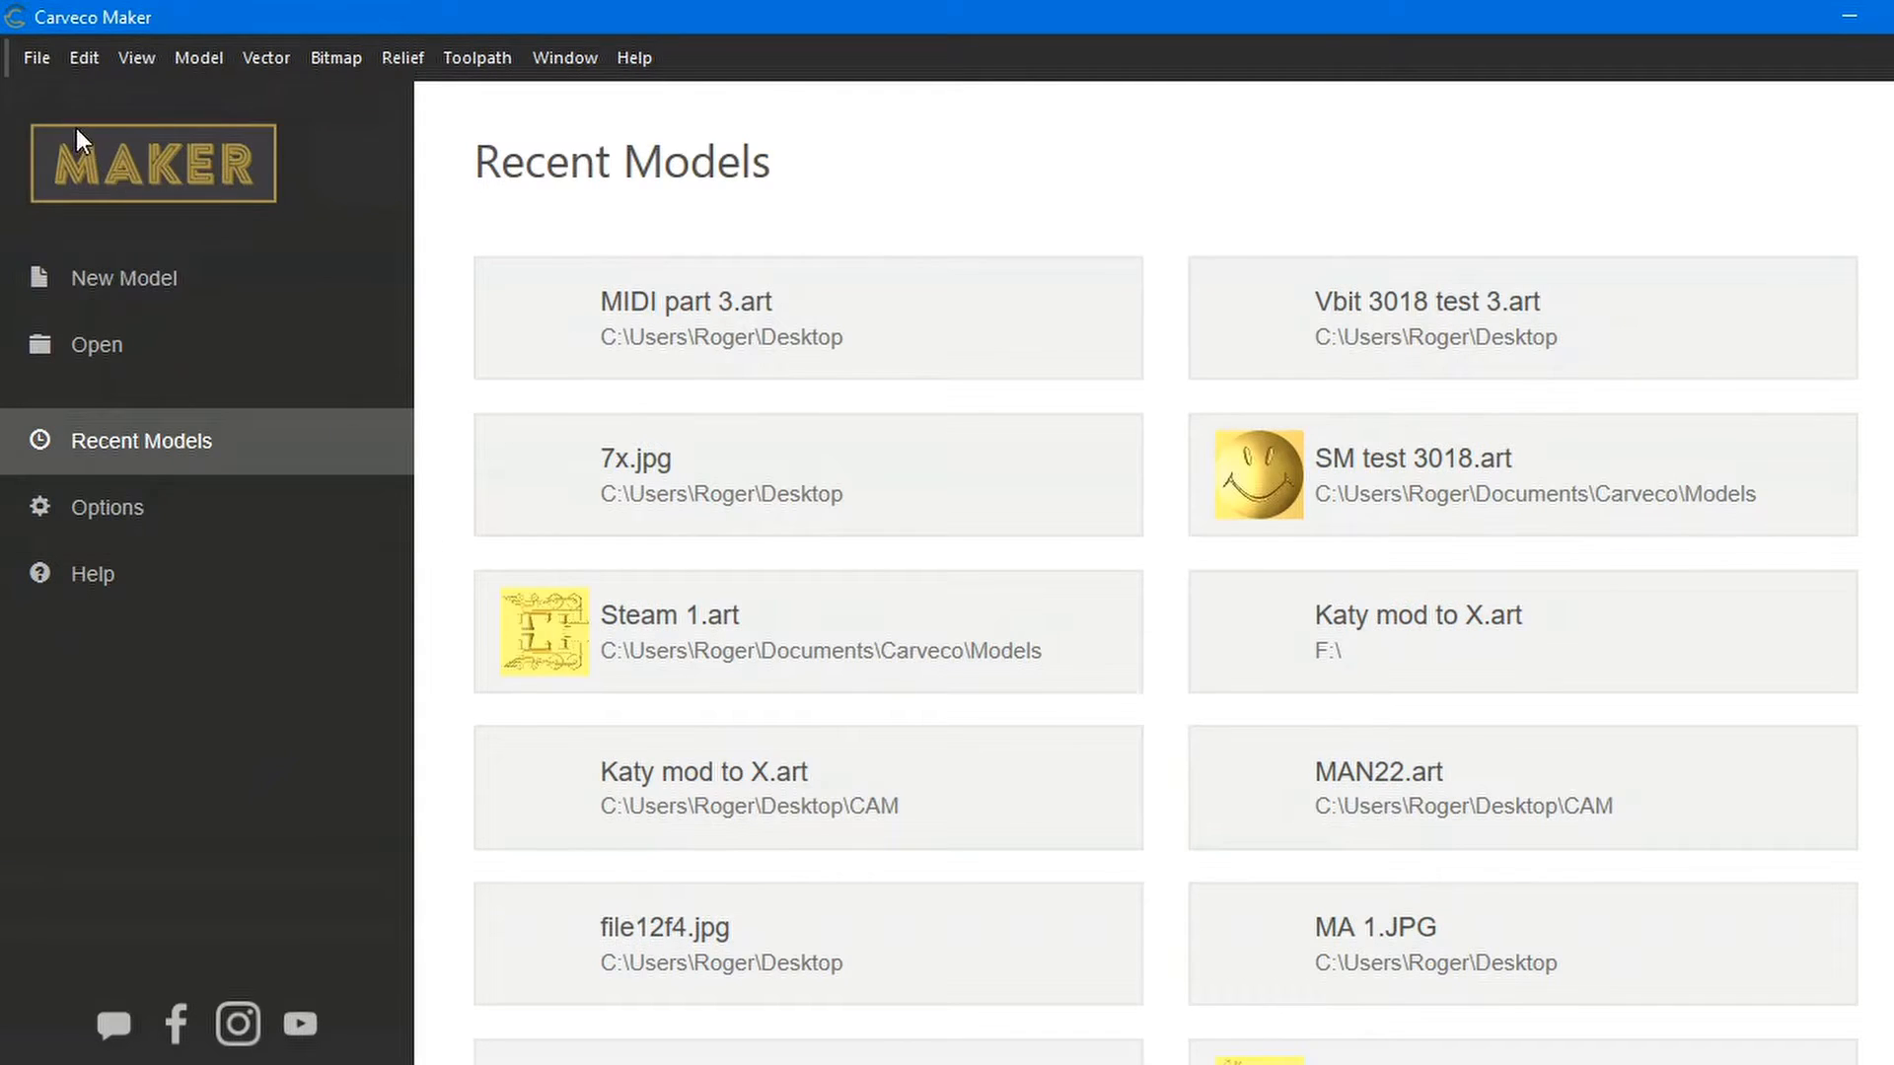
Create a new 300 × 300 mm millimetre model with its job origin at bottom-left
left_click(99, 277)
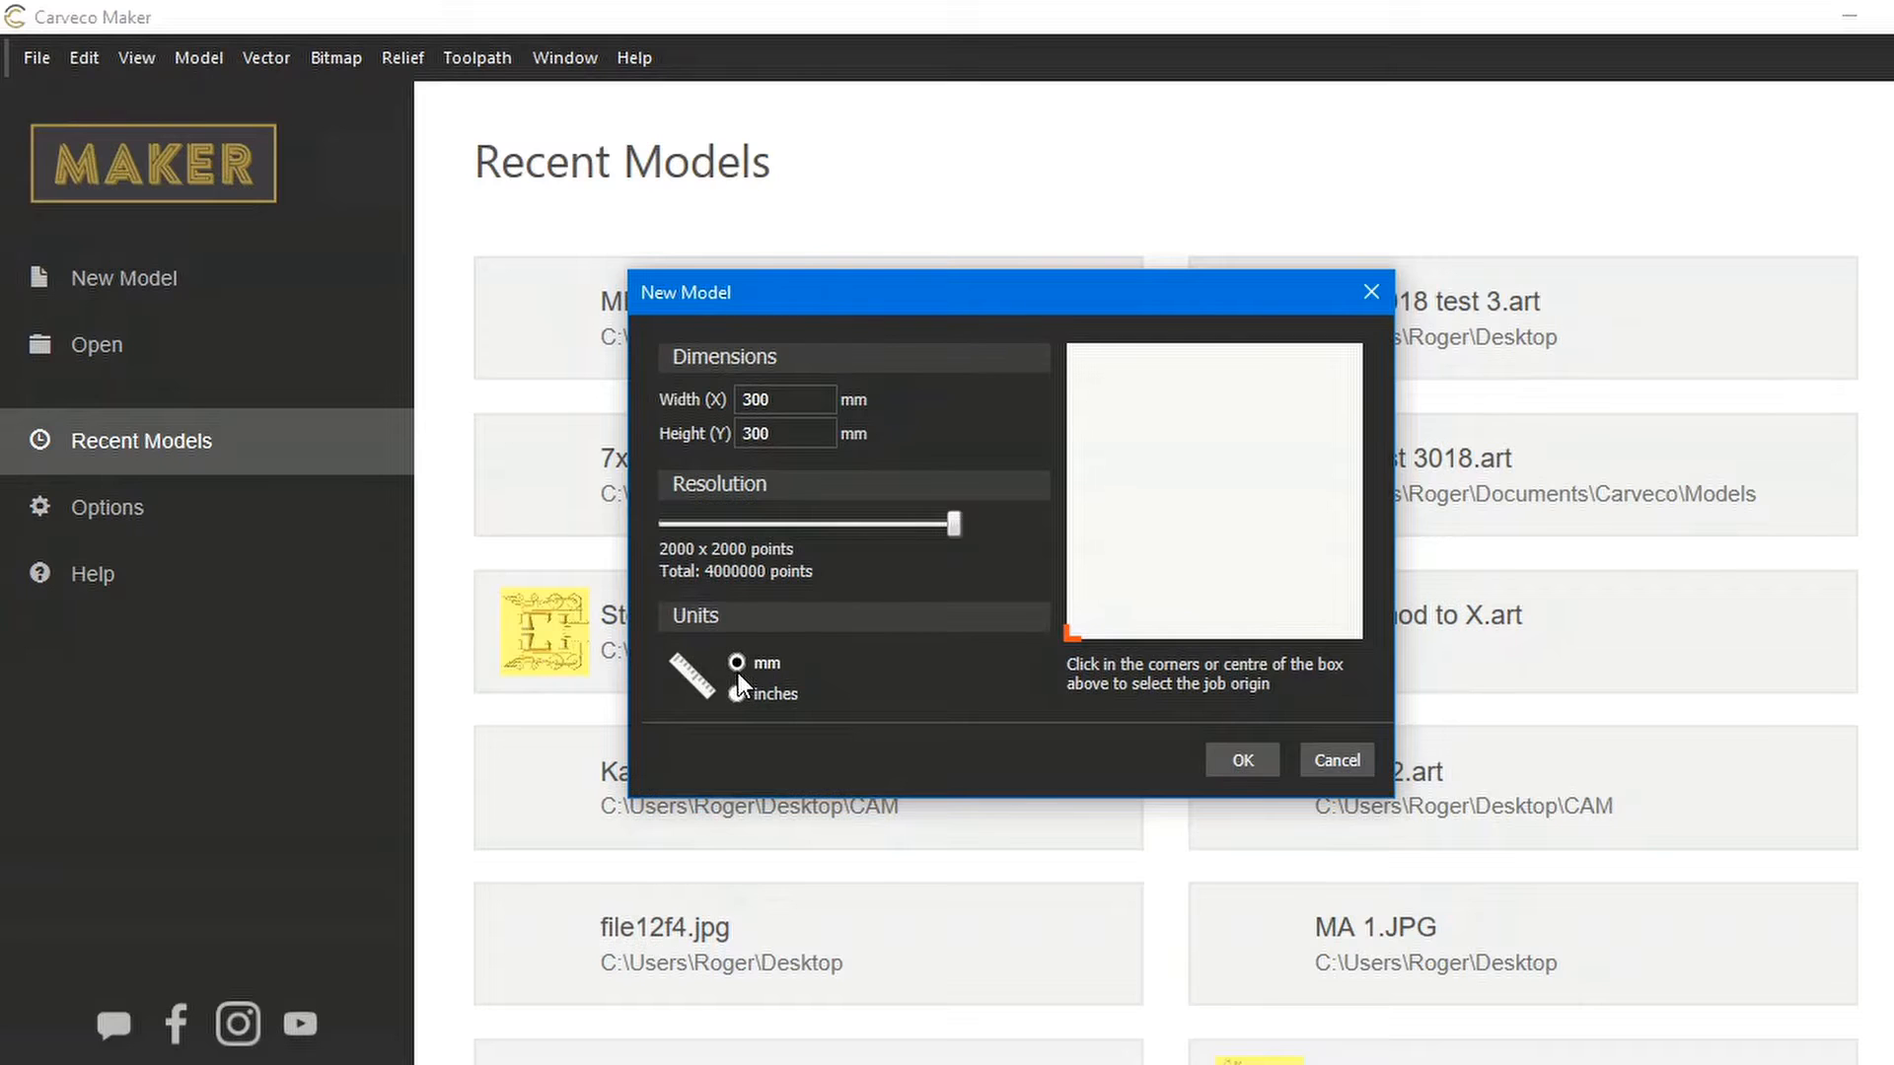
left_click(1076, 348)
left_click(1363, 345)
left_click(1363, 631)
left_click(1070, 638)
left_click(1243, 759)
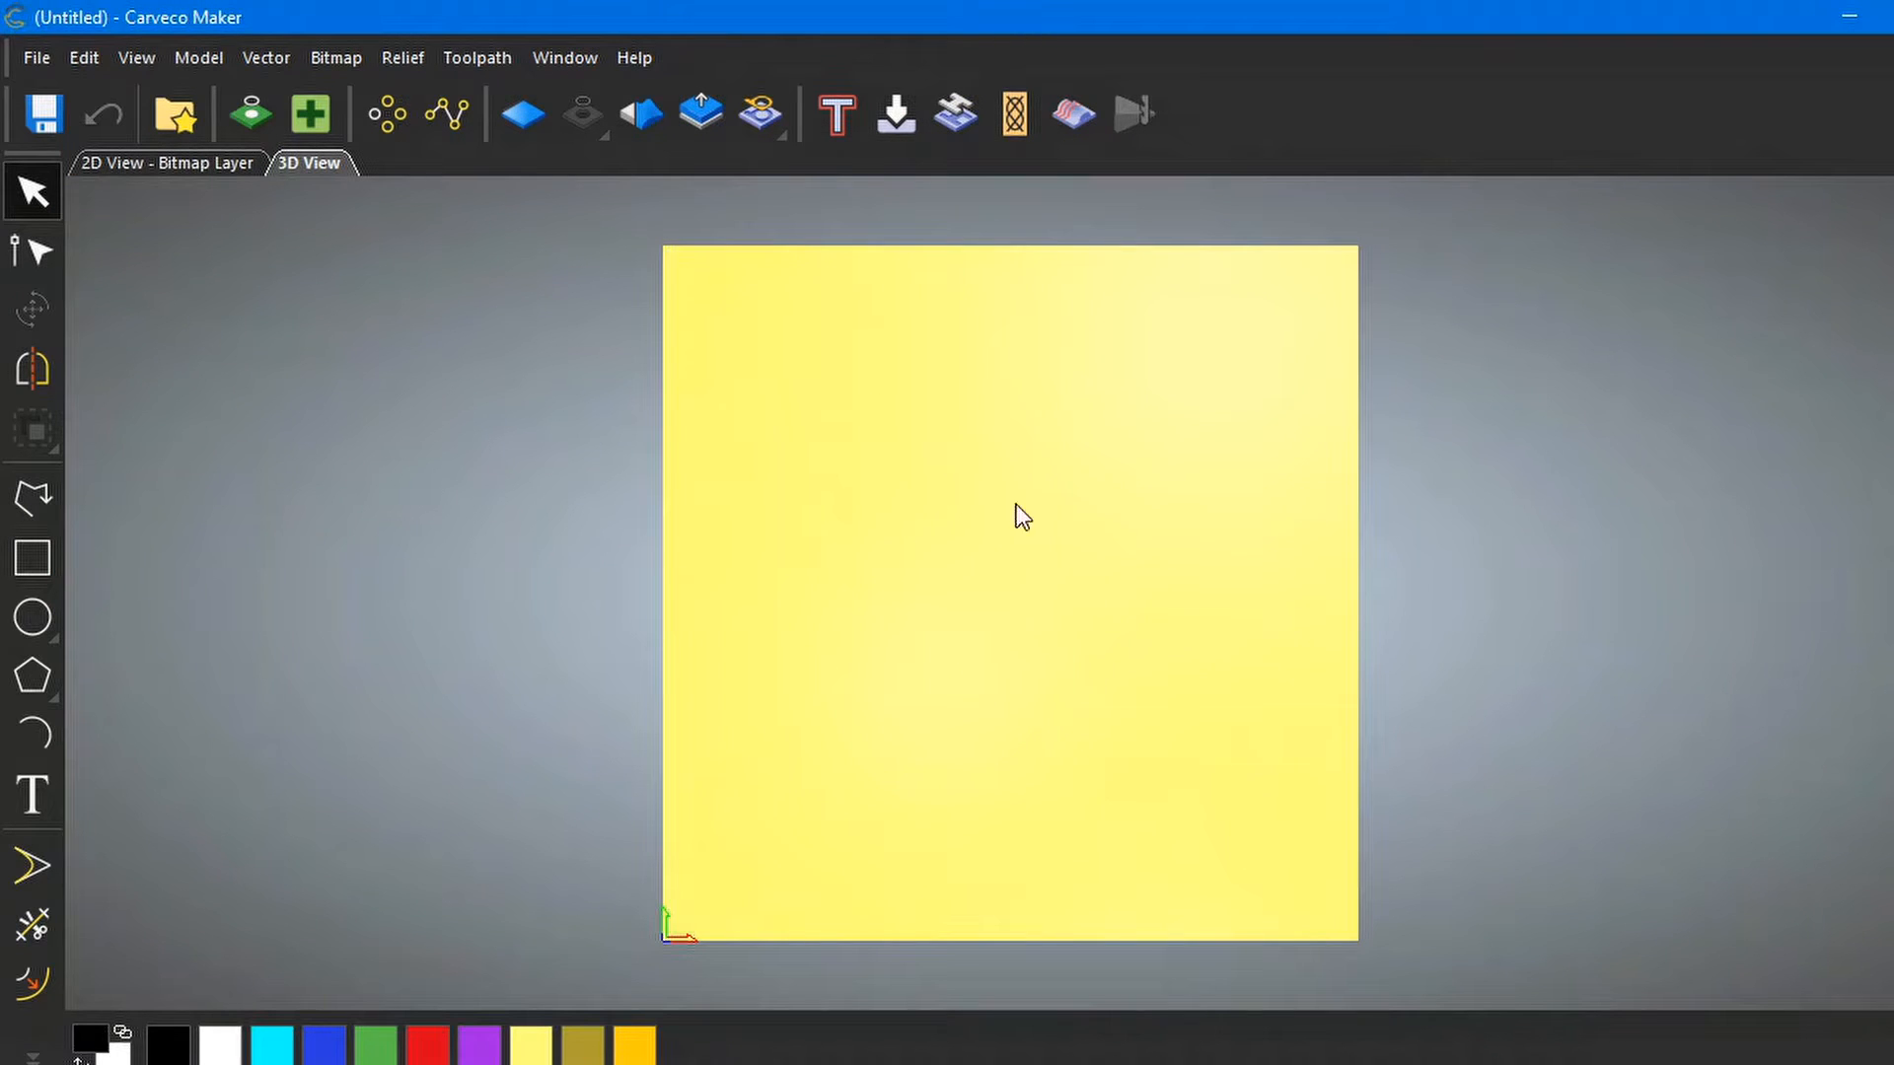
left_click(176, 162)
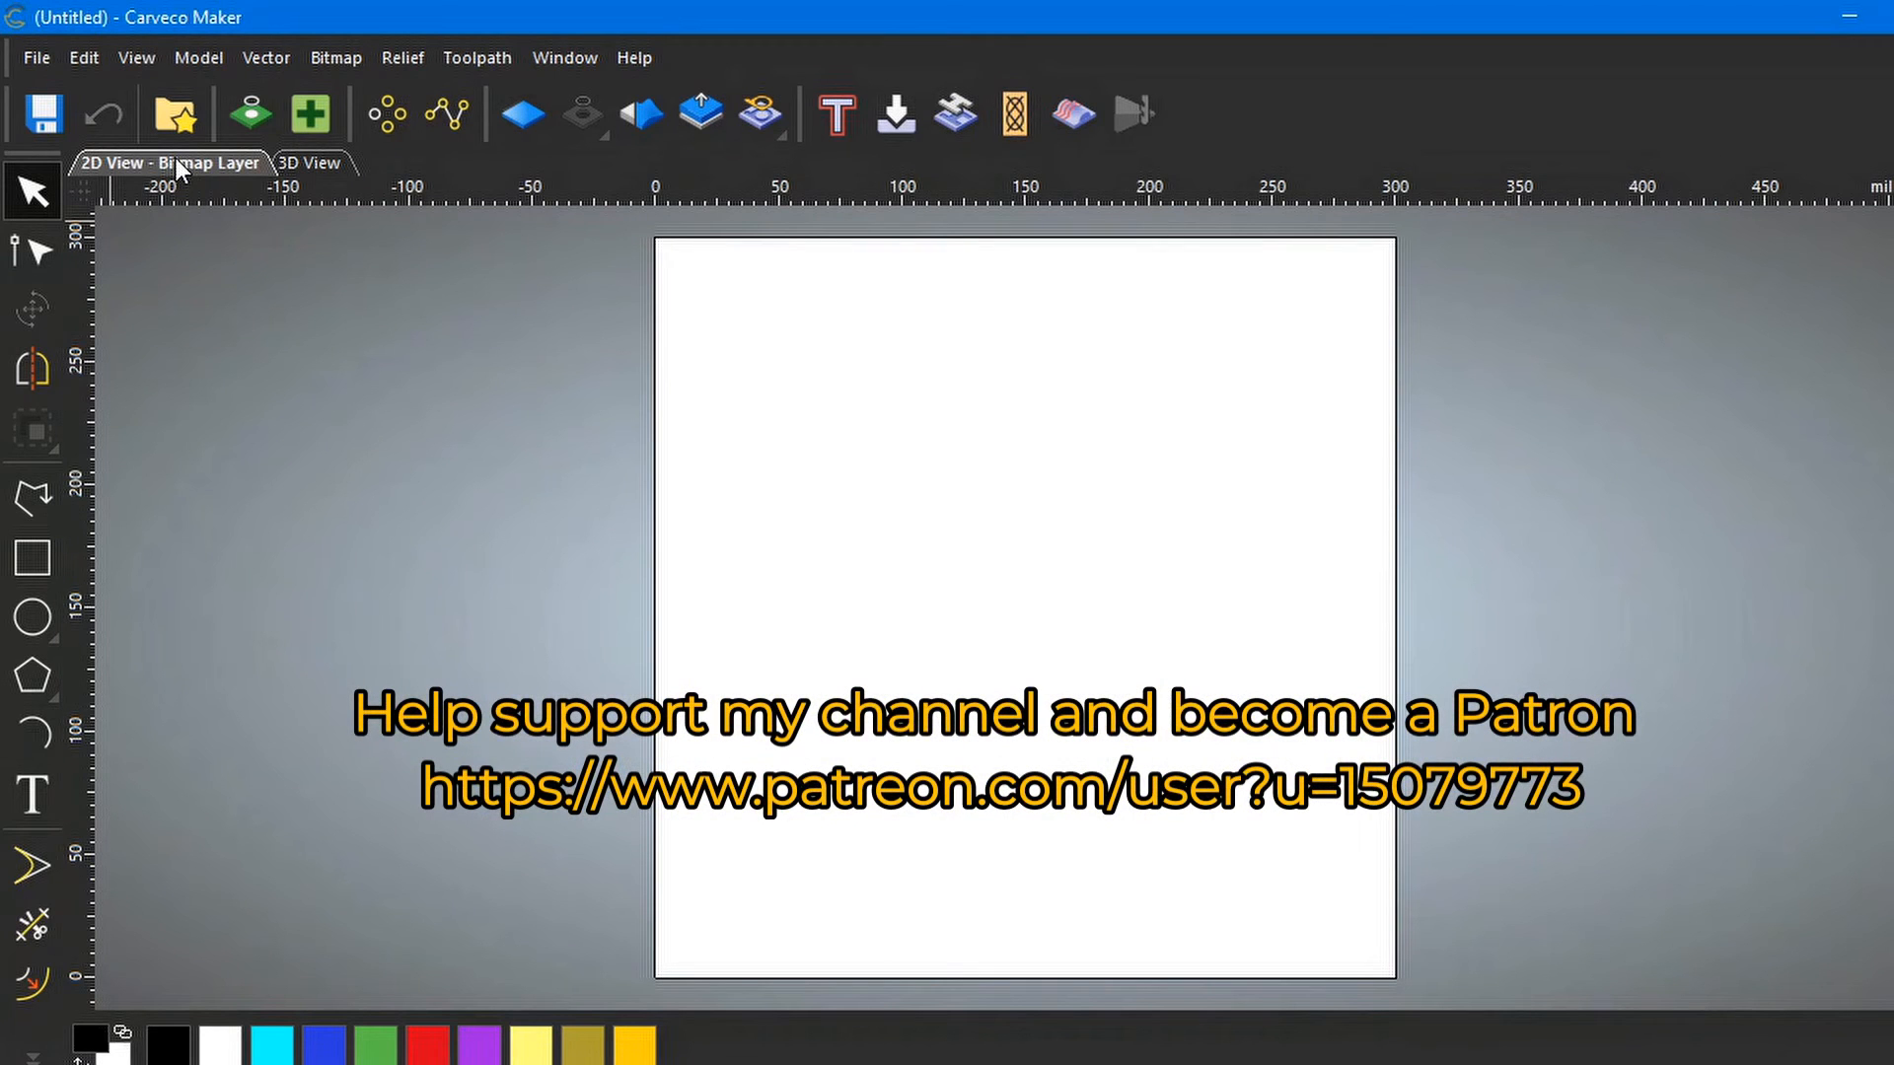
left_click(308, 168)
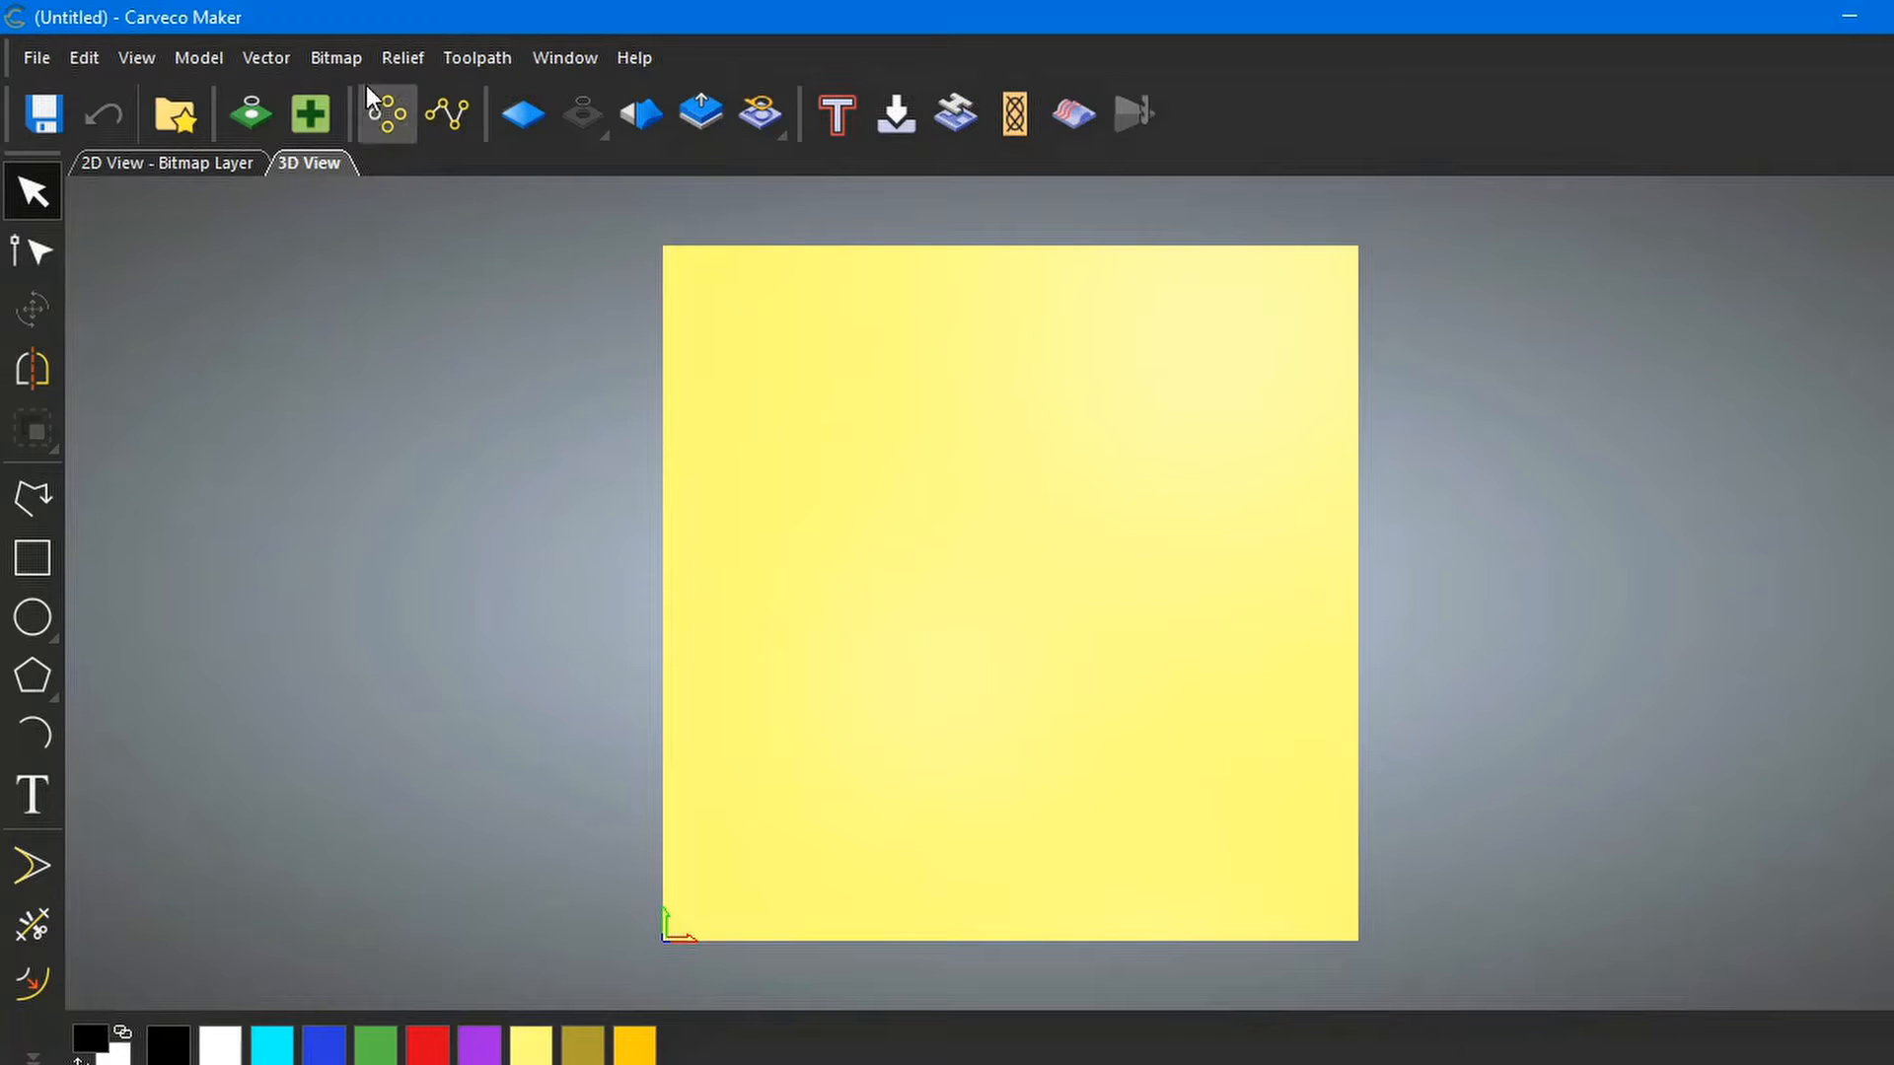
left_click(412, 59)
Import the C3PO_Complete 3D model file from the Relief import menu
mouse_move(456, 103)
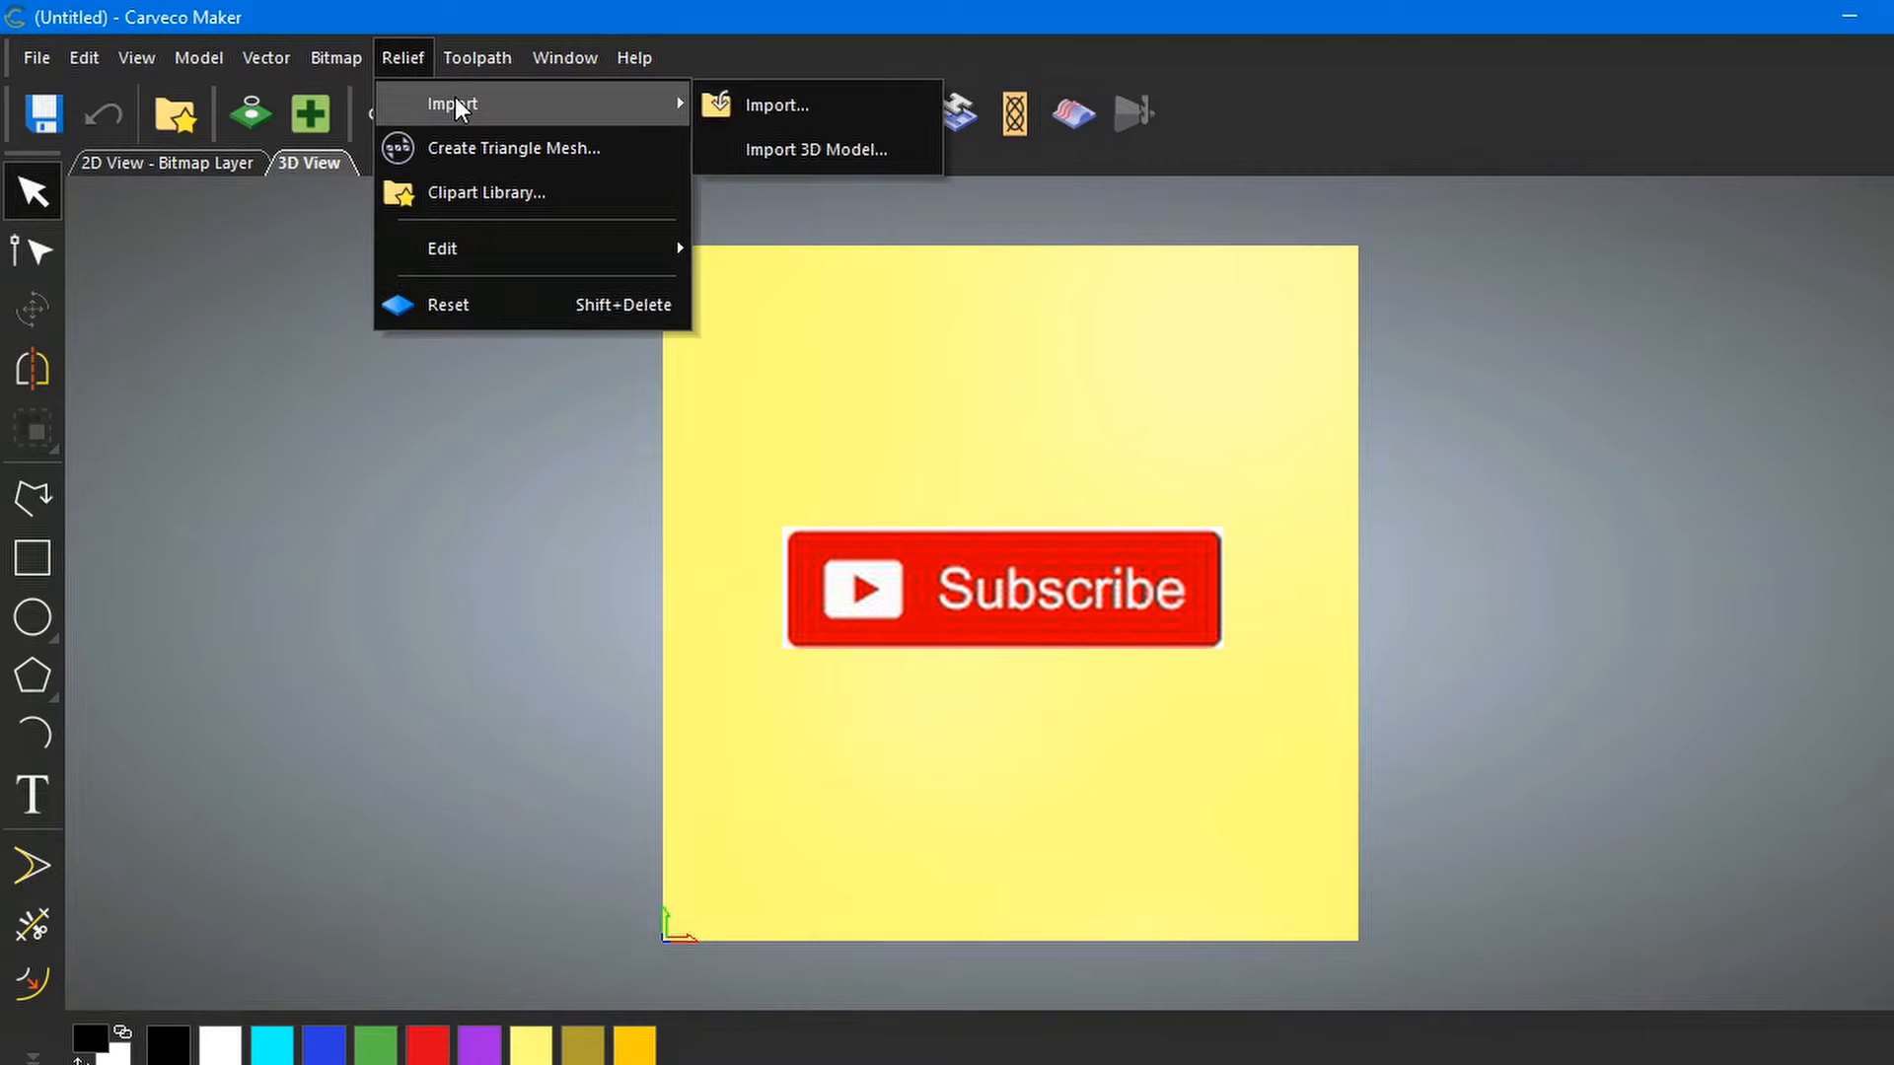
left_click(803, 150)
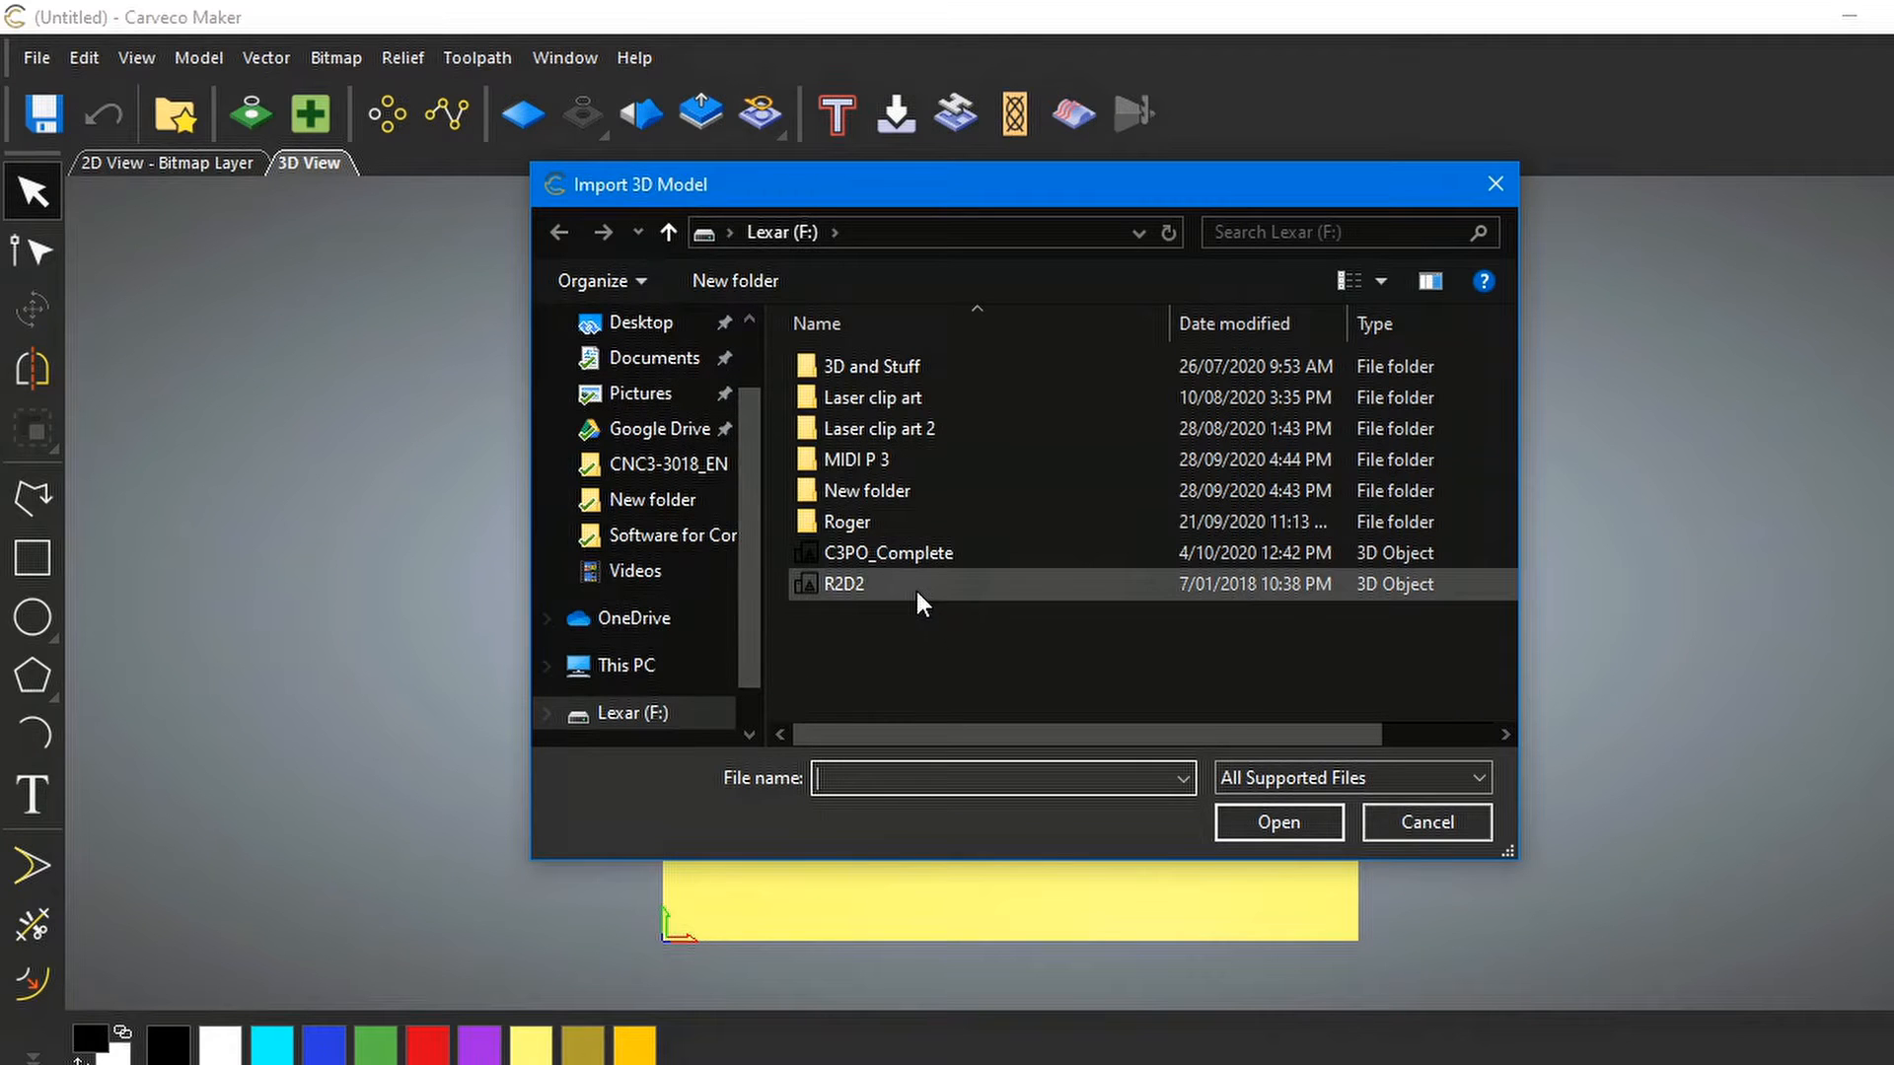
double_click(878, 550)
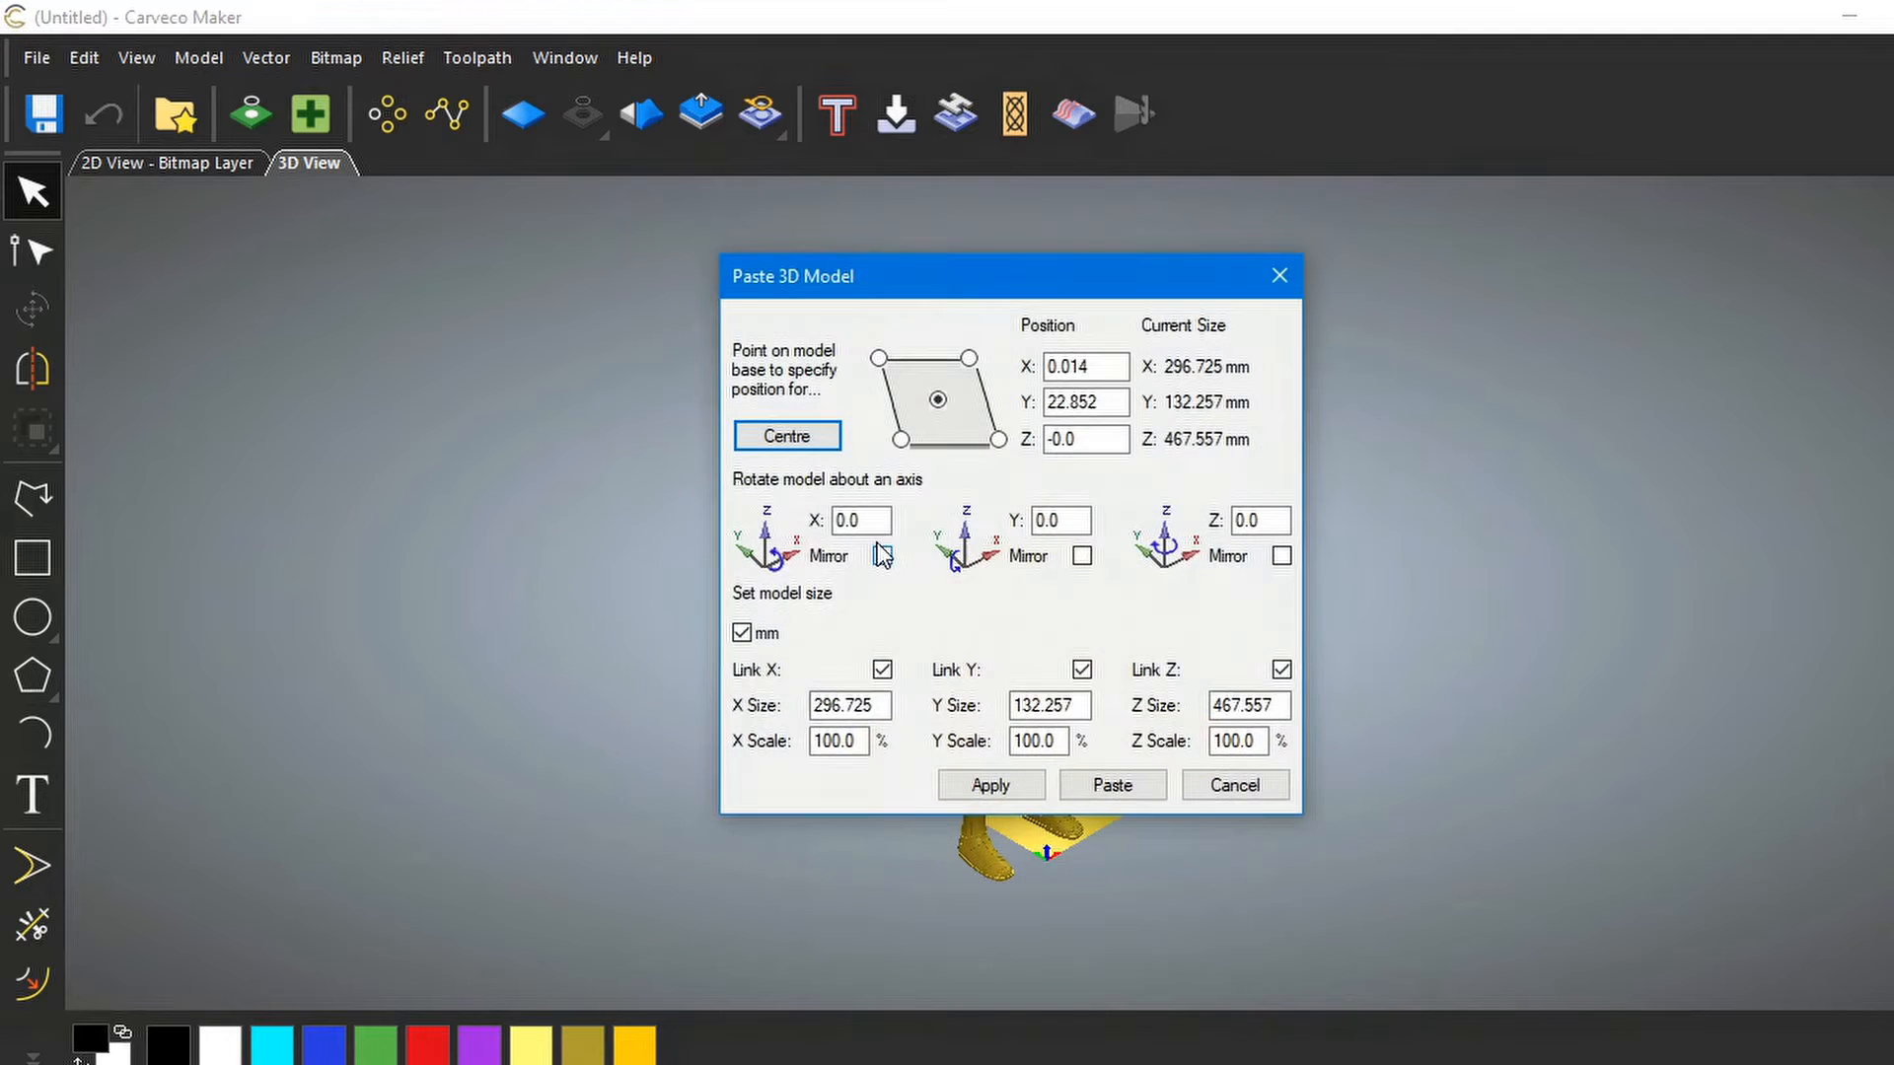
Move the paste dialog aside, then pan and zoom until the whole C-3PO figure is visible
left_click_drag(956, 268, 1564, 233)
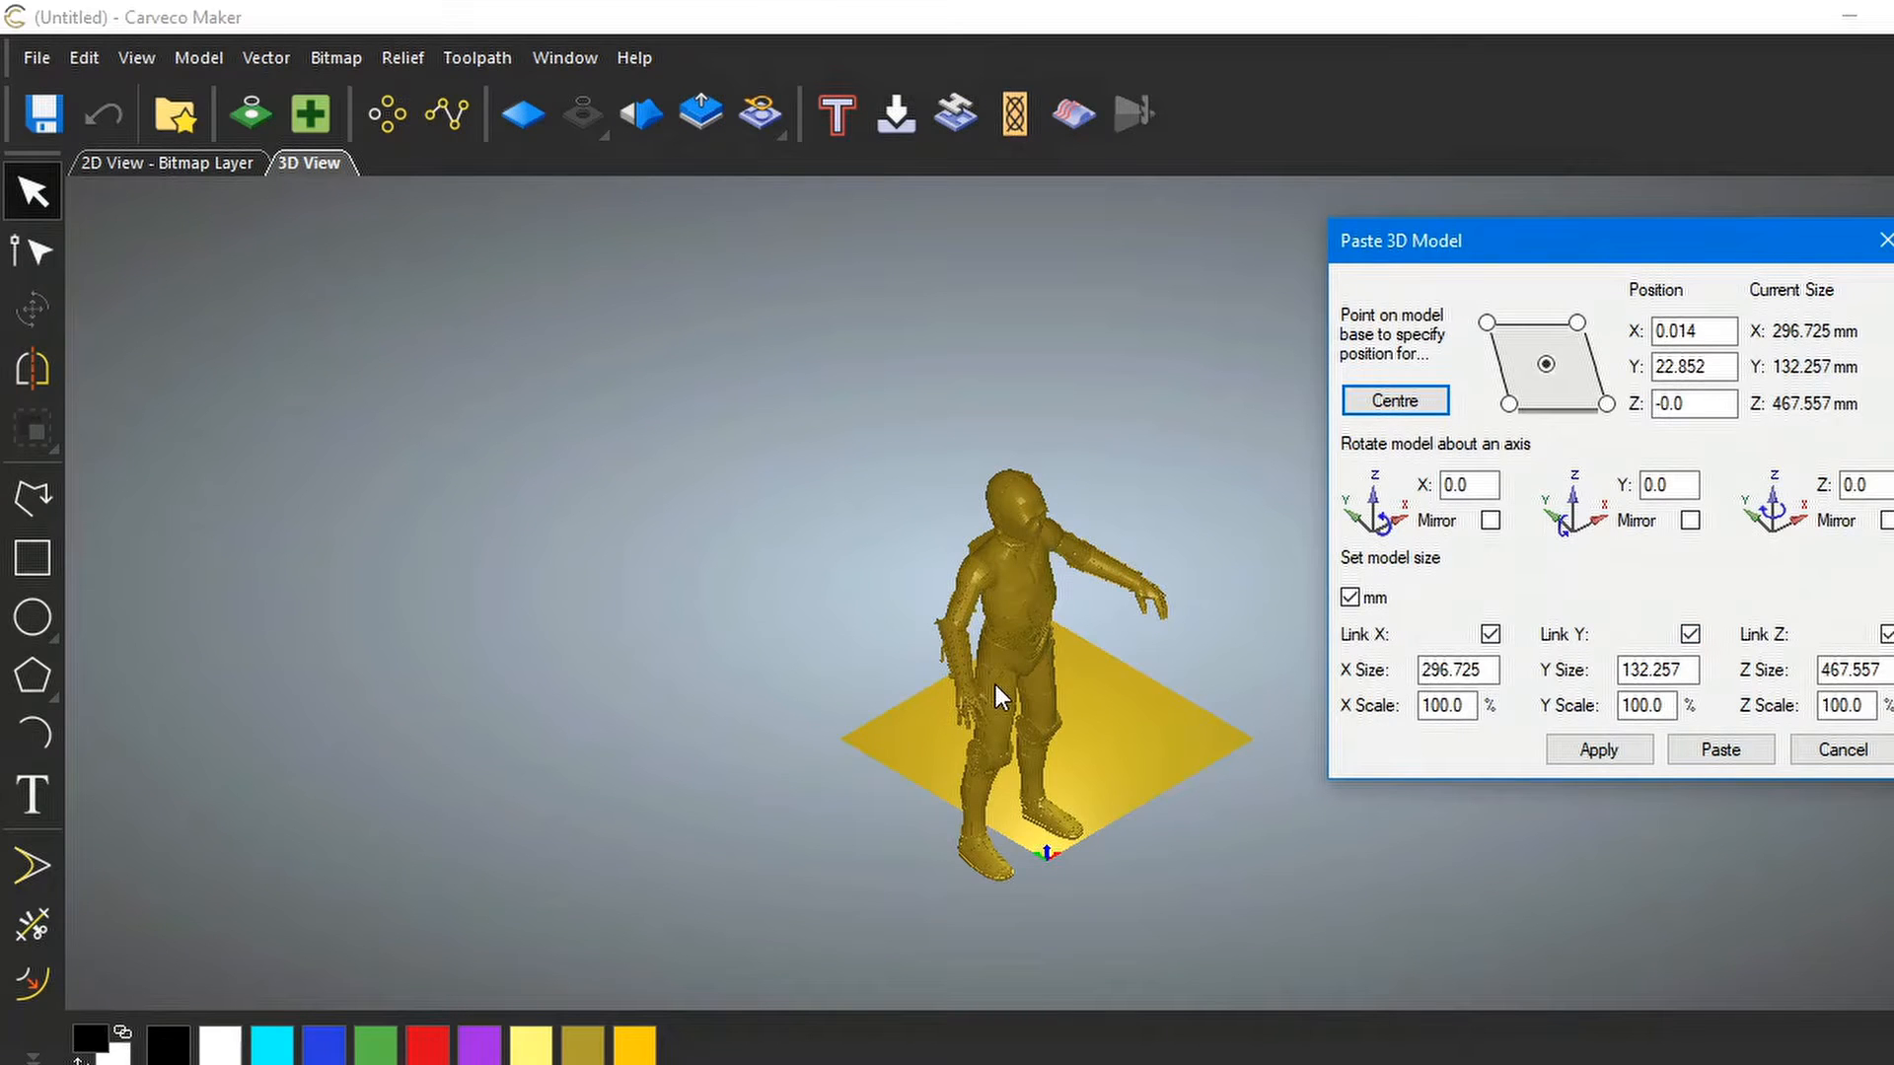
middle_click_drag(1044, 685, 637, 661)
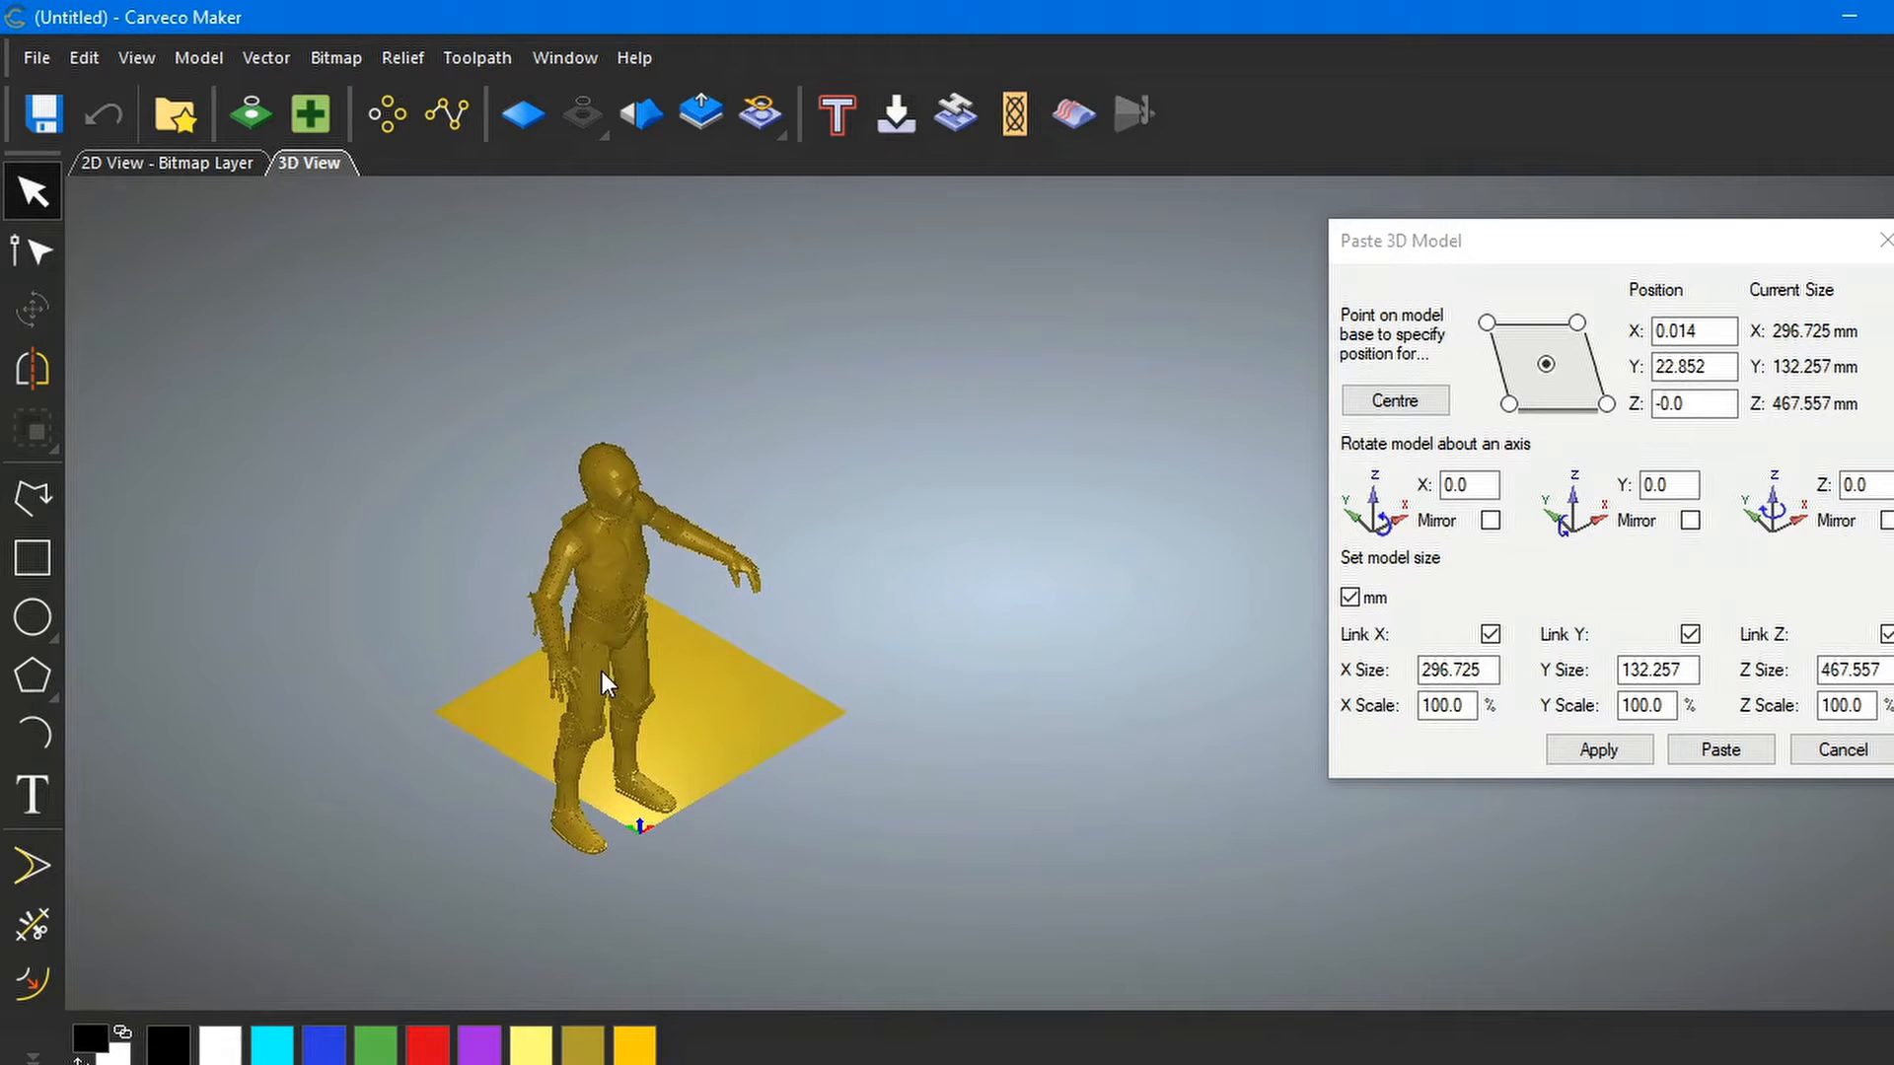
mouse_move(616, 626)
middle_mouse_down()
mouse_move(1016, 630)
mouse_move(643, 625)
middle_mouse_up()
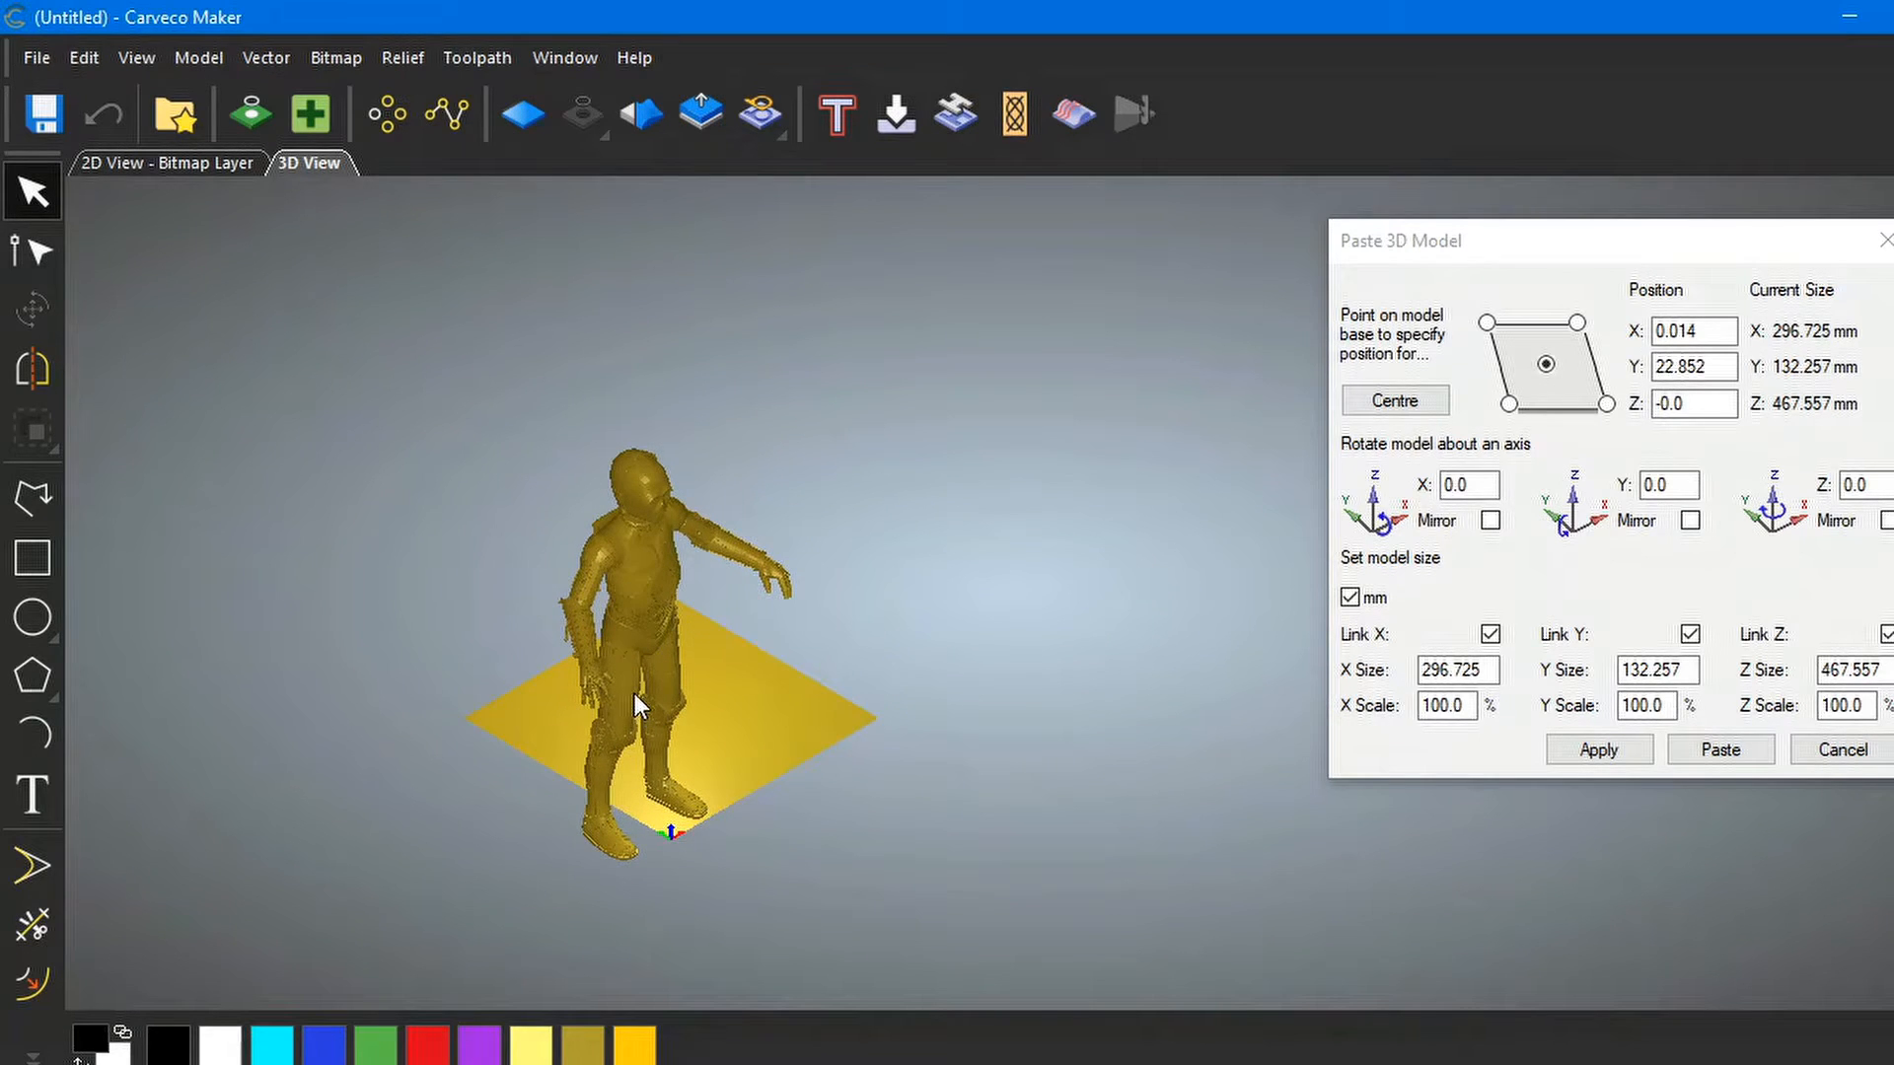
scroll(635, 694, "up", 2)
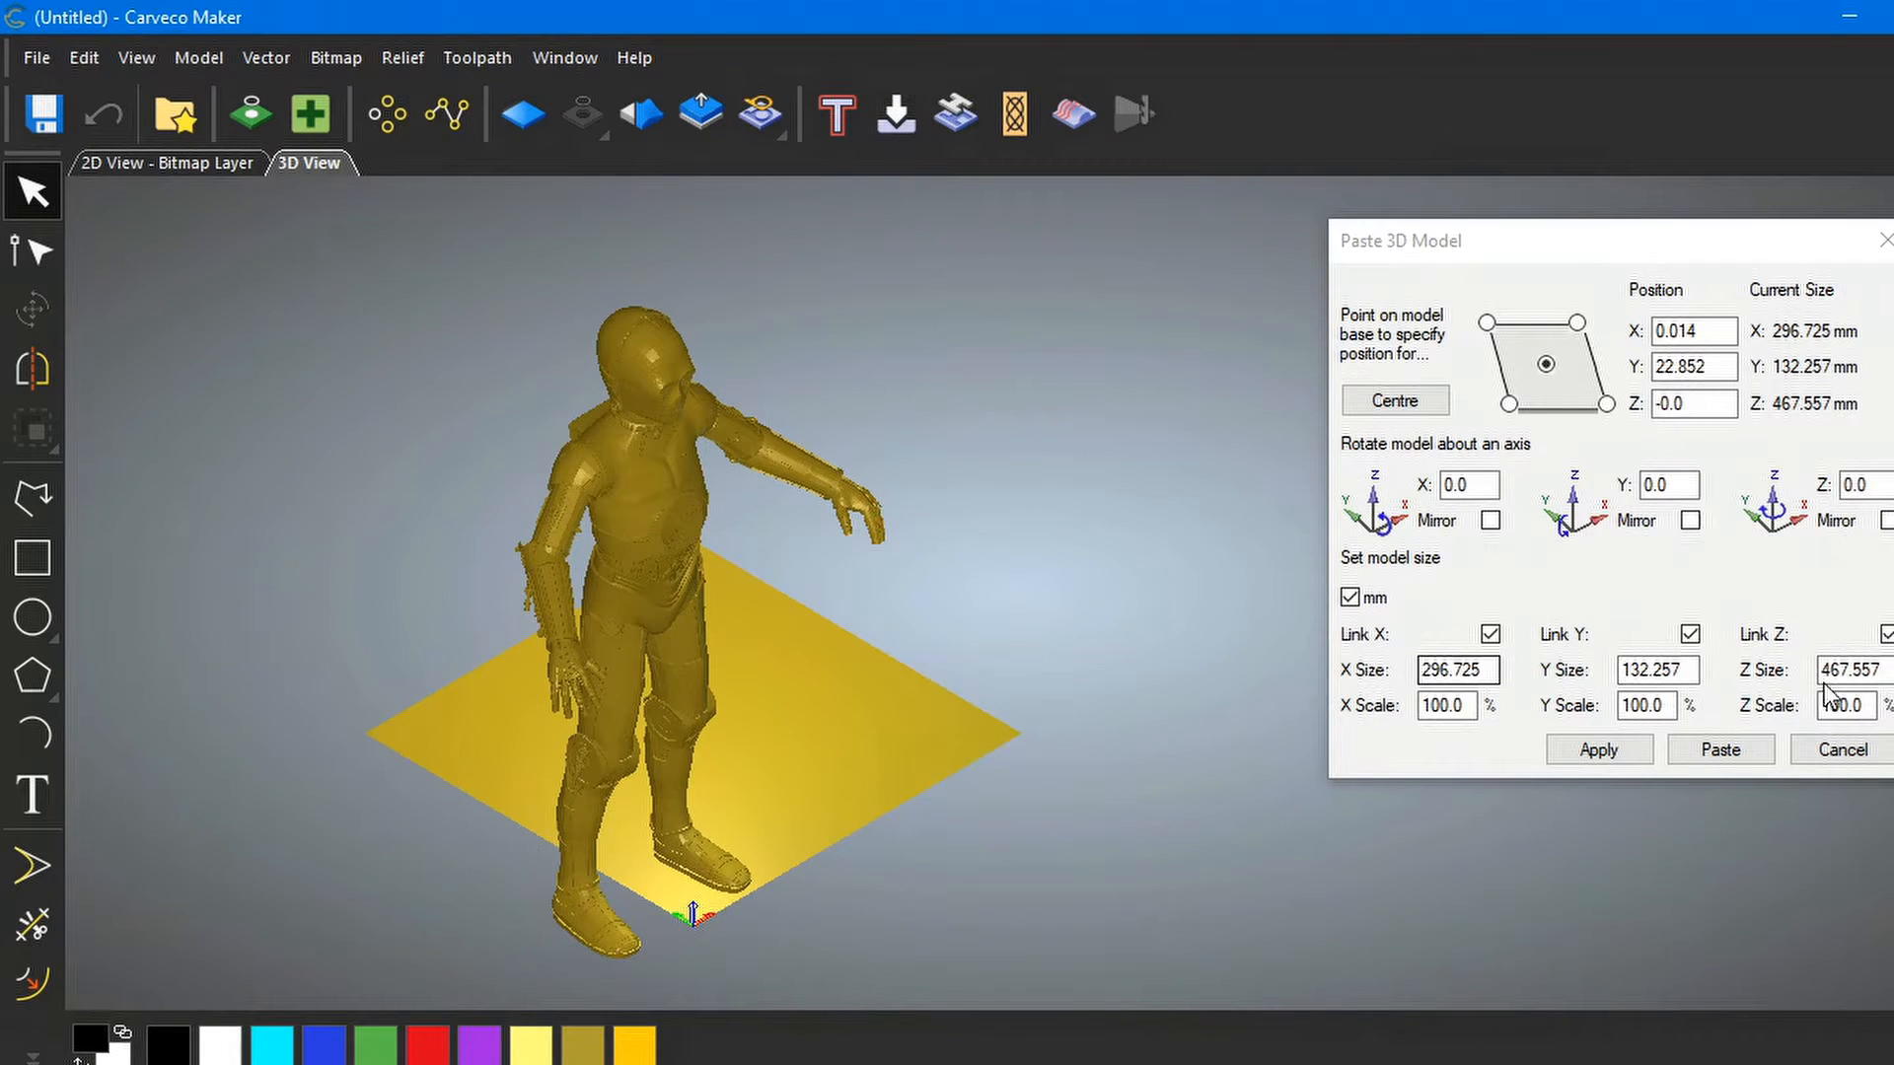
Resize C-3PO proportionally to a 250 mm Z Size, giving 158.659 × 70.718 × 250.003 mm
left_click(1881, 669)
left_click_drag(1881, 668, 1820, 669)
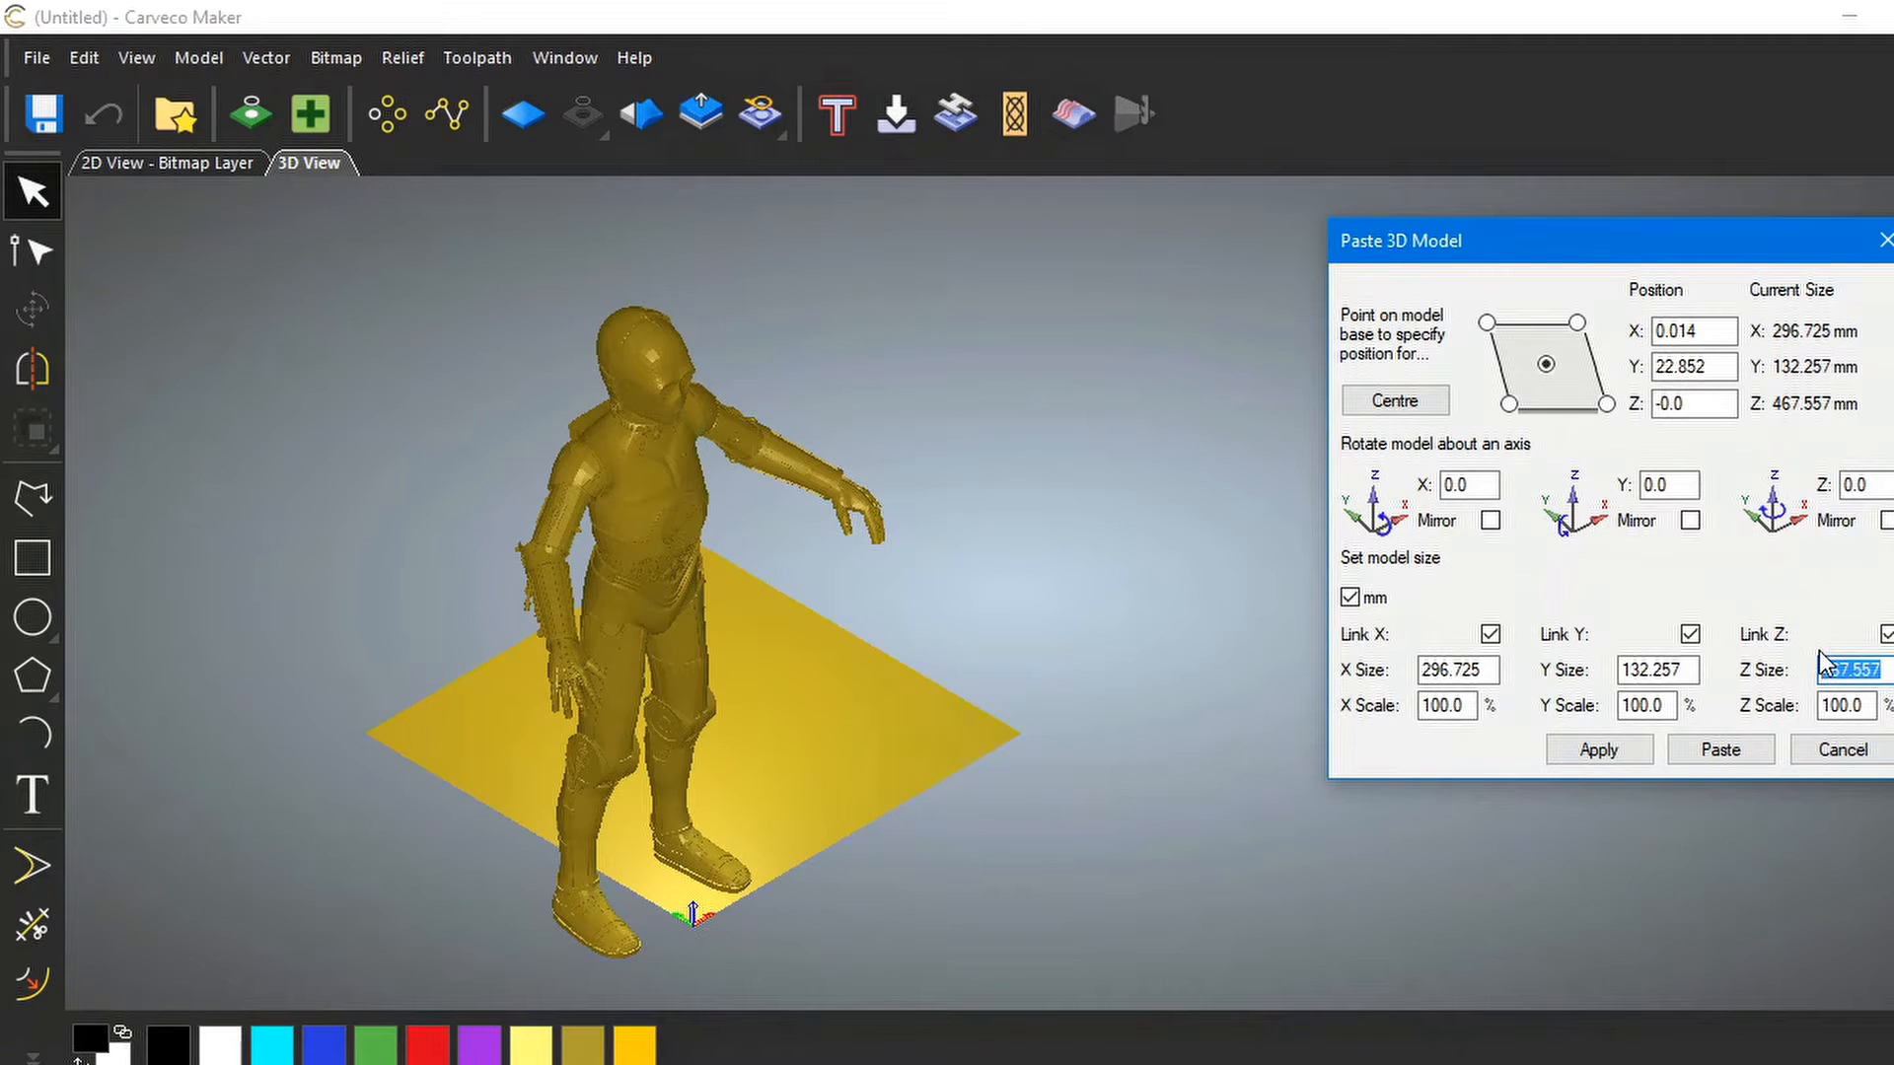
type("250")
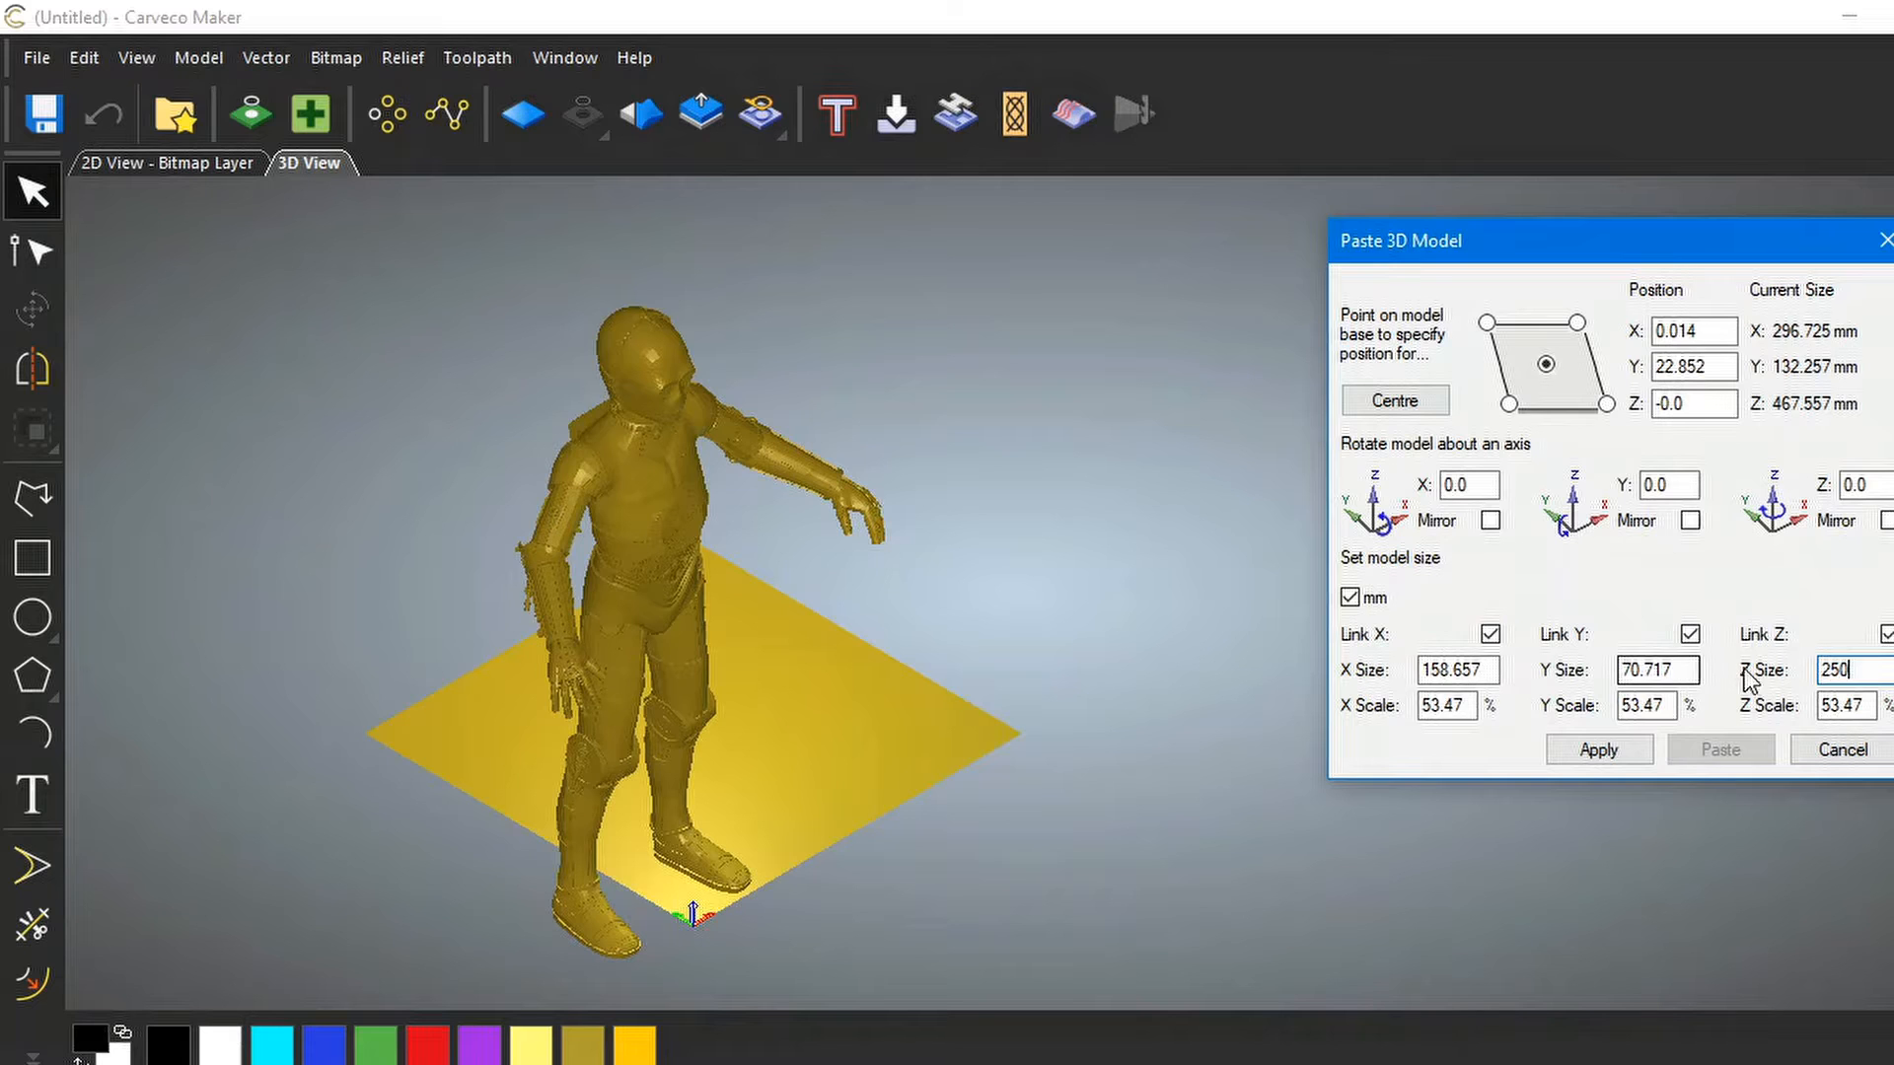
left_click(1600, 752)
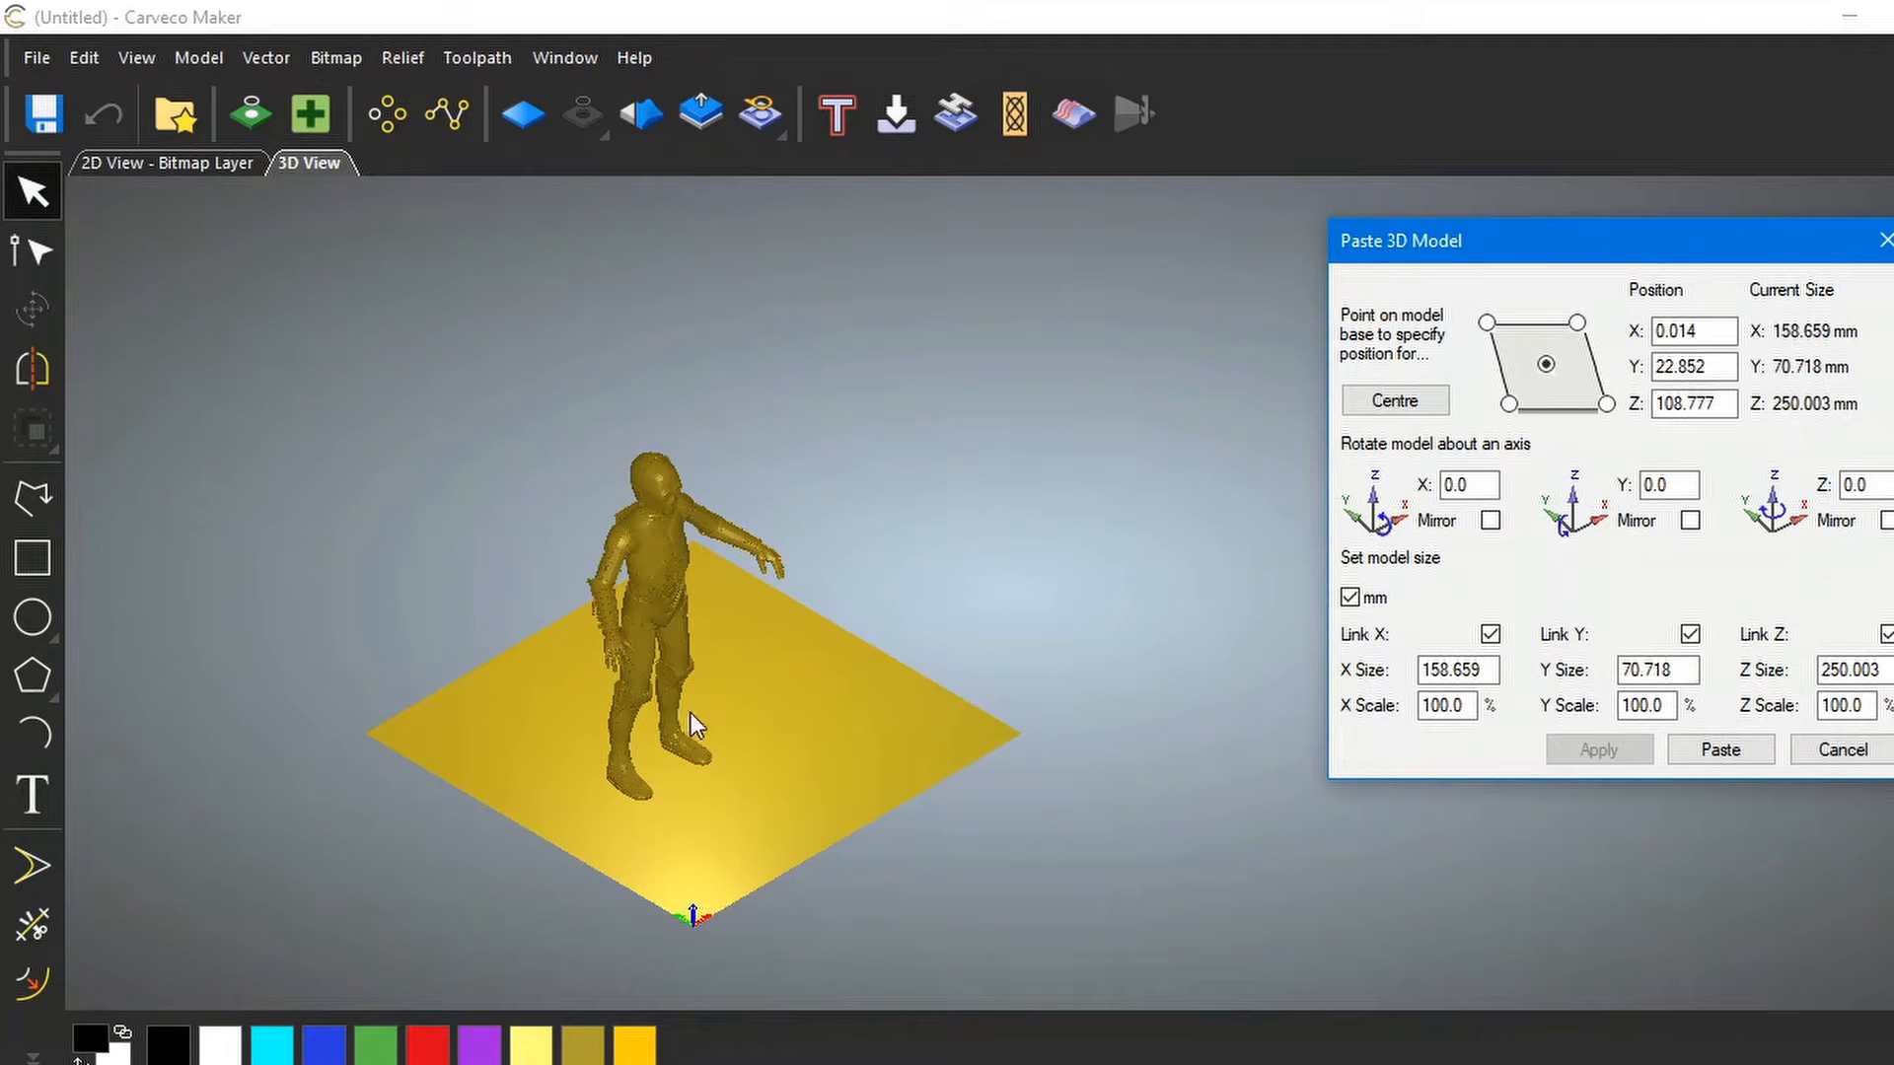
left_click_drag(625, 659, 647, 603)
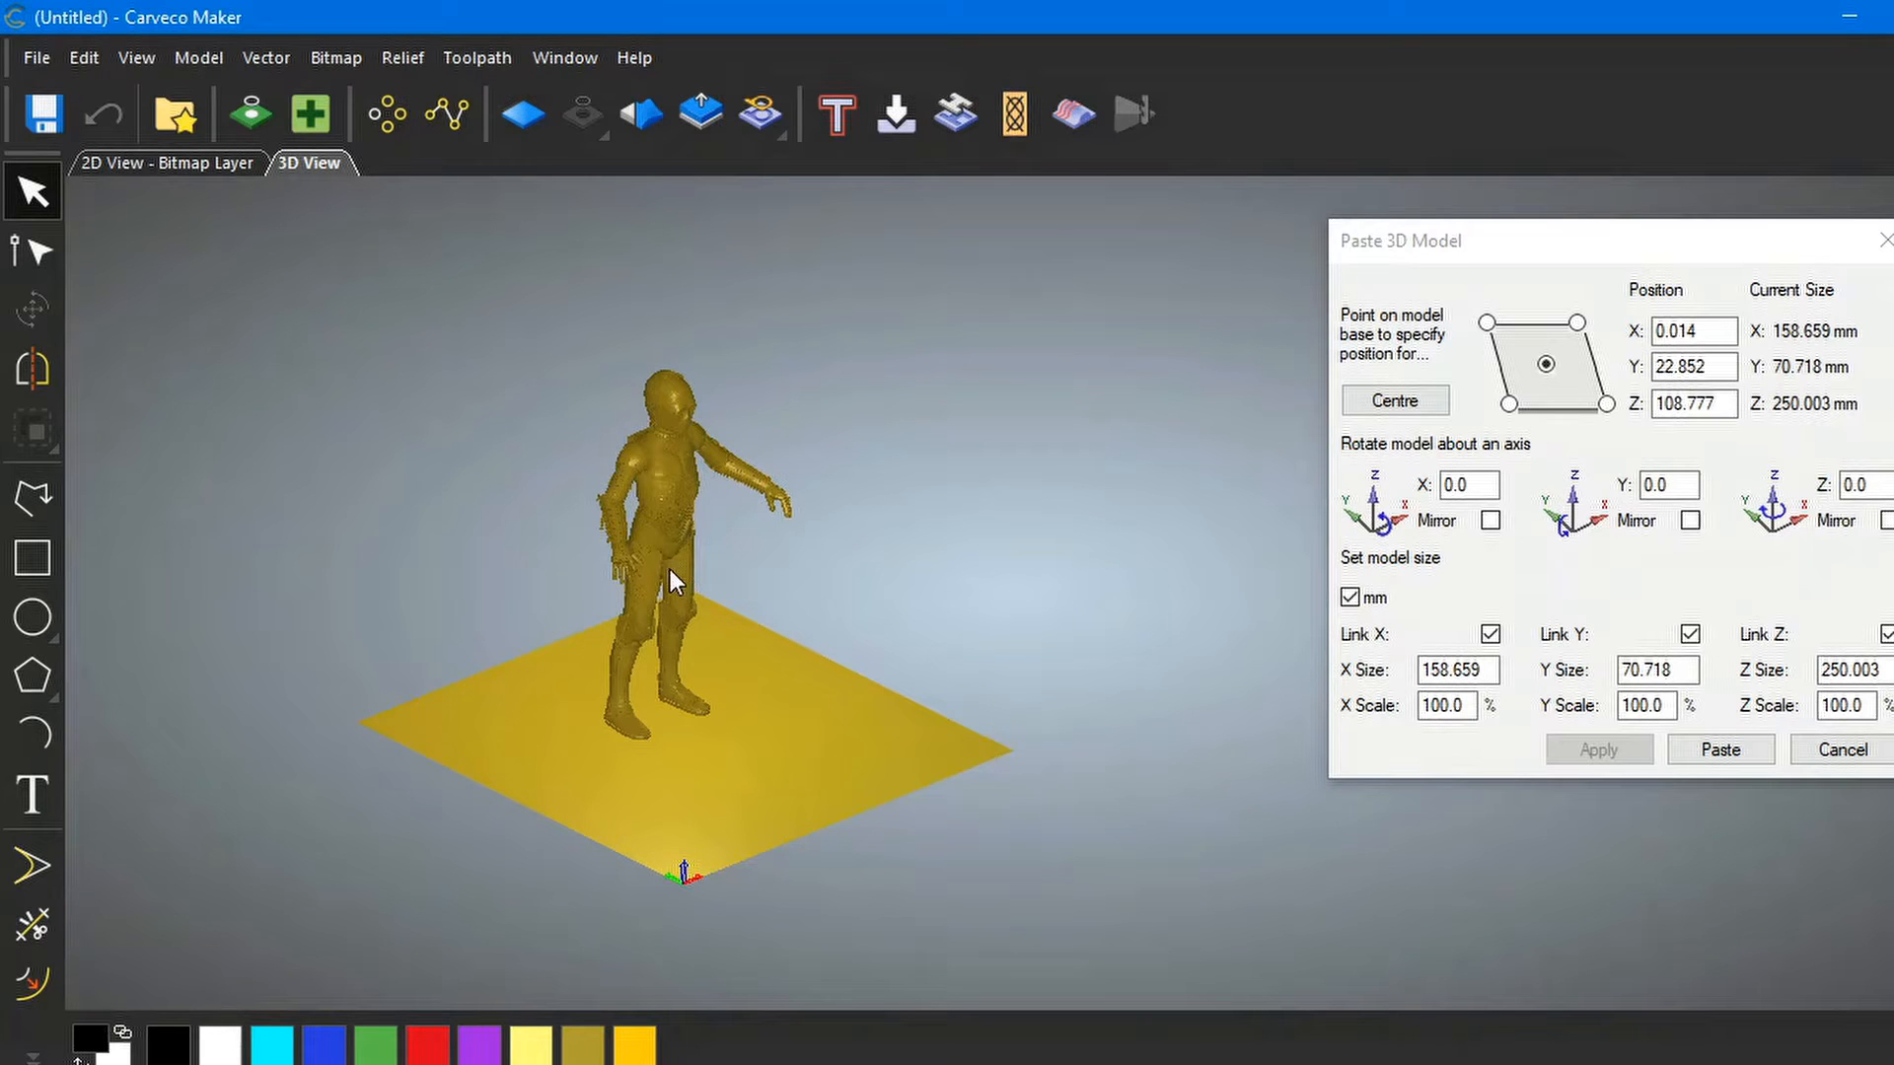
left_click_drag(655, 525, 915, 501)
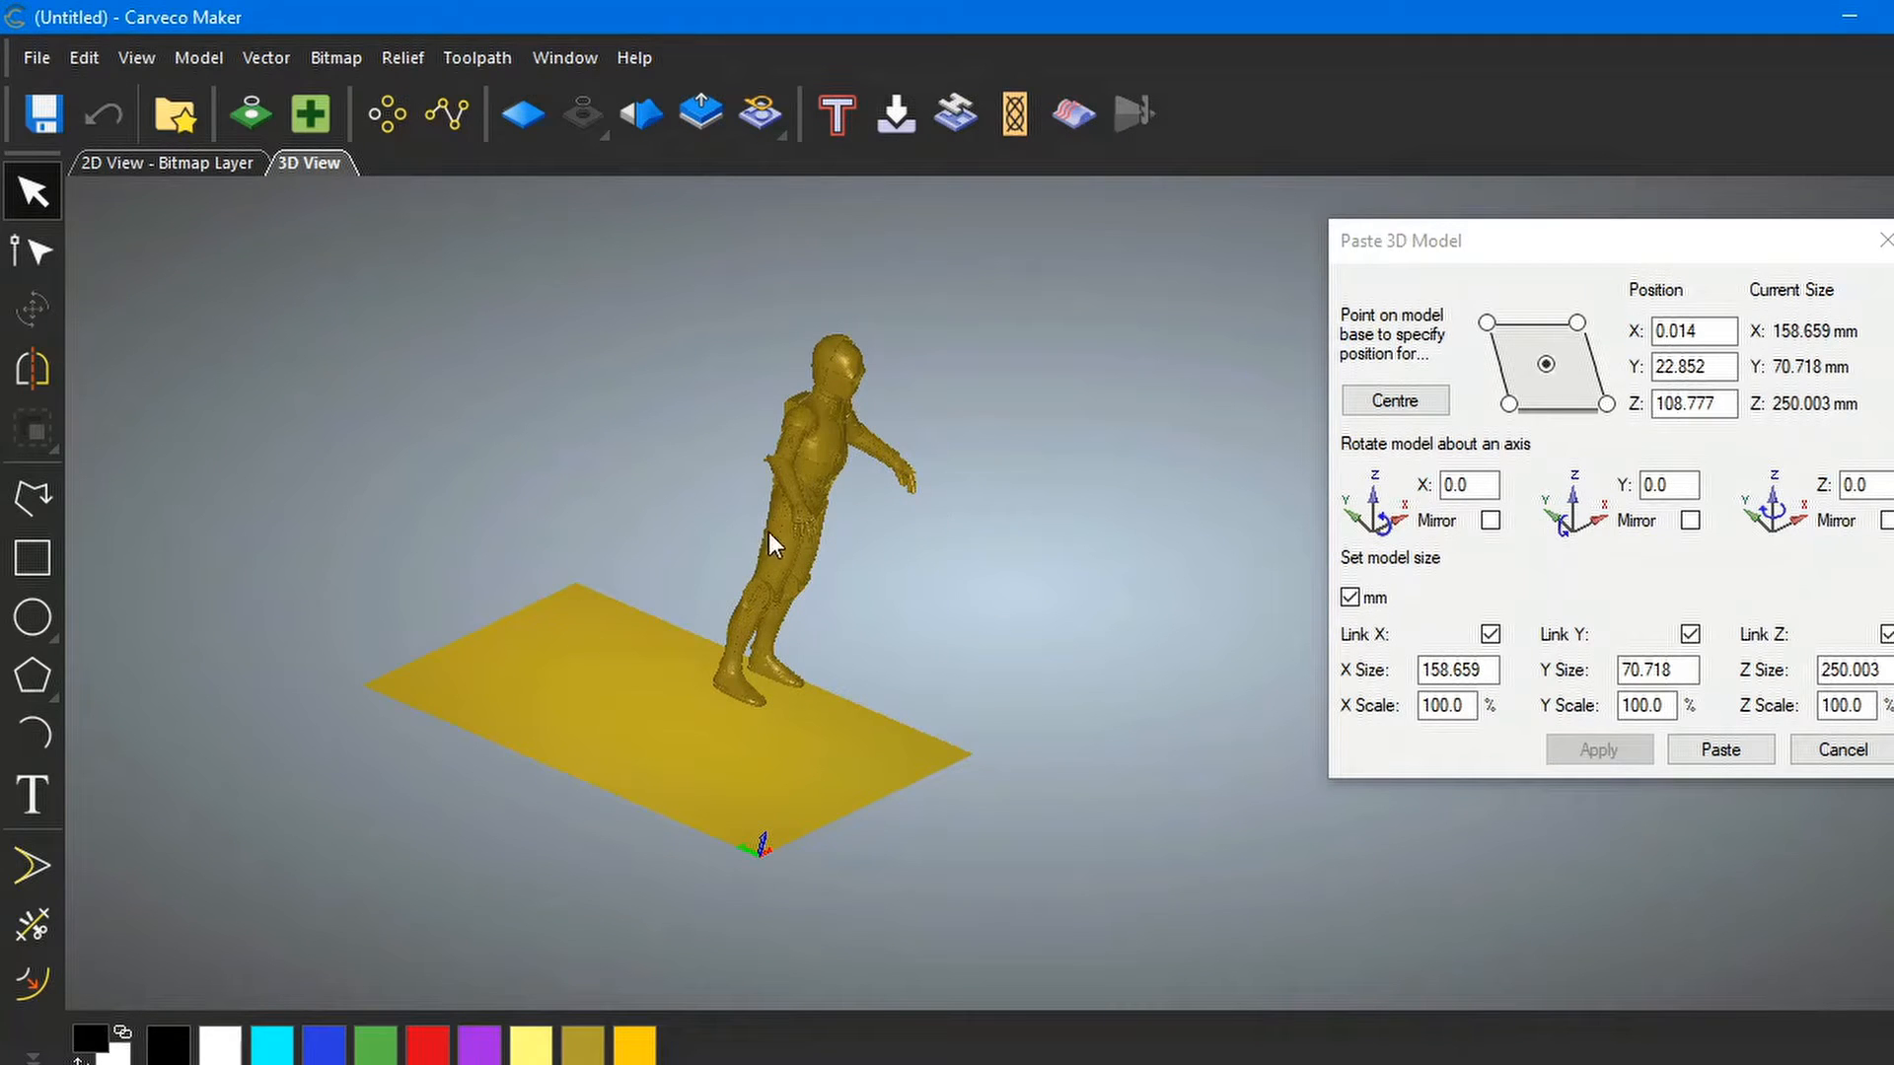
Apply a 90° X rotation so C-3PO lies flat at 158.659 × 250.003 × 70.718 mm
left_click_drag(1473, 484, 1435, 486)
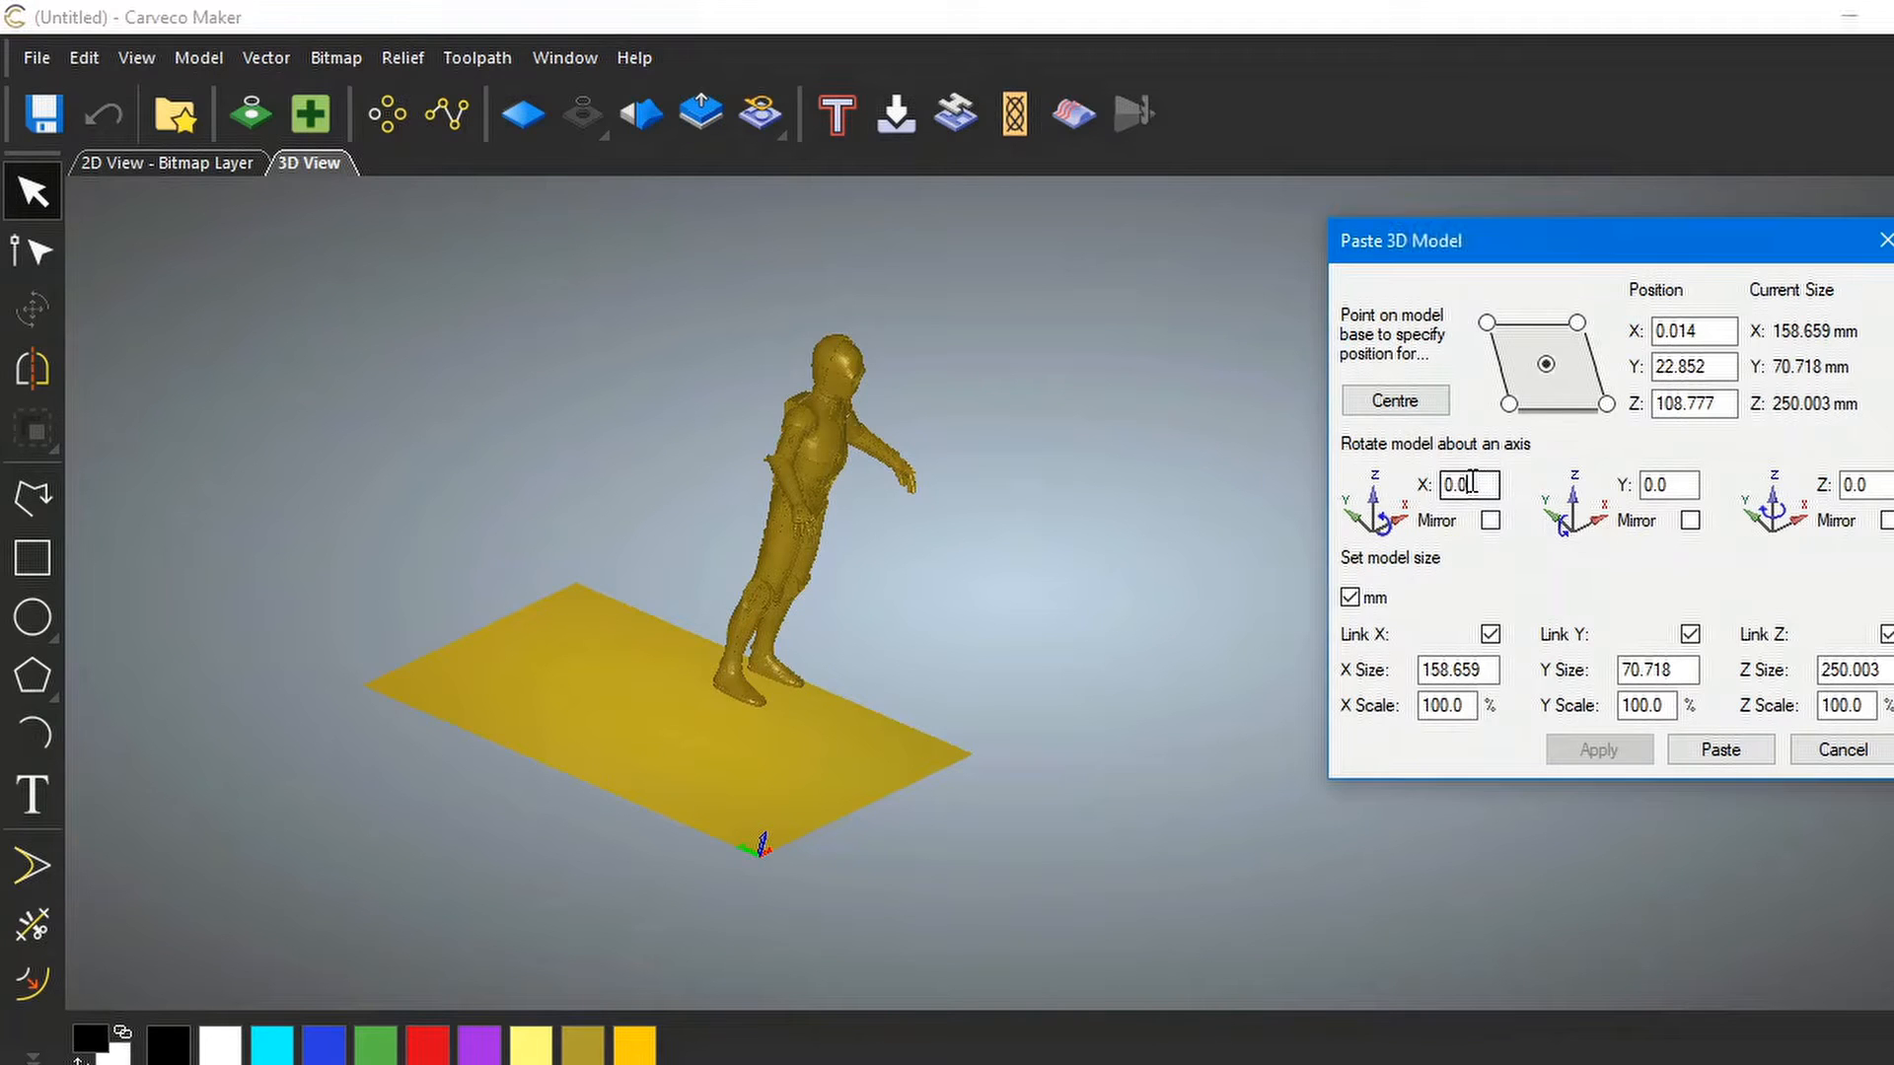
type("90")
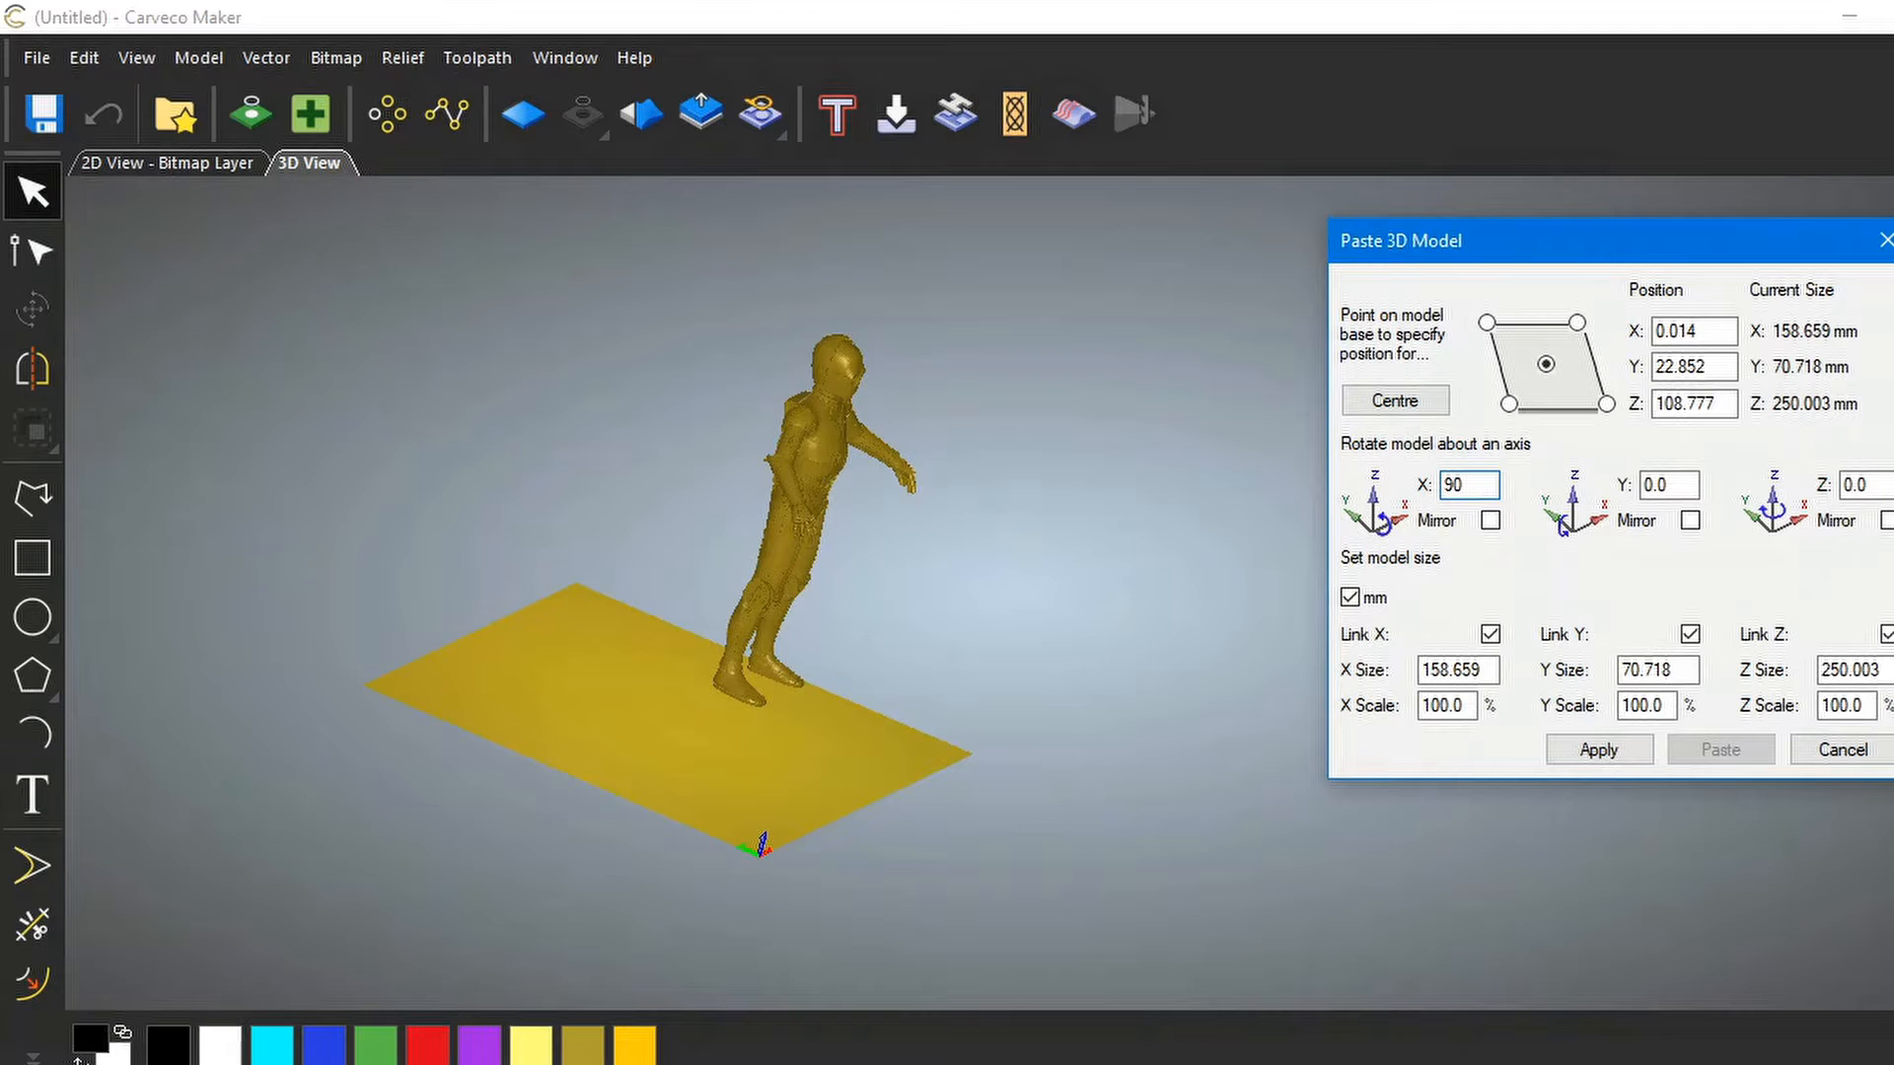
left_click(1596, 745)
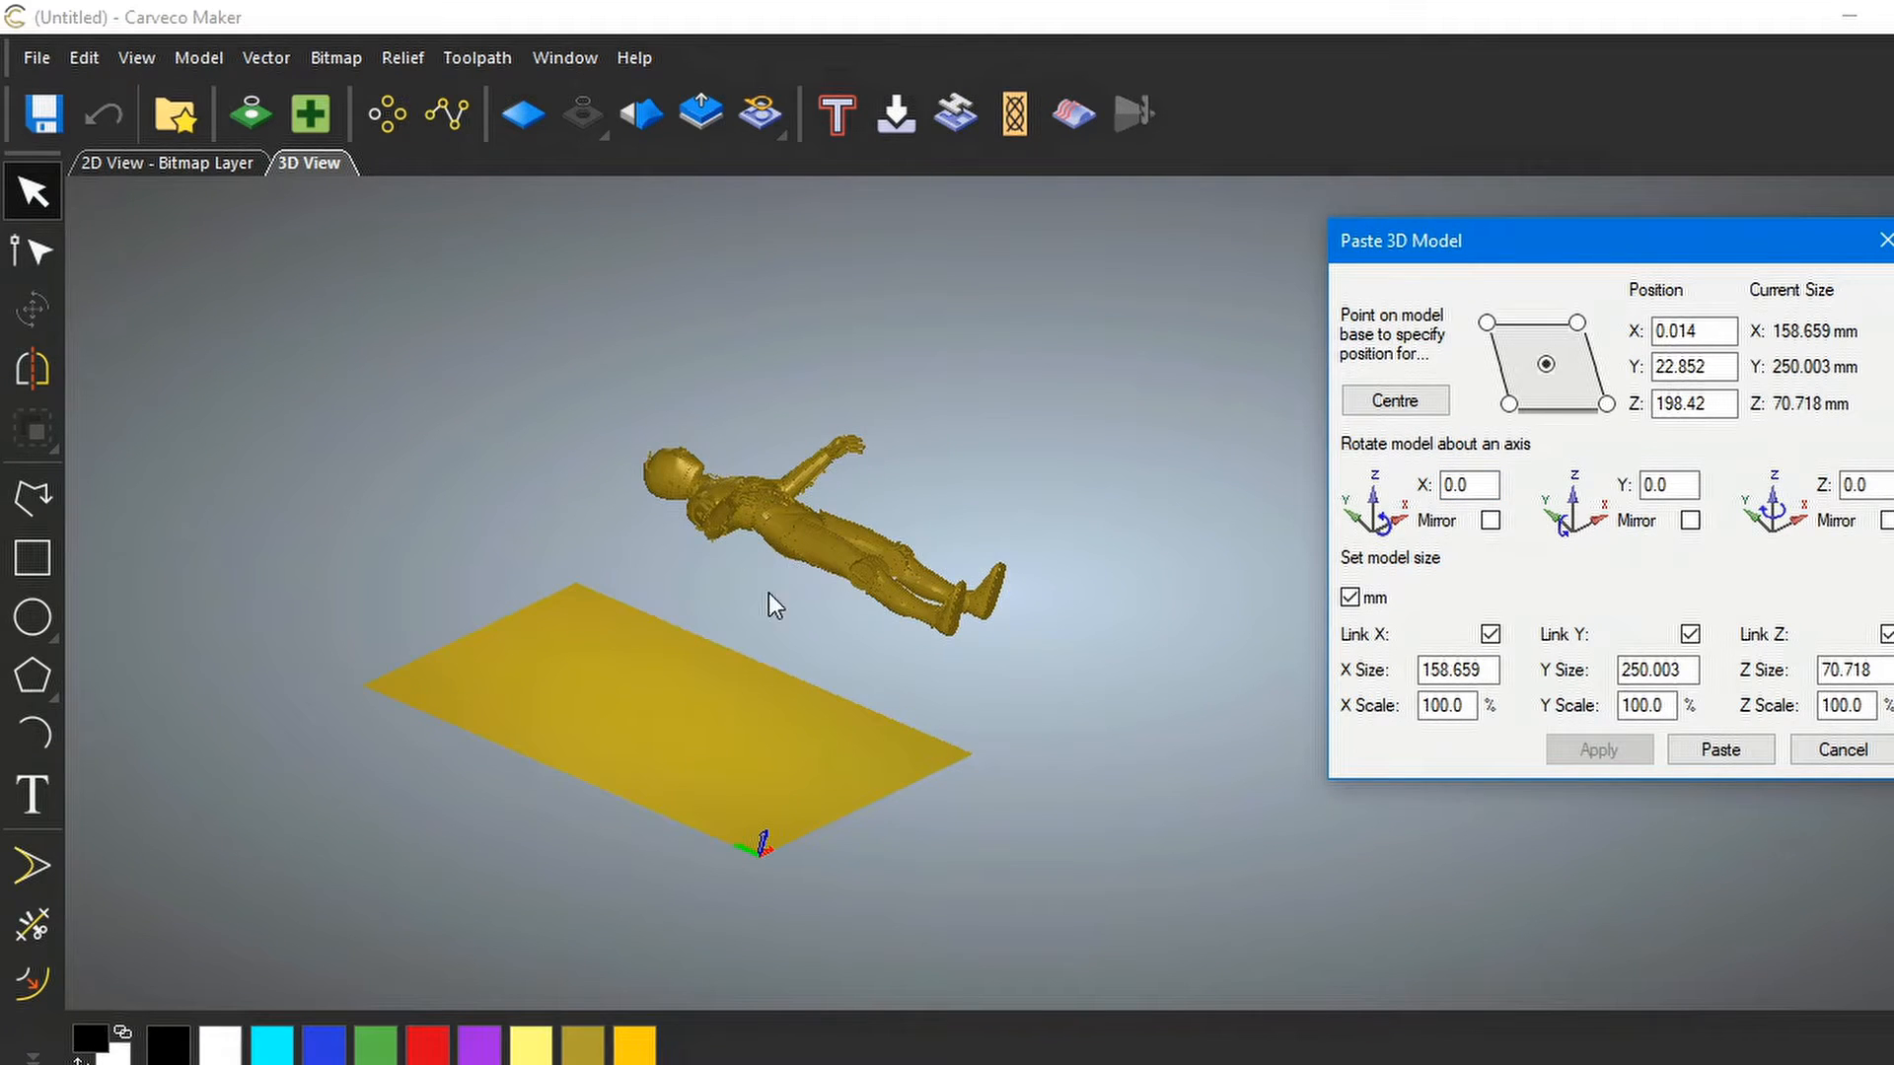
left_click_drag(754, 590, 556, 649)
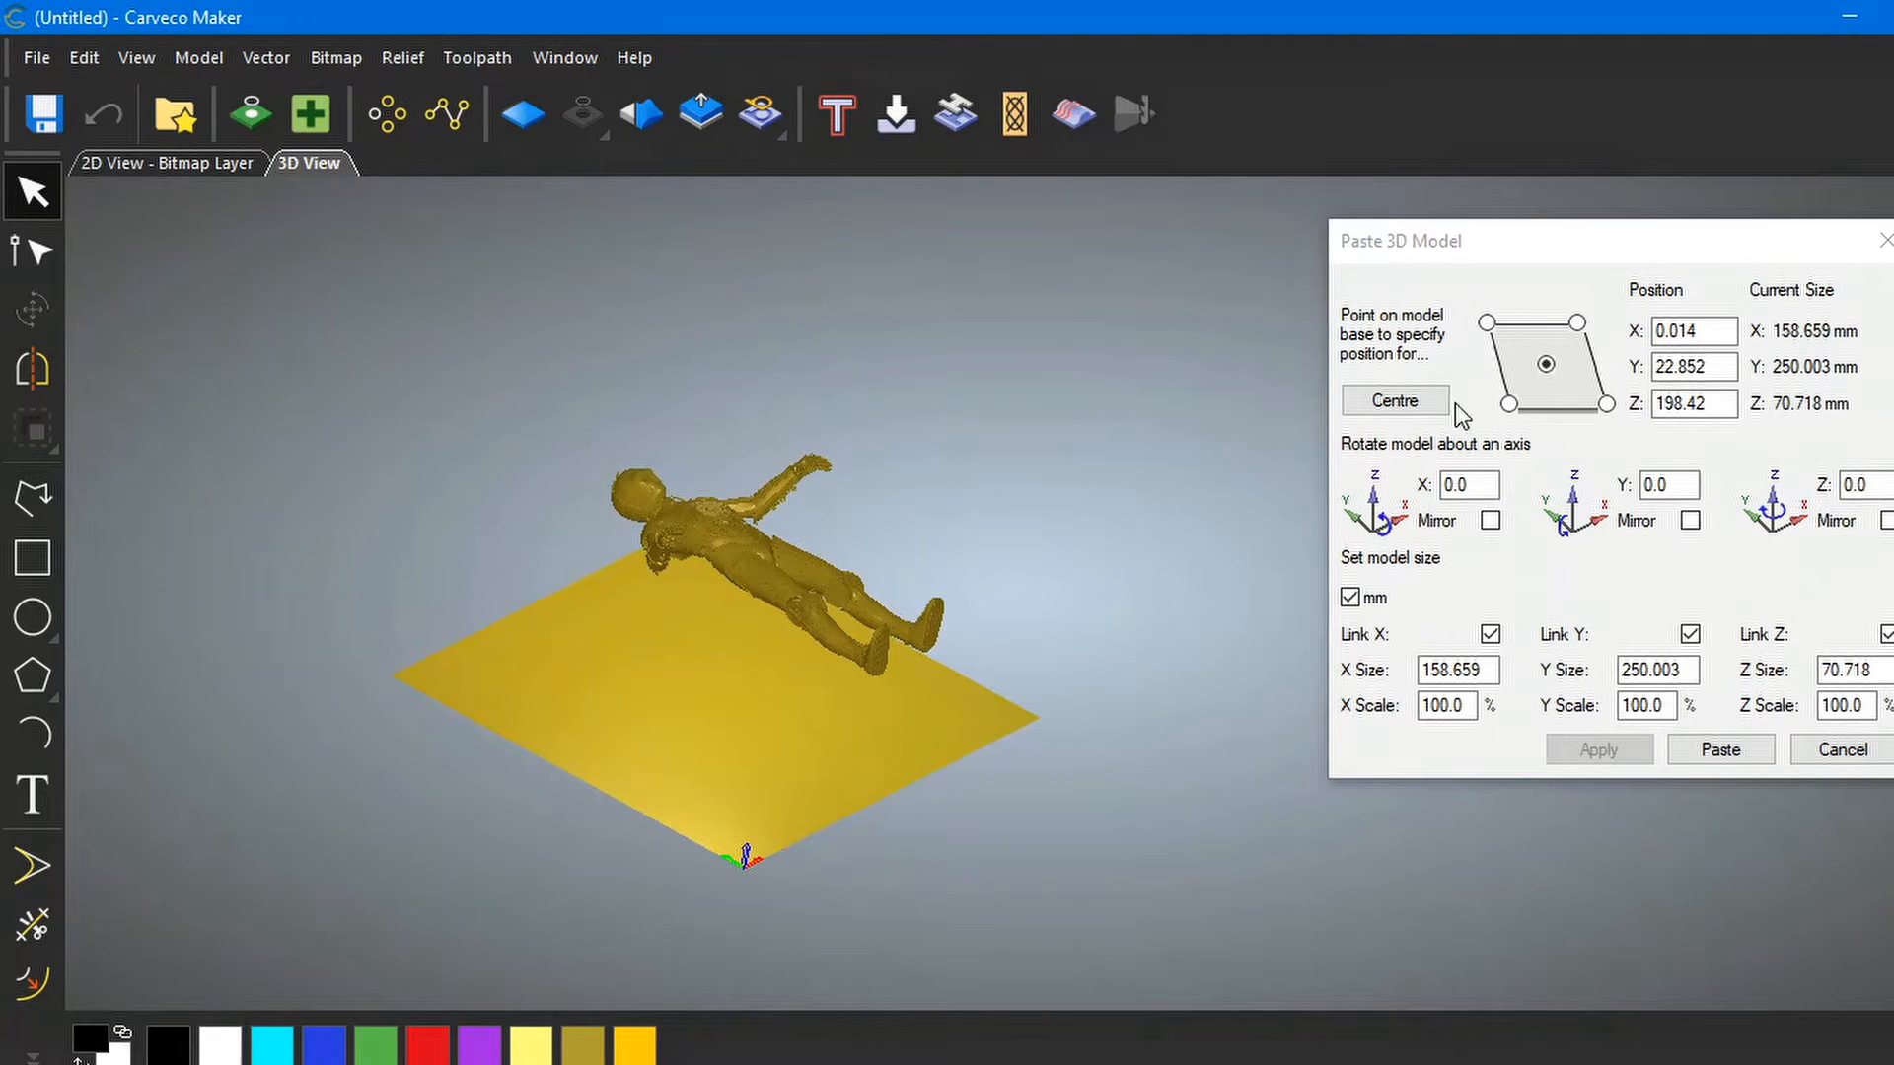
Centre the lying figure at X 150, Y 150, Z 0 and inspect its placement
left_click(1409, 402)
left_click(1408, 402)
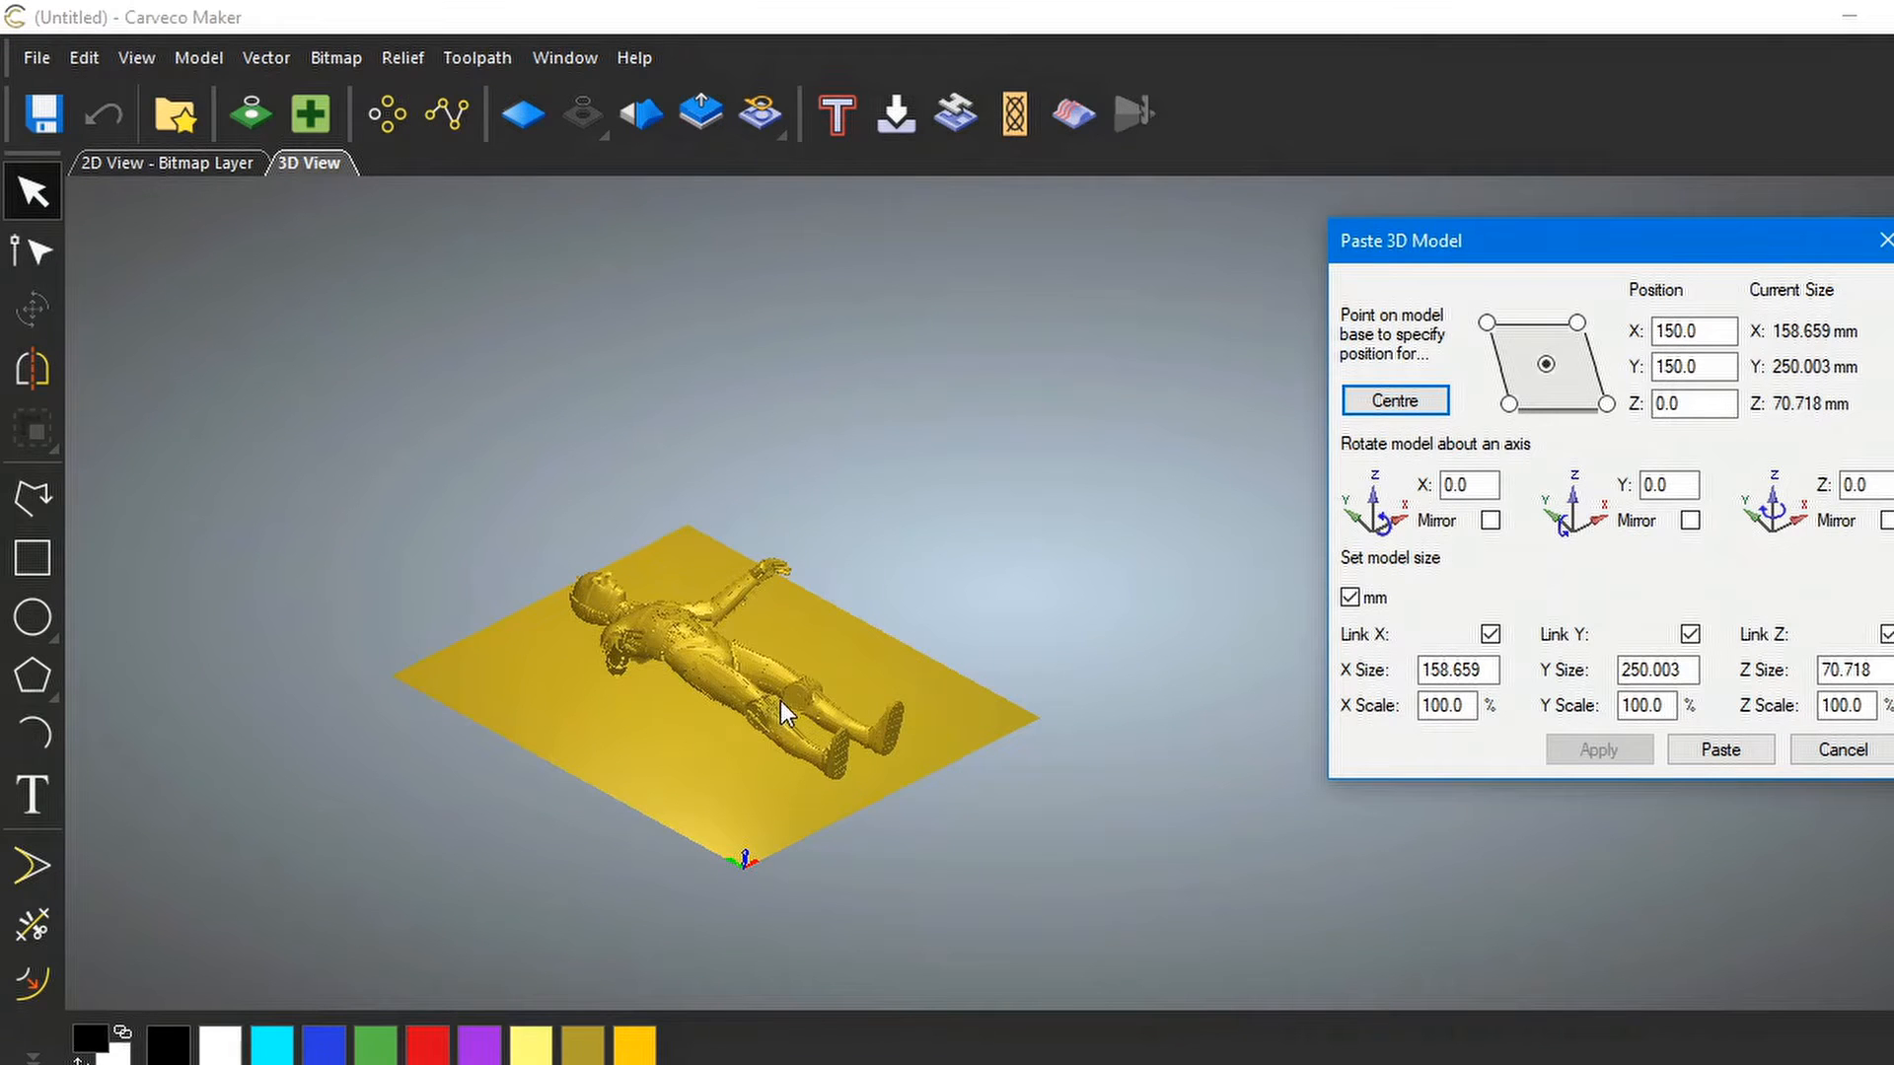
left_click_drag(771, 702, 706, 685)
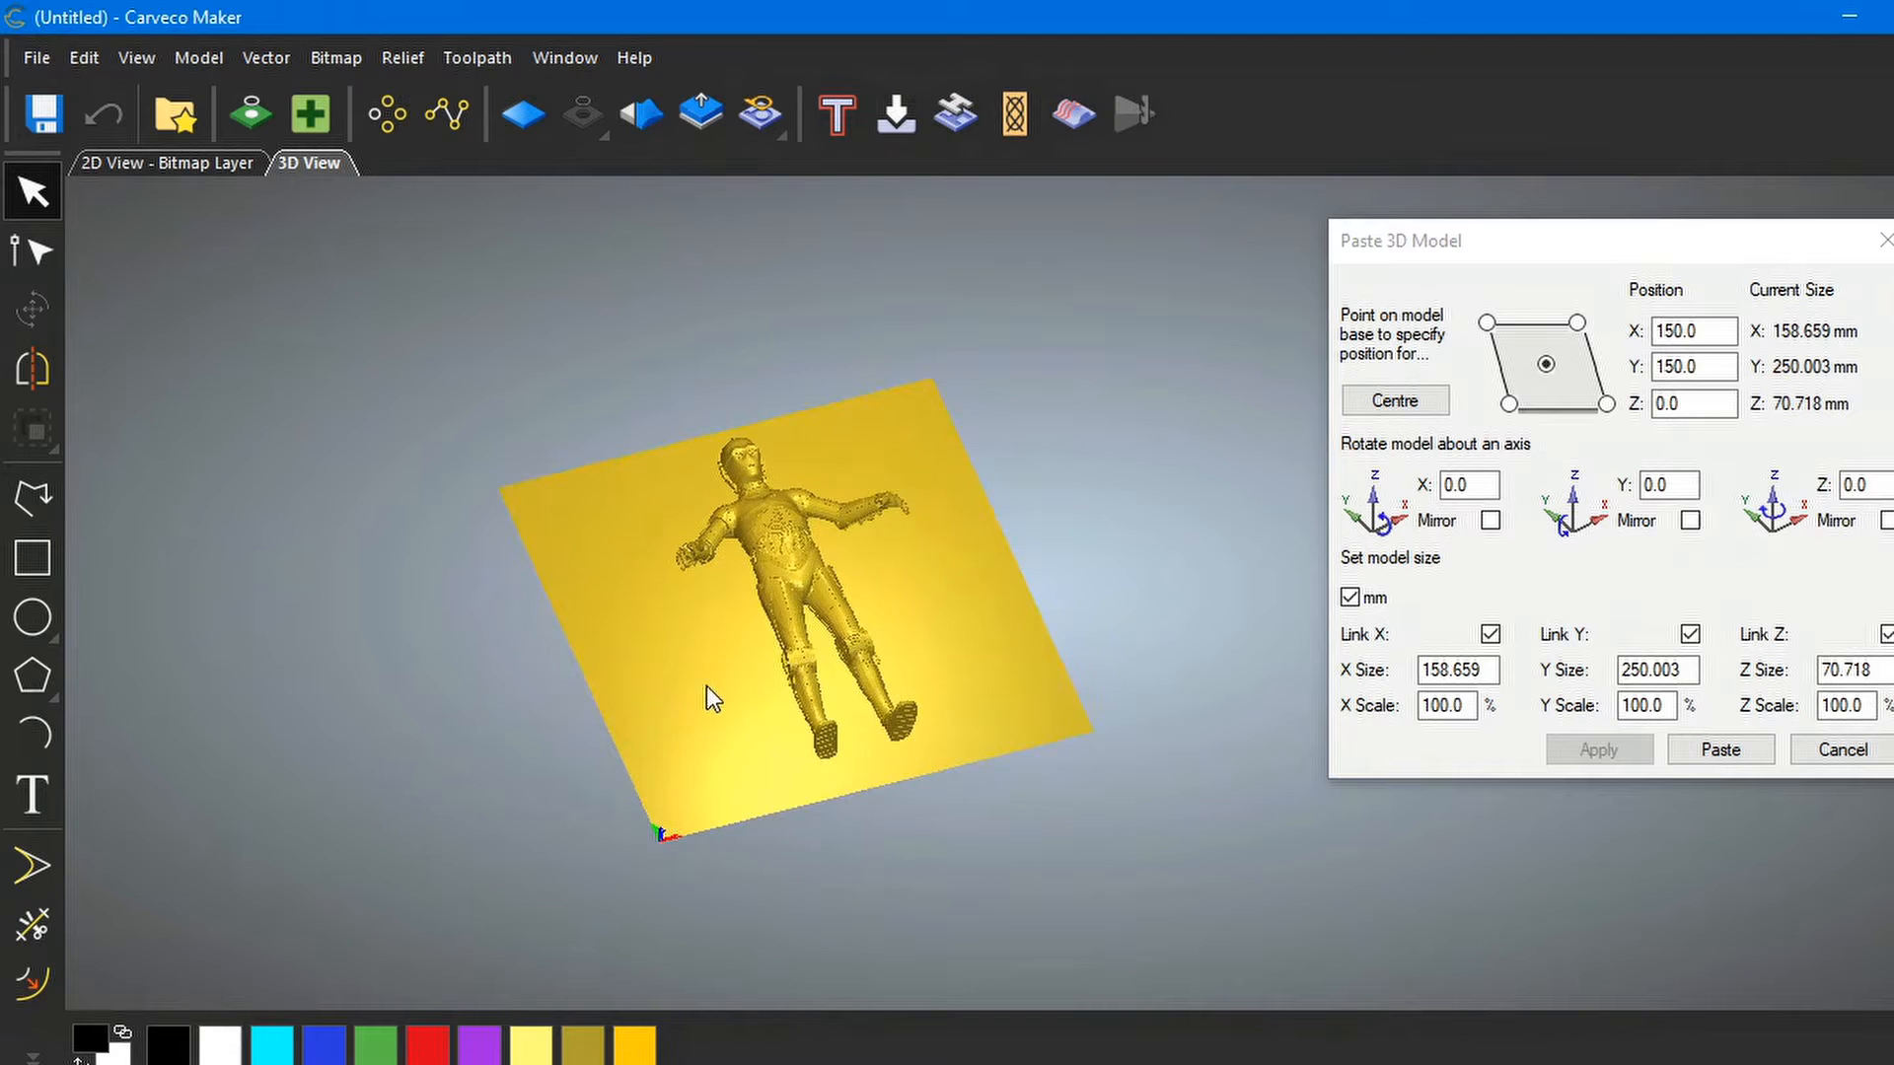
scroll(862, 629, "up", 3)
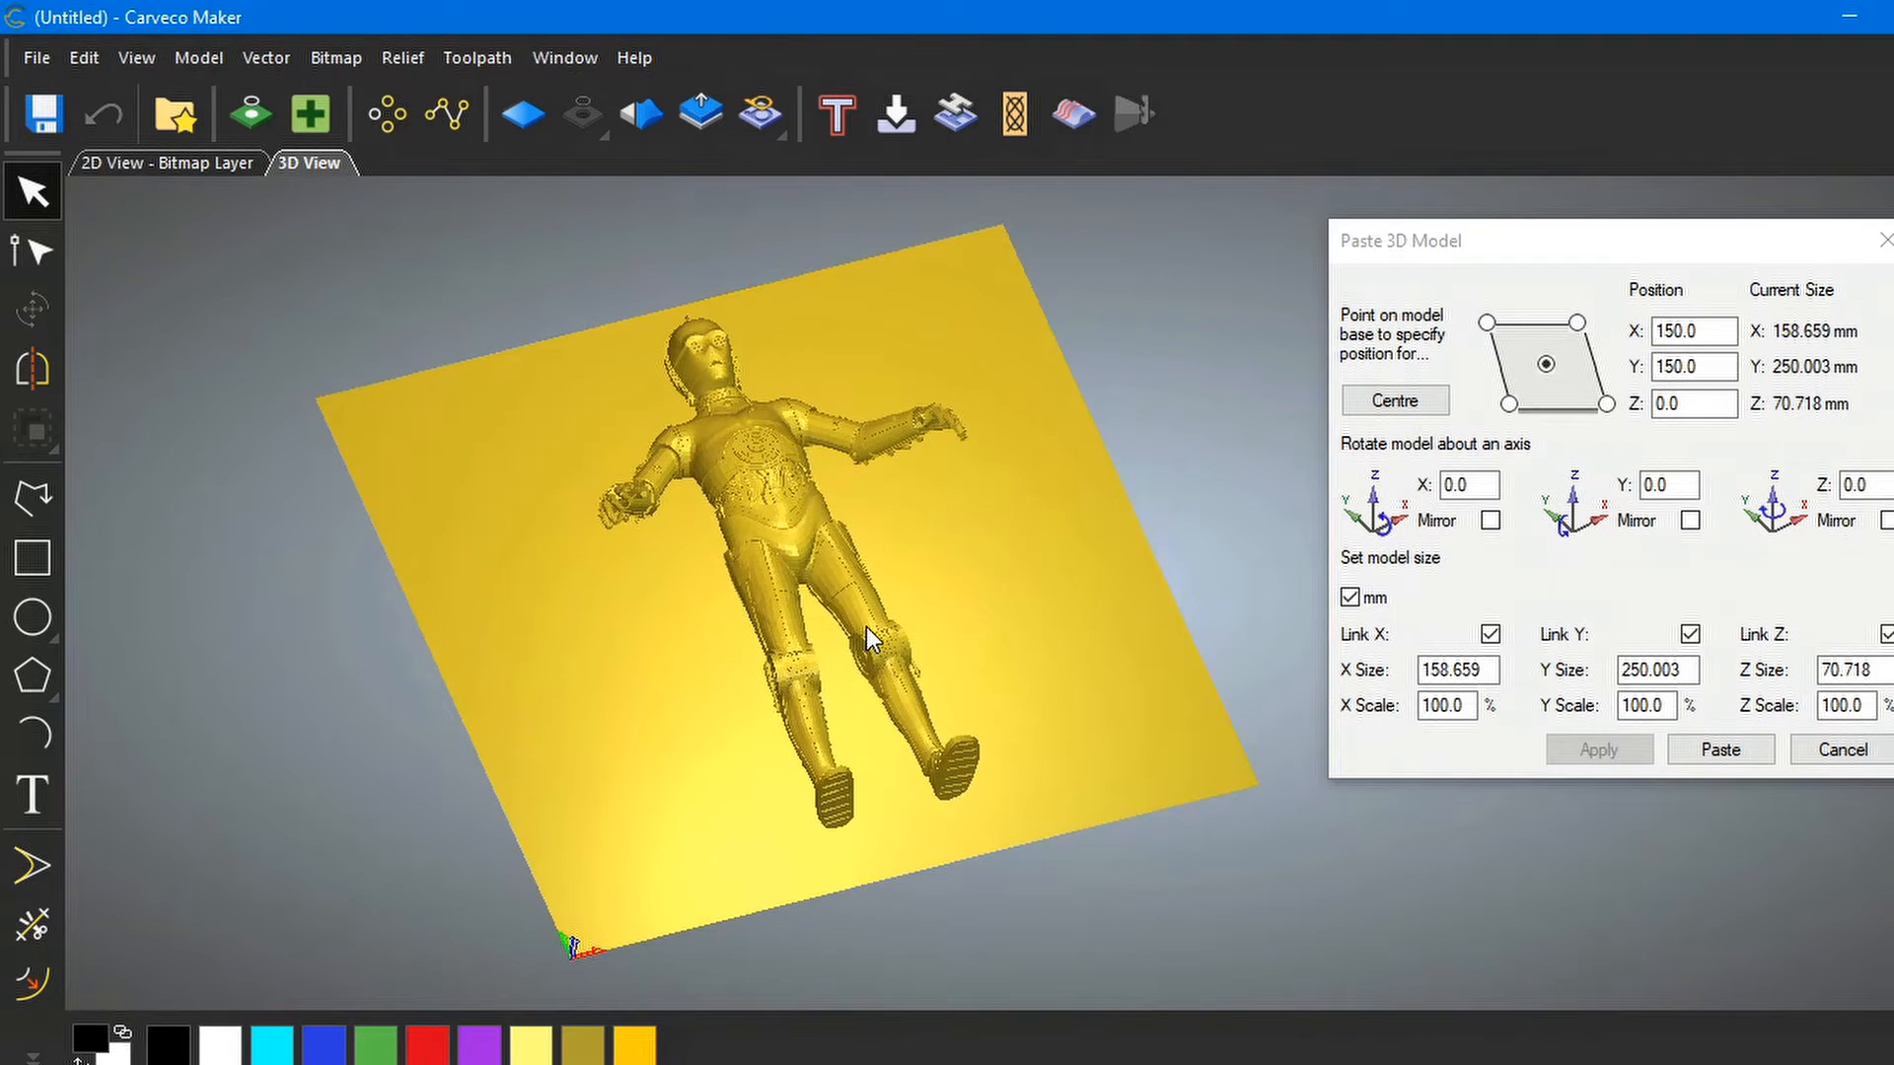
left_click_drag(744, 649, 1188, 458)
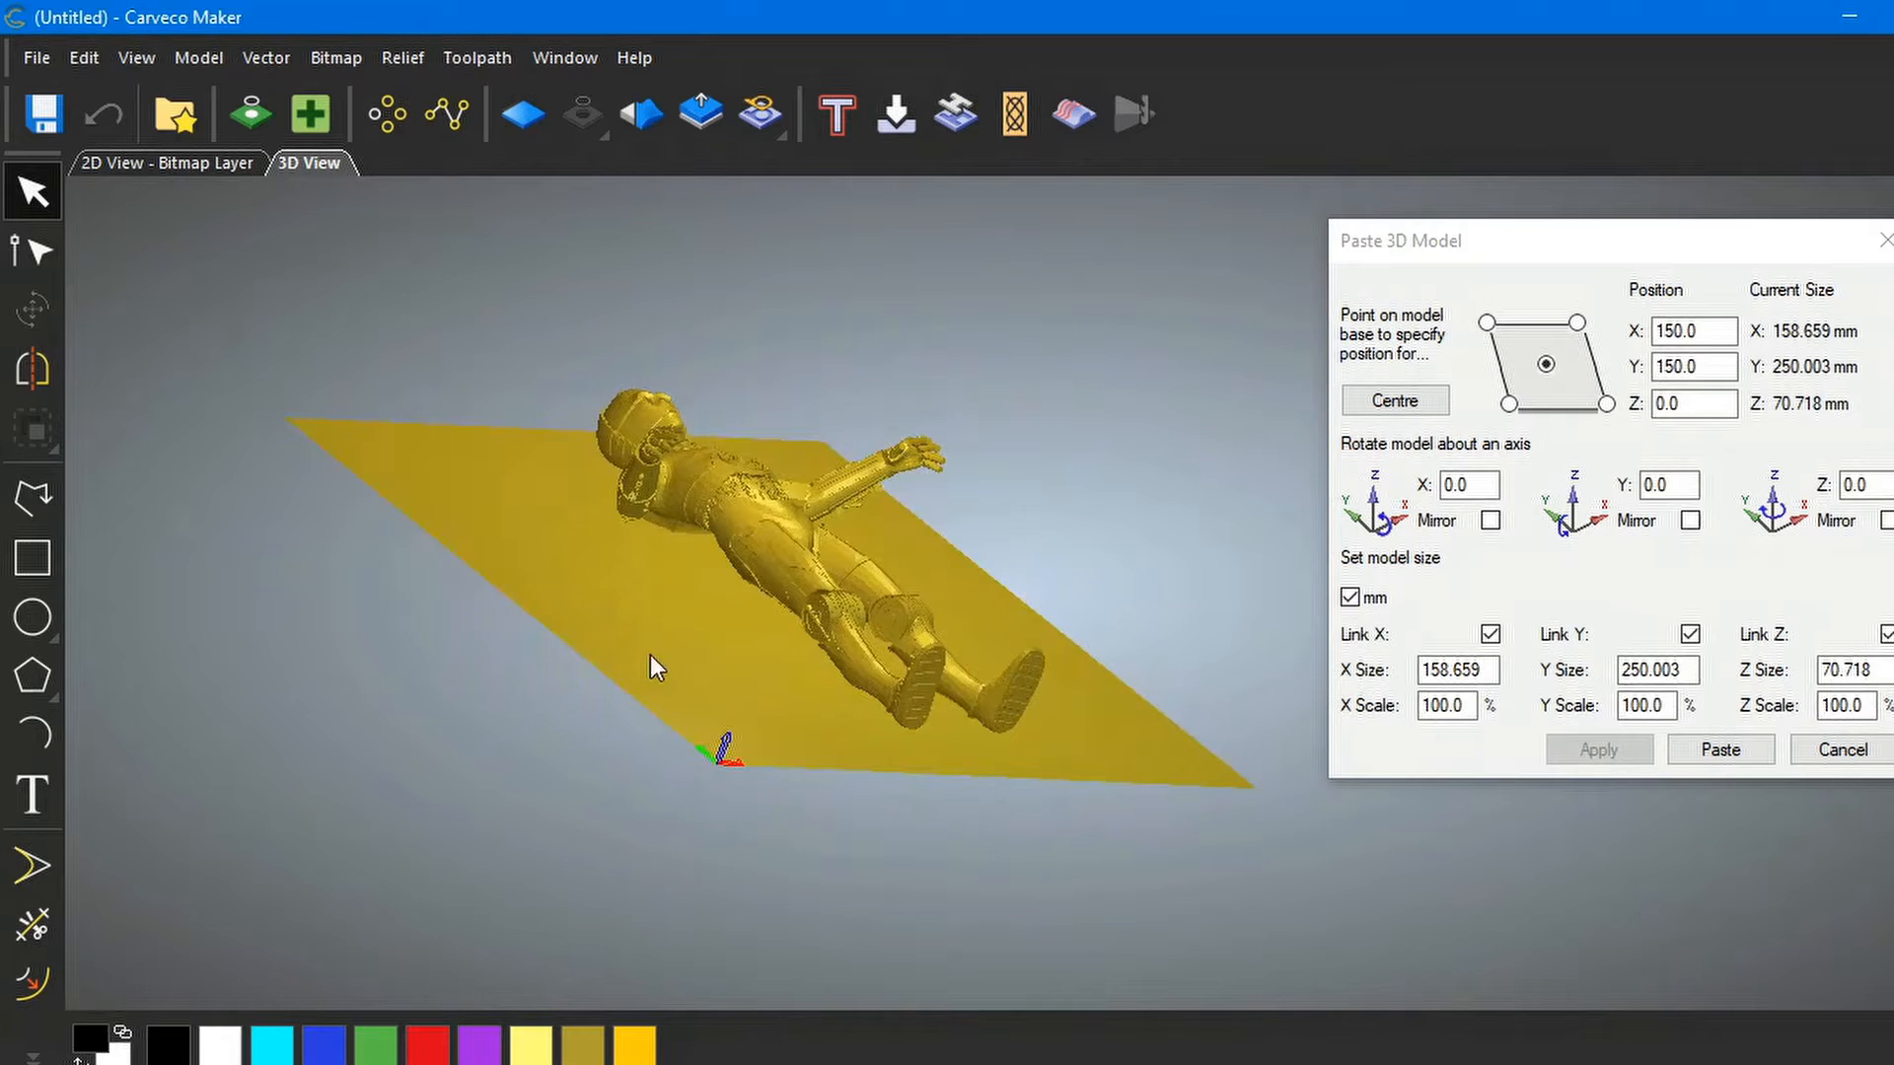
left_click_drag(649, 655, 1122, 612)
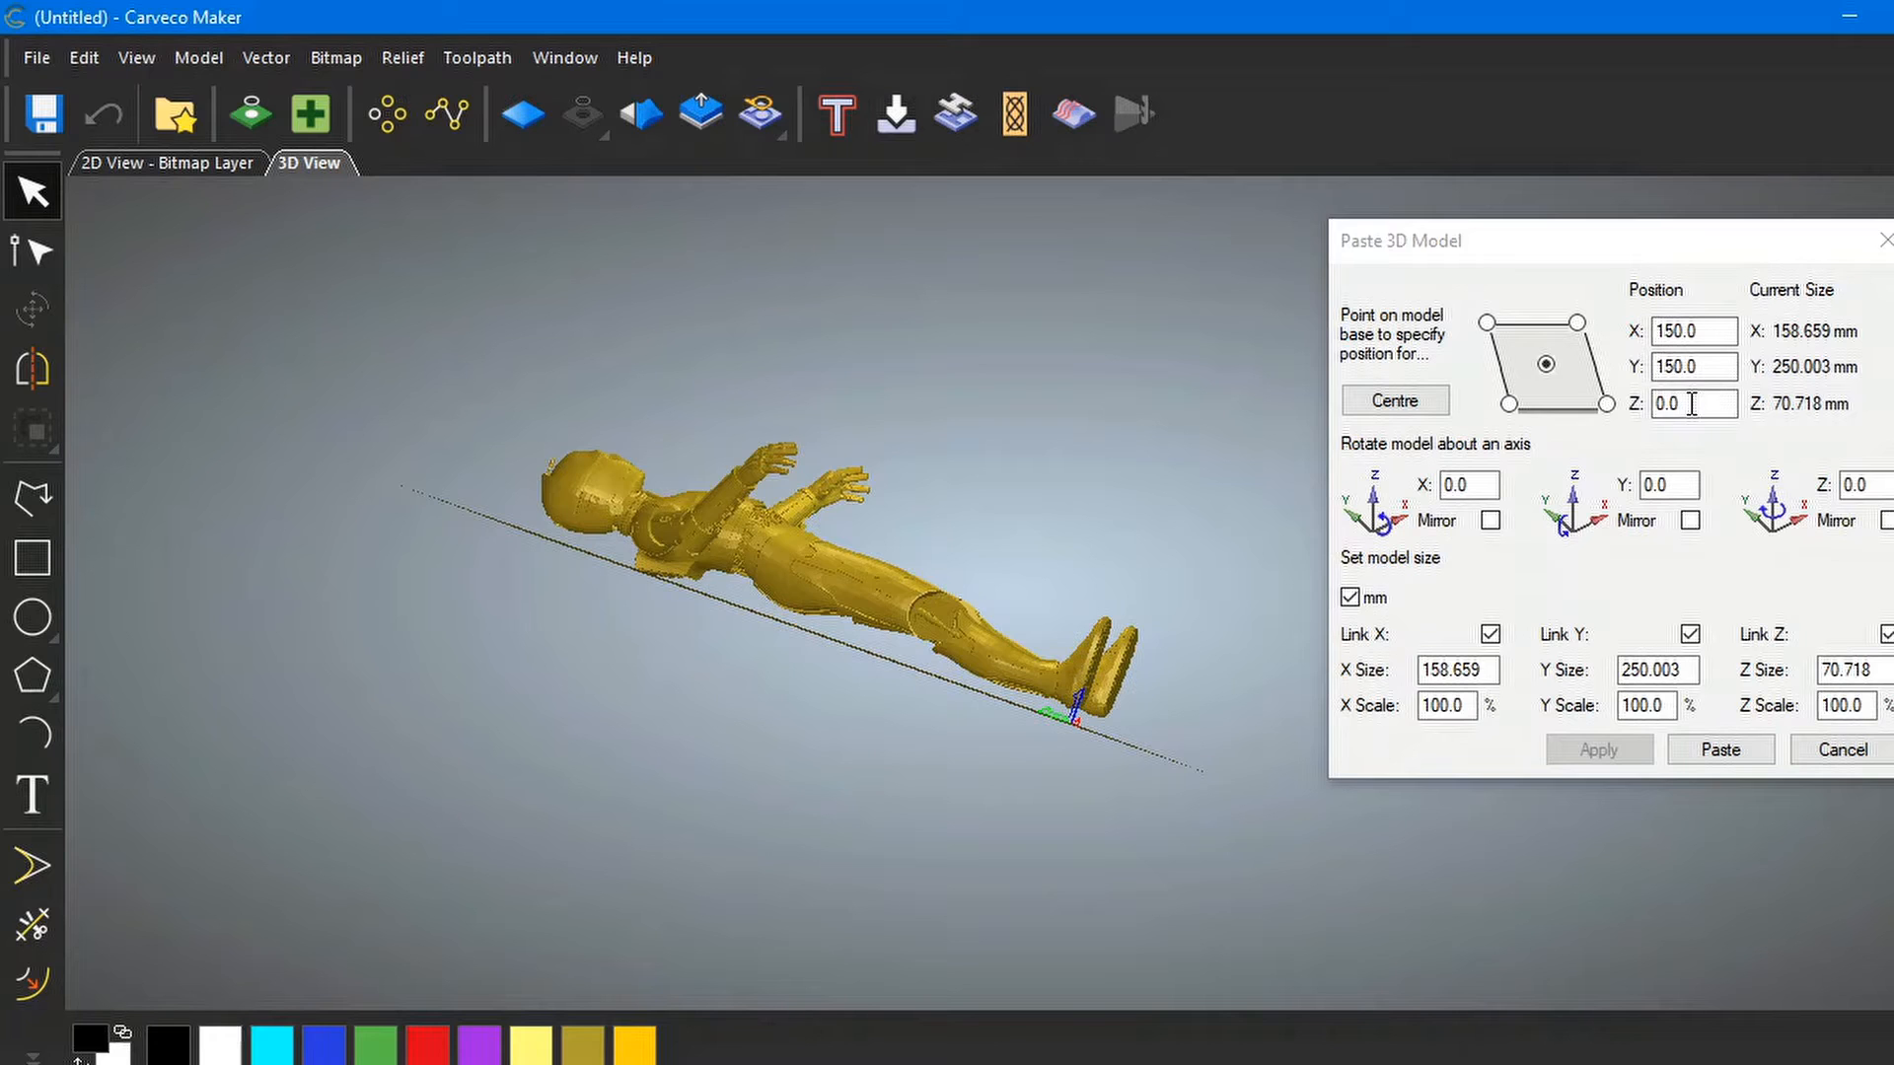
Lower C-3PO to a Z position of -20 mm and check its depth in the plane
left_click_drag(1689, 404, 1637, 405)
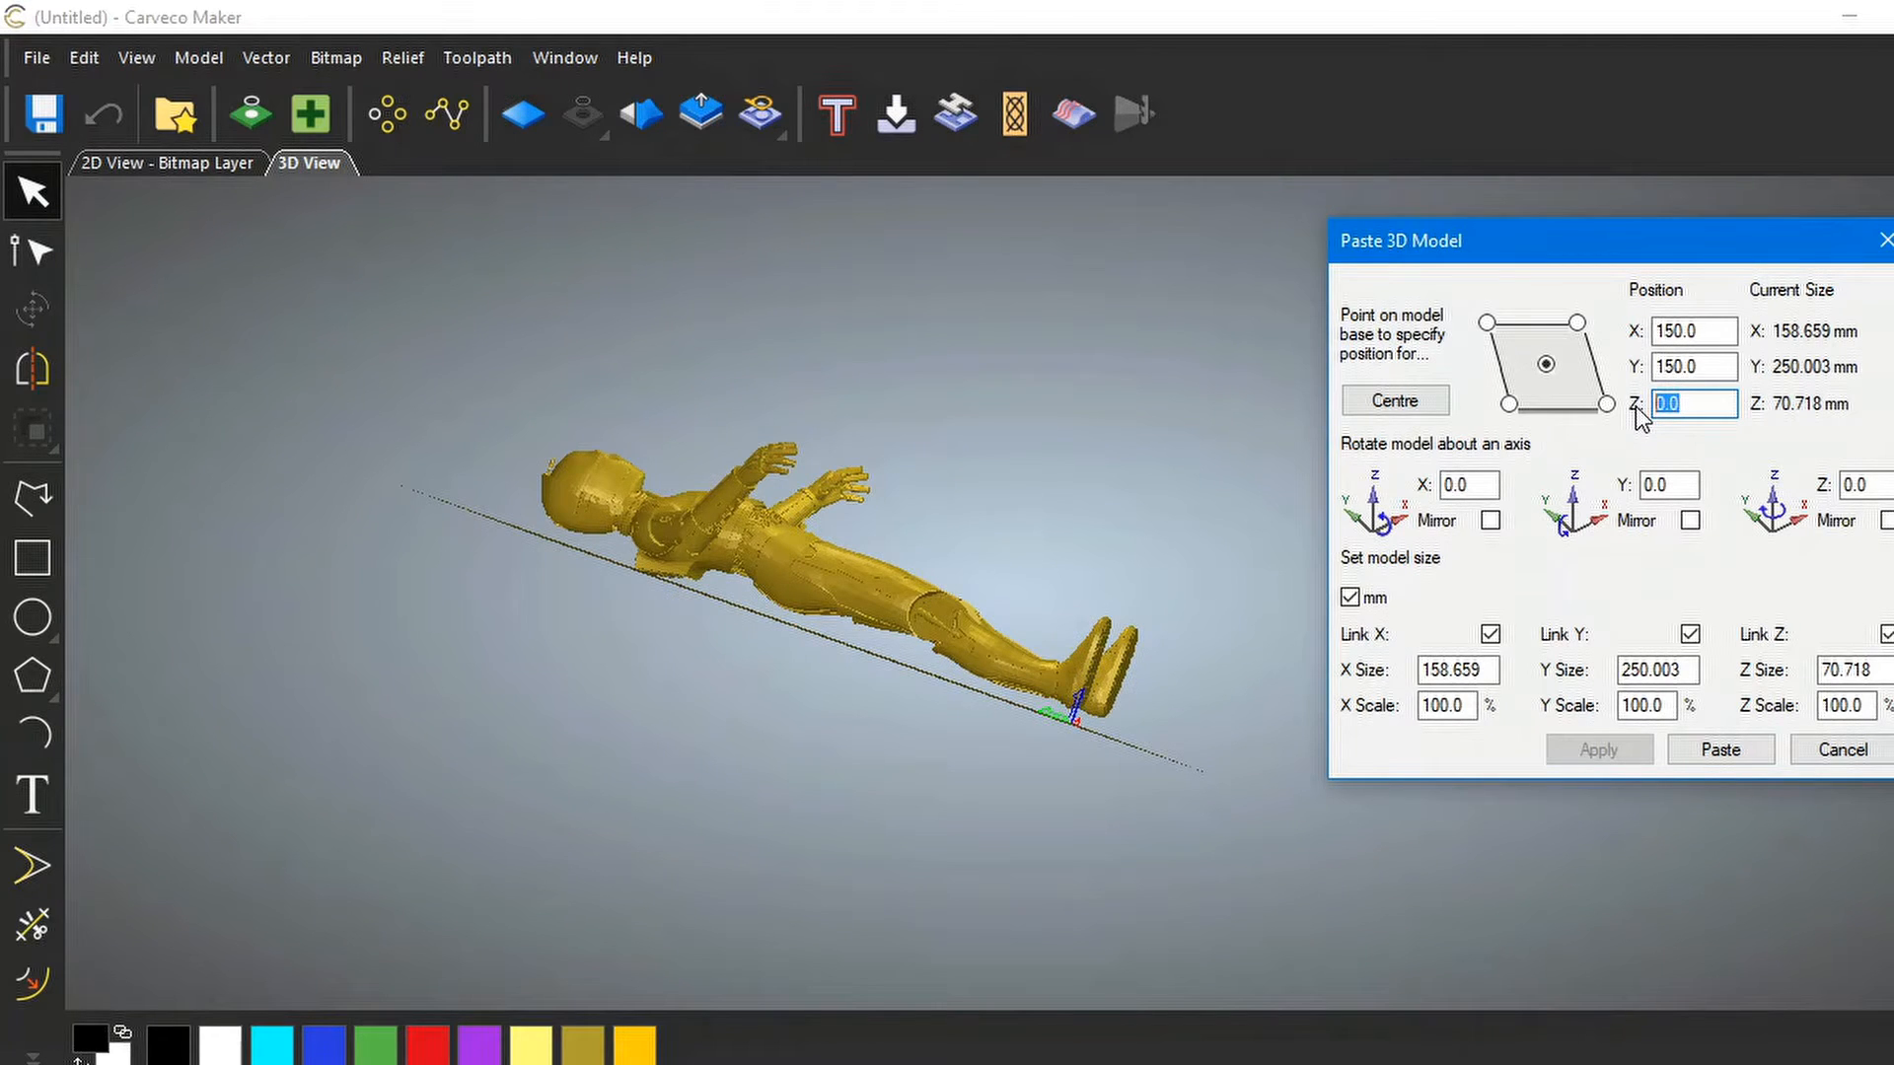
type("-20")
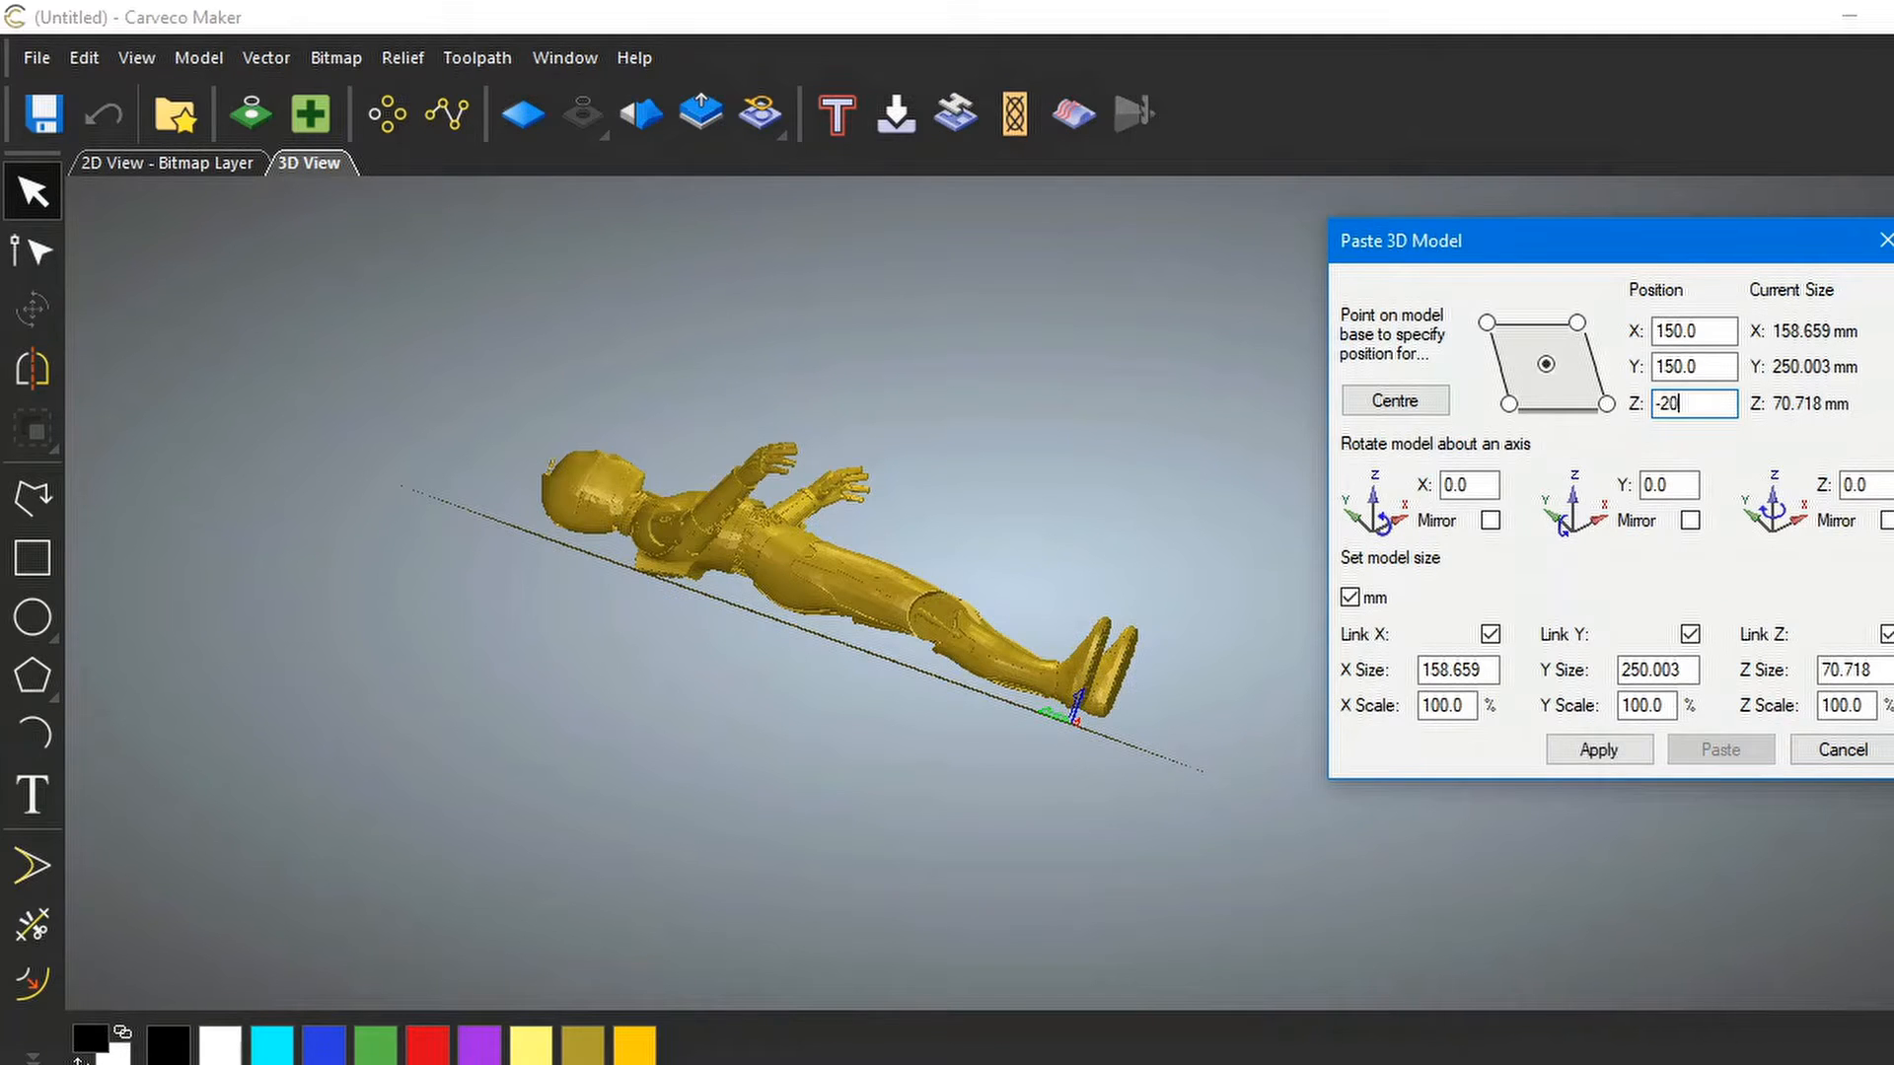
left_click(1598, 750)
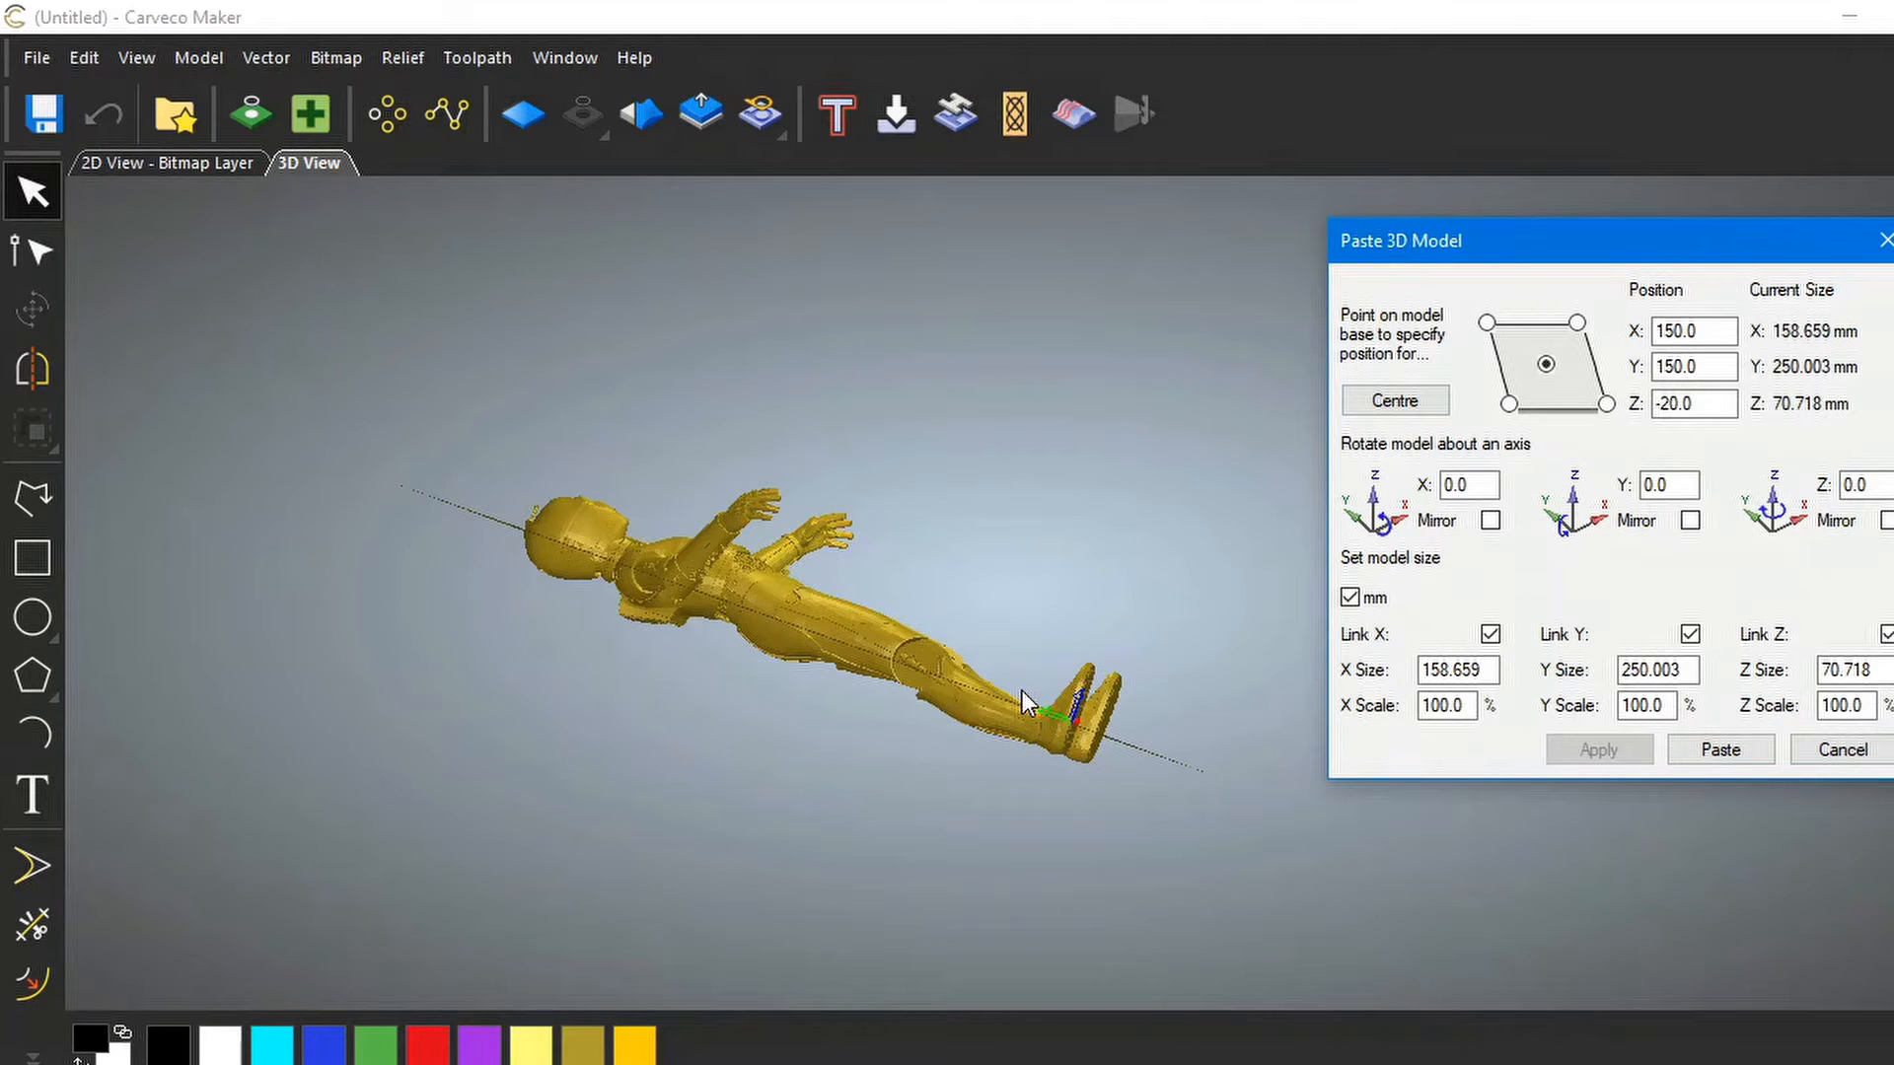
left_click_drag(1026, 690, 700, 960)
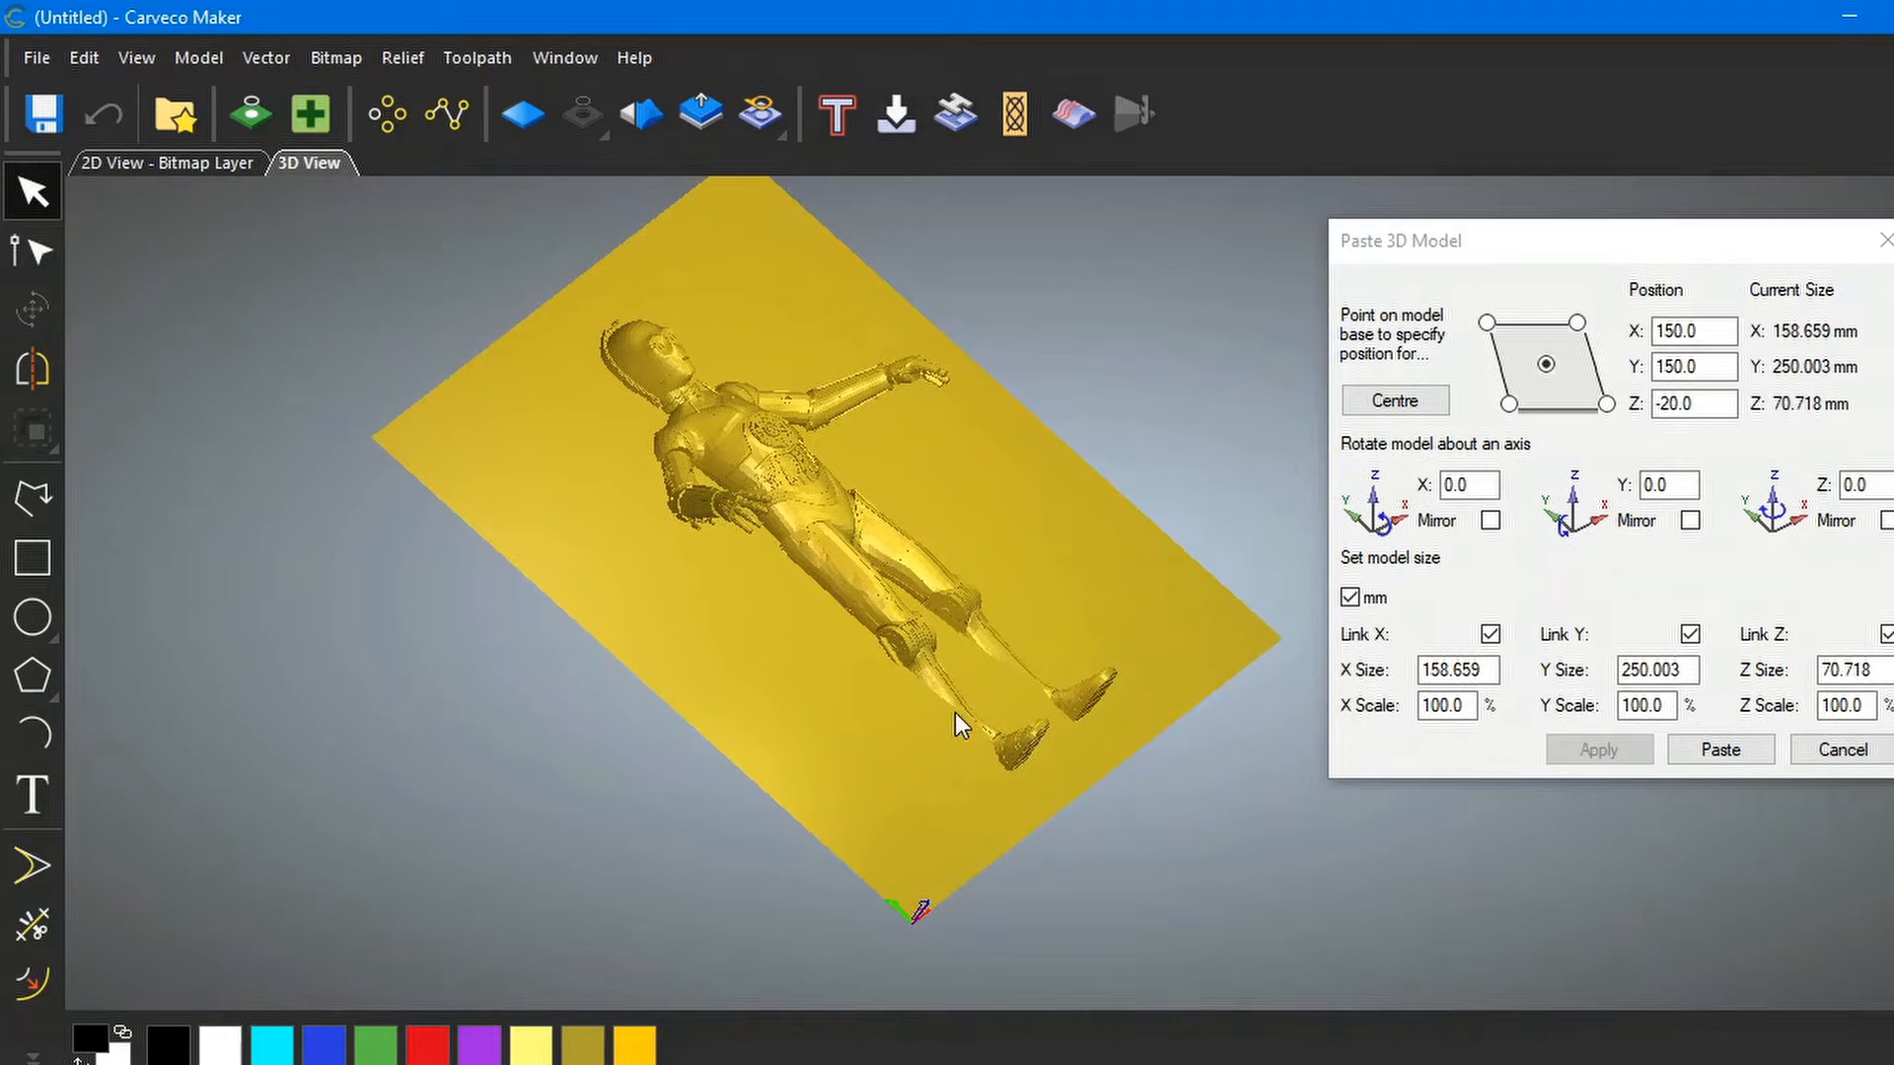
left_click_drag(903, 717, 1060, 502)
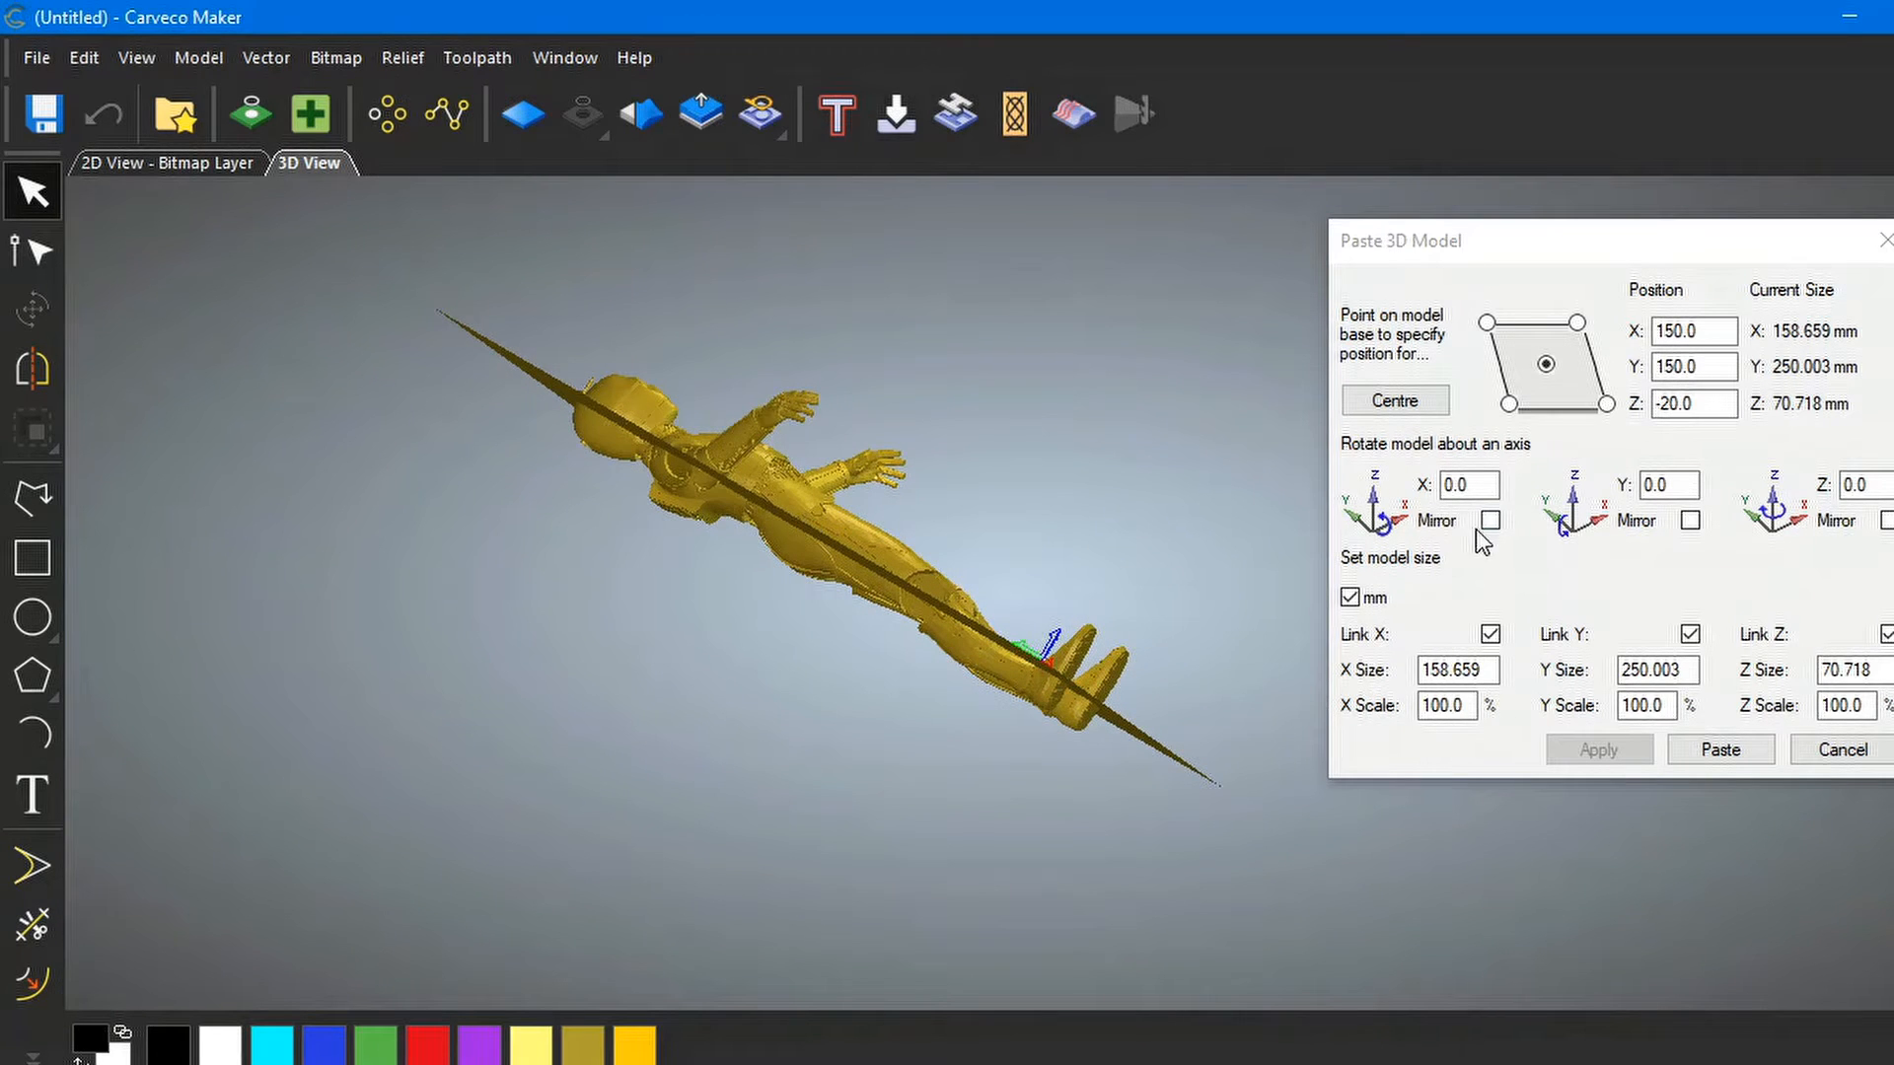
Adjust the Z position to -18 mm and apply it
left_click(1683, 403)
left_click_drag(1678, 403, 1661, 403)
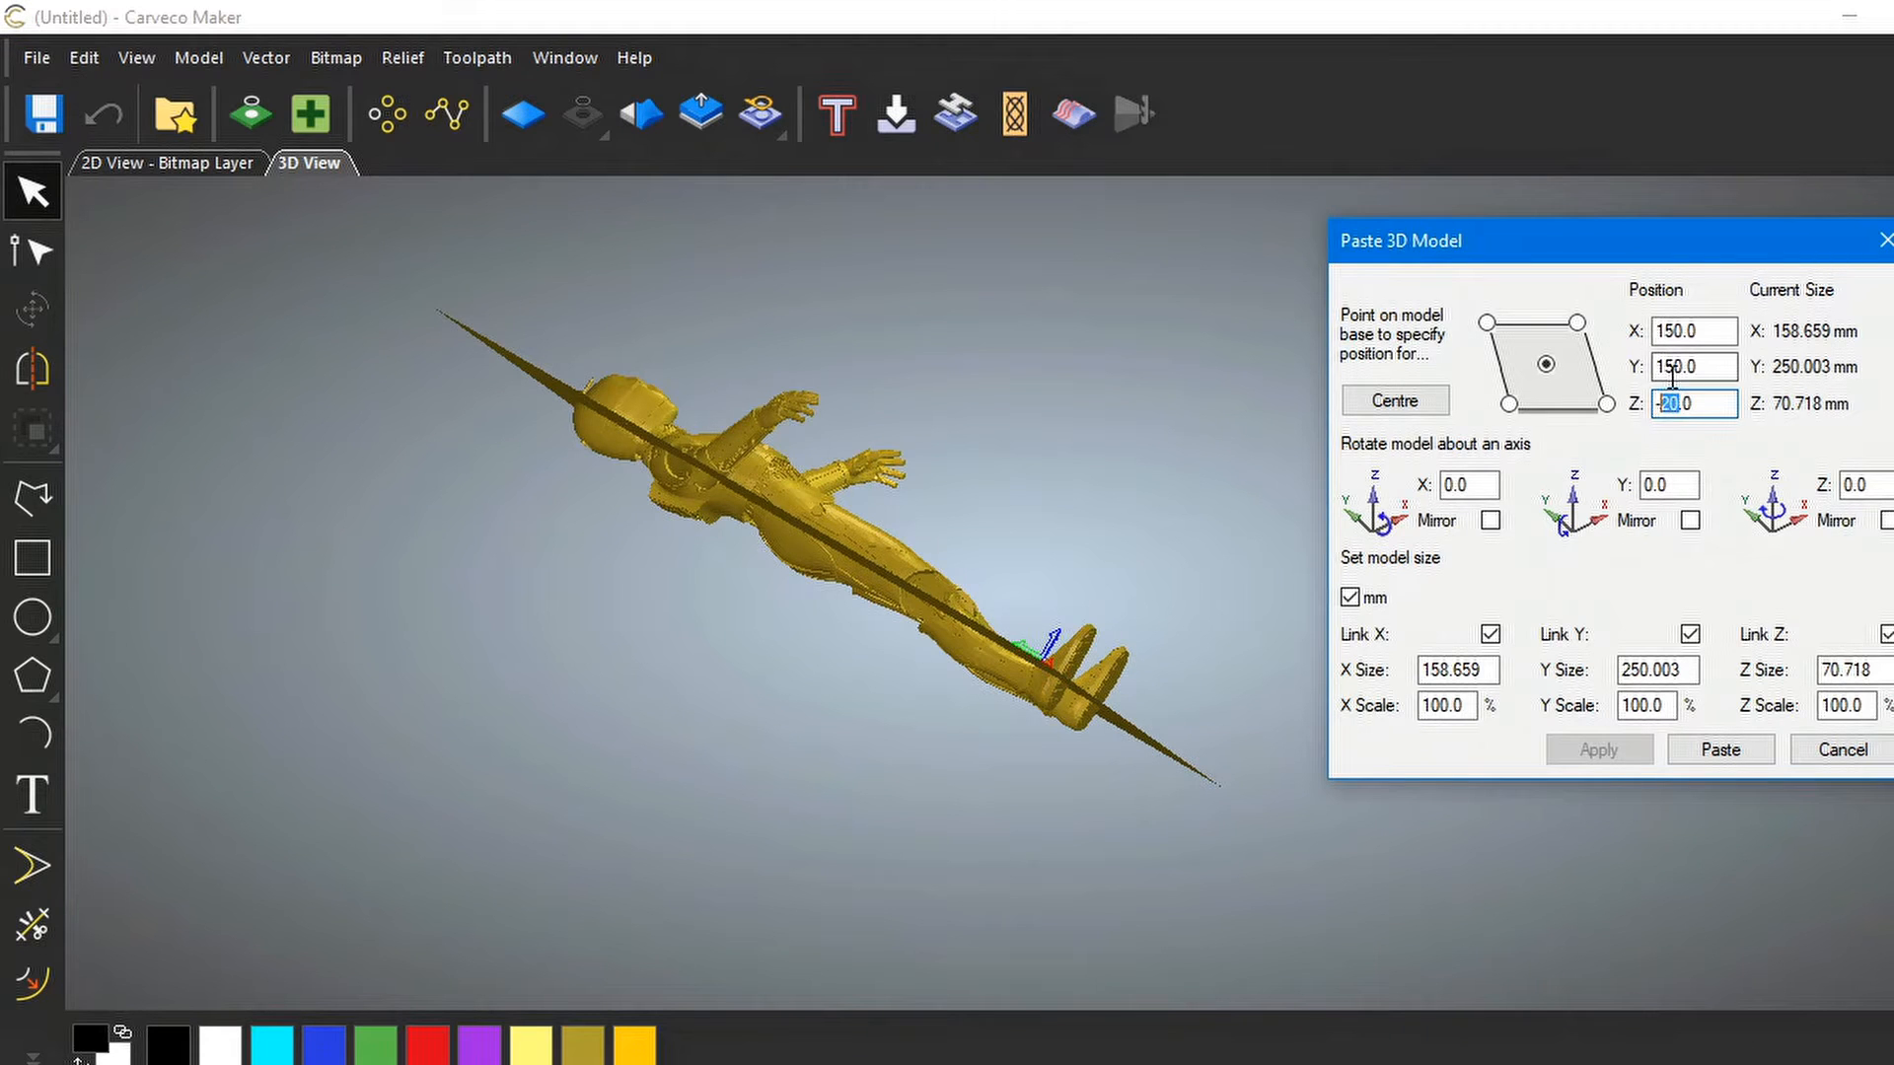
type("18")
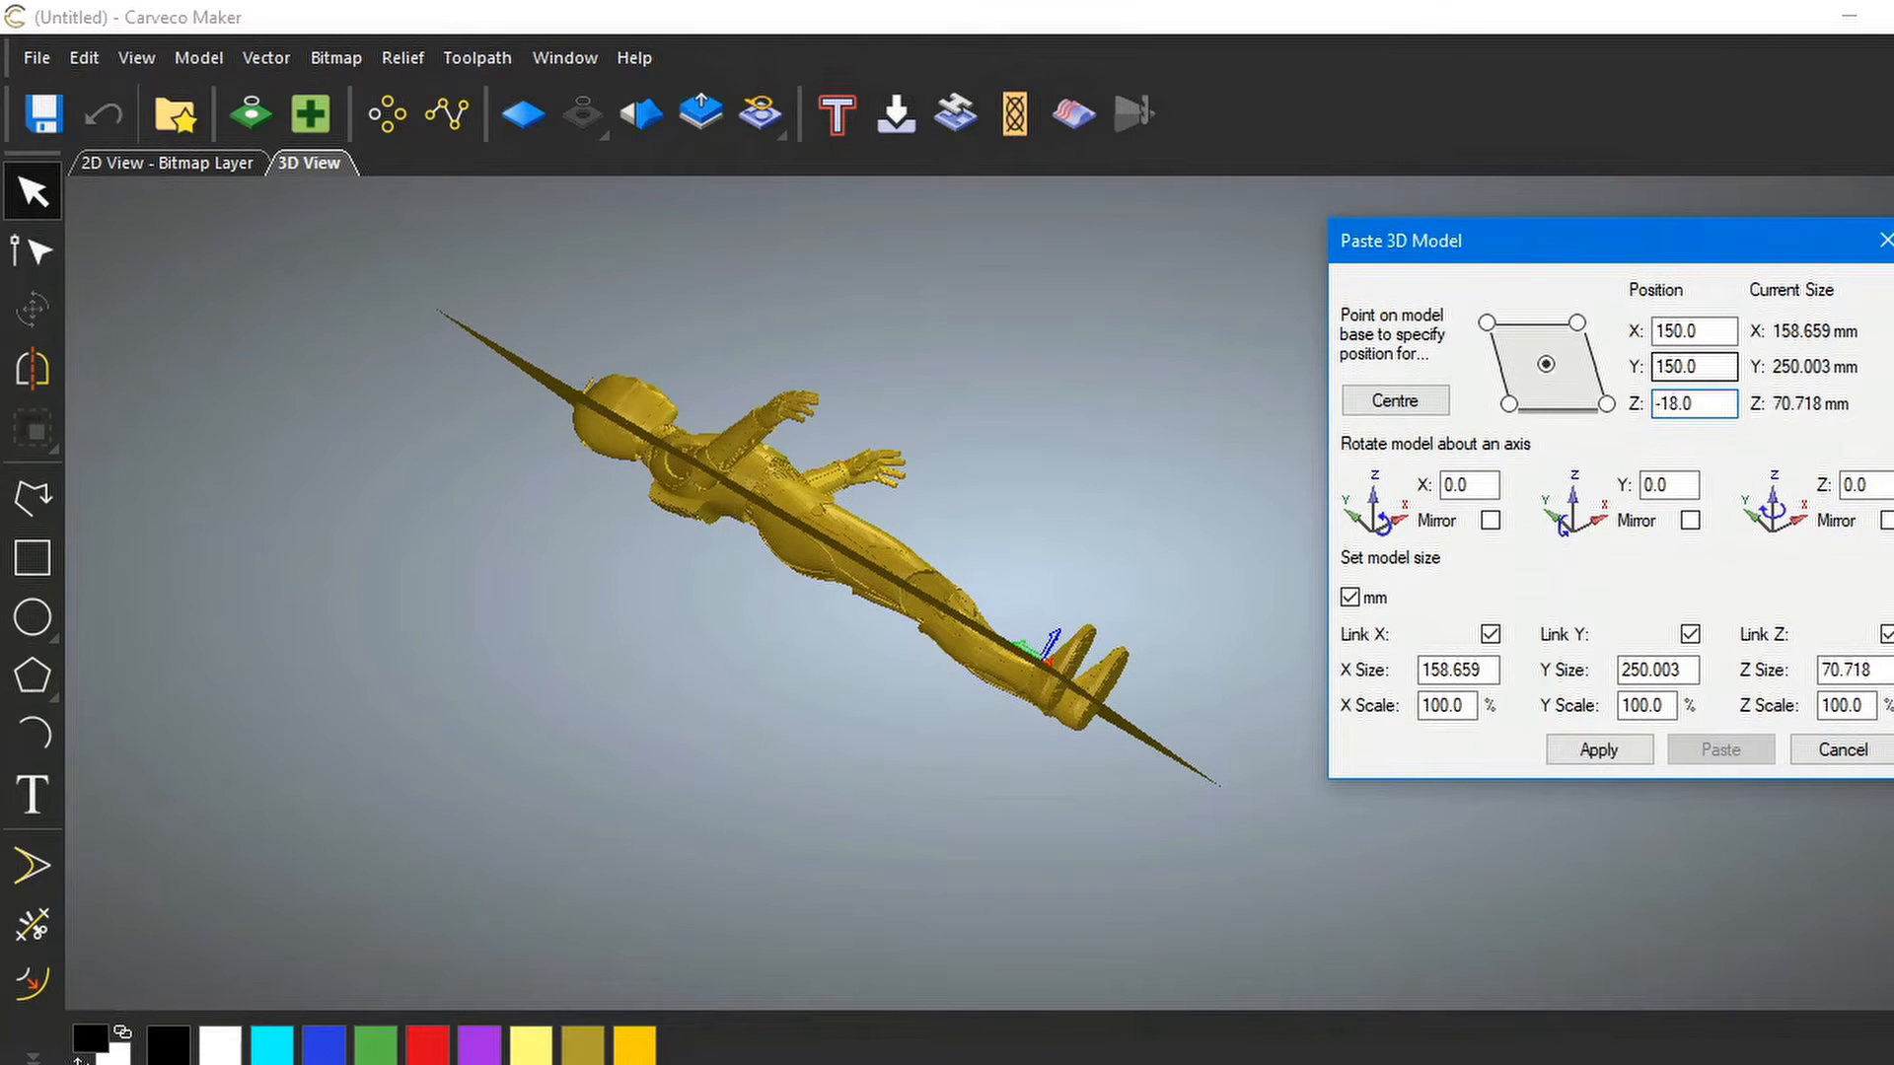
left_click(1590, 753)
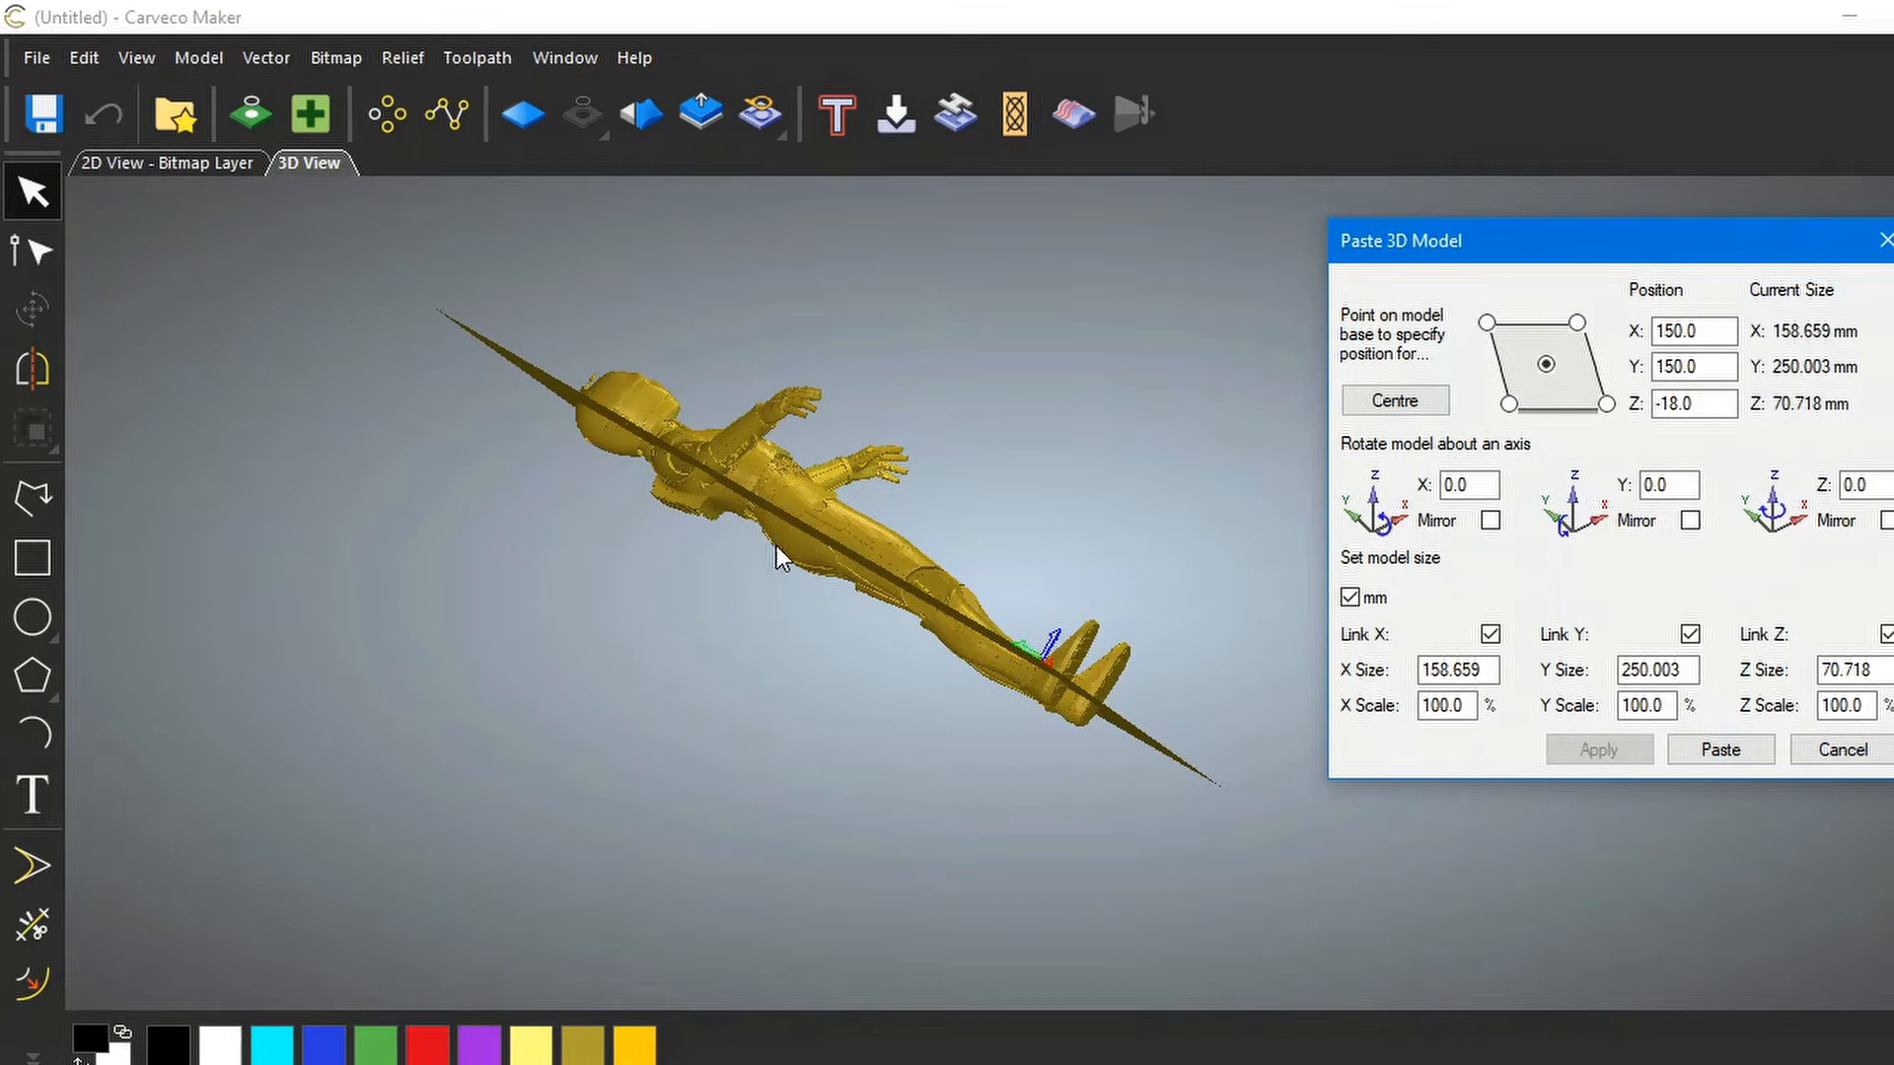
Apply a 2° X rotation, giving 158.659 × 250.244 × 72.626 mm, and inspect the plate
left_click(1468, 485)
left_click_drag(1469, 481, 1441, 484)
type("2")
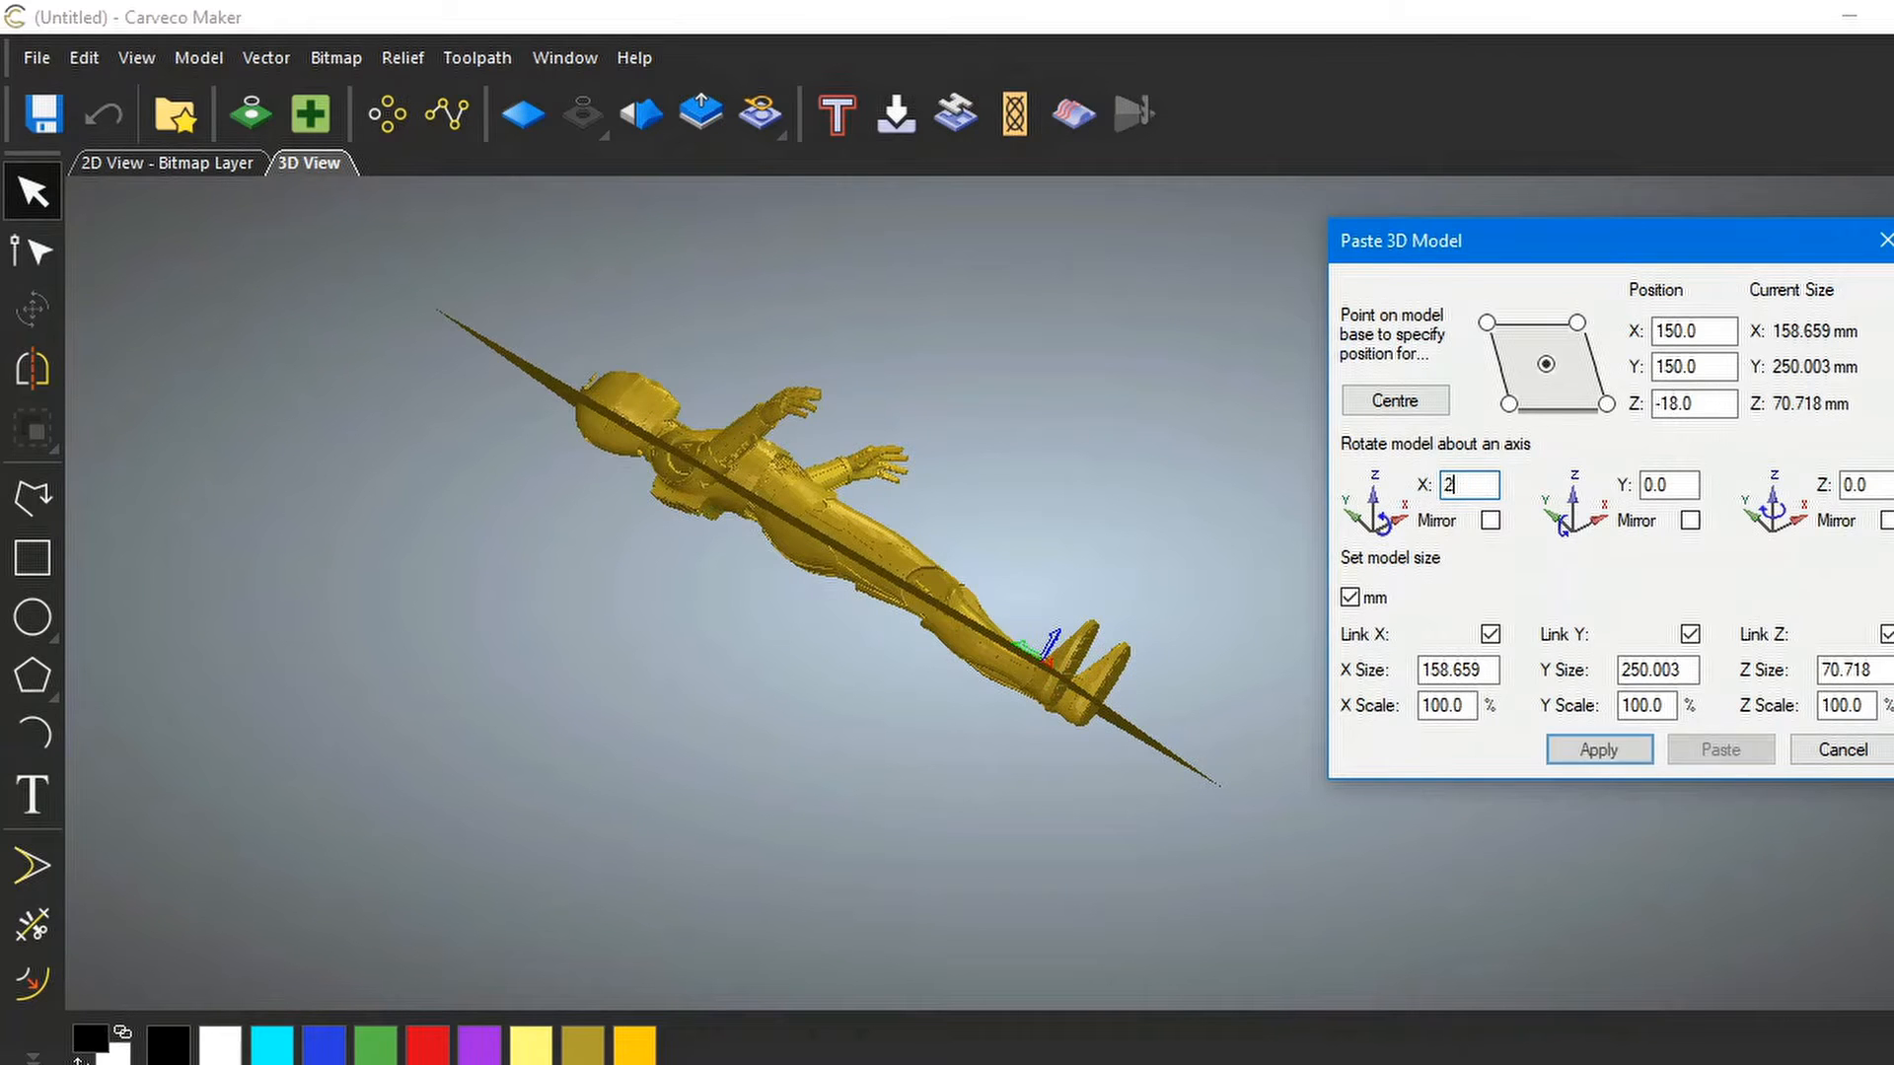
left_click(1598, 747)
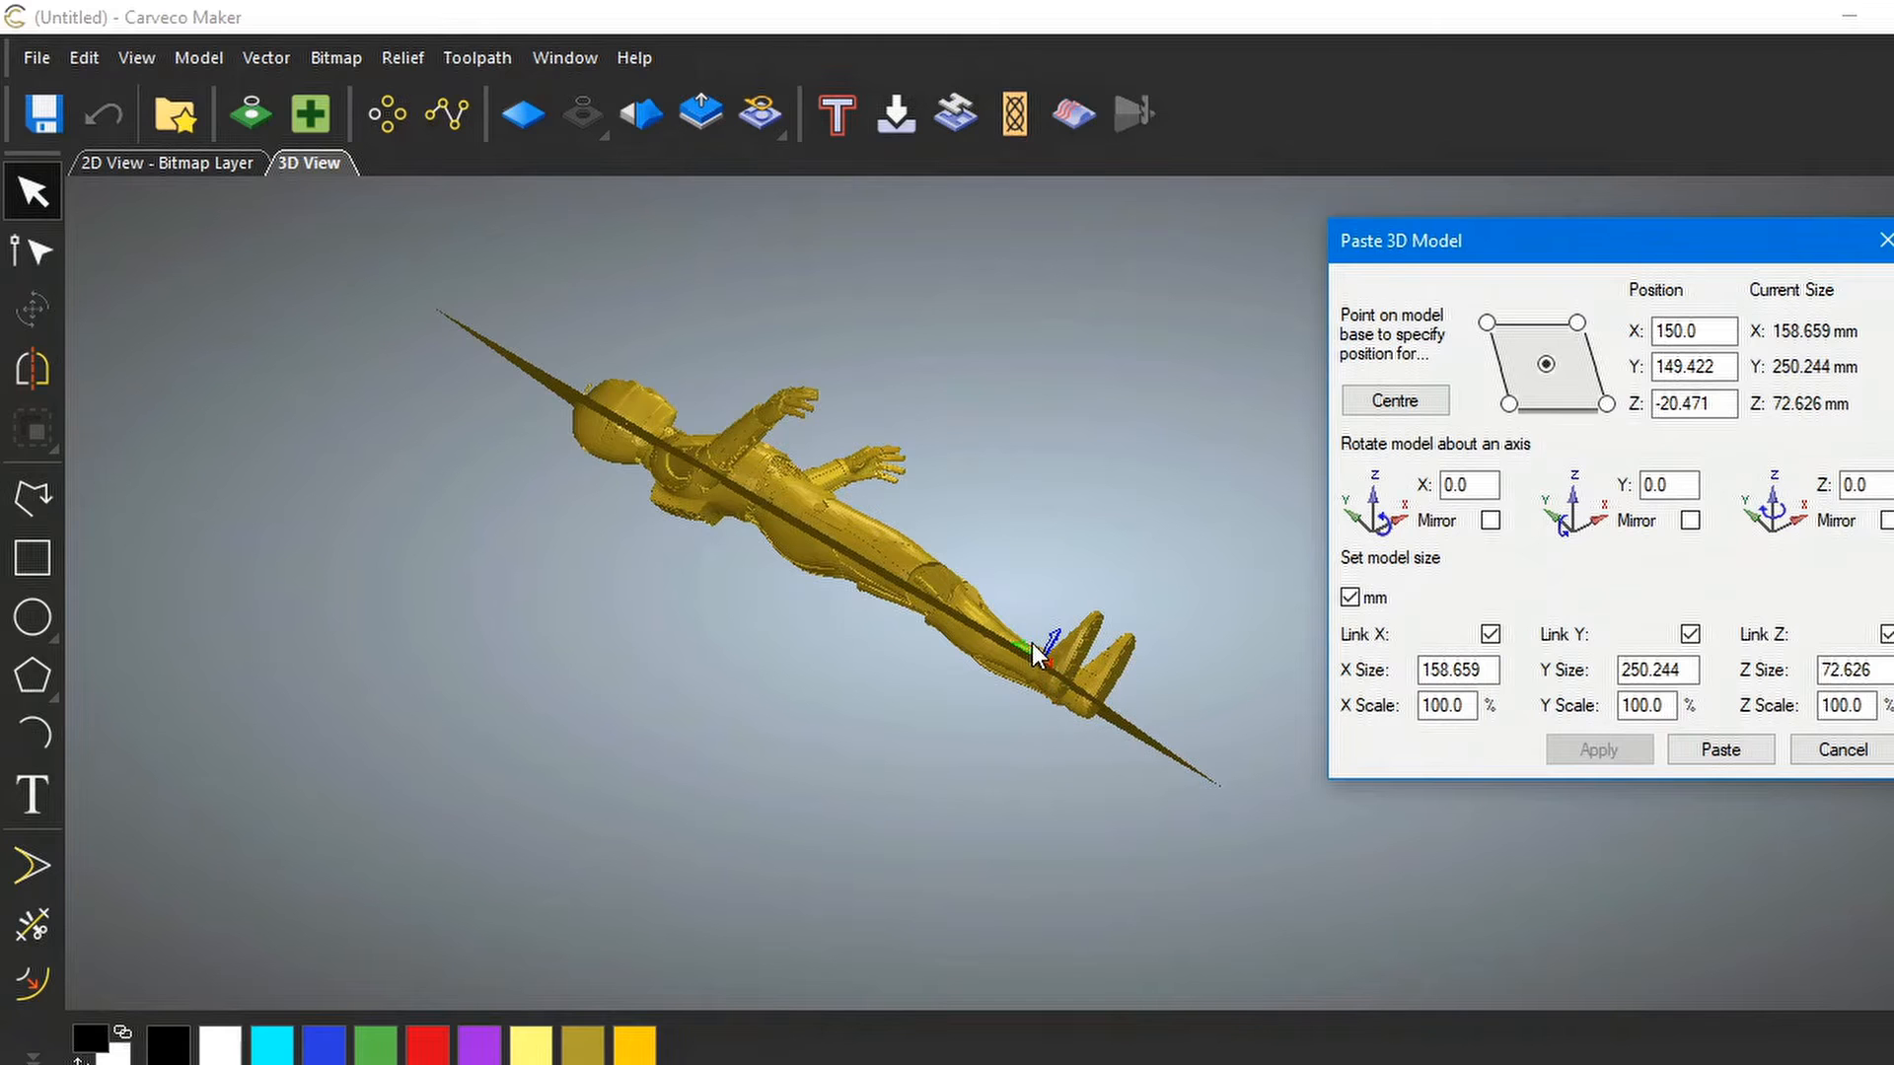
left_click_drag(1032, 643, 844, 756)
left_click_drag(1002, 665, 452, 767)
left_click_drag(904, 740, 589, 885)
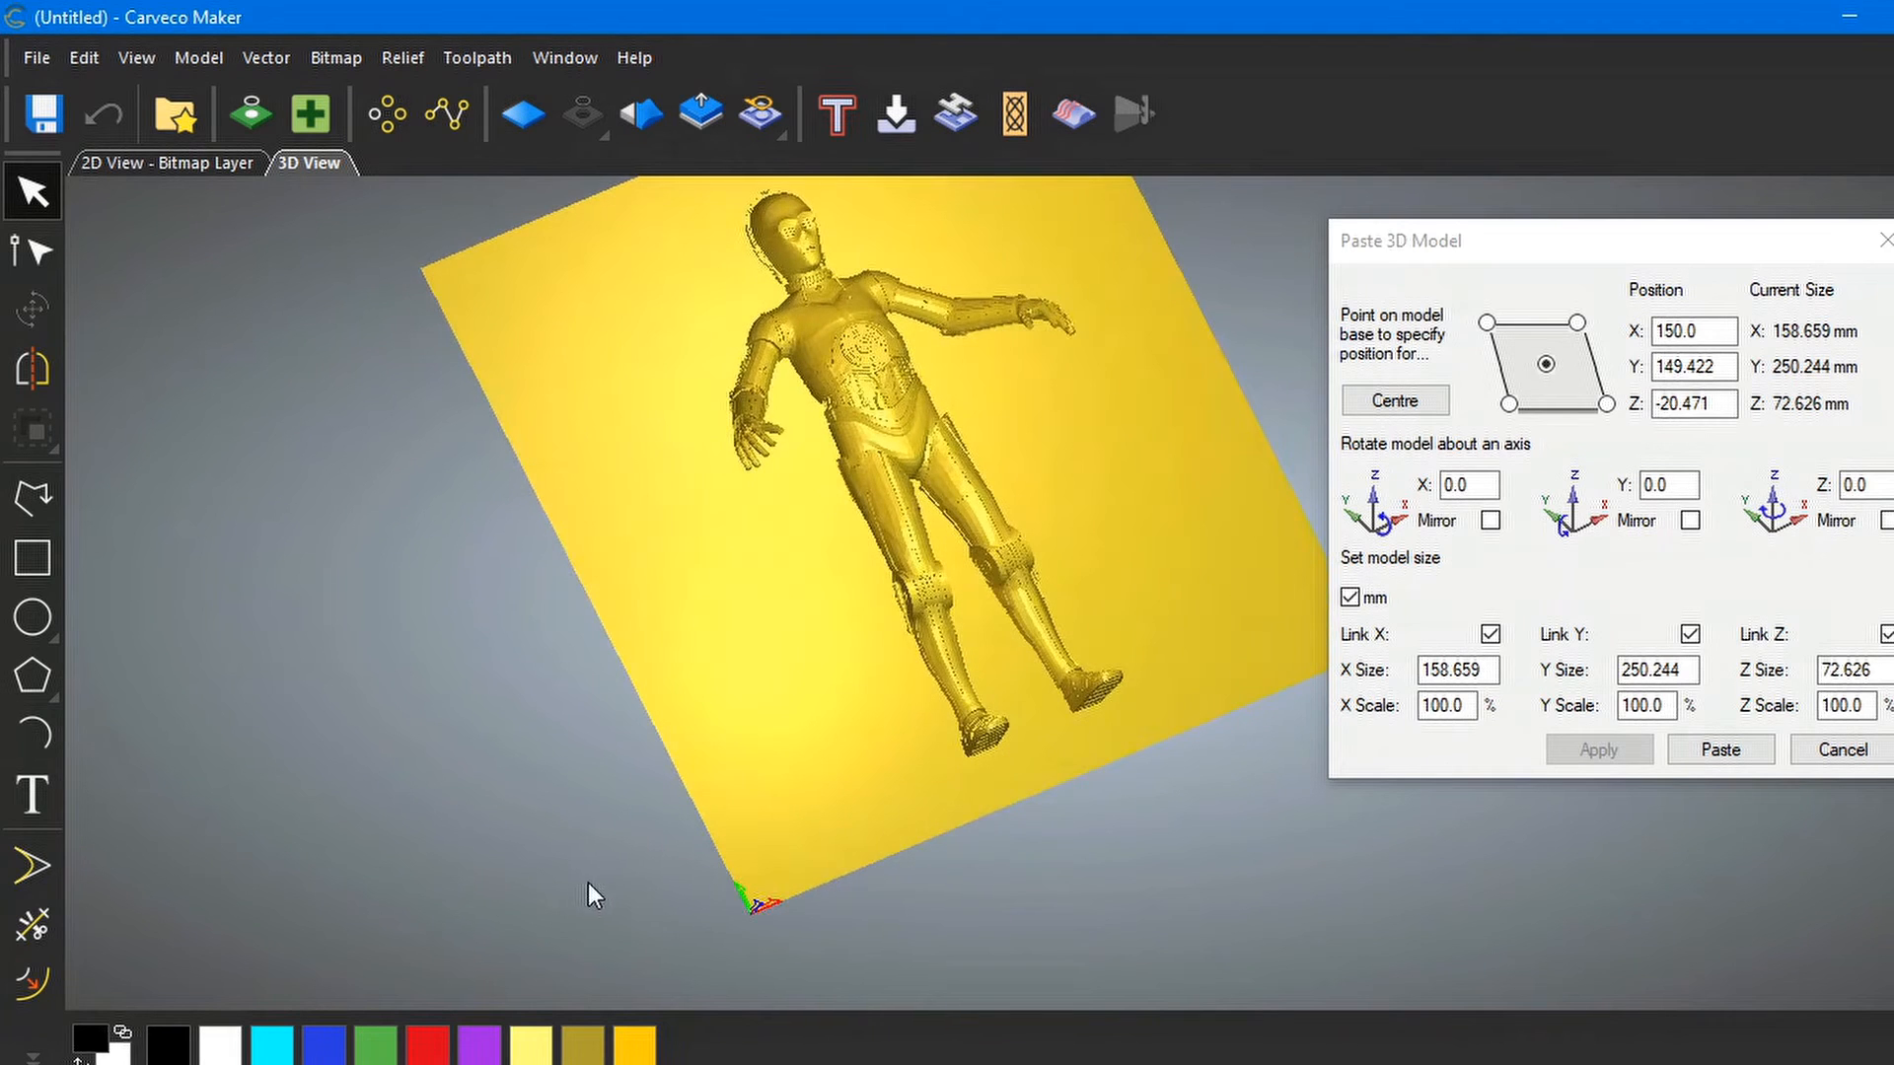
left_click_drag(919, 612, 961, 537)
scroll(974, 511, "up", 2)
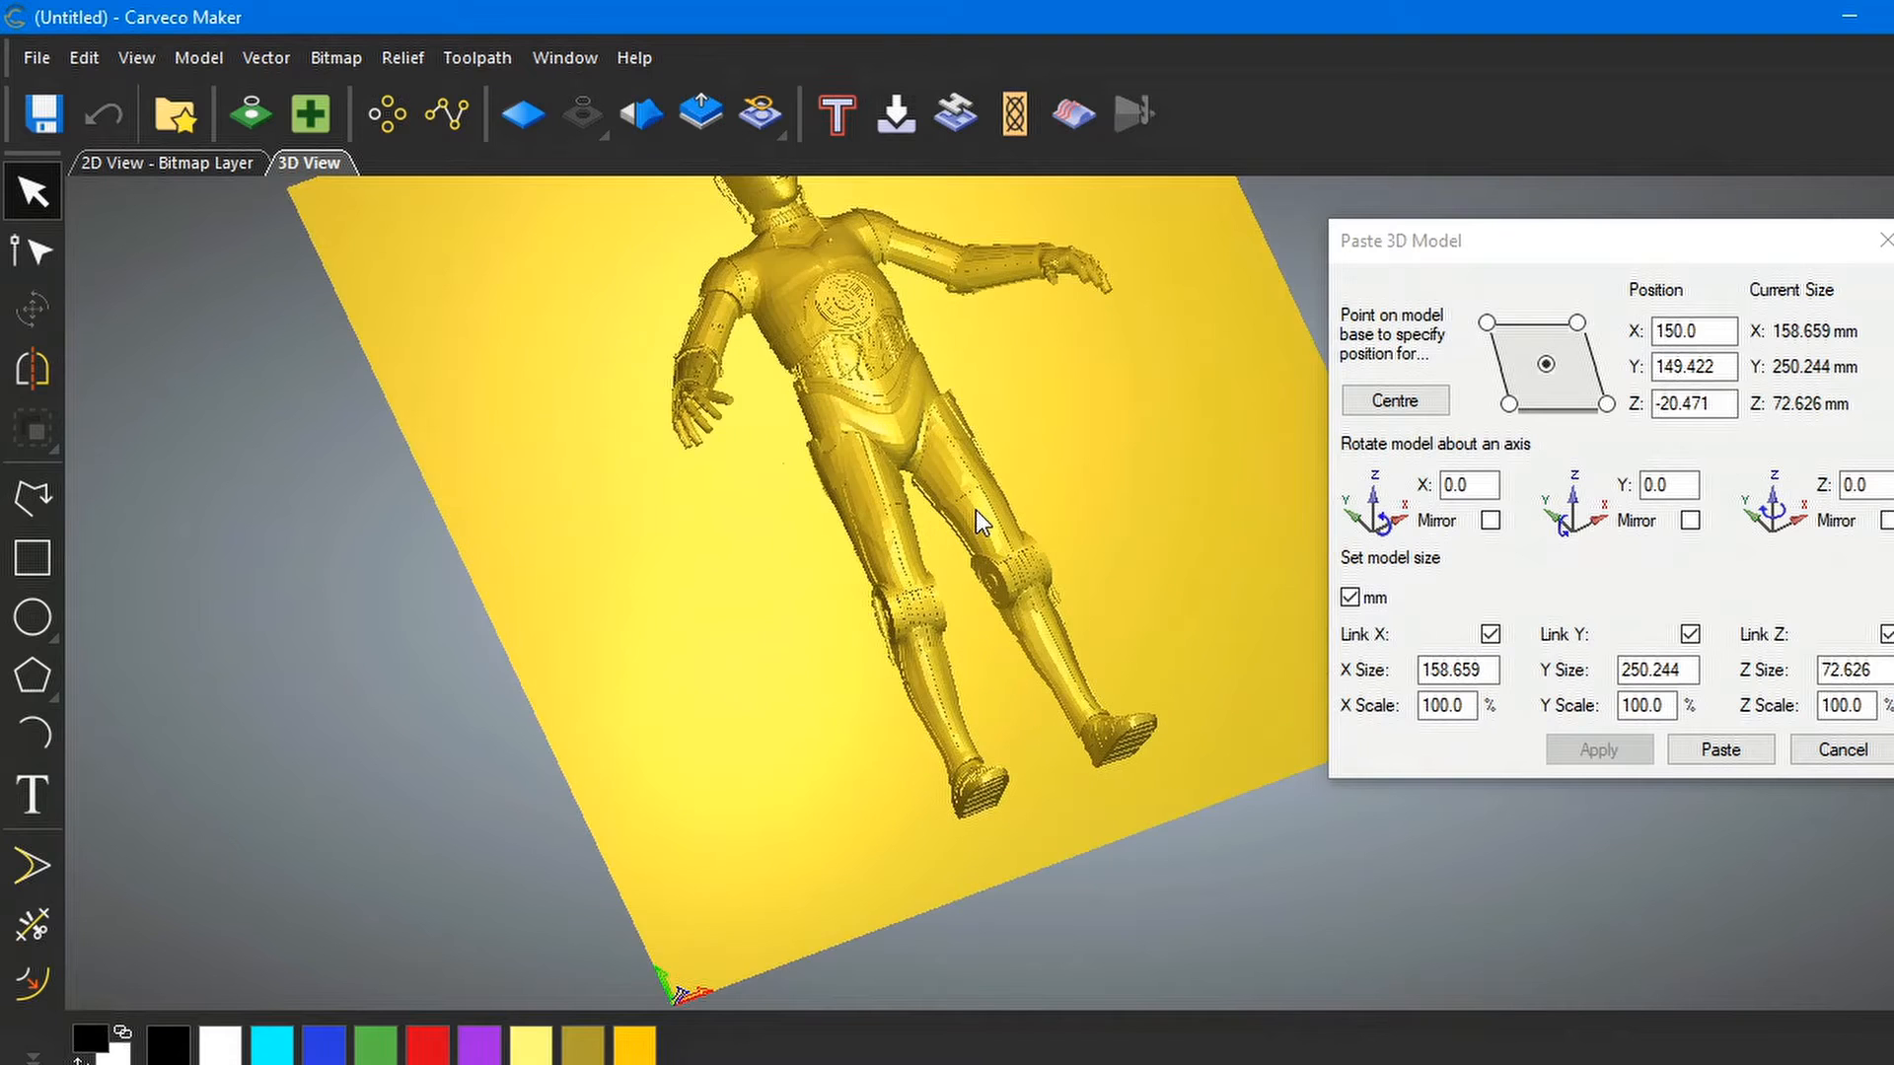
scroll(956, 532, "up", 1)
mouse_move(945, 566)
left_mouse_down()
mouse_move(894, 707)
mouse_move(913, 546)
left_mouse_up()
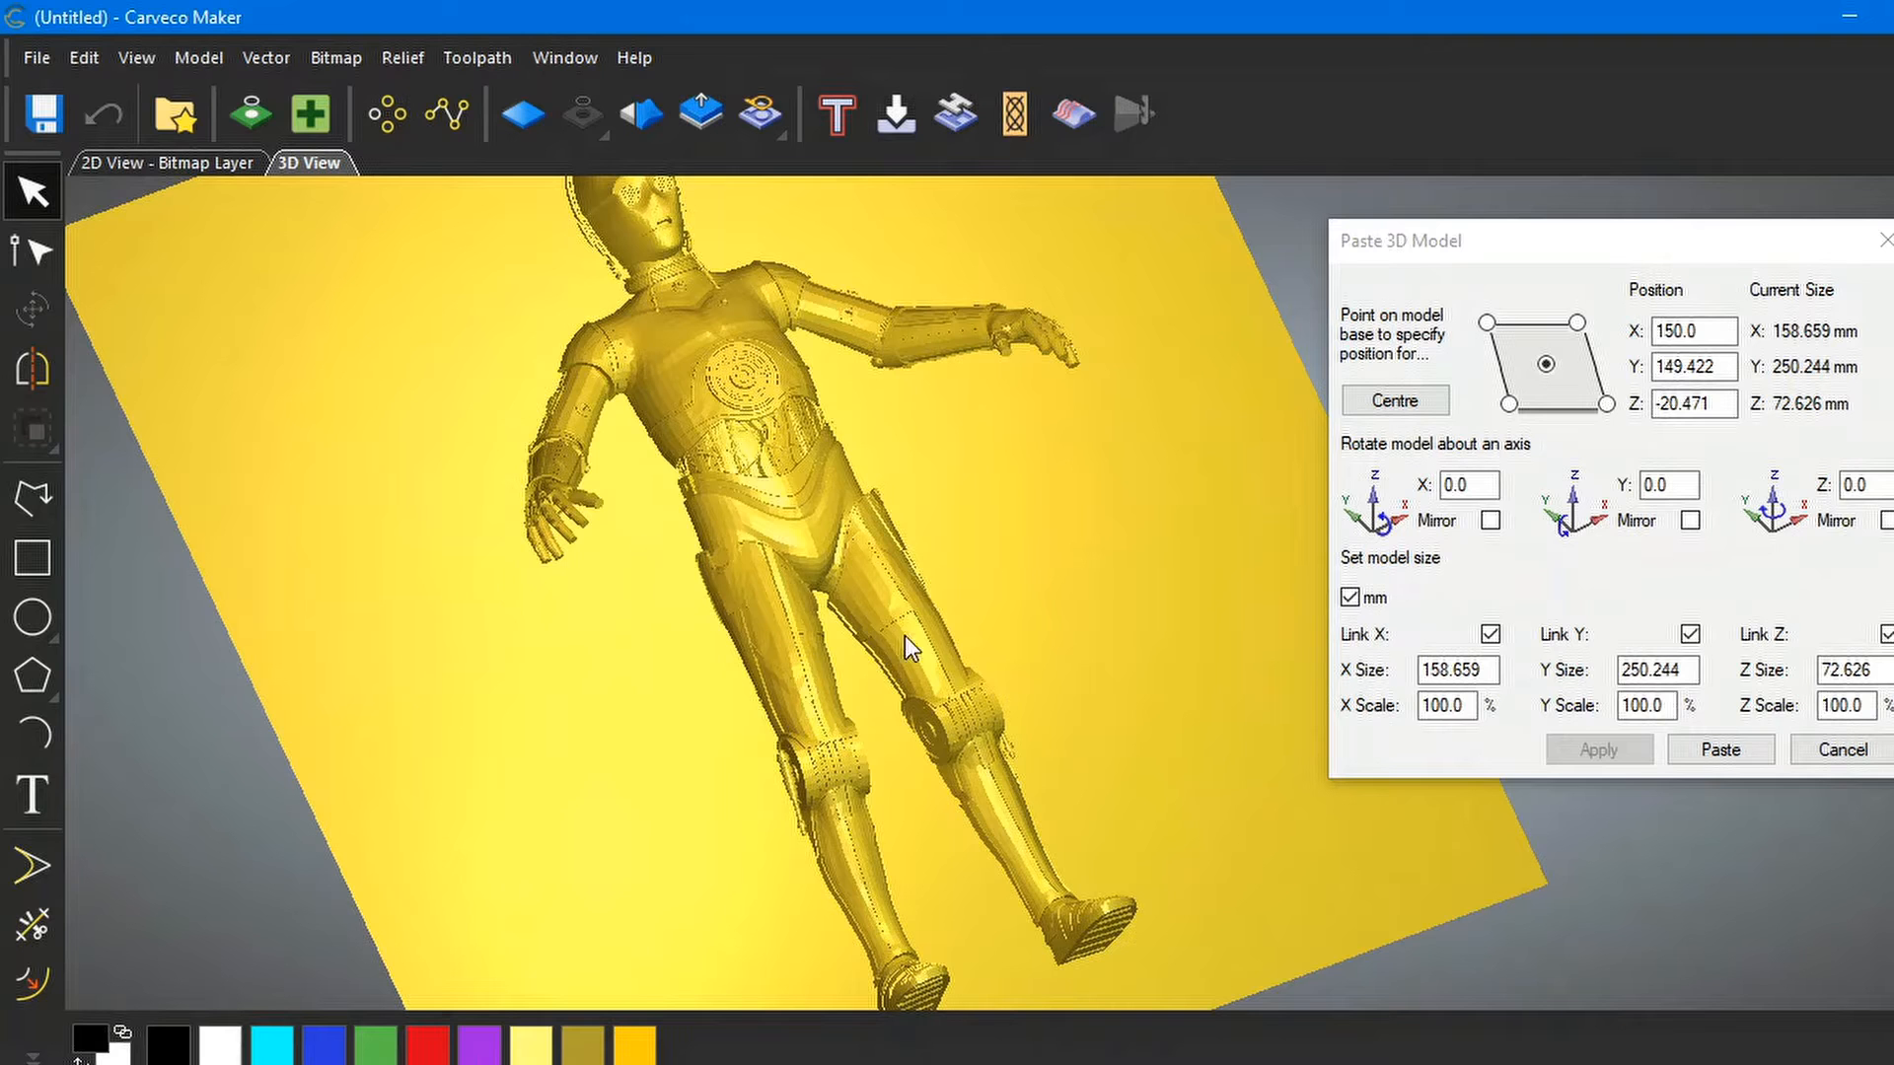
left_click_drag(901, 697, 1169, 588)
Set C-3PO's X position to 125 mm, apply it, and check it on the plate
left_click(1721, 752)
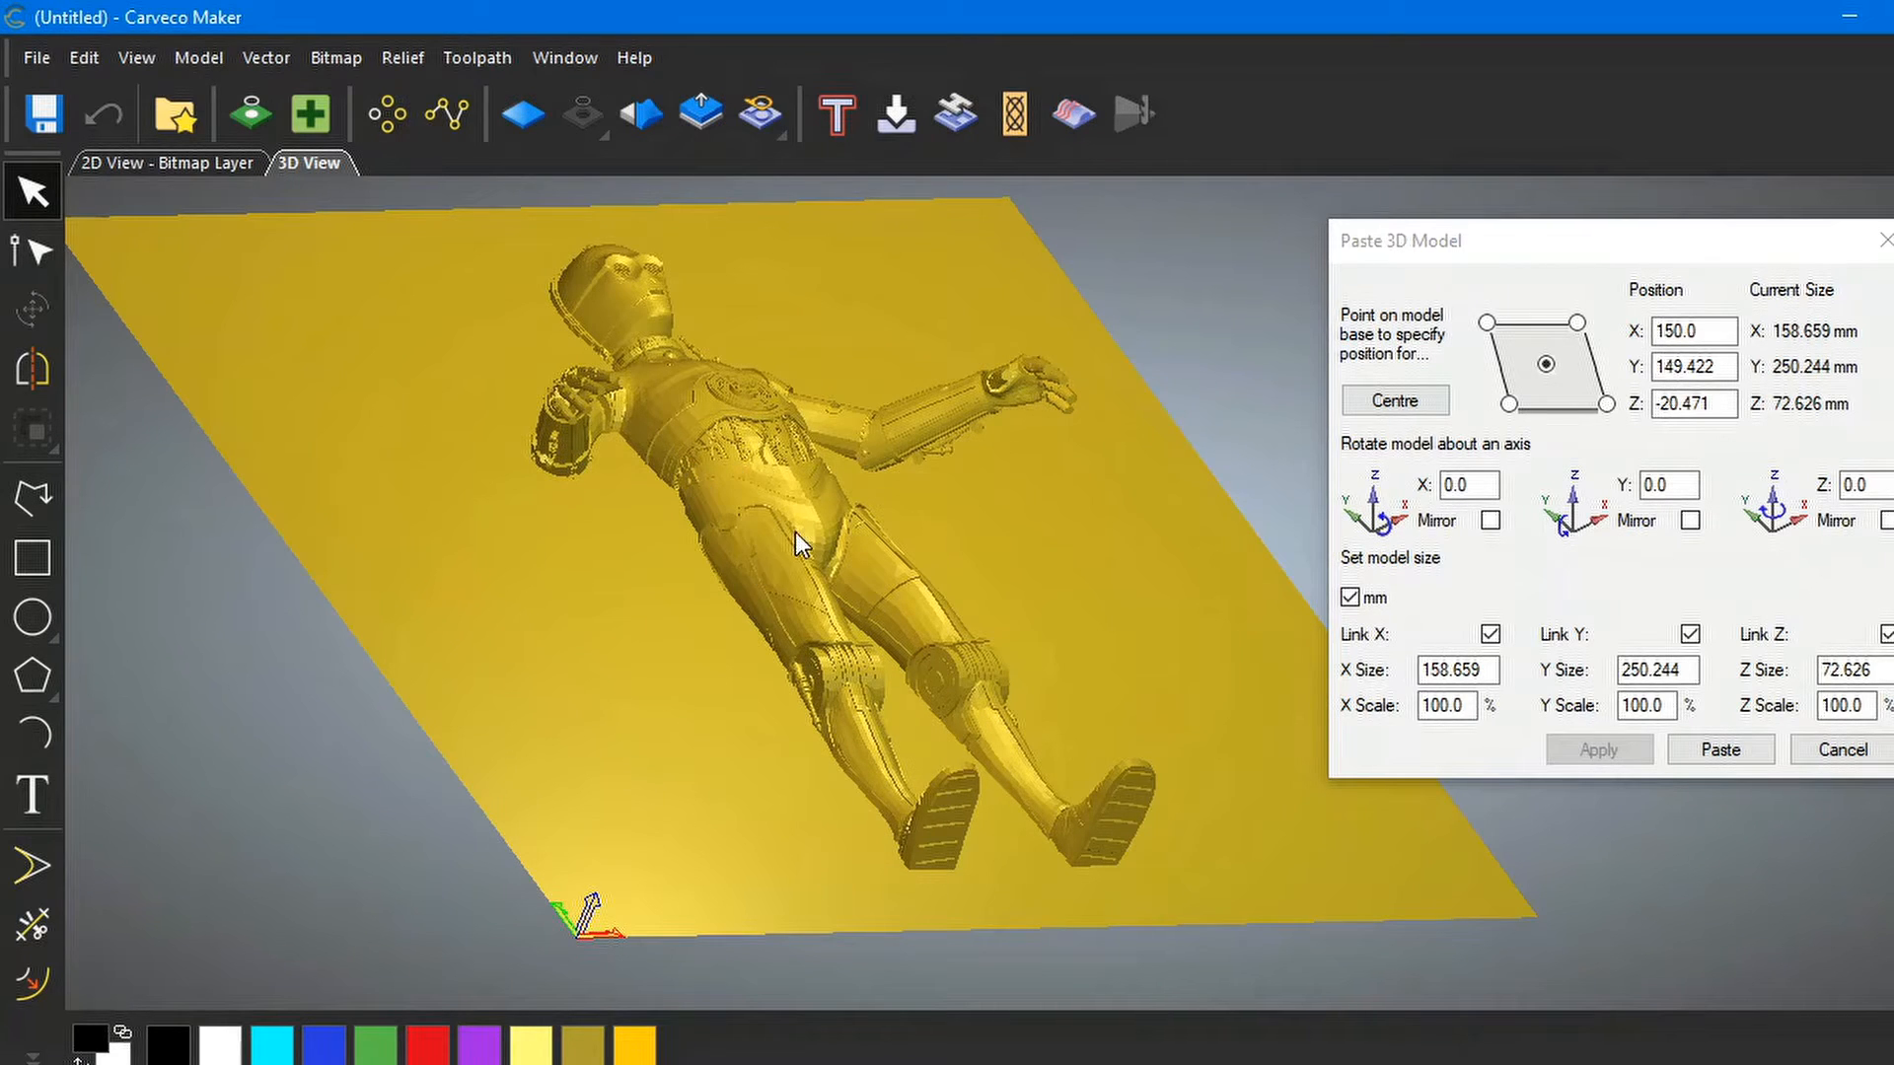
left_click_drag(795, 533, 490, 629)
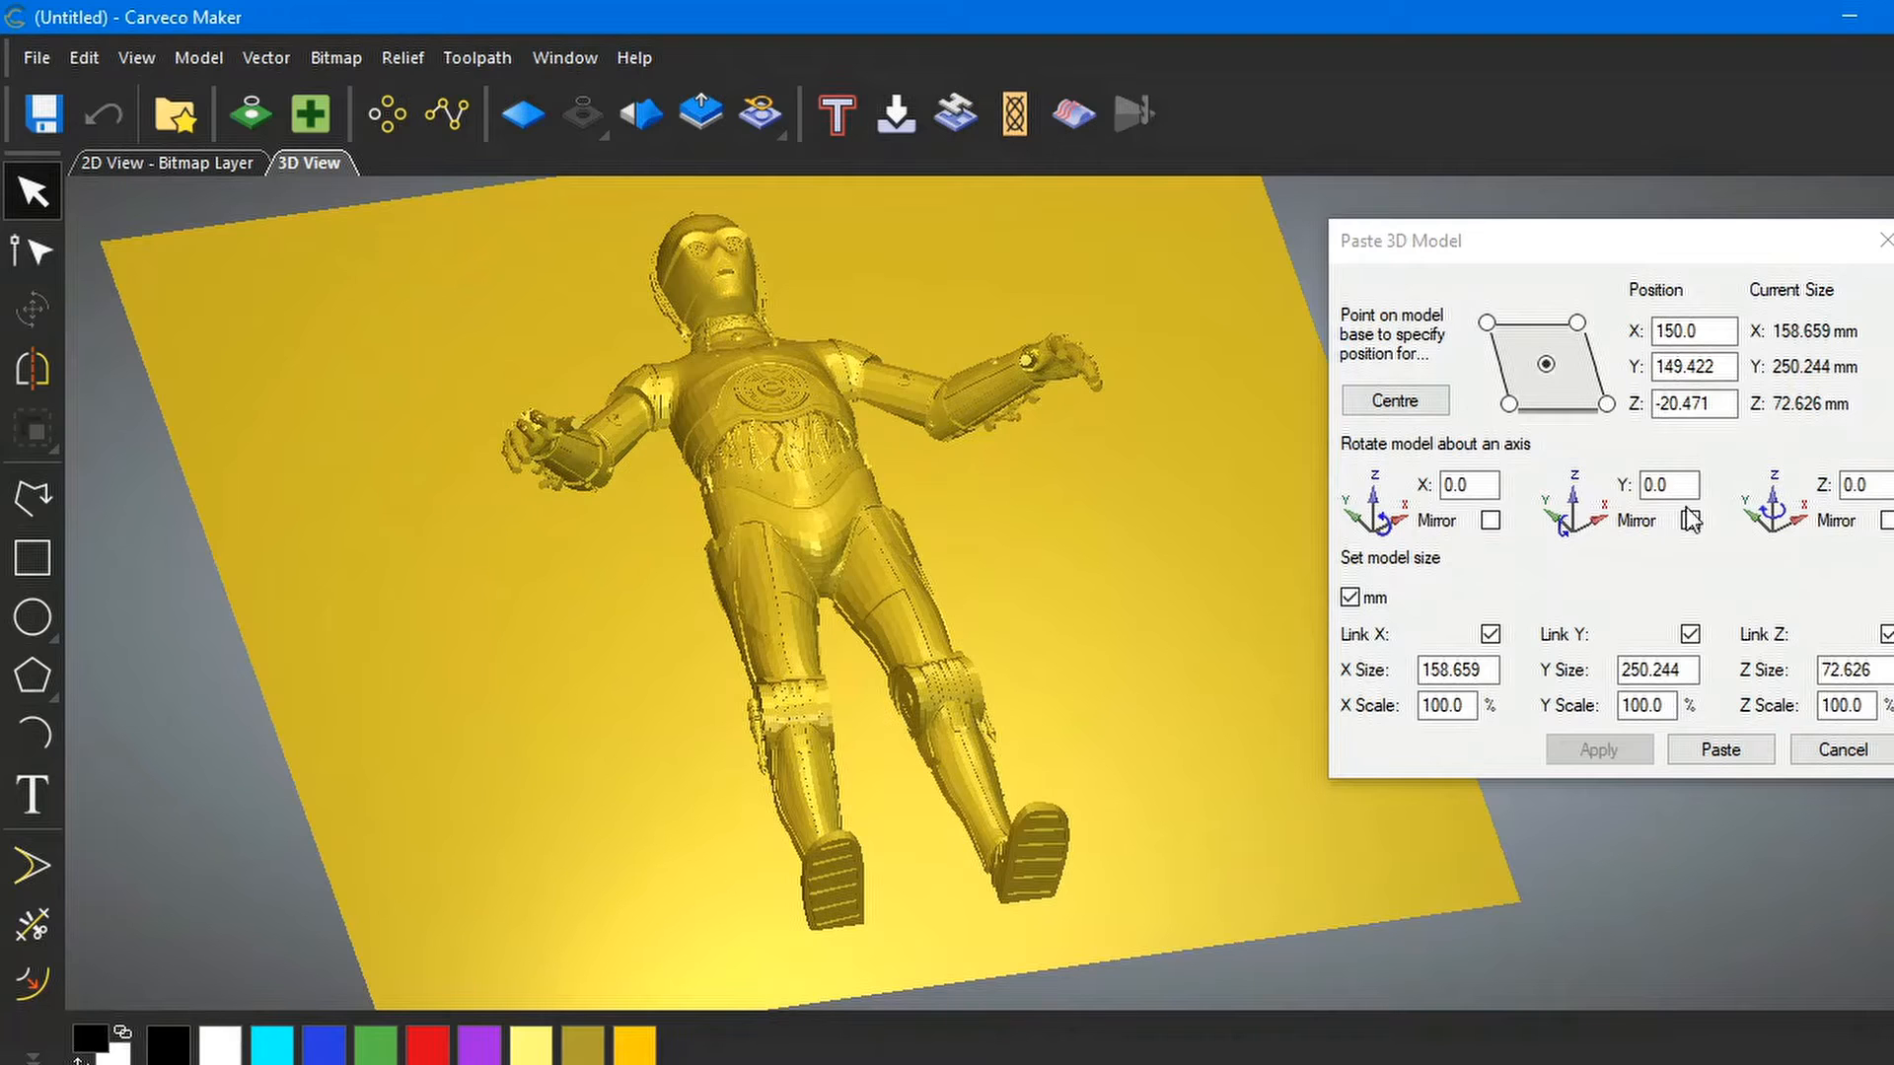
left_click(1705, 333)
left_click_drag(1721, 333, 1653, 329)
type("125")
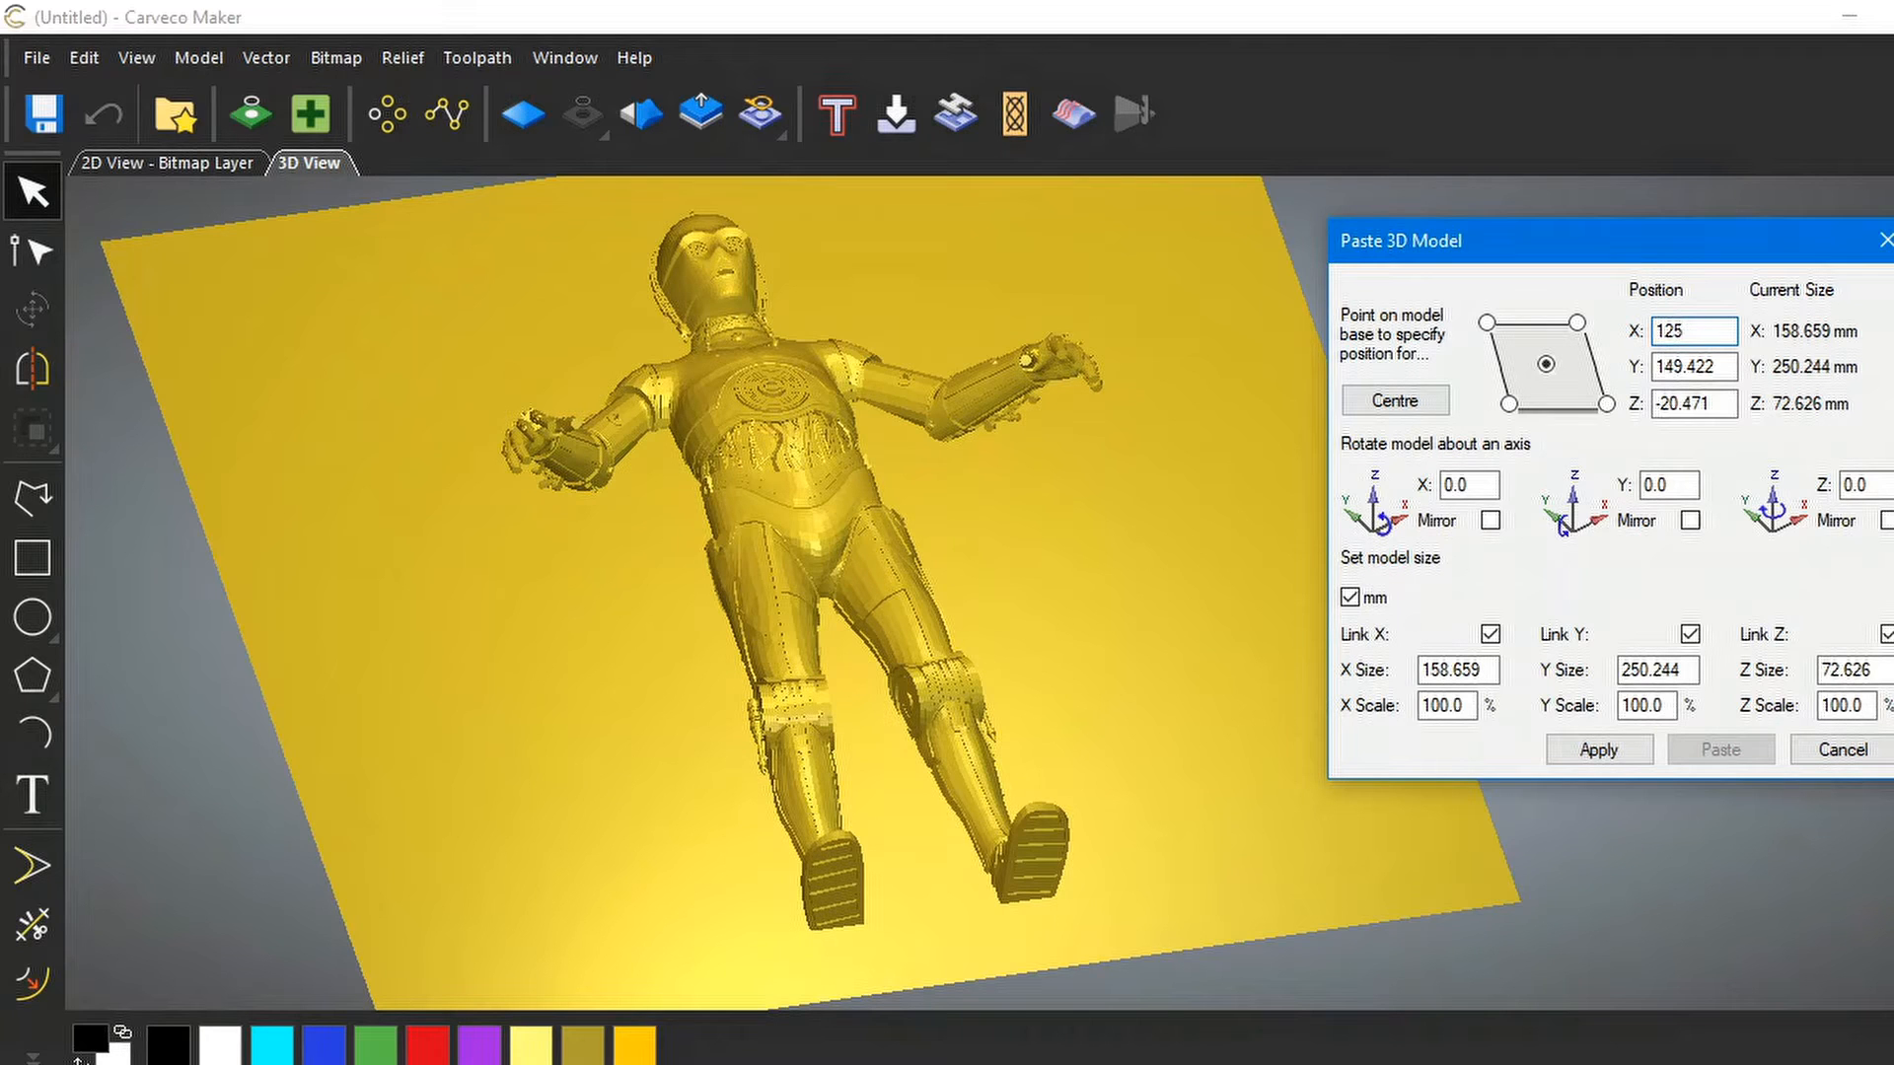
left_click(1612, 749)
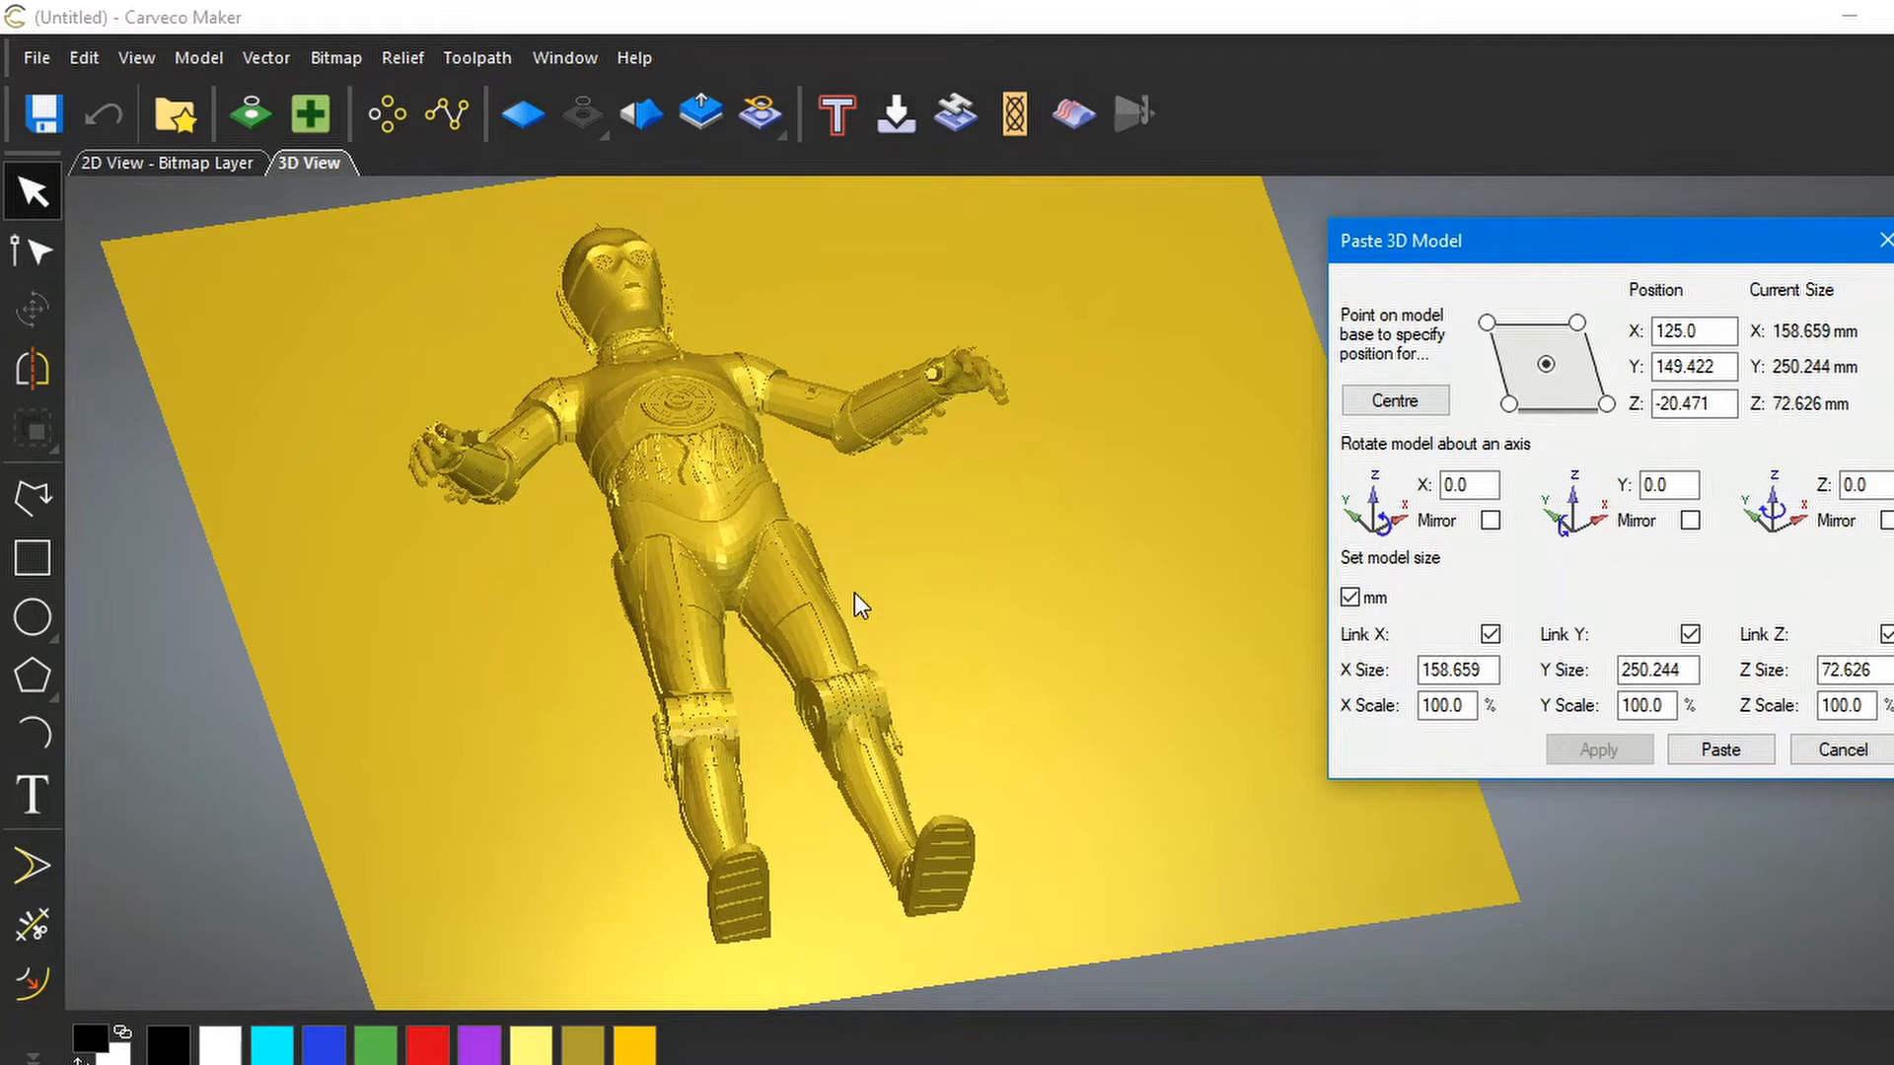
left_click_drag(868, 517, 1034, 803)
scroll(1033, 802, "down", 3)
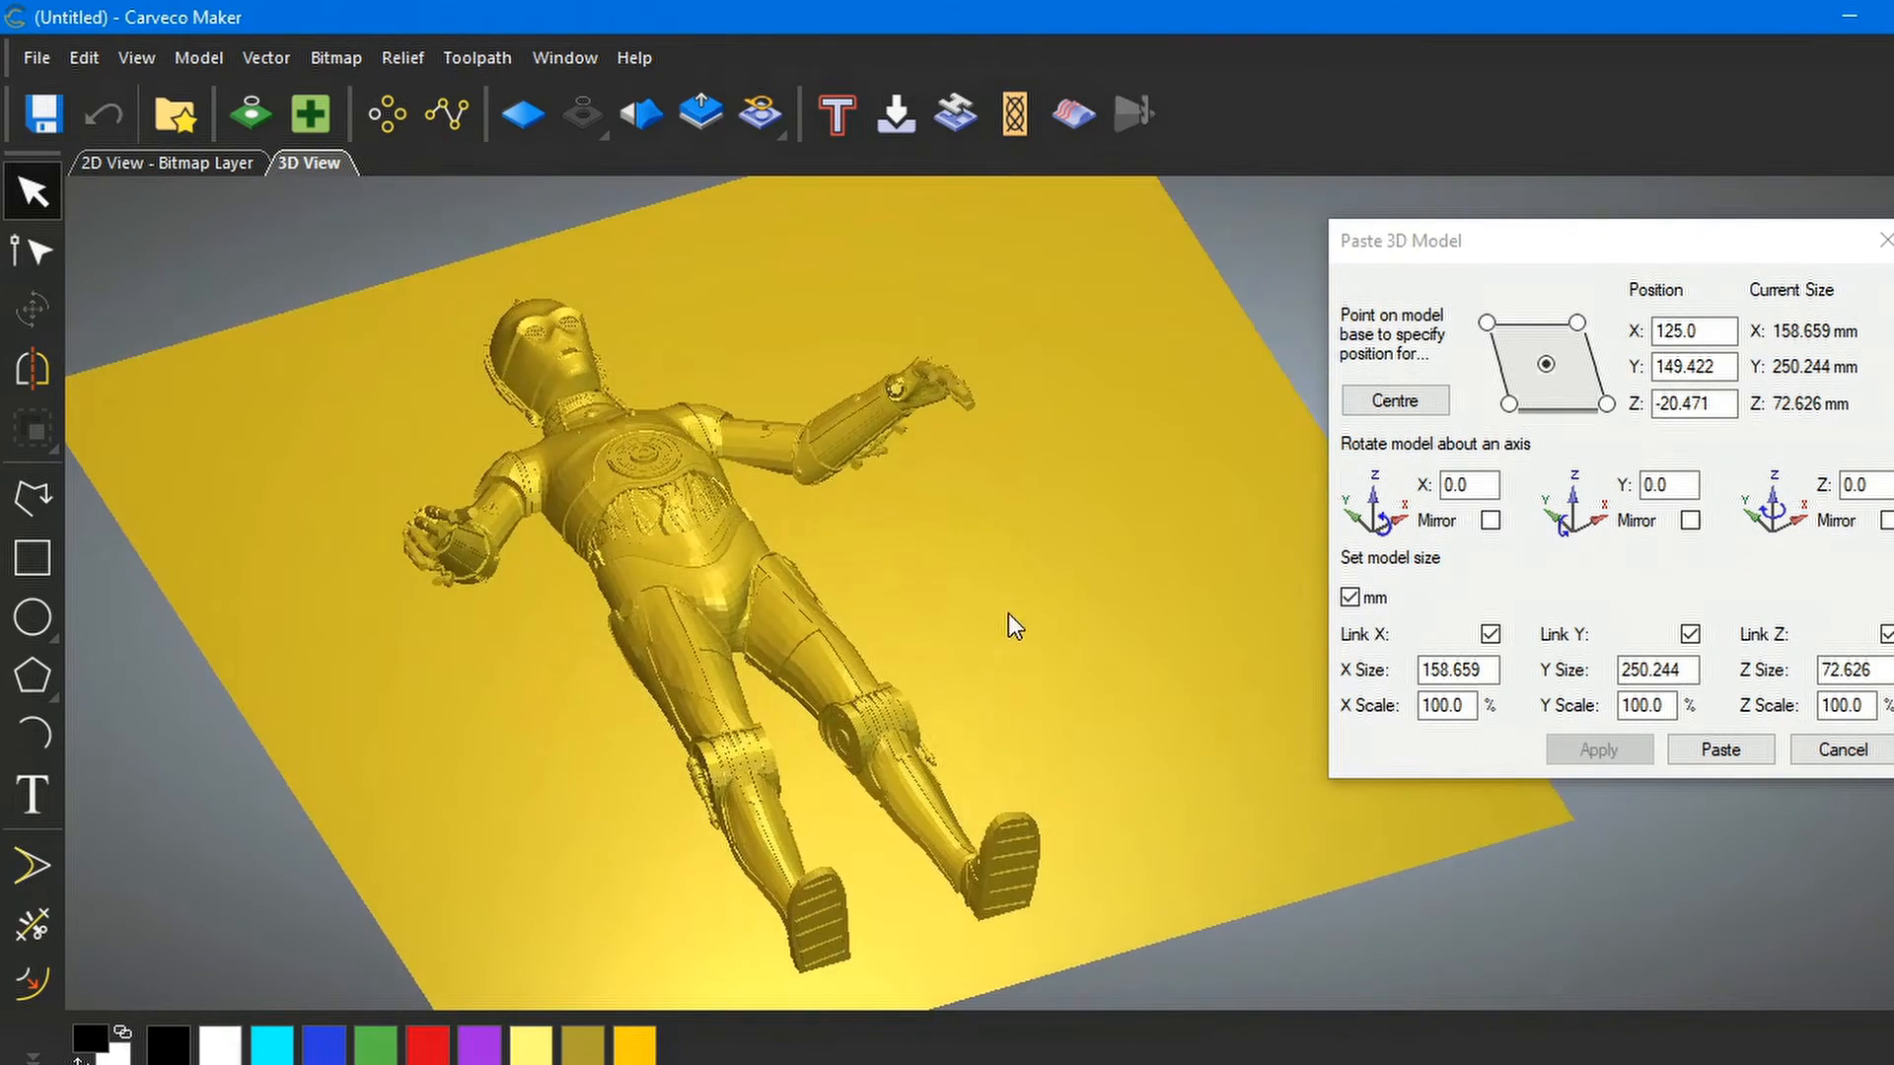
scroll(1014, 634, "down", 2)
scroll(1019, 580, "up", 2)
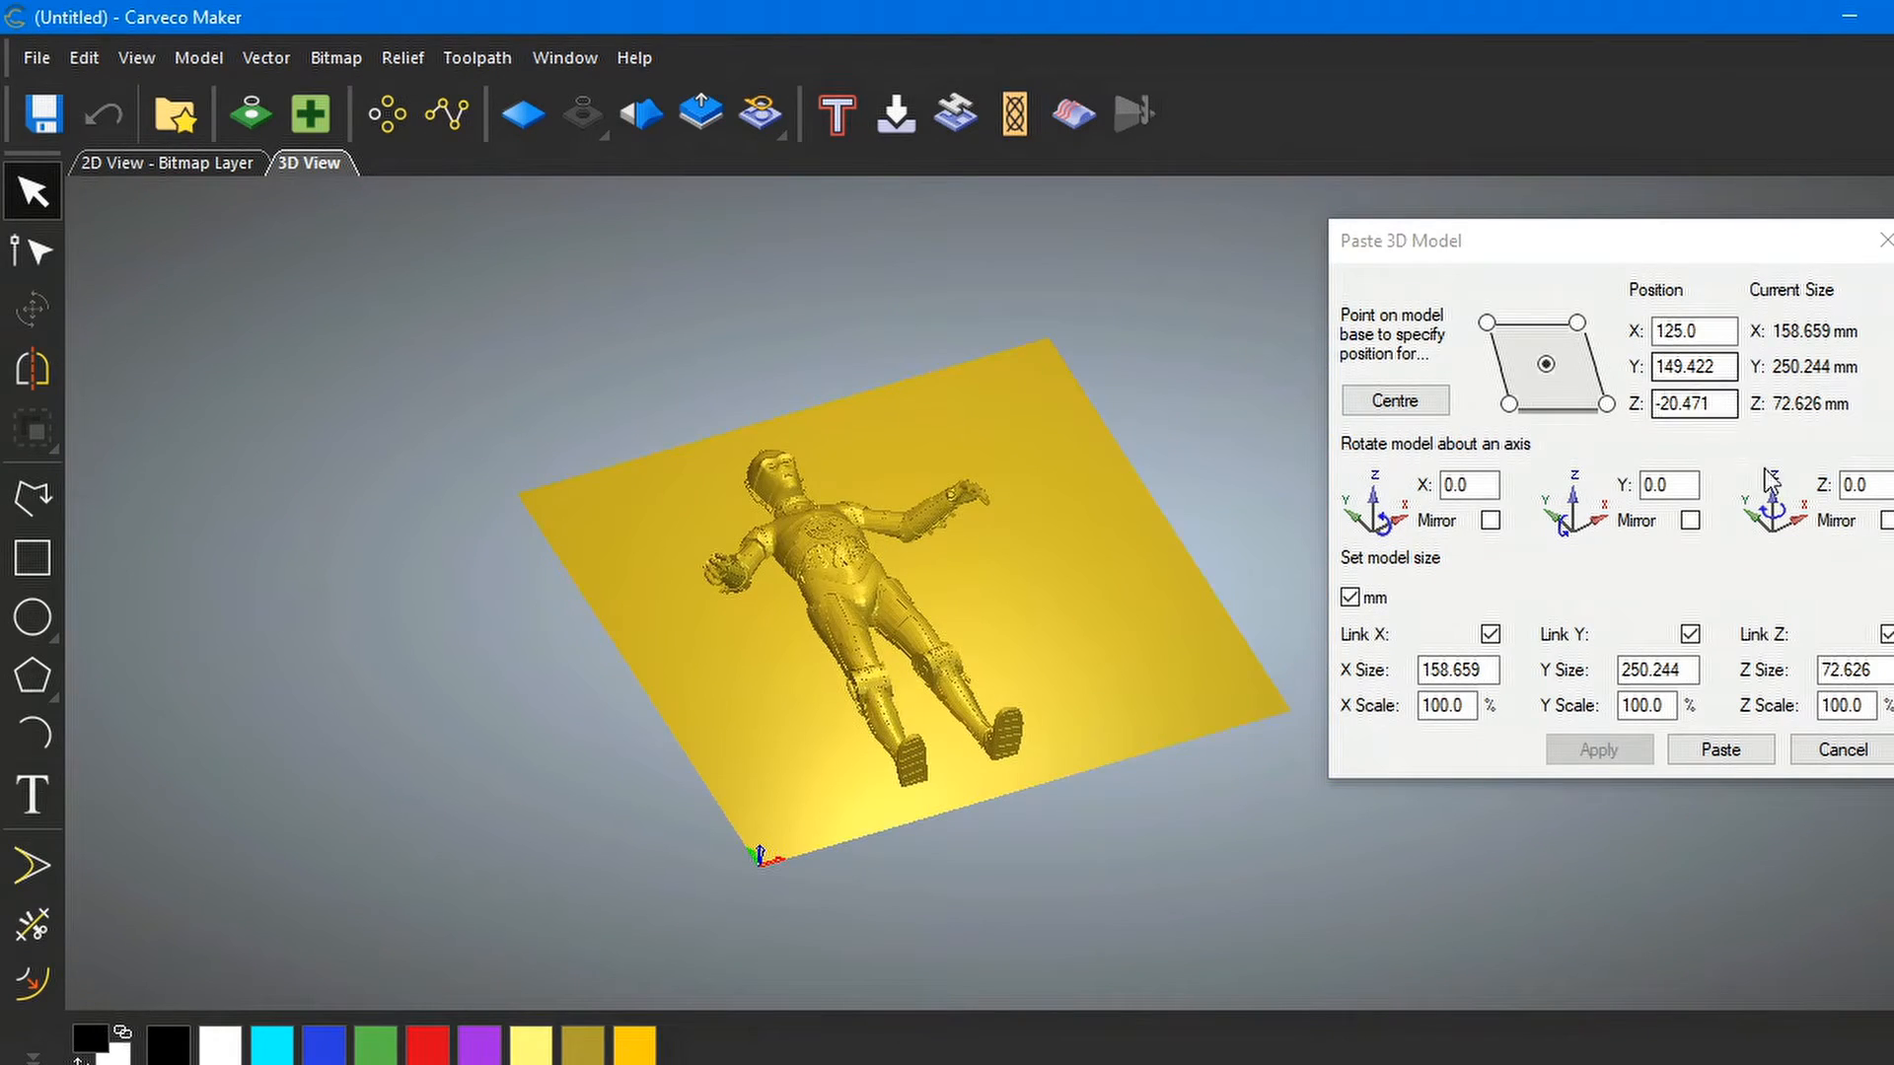
Paste the positioned C-3PO onto the relief and orbit around the result
left_click(1721, 752)
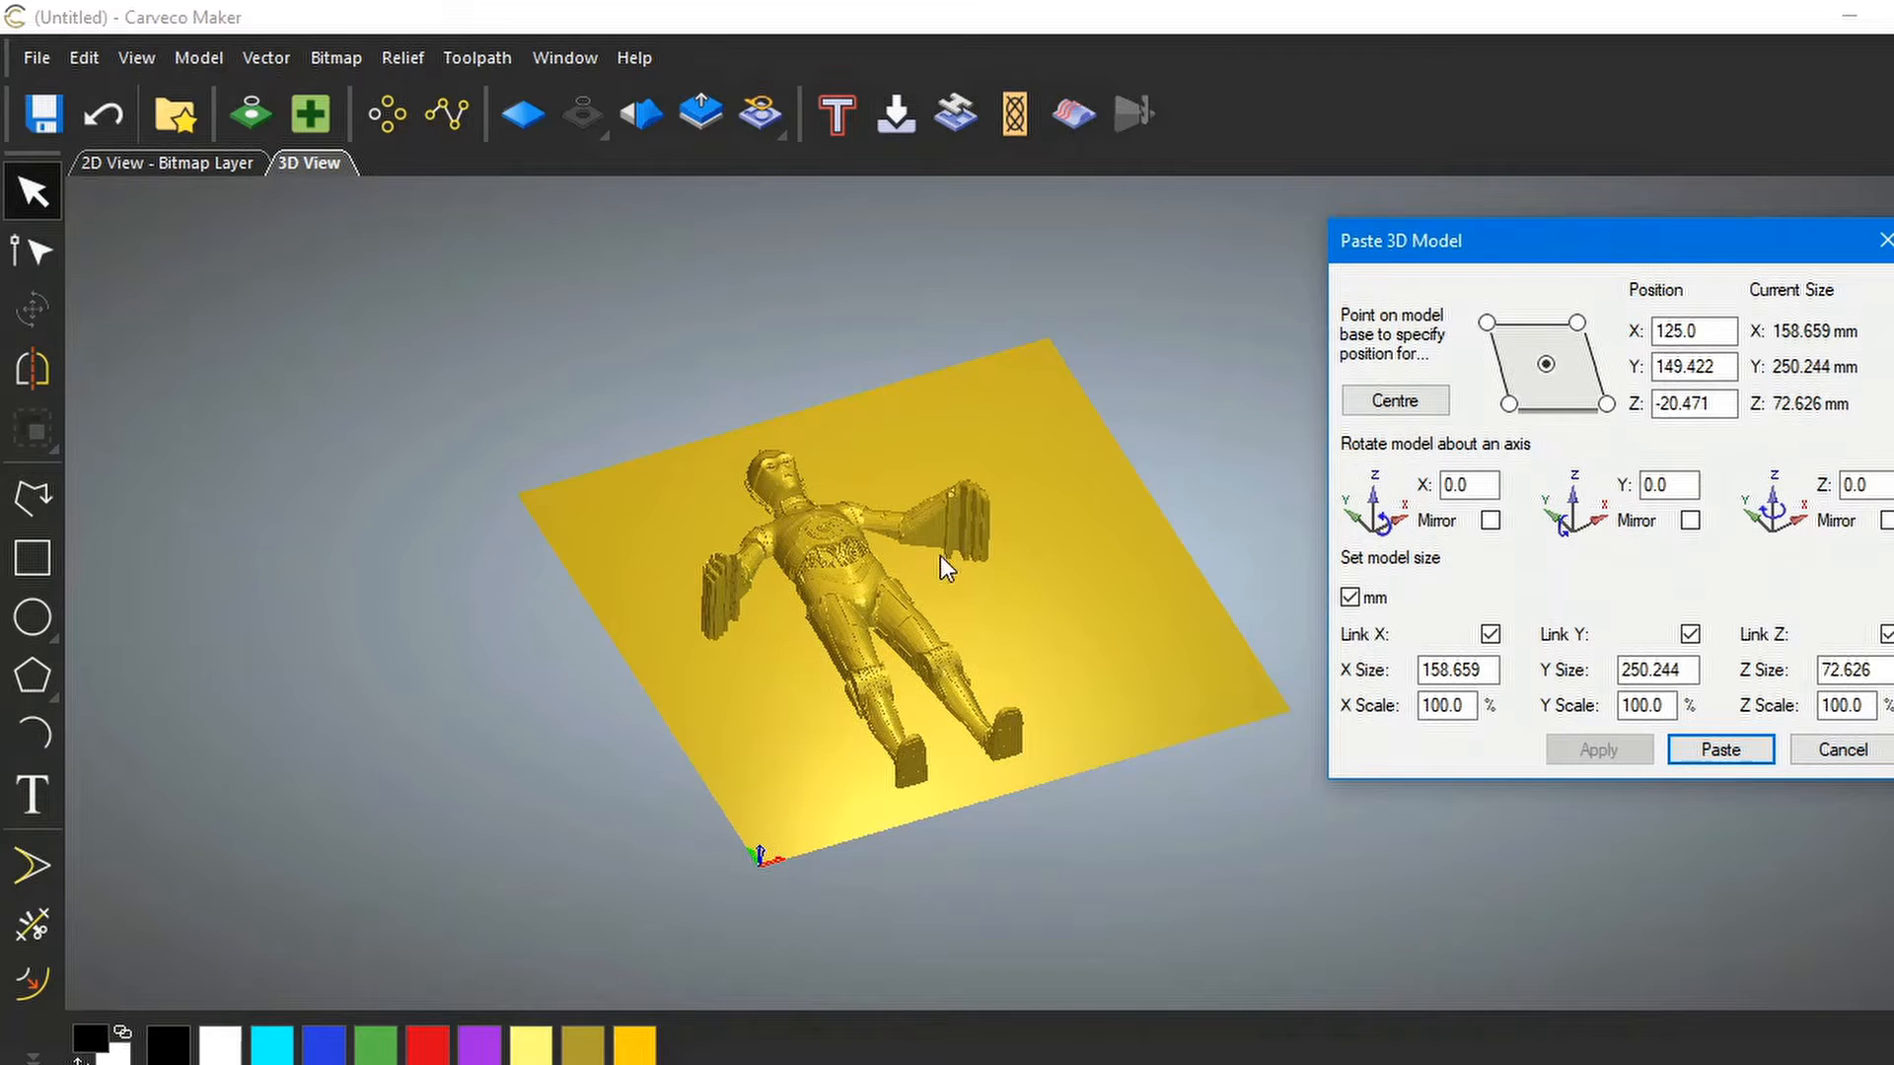
scroll(974, 535, "up", 1)
scroll(974, 534, "up", 1)
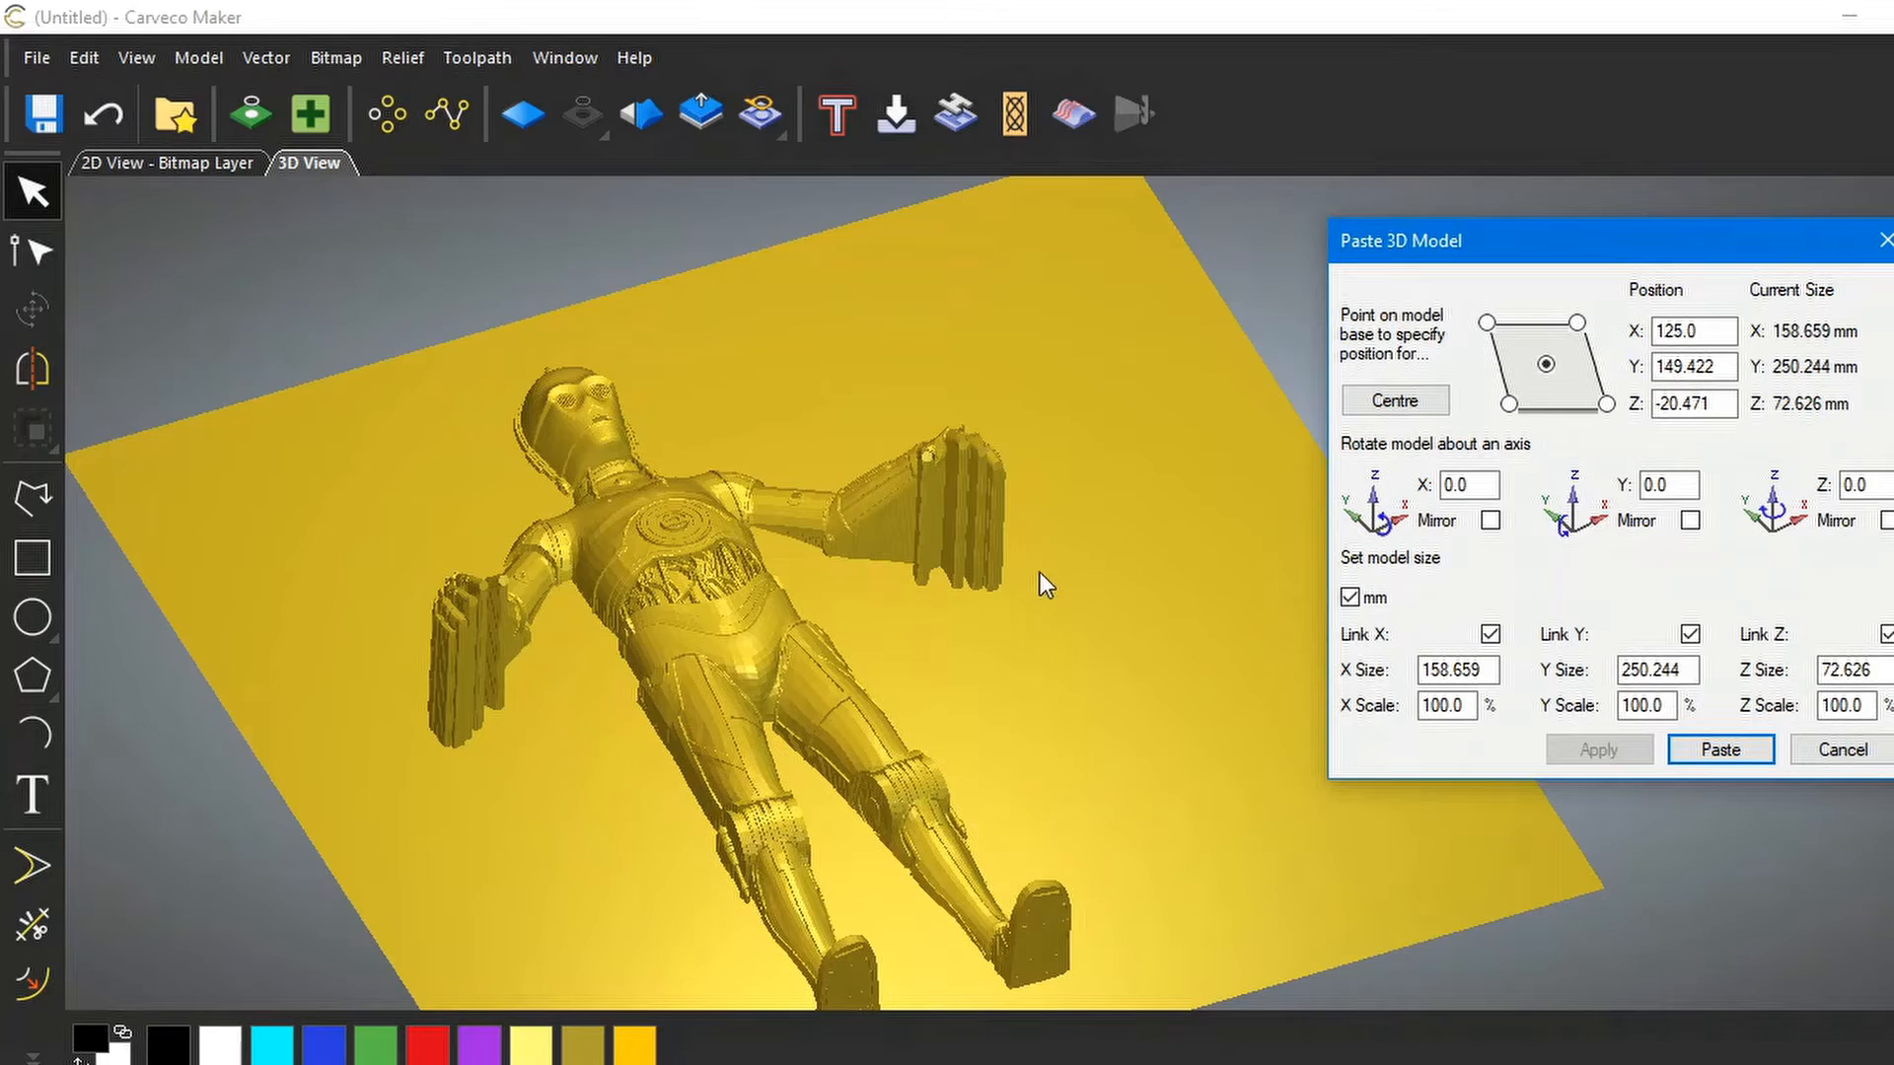
left_click_drag(980, 535, 1055, 820)
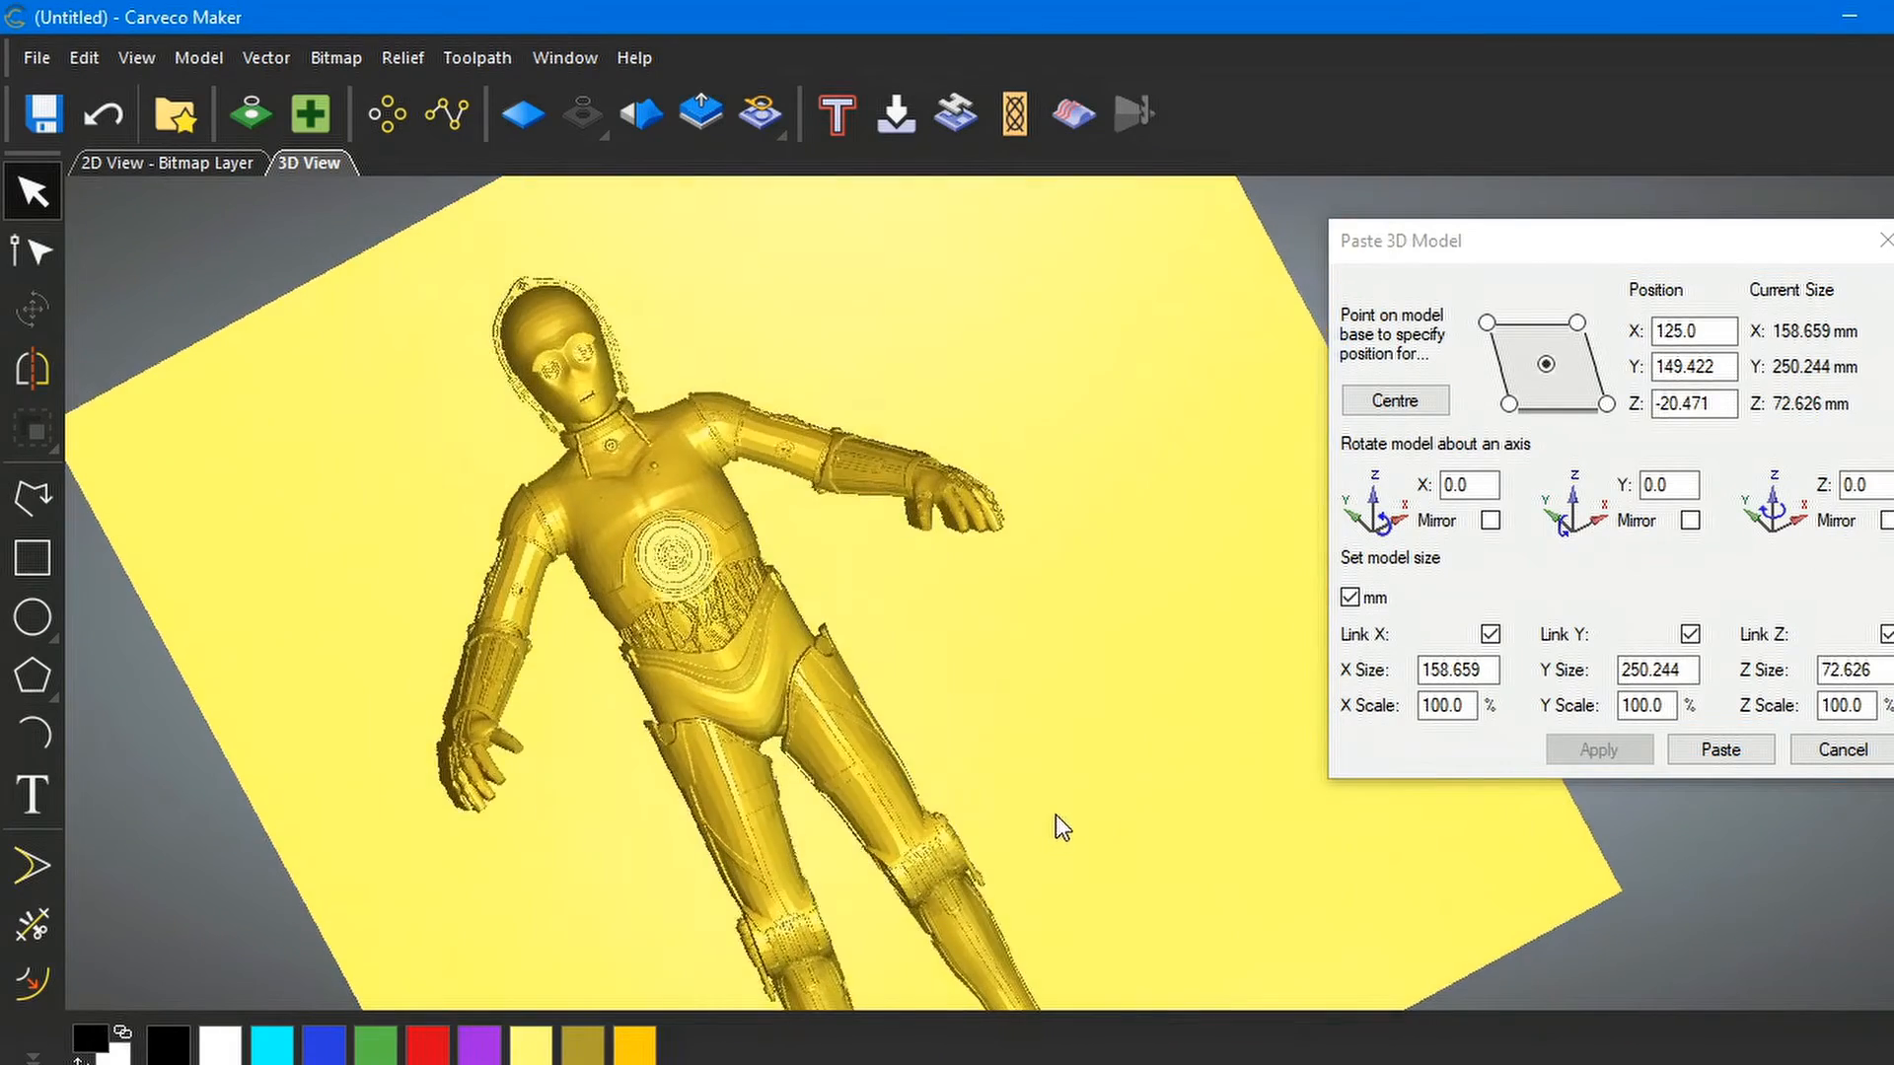
left_click_drag(357, 477, 1105, 809)
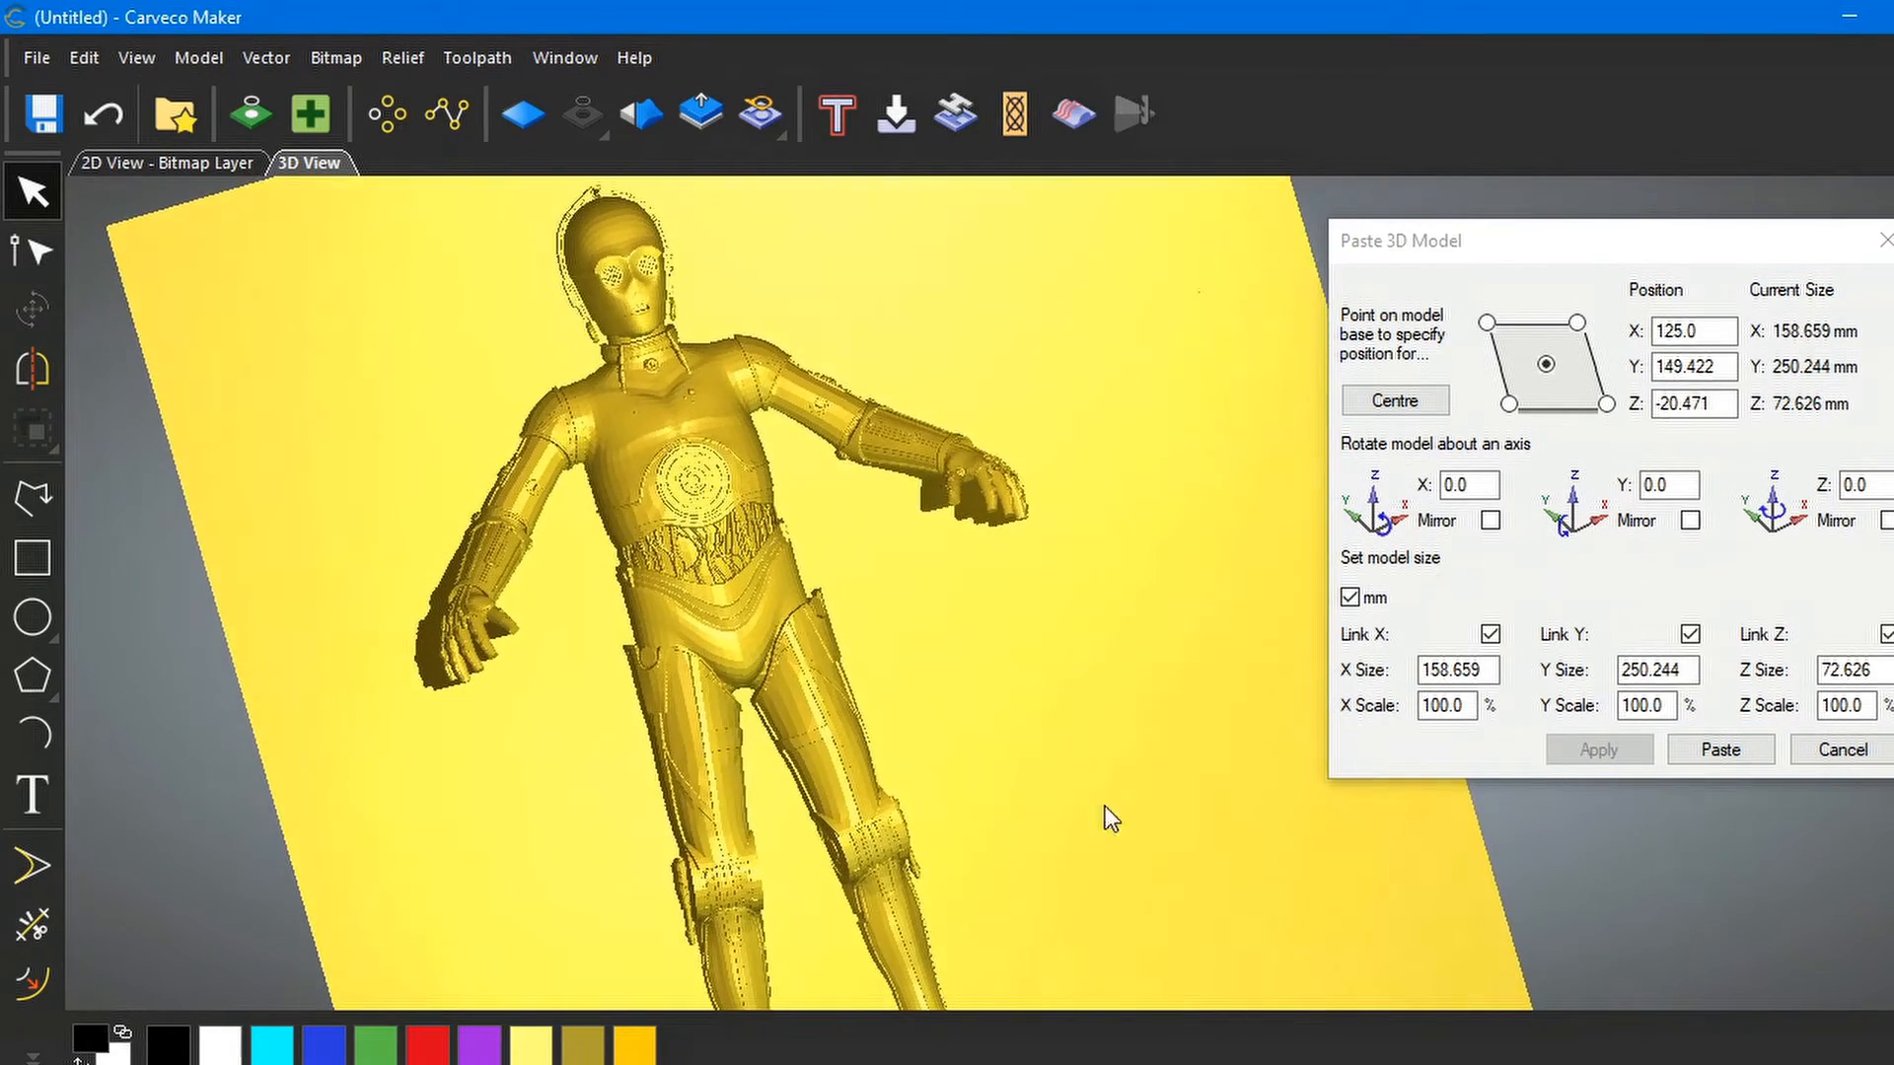
left_click_drag(1193, 868, 783, 495)
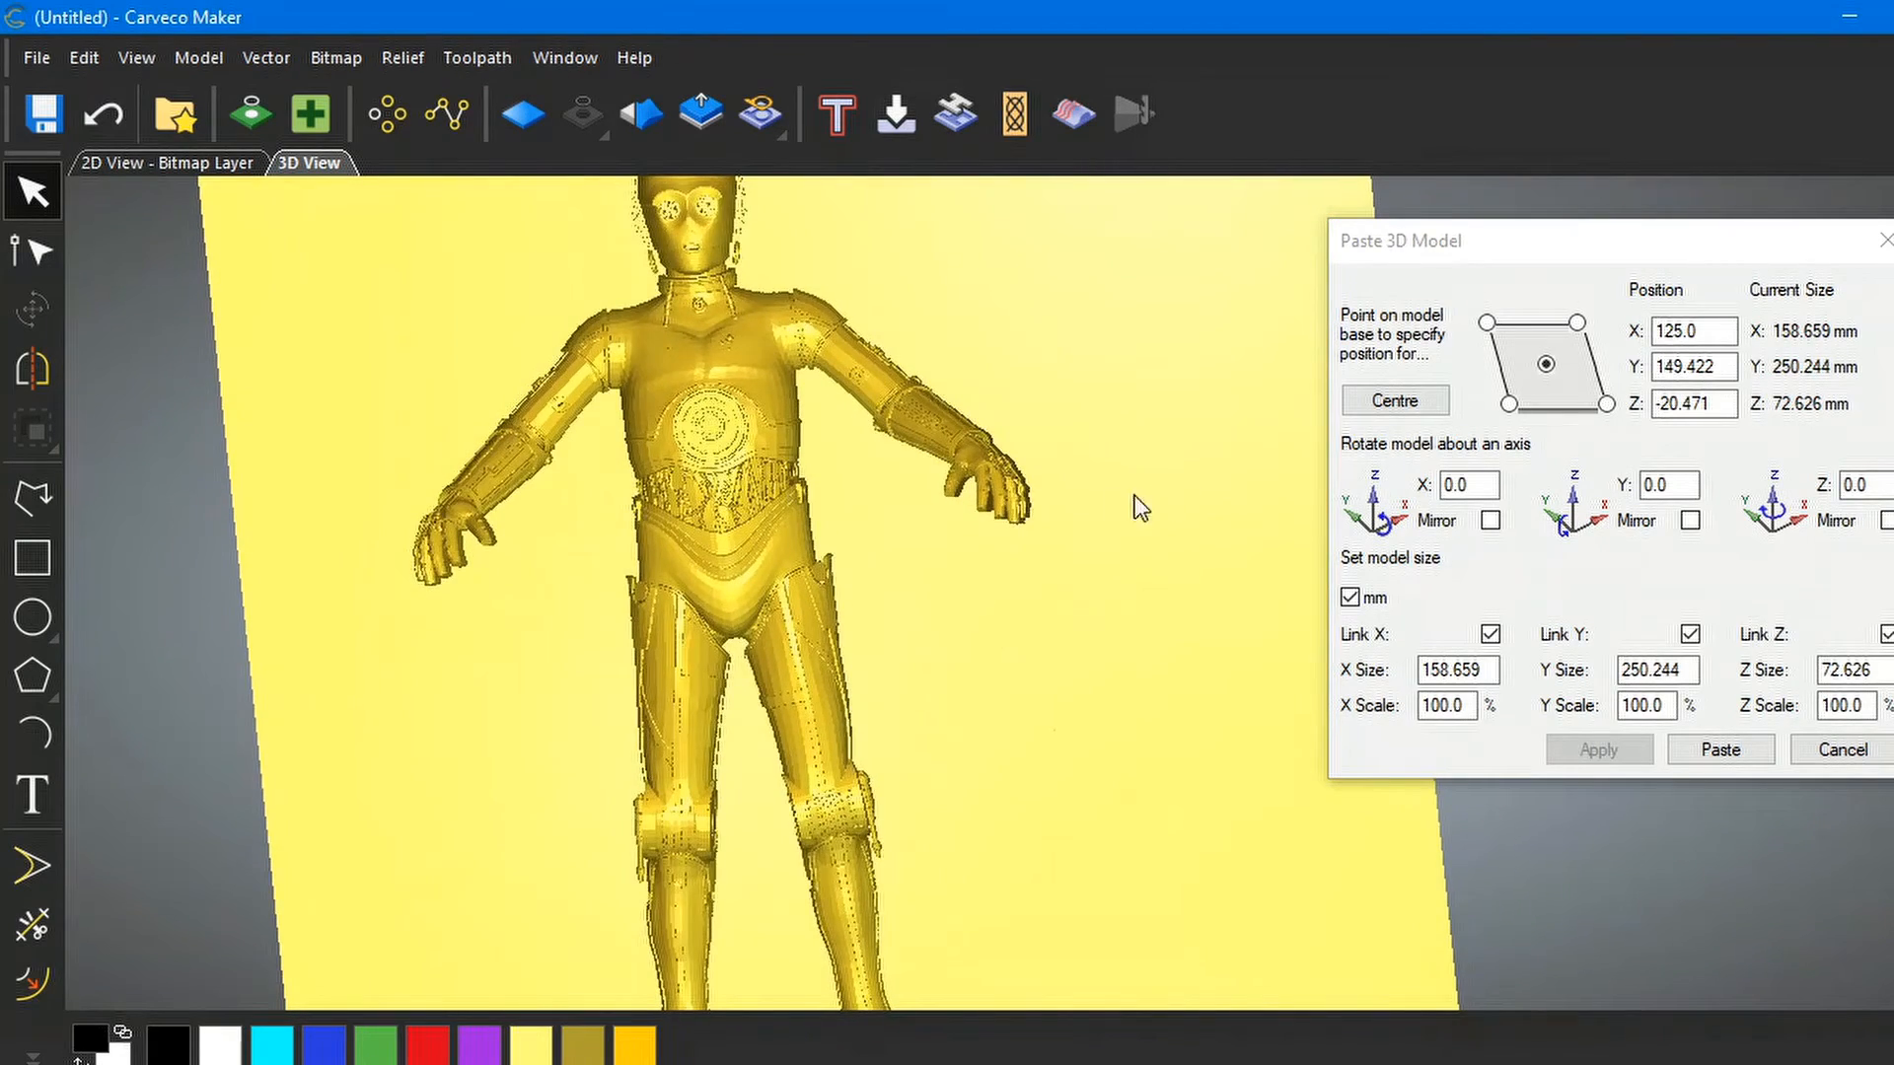
left_click_drag(795, 613, 884, 363)
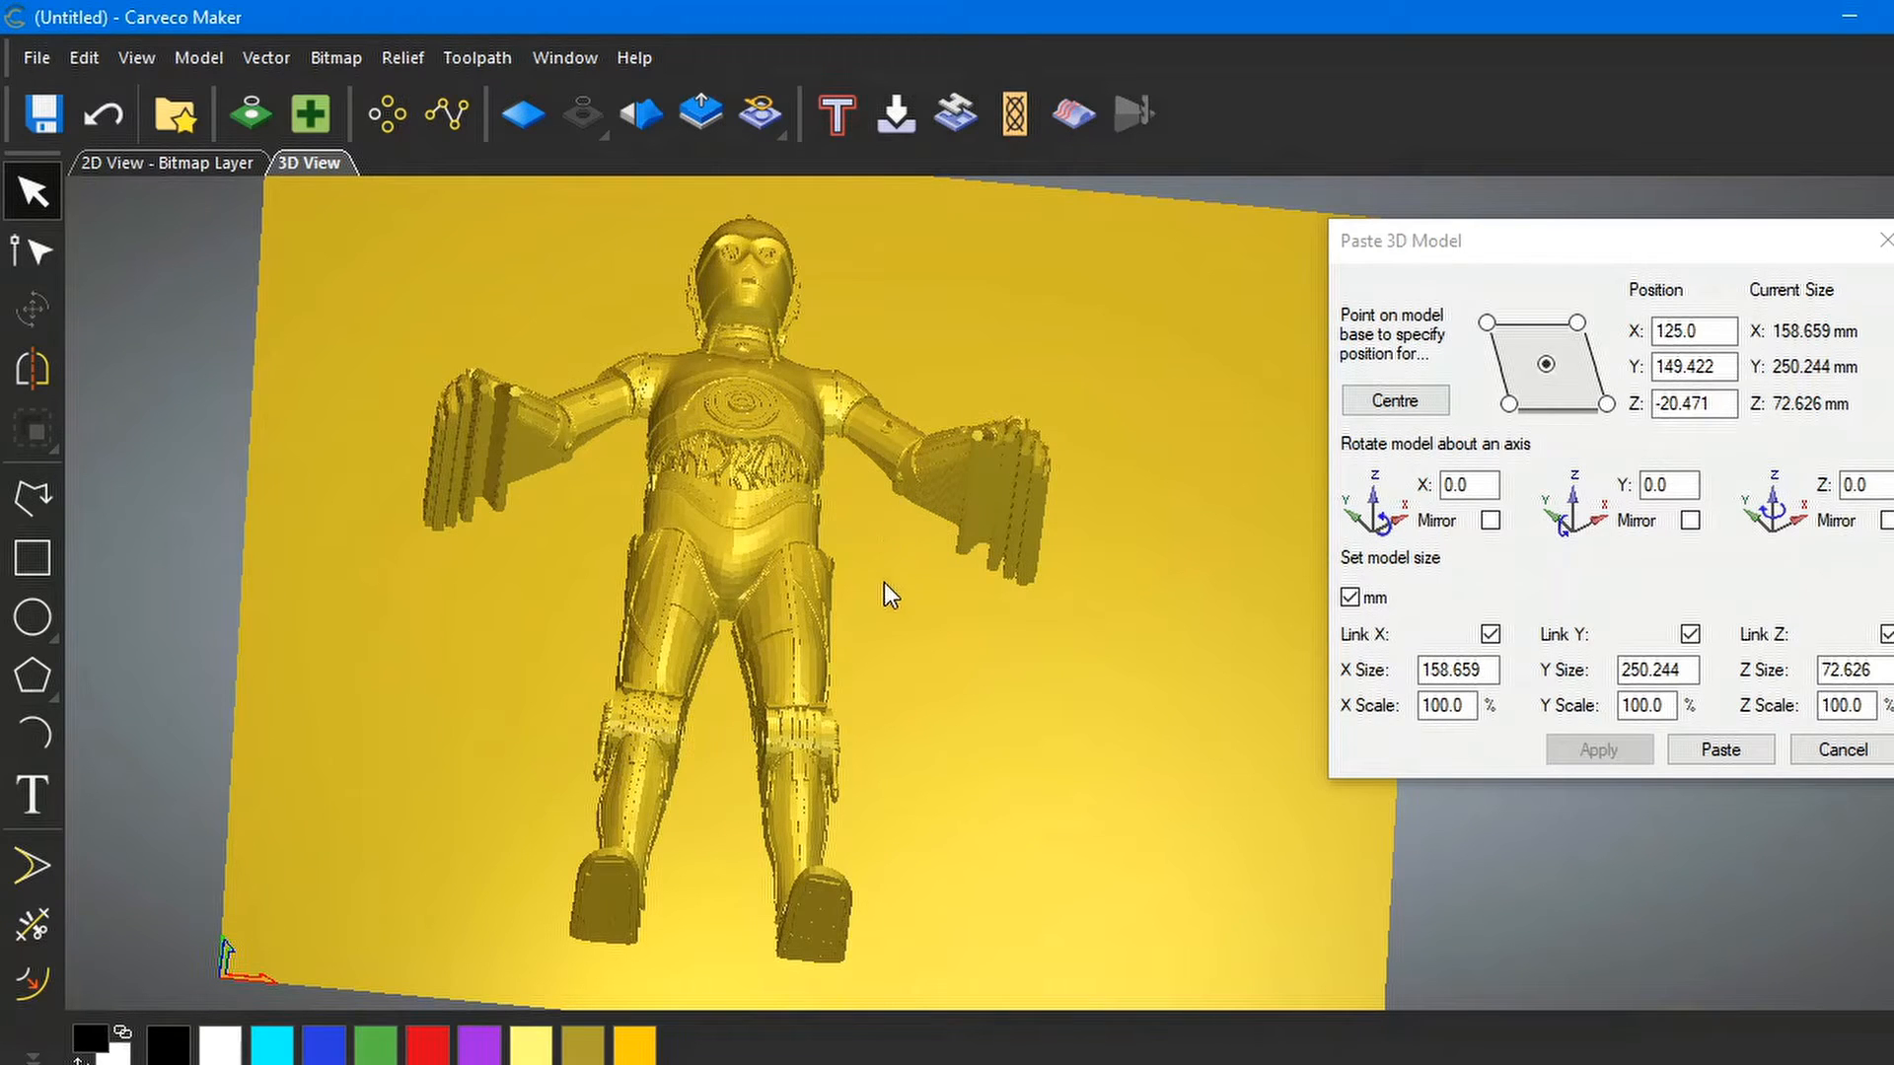
Check the C-3PO relief from the front and close the Paste 3D Model dialog
left_click_drag(901, 544, 885, 955)
scroll(930, 619, "down", 2)
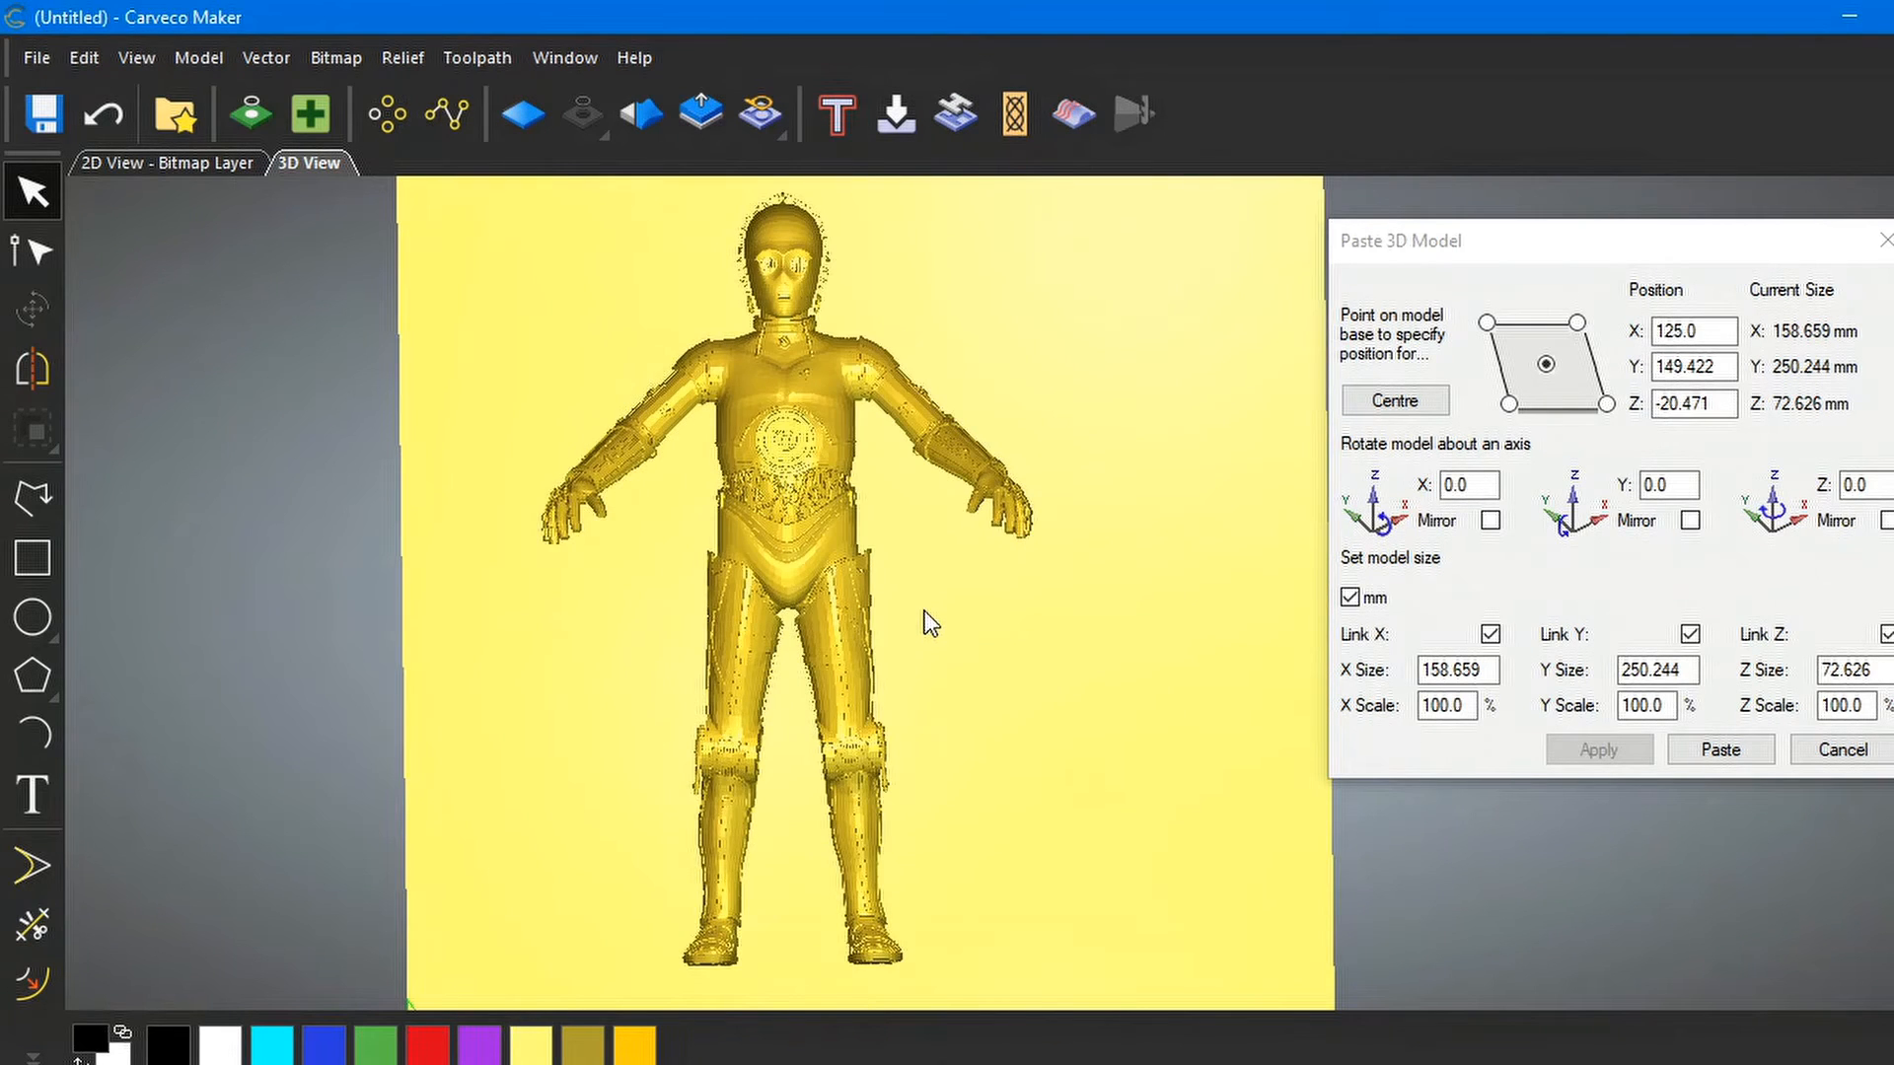
middle_click_drag(886, 475, 801, 493)
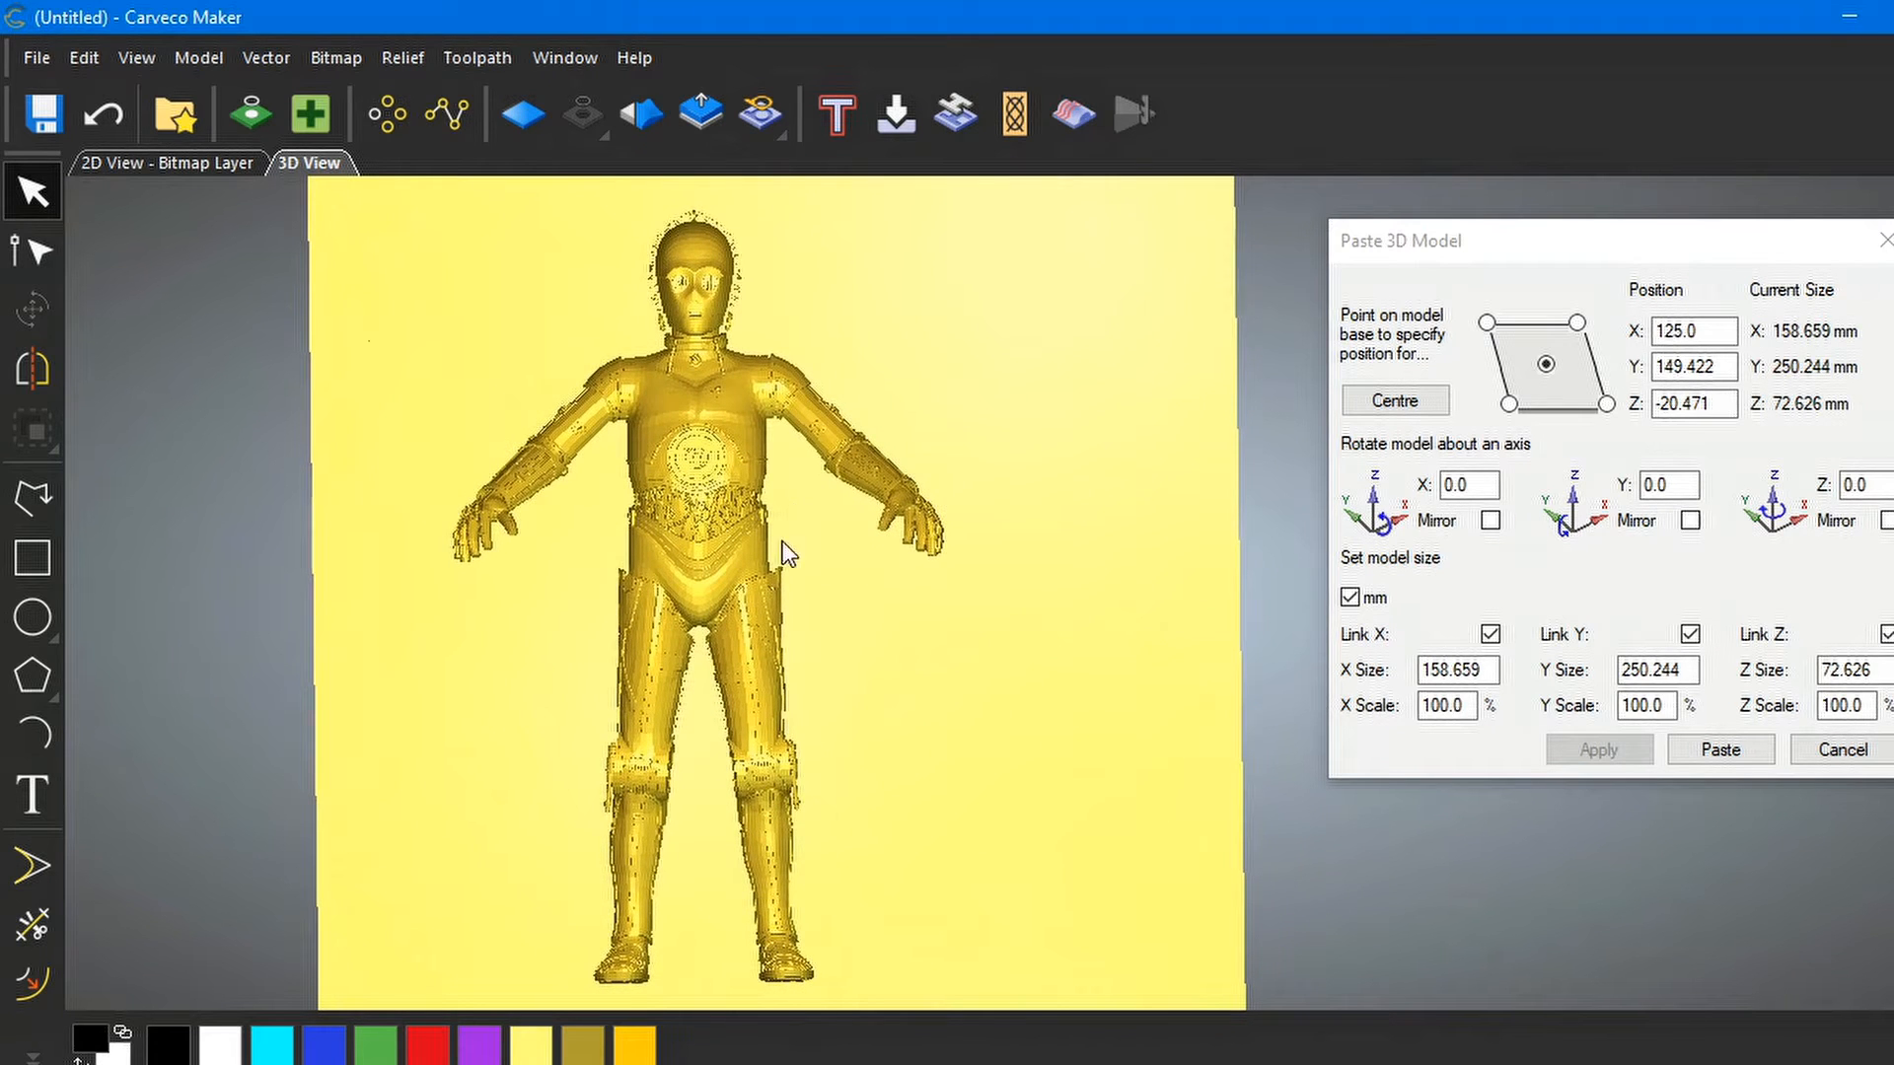
mouse_move(874, 576)
left_mouse_down()
mouse_move(1063, 506)
mouse_move(1063, 489)
left_mouse_up()
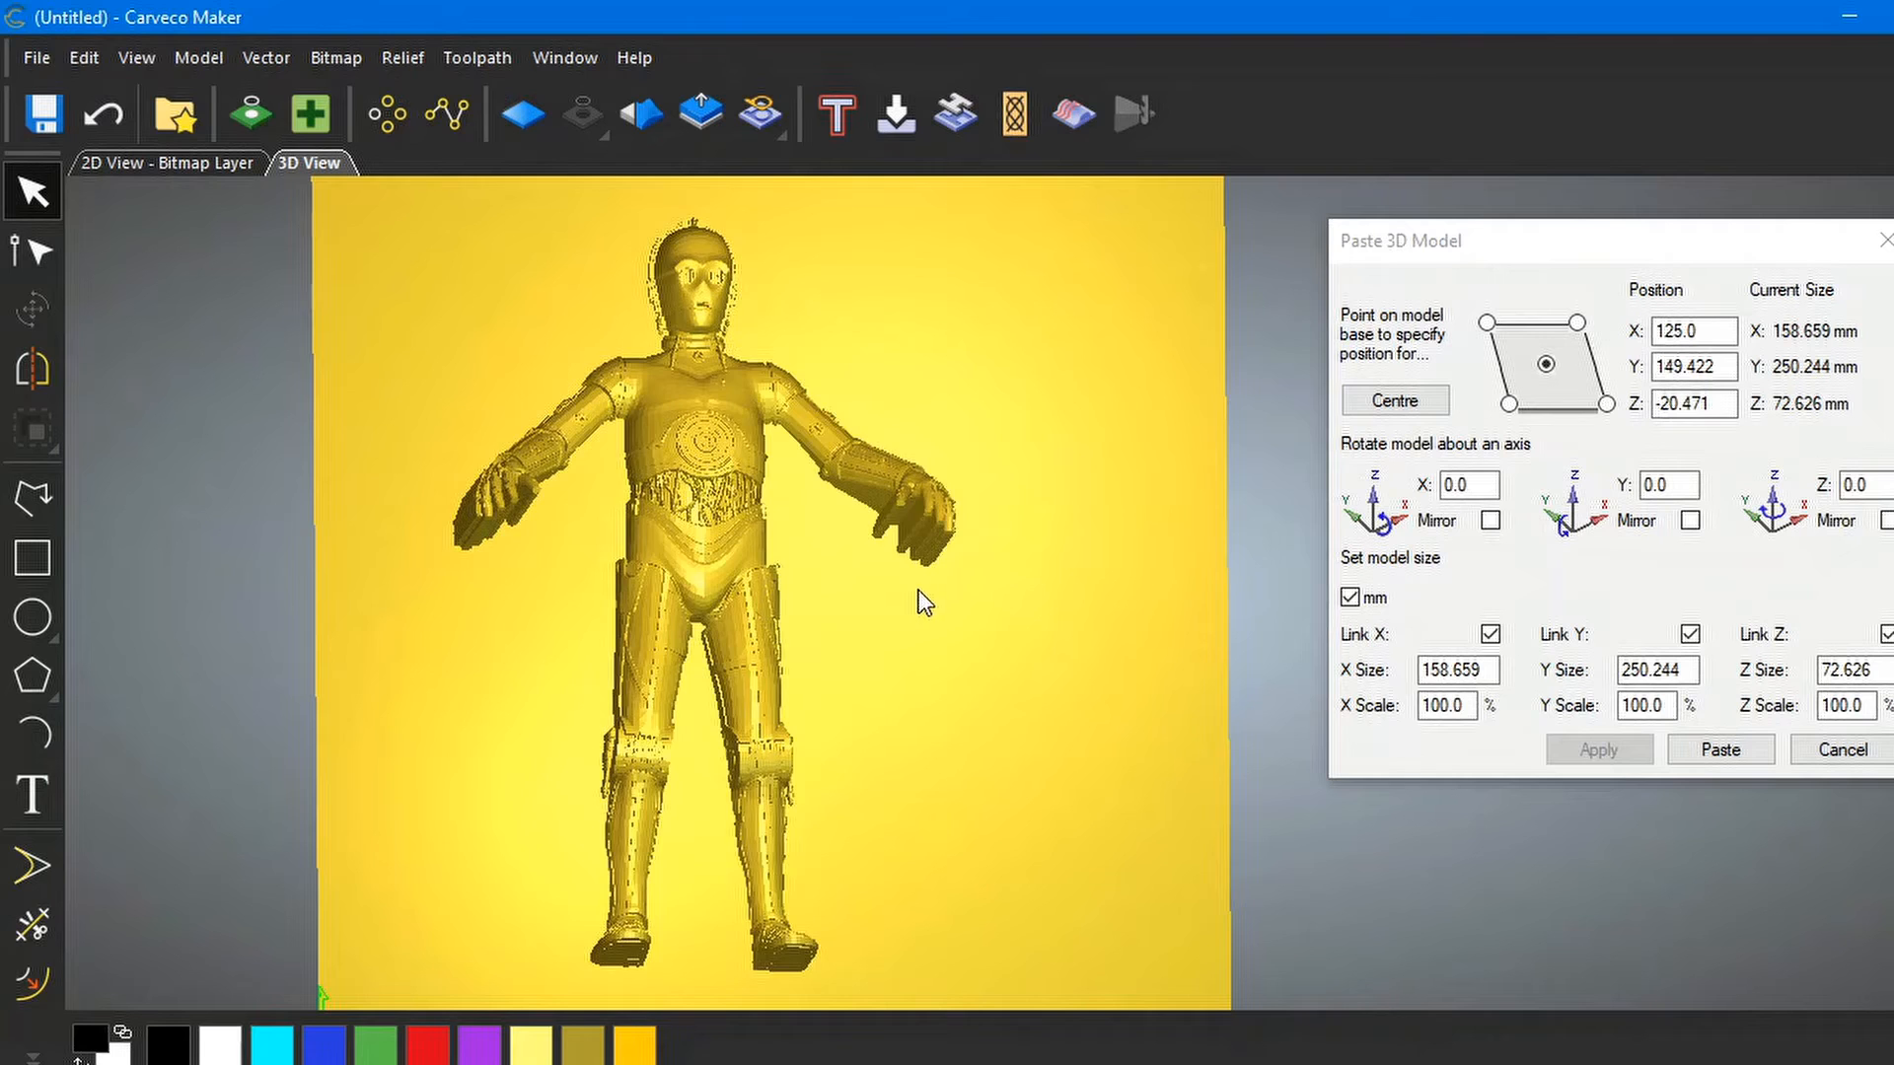
left_click_drag(919, 592, 762, 627)
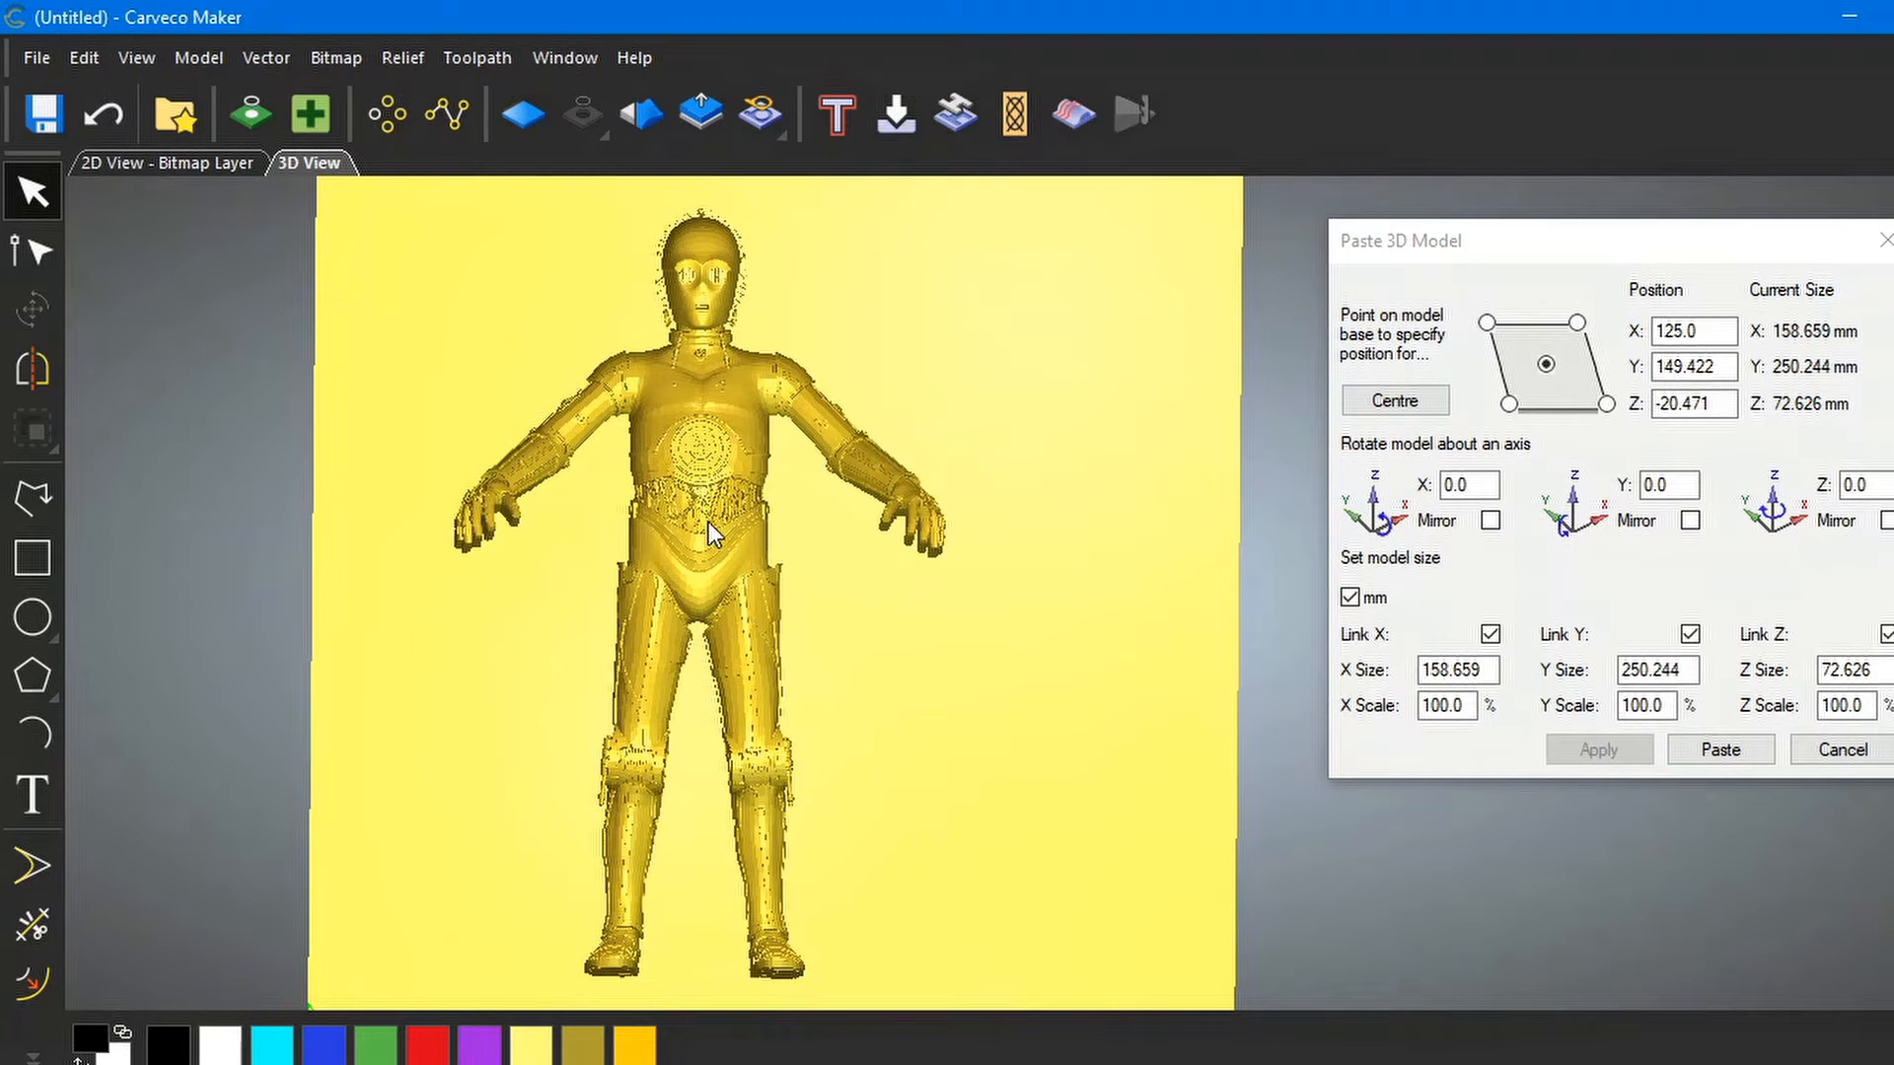
left_click(1884, 240)
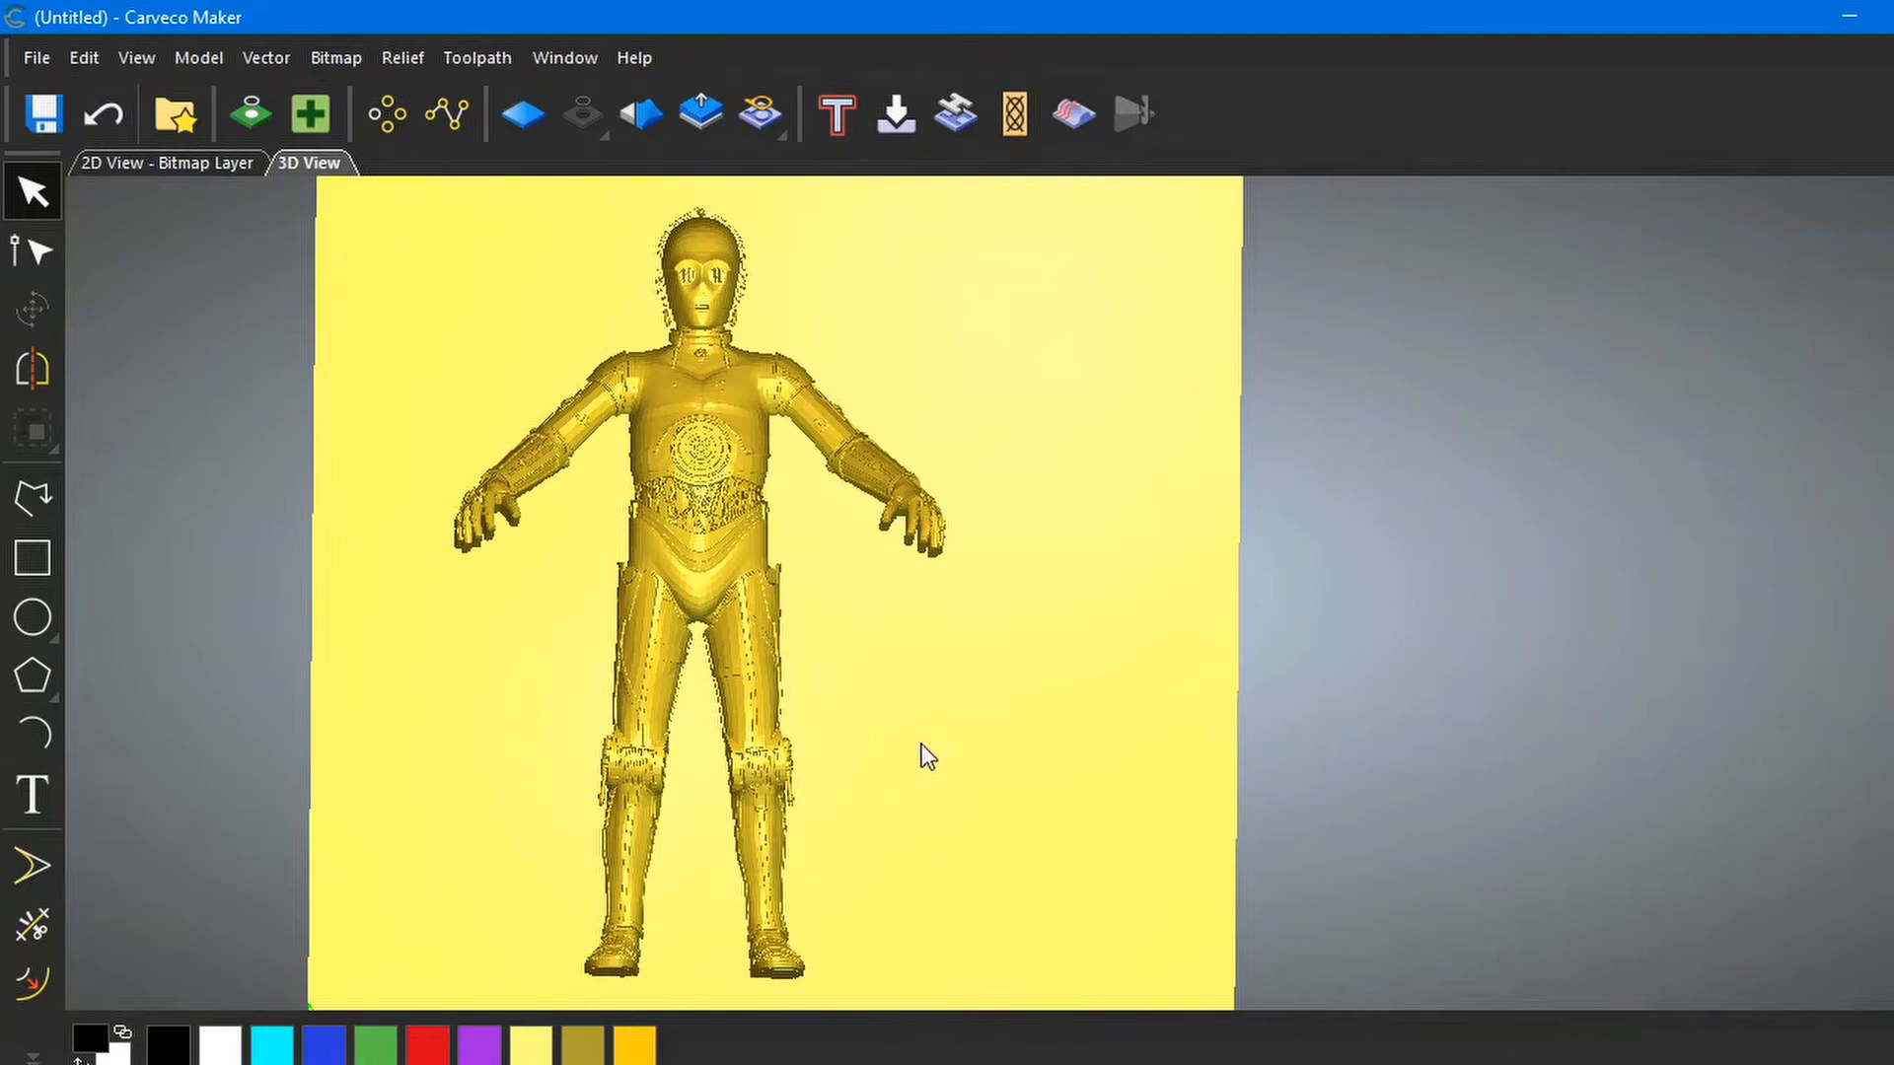
Import the R2D2 3D model file into the relief at 100% scale (213.61 × 221.0 × 319.082 mm)
left_click(407, 57)
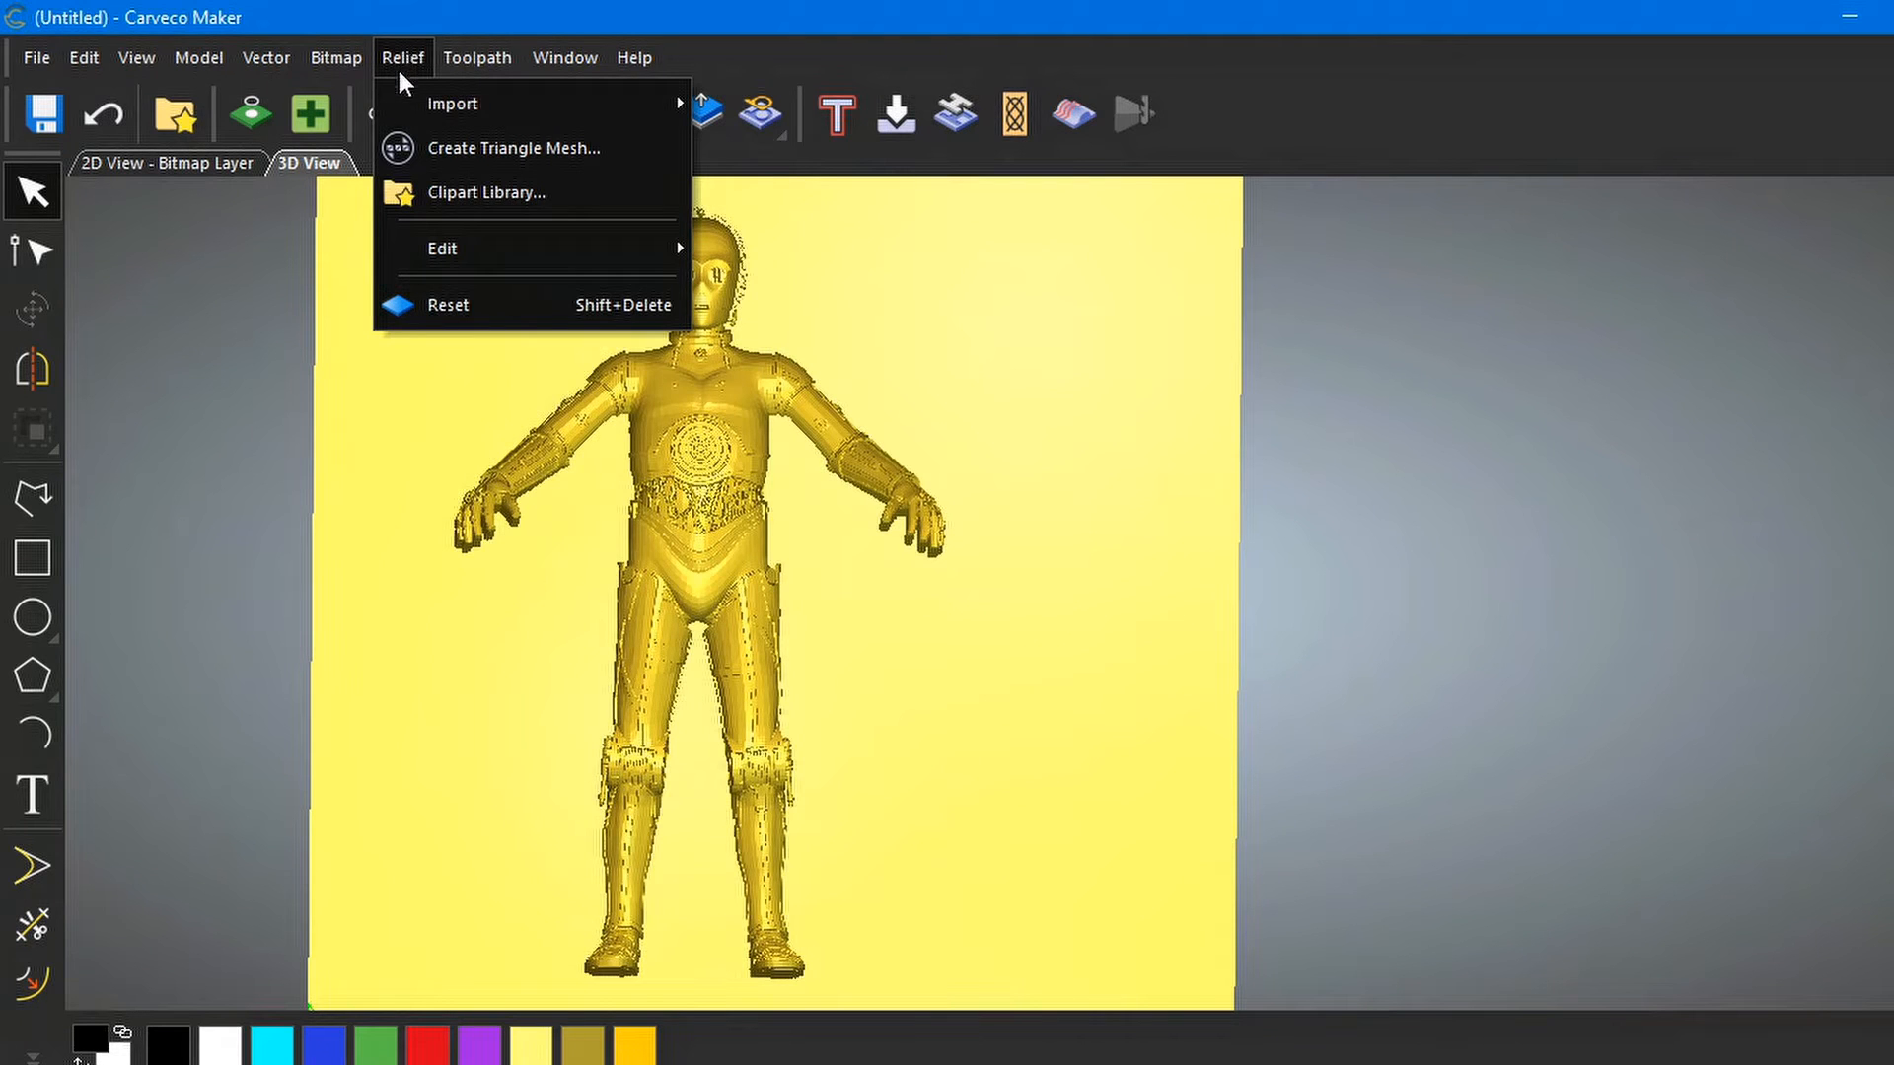
mouse_move(443, 104)
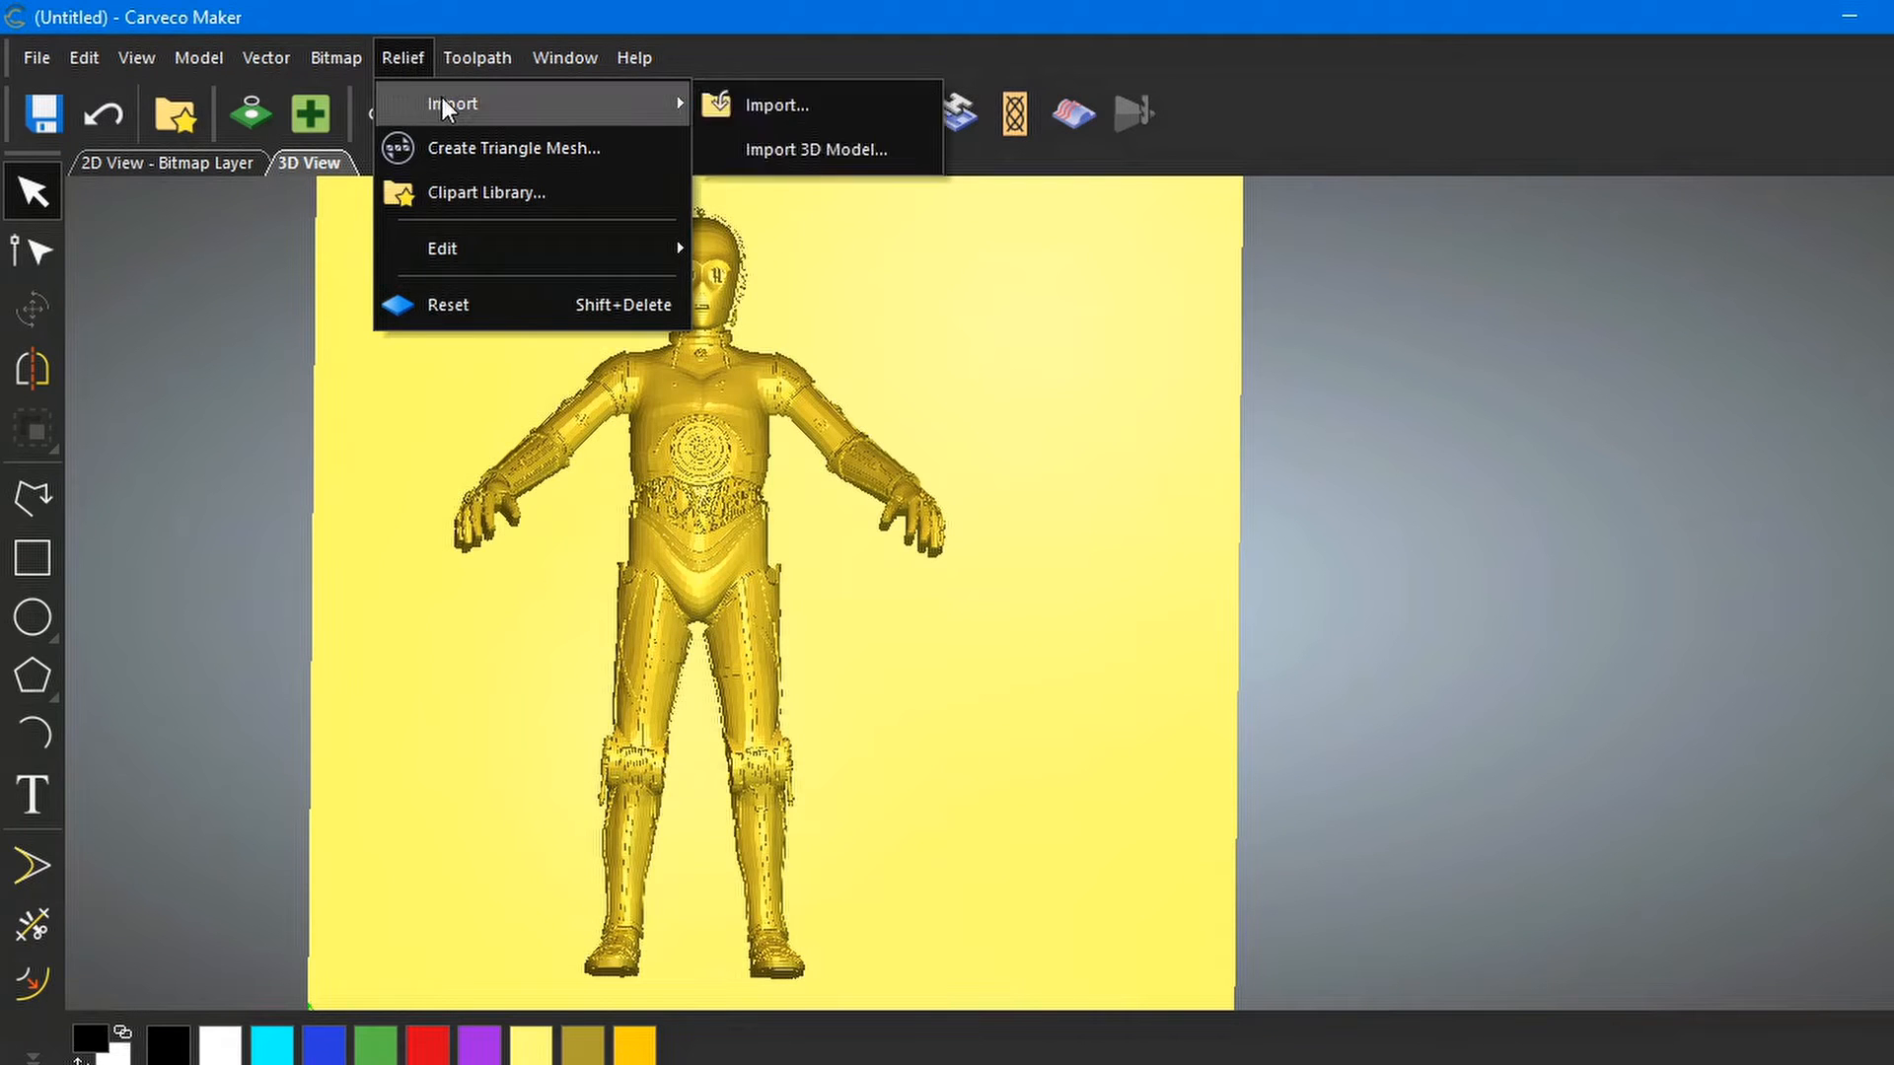
left_click(795, 150)
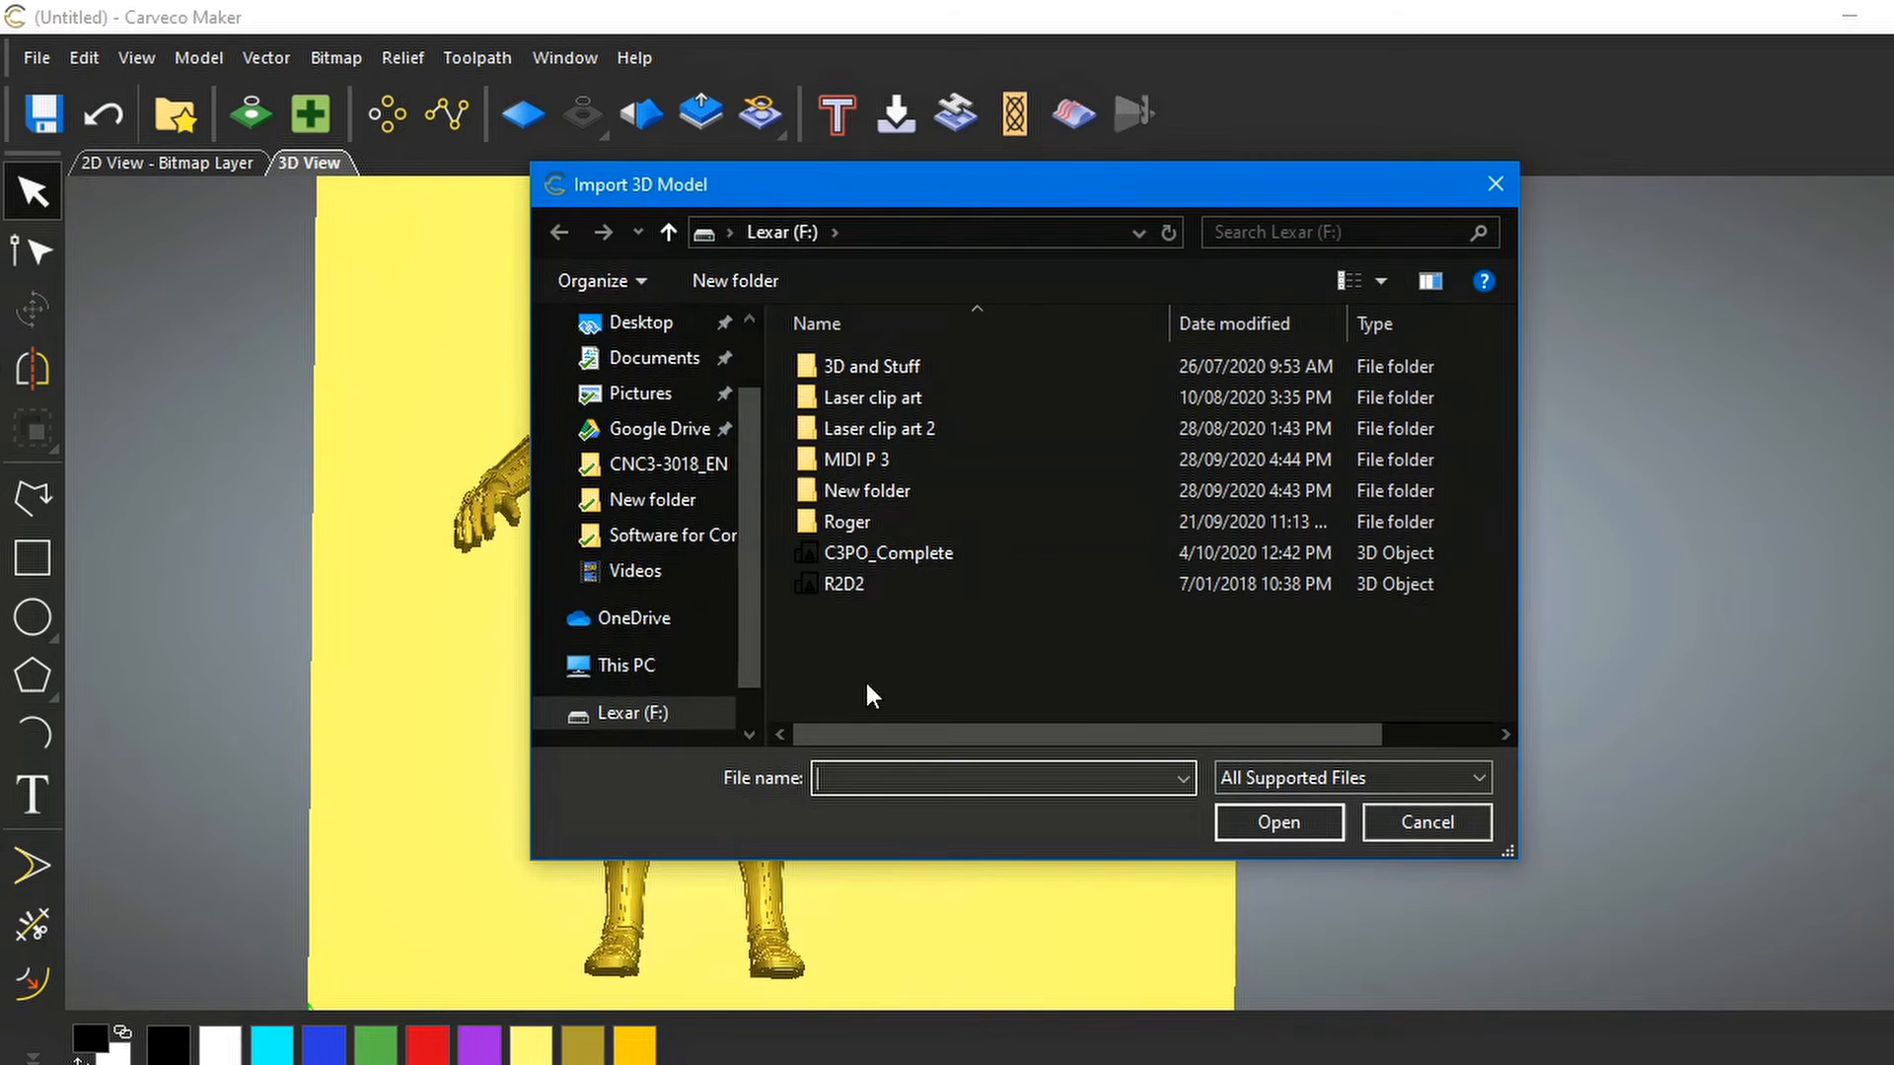
double_click(884, 584)
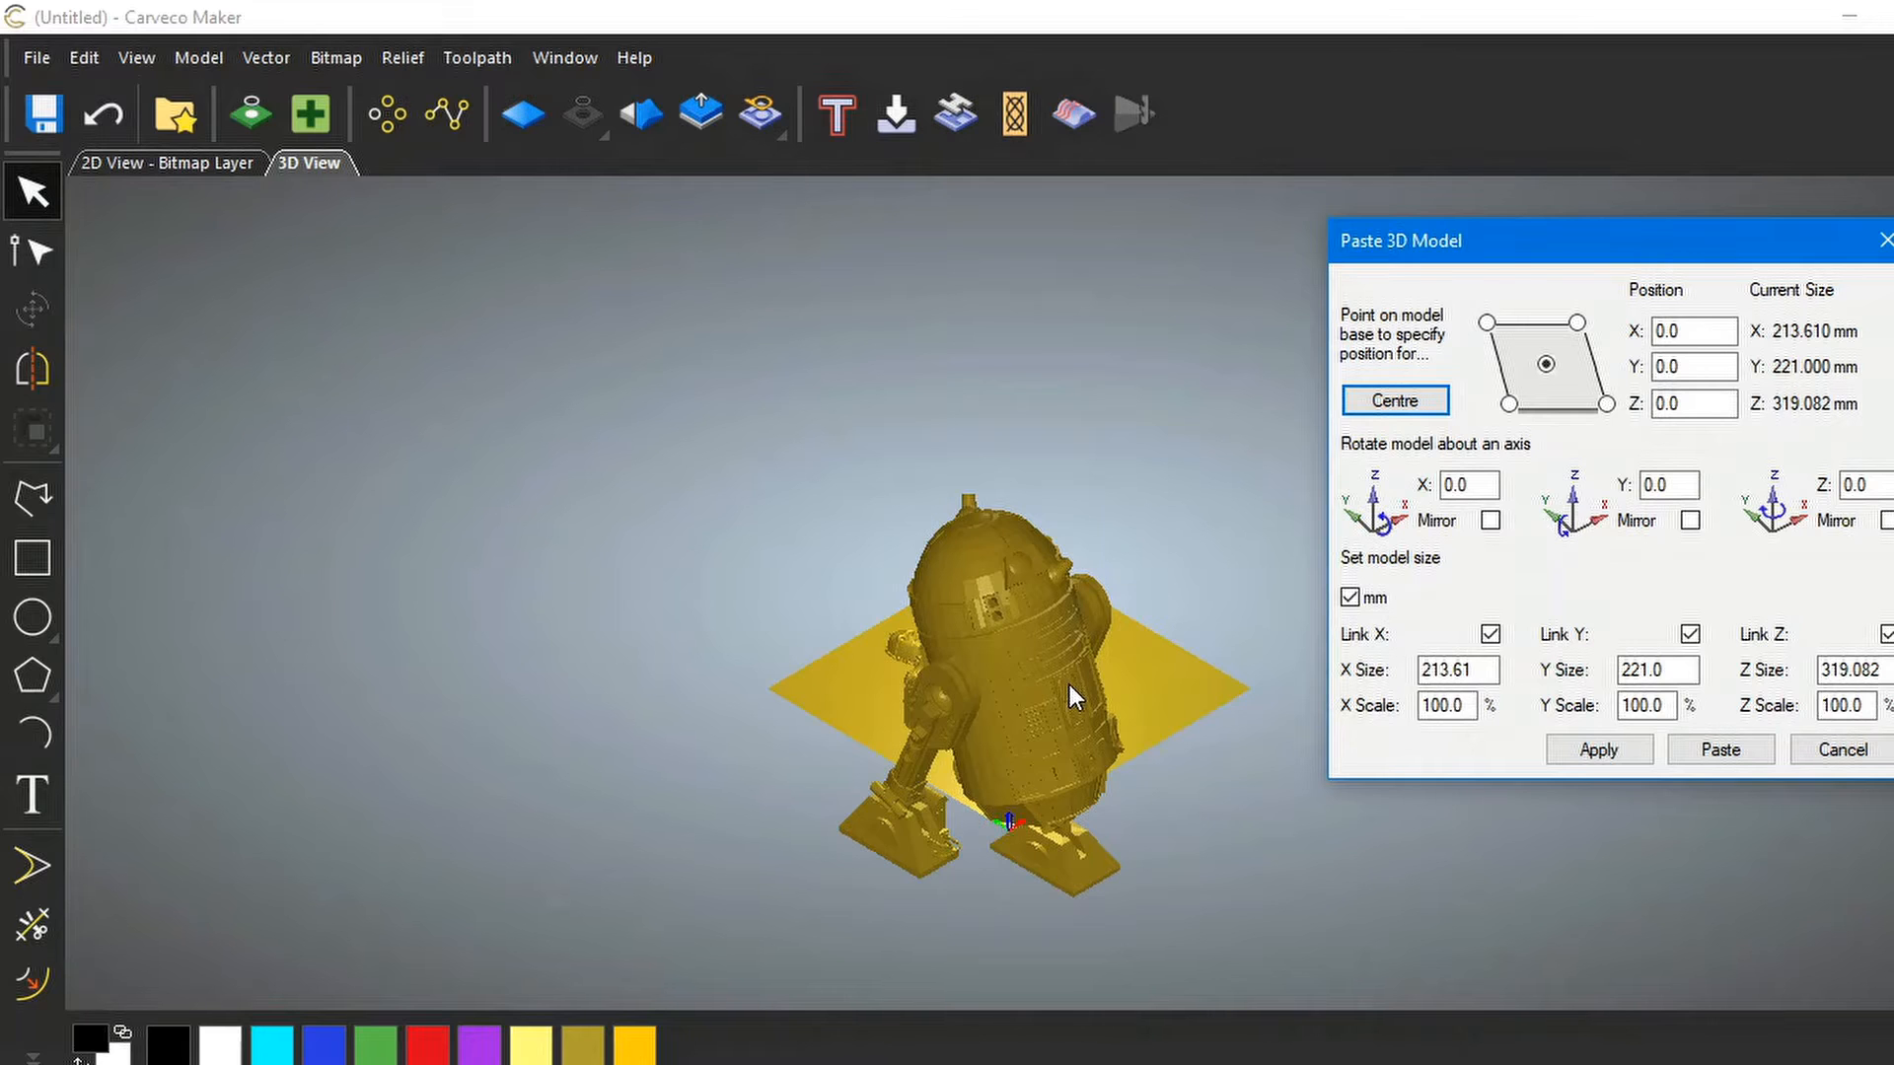
Set R2-D2's Z size to 100 mm with linked axes, giving about 66.9 × 69.3 mm
scroll(1069, 685, "up", 5)
scroll(1069, 685, "down", 2)
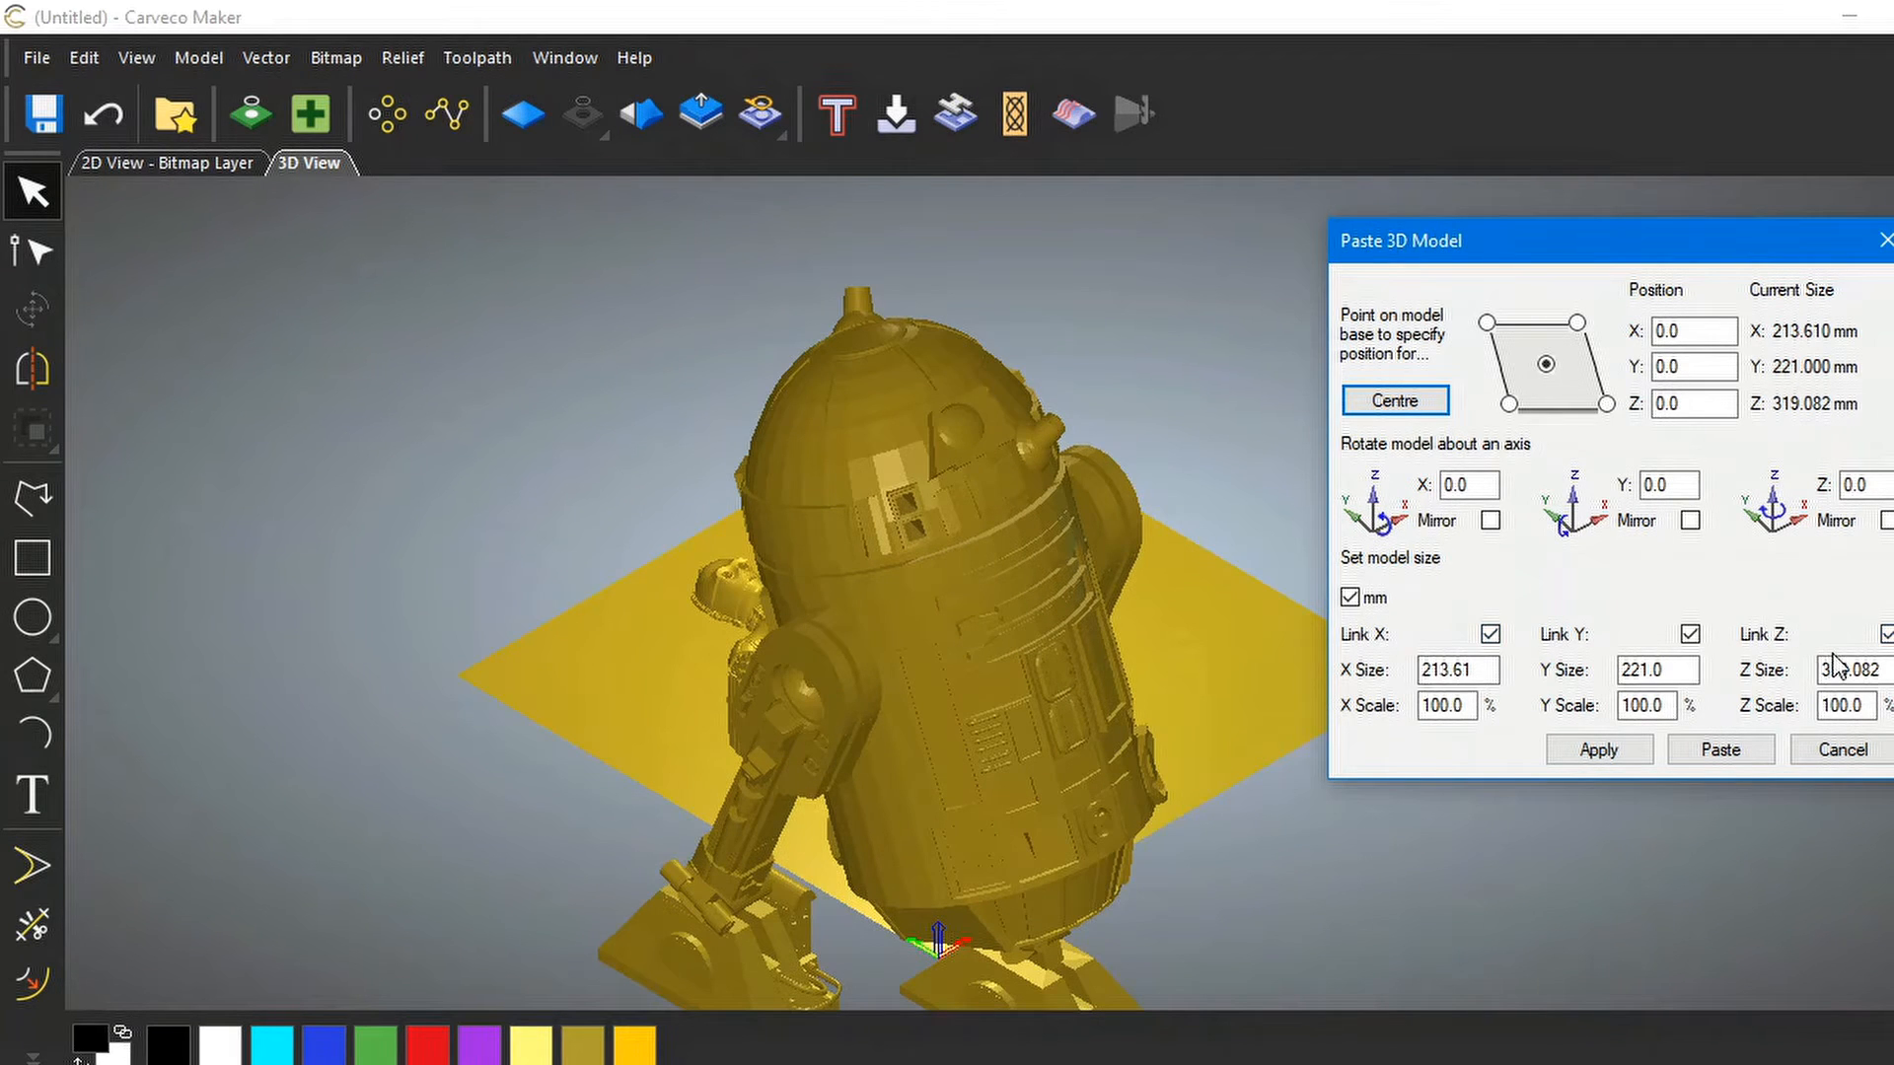
left_click_drag(1886, 667, 1815, 672)
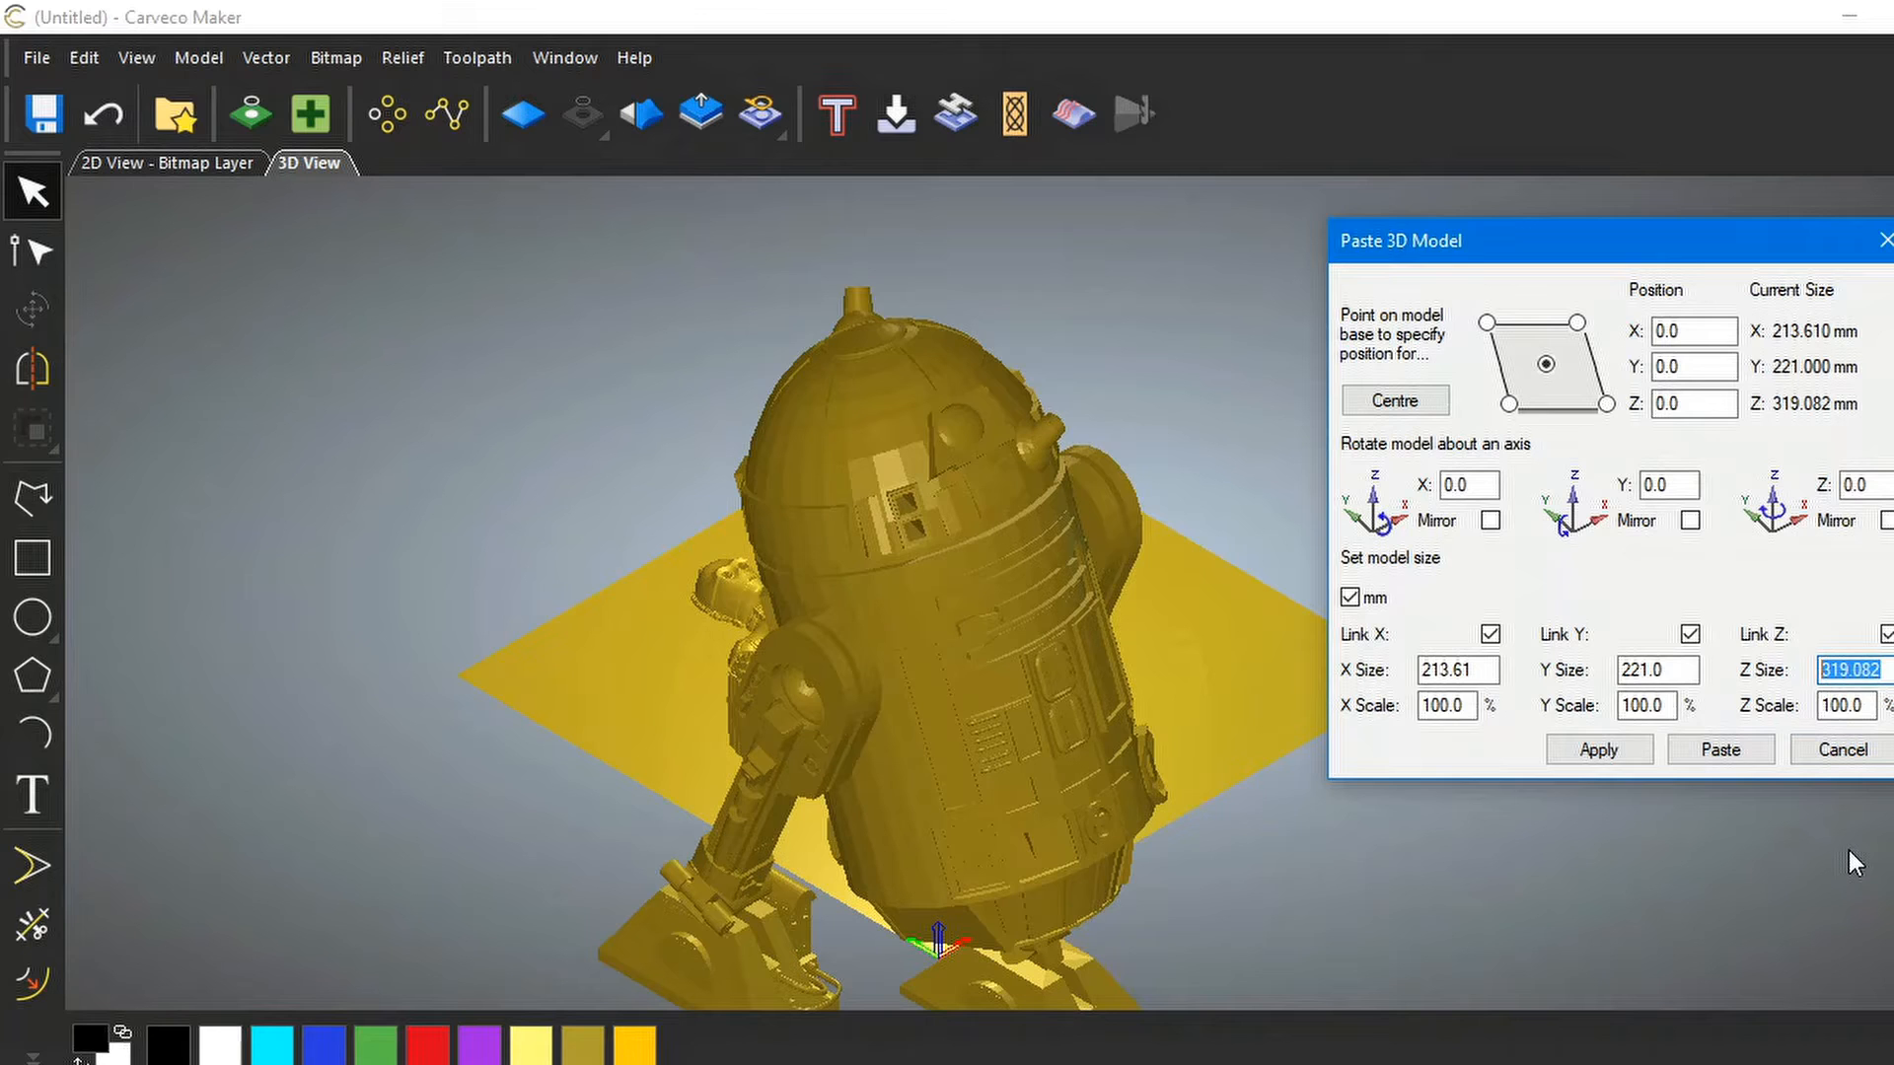
type("10")
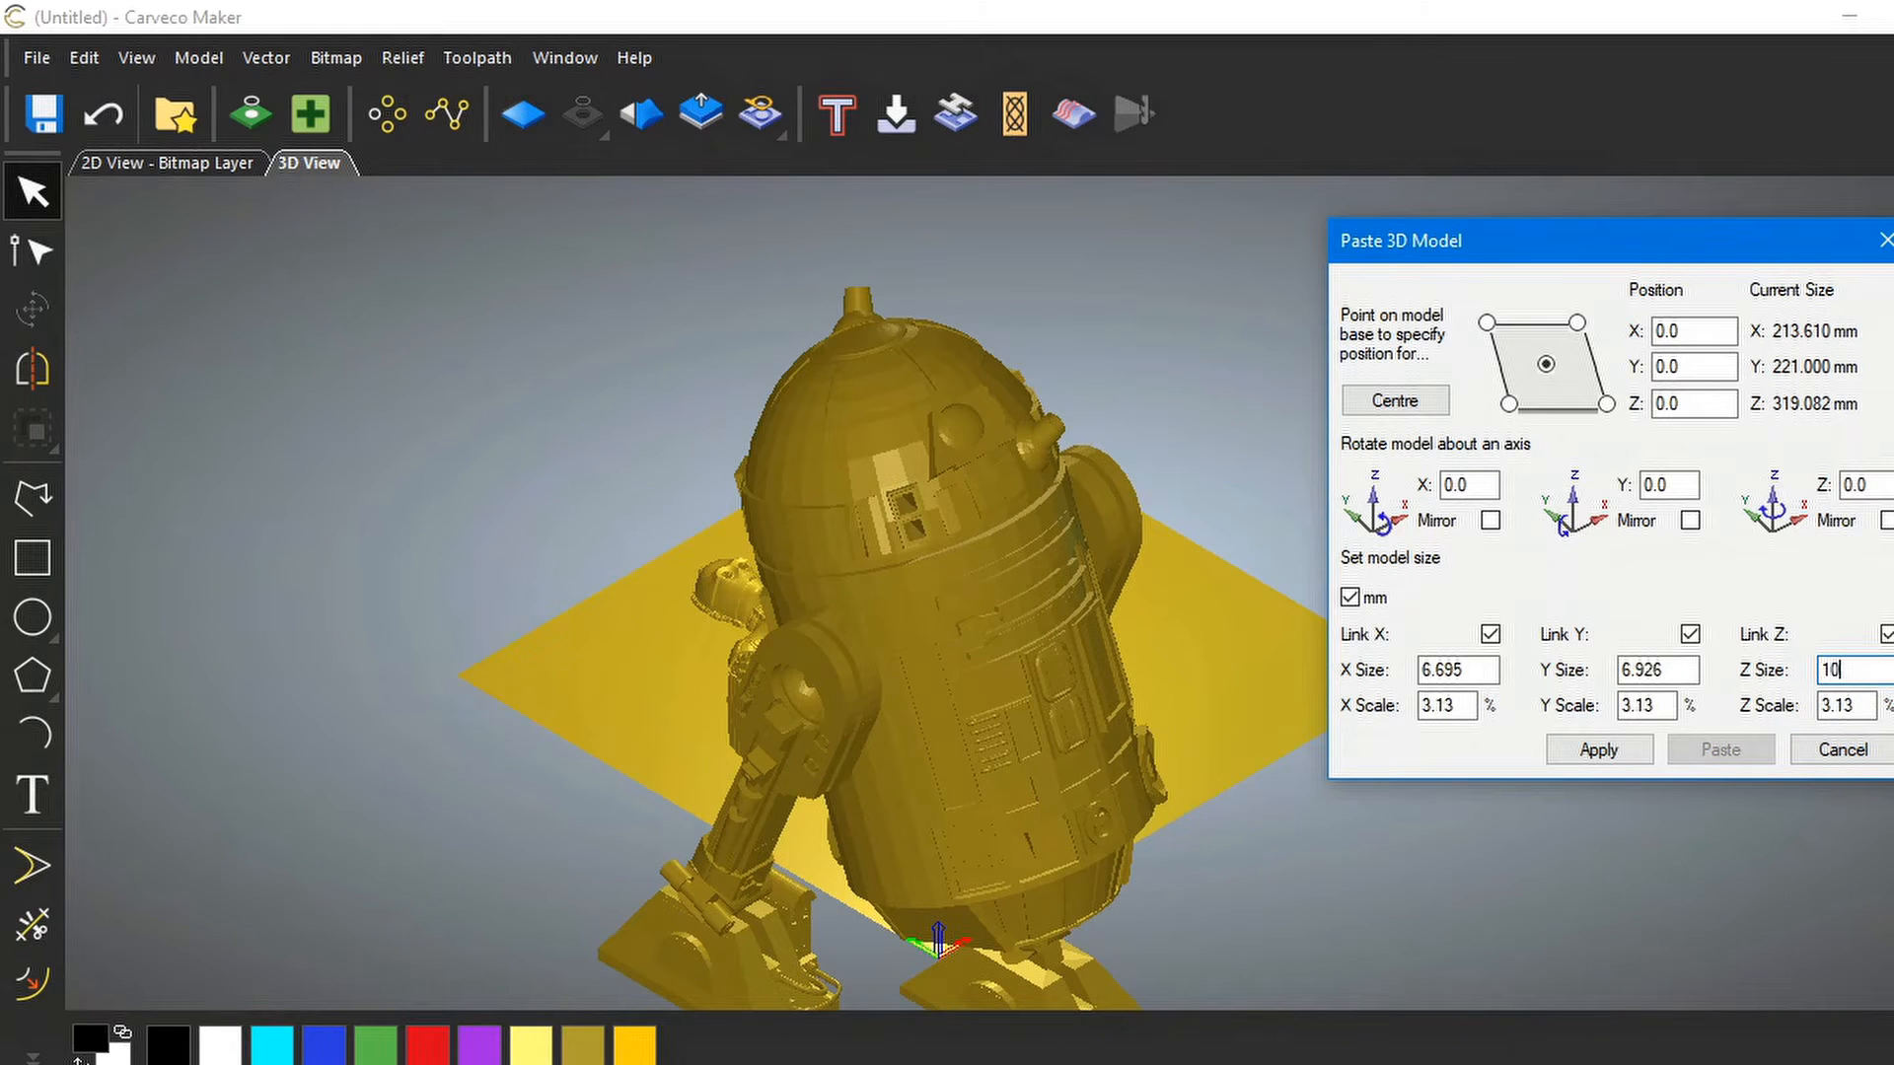
type("0")
left_click(1596, 746)
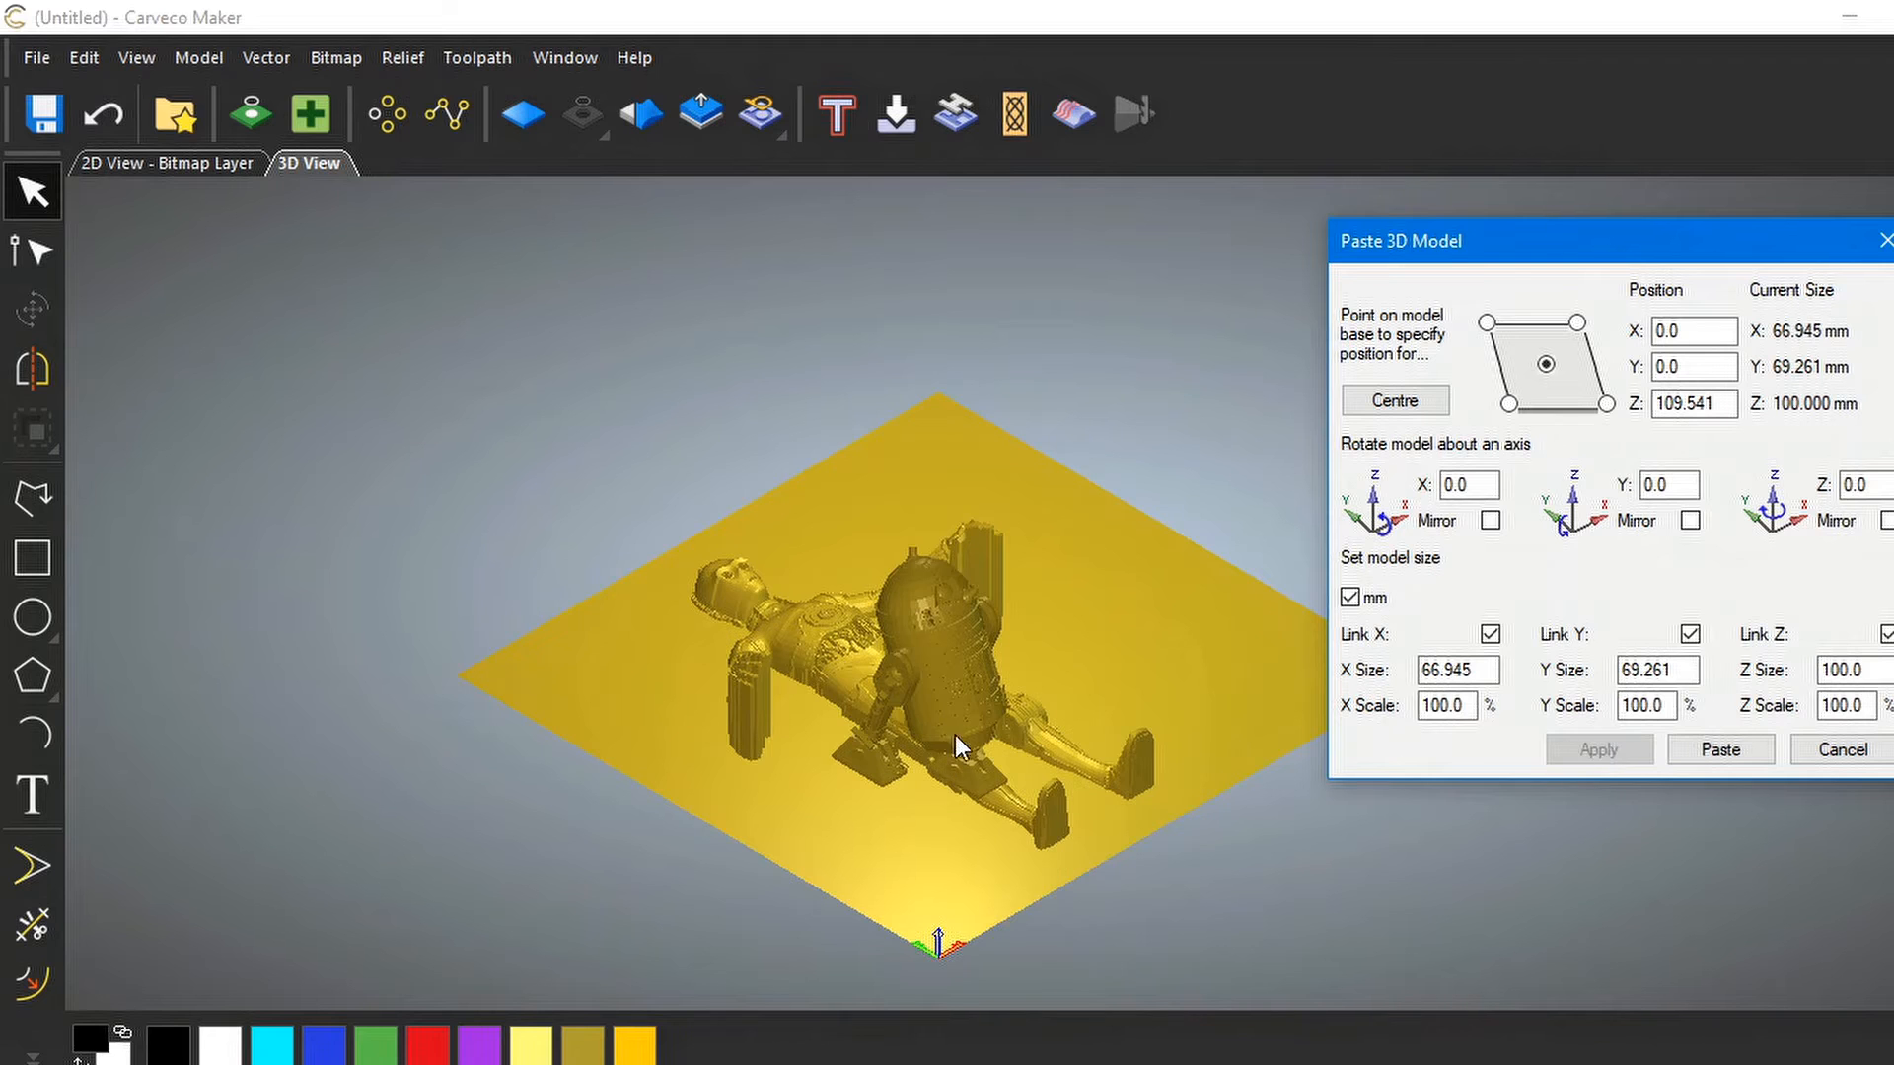
Centre R2-D2 on the relief plate
left_click_drag(1081, 654, 1002, 696)
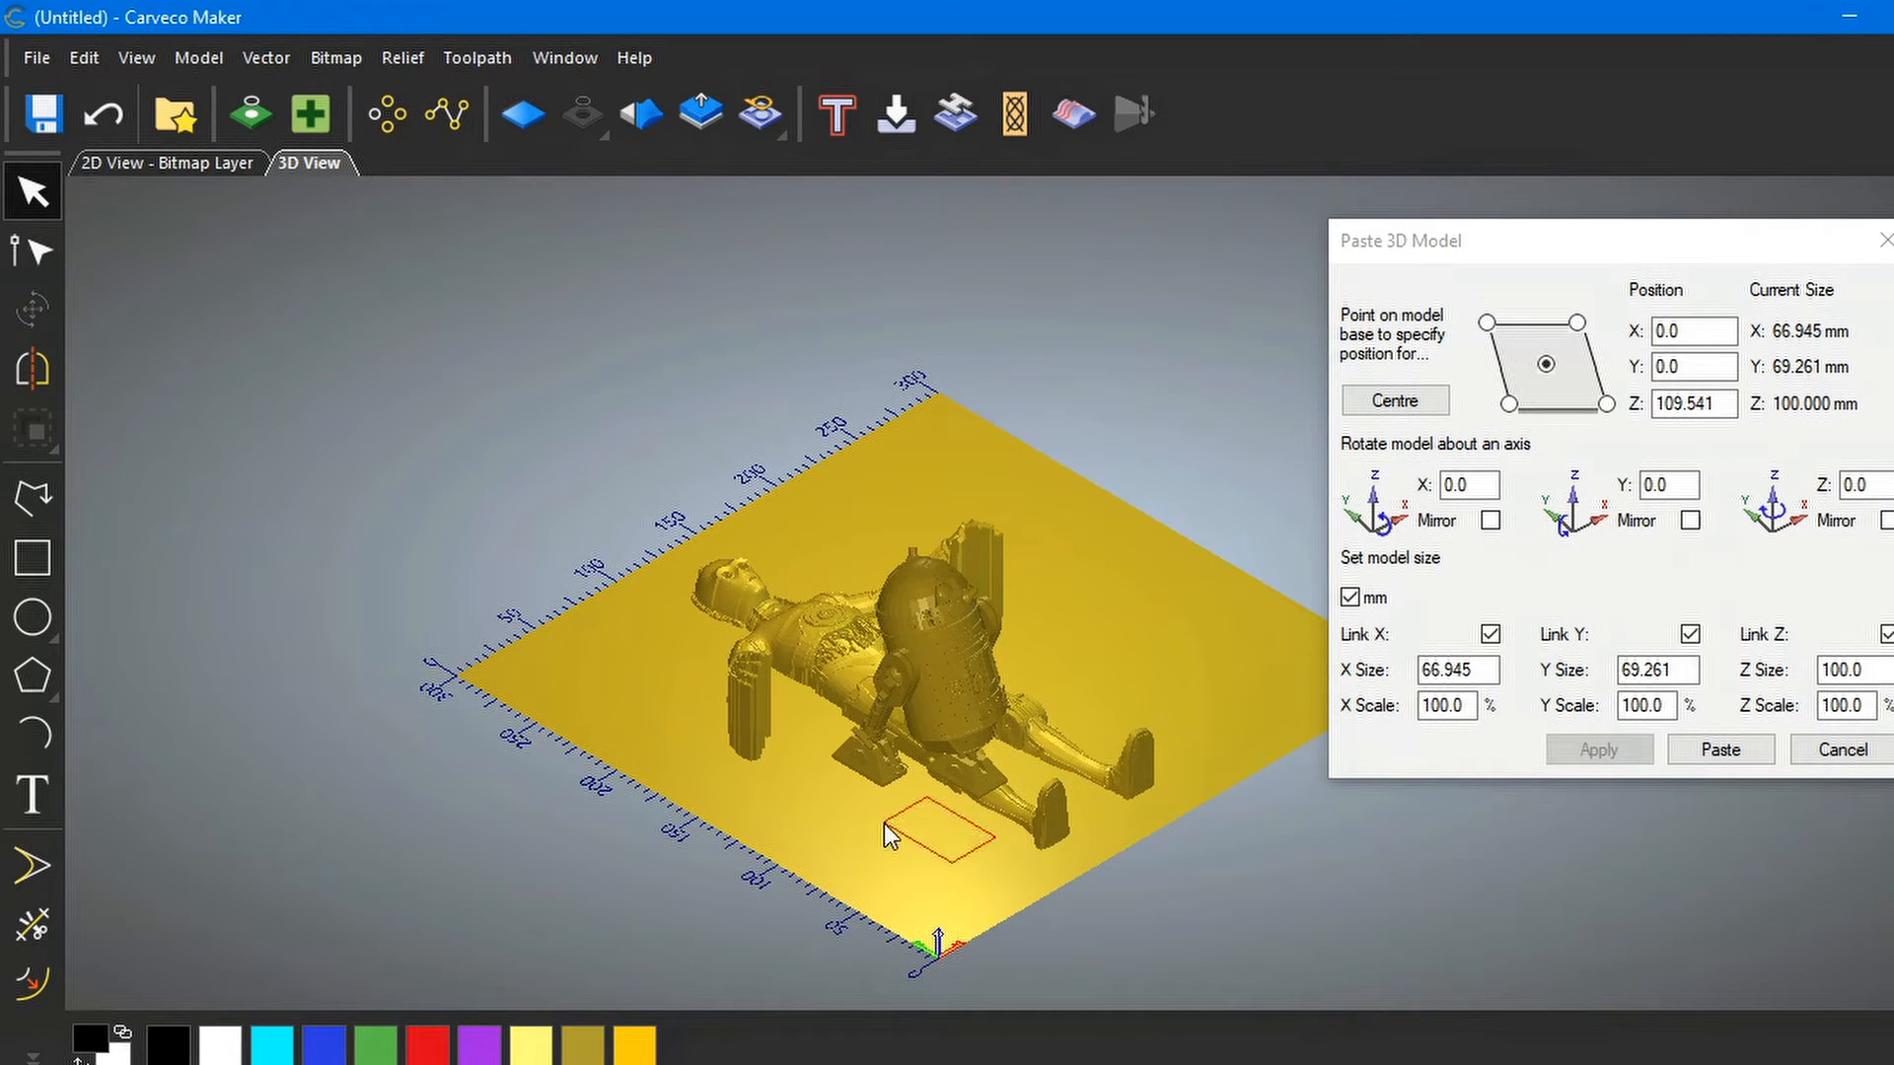
left_click_drag(1051, 632, 1091, 643)
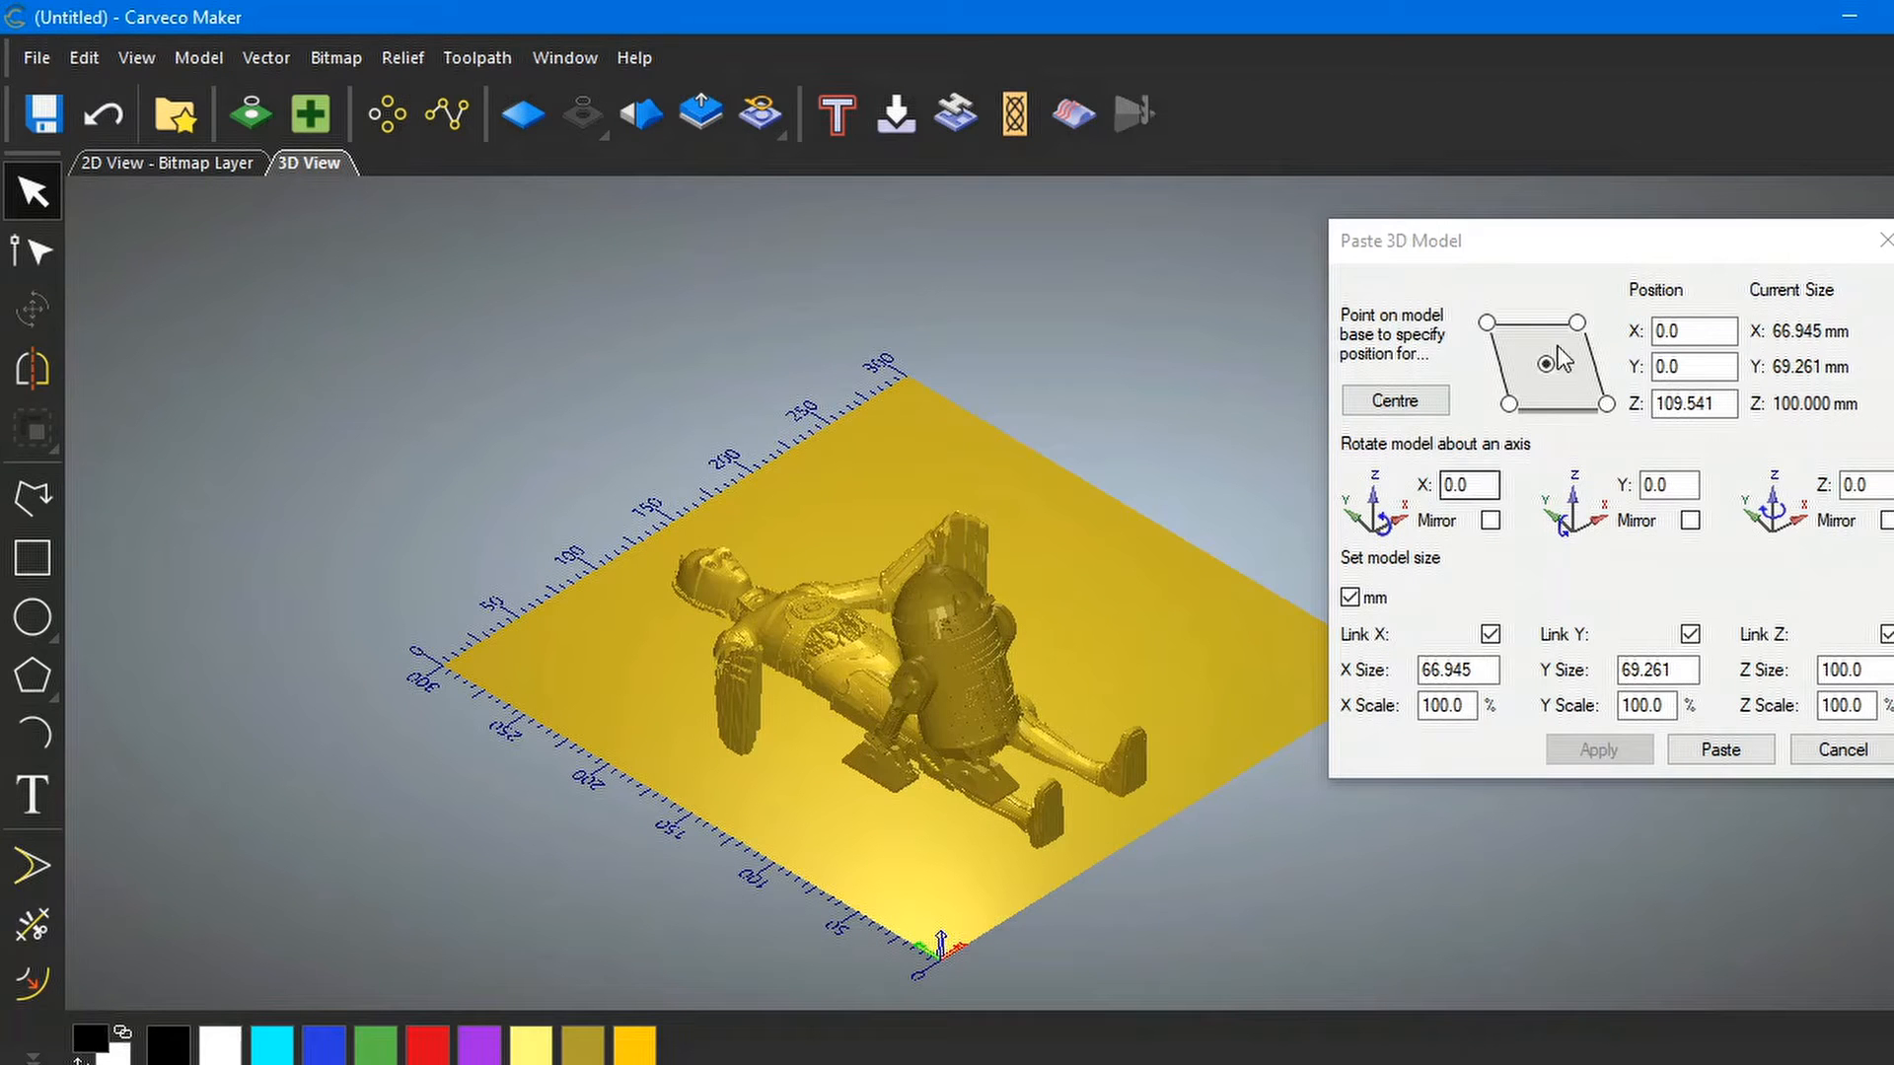
left_click(1375, 403)
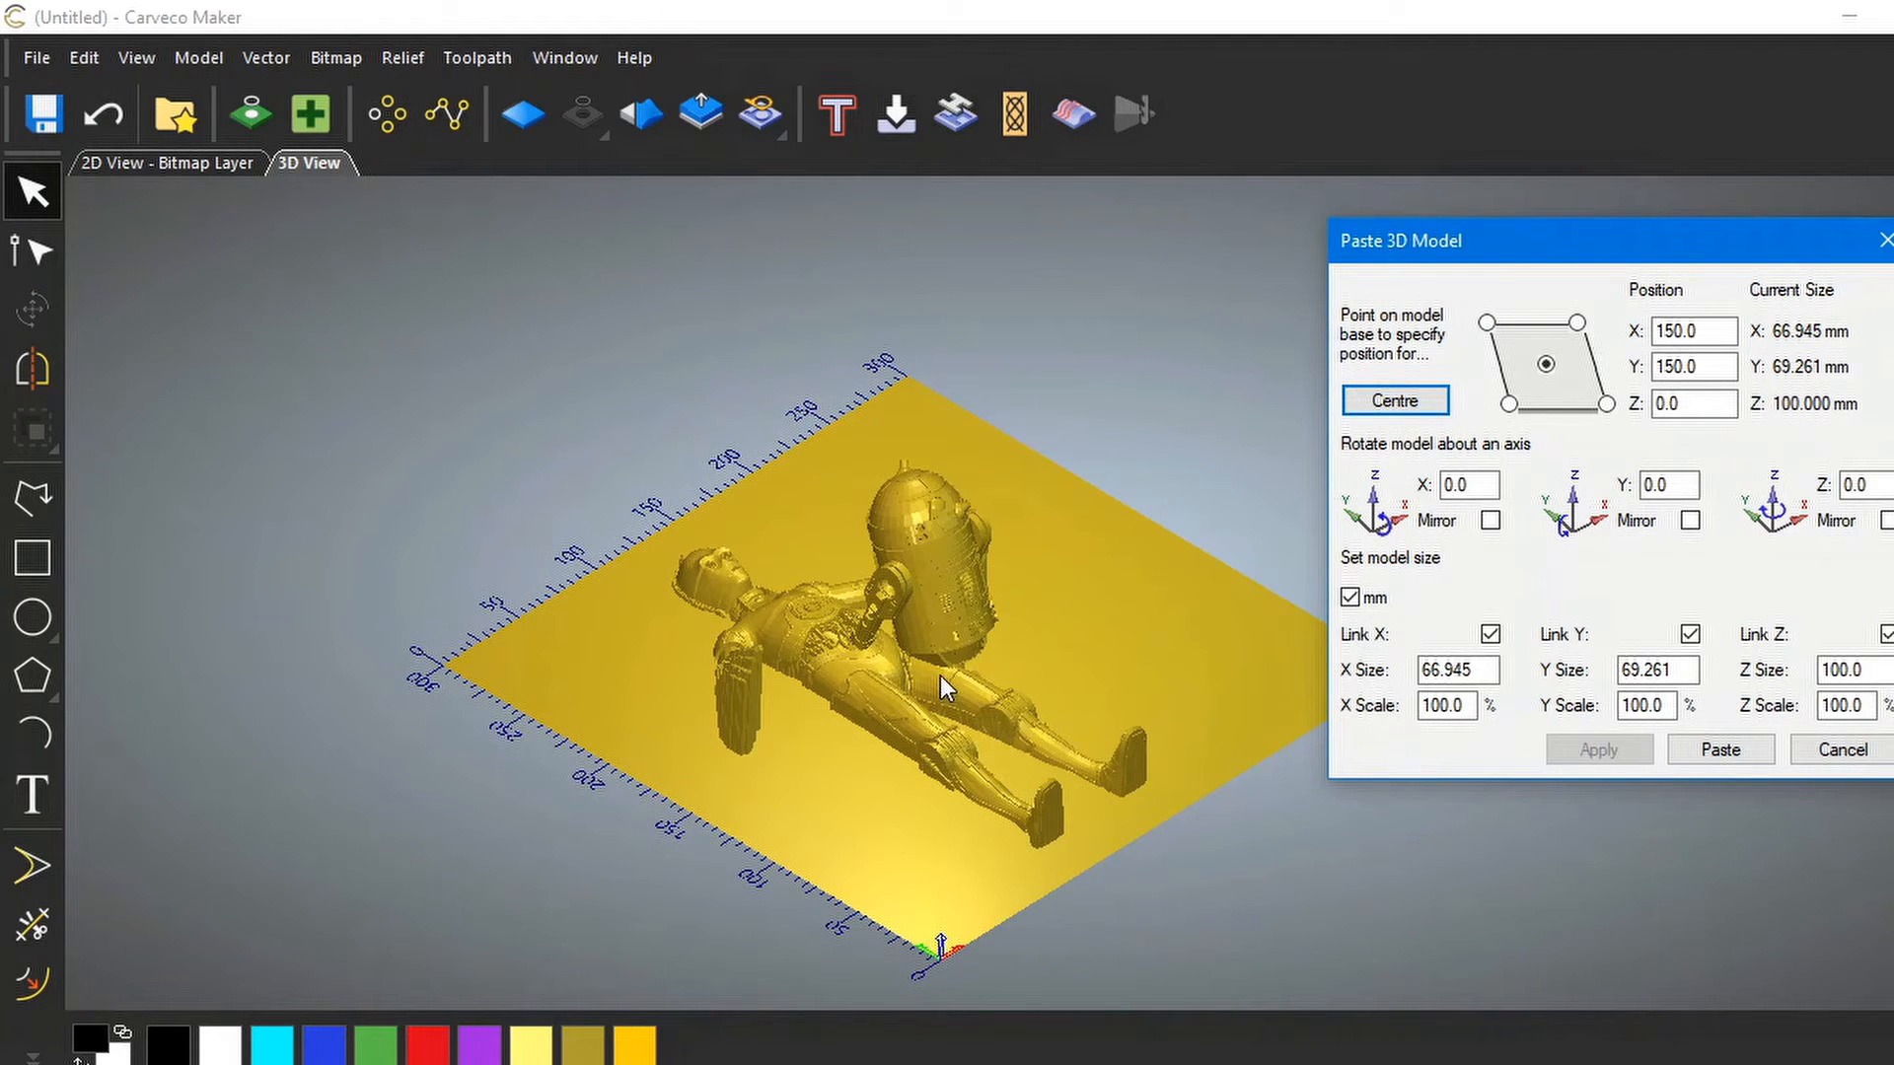
left_click_drag(973, 635, 939, 593)
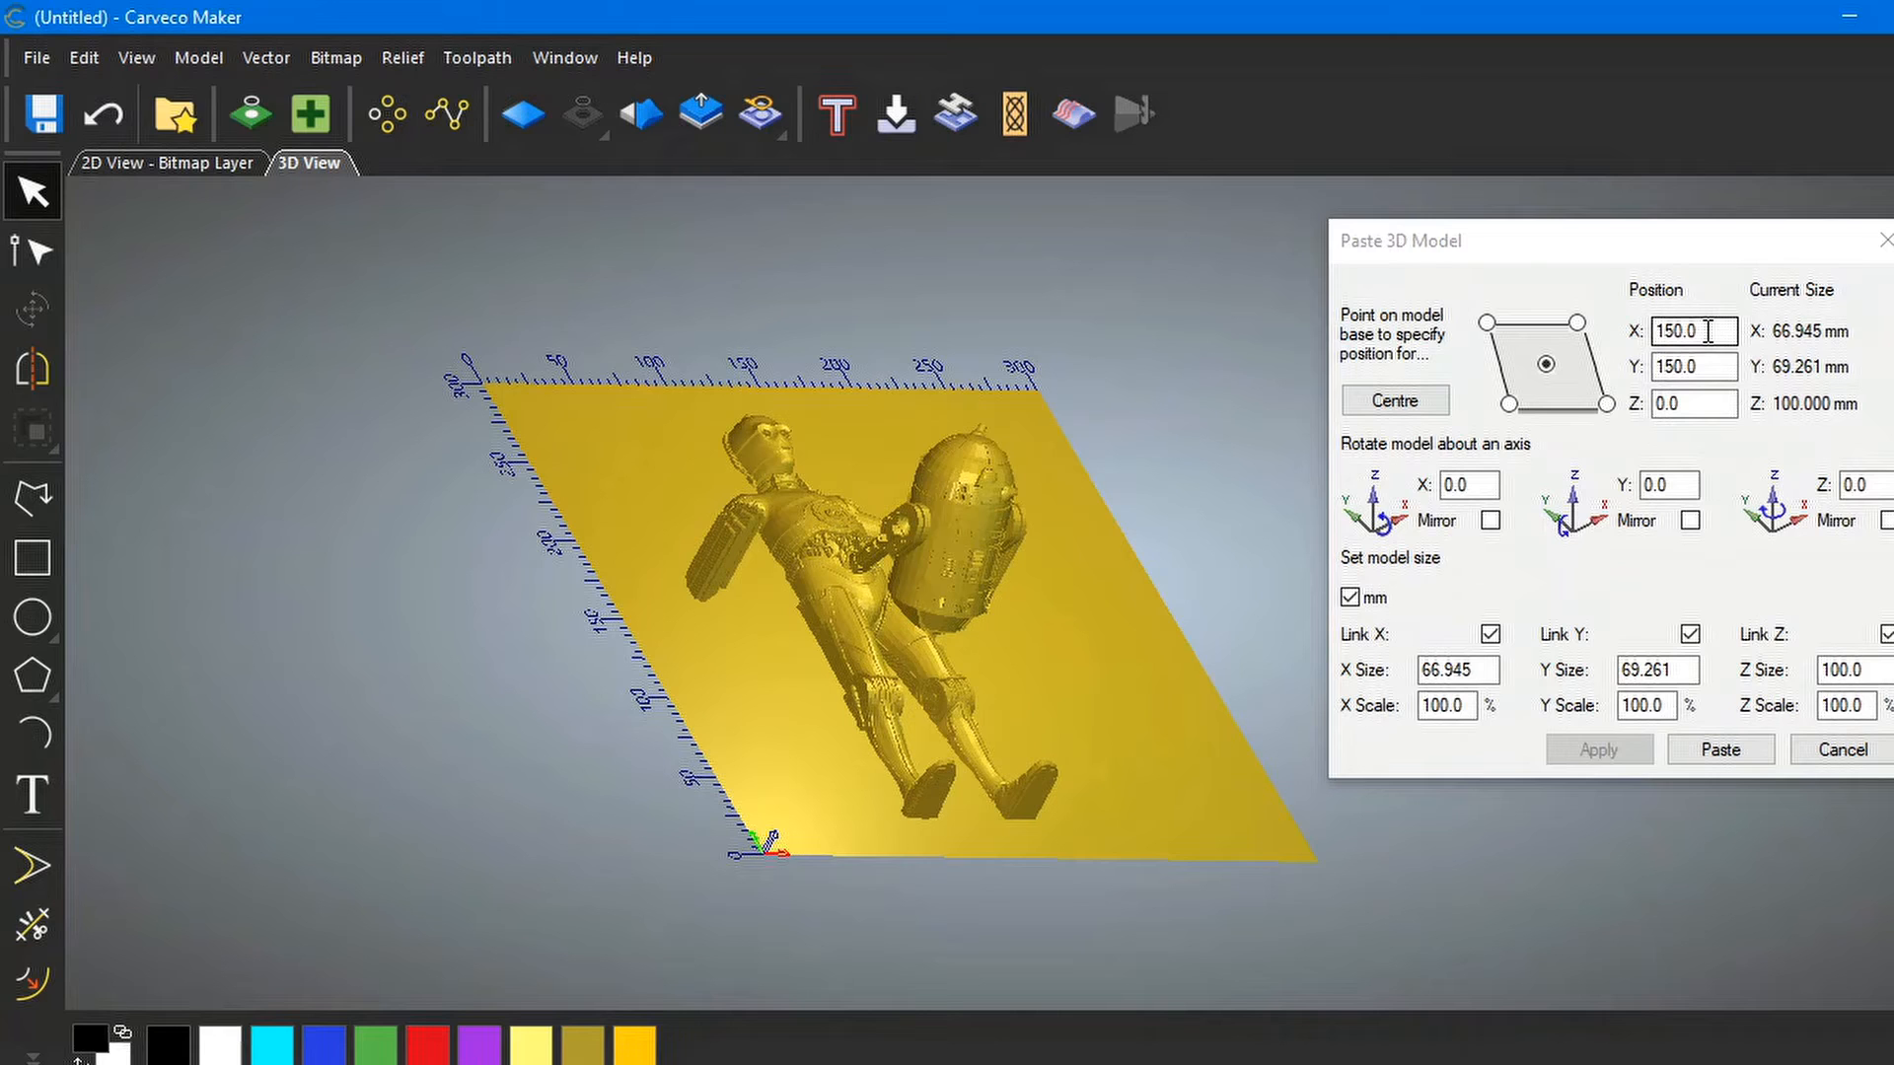
Move R2-D2 to X position 200, trying 180 first, and check it from several angles
left_click_drag(1707, 333, 1640, 334)
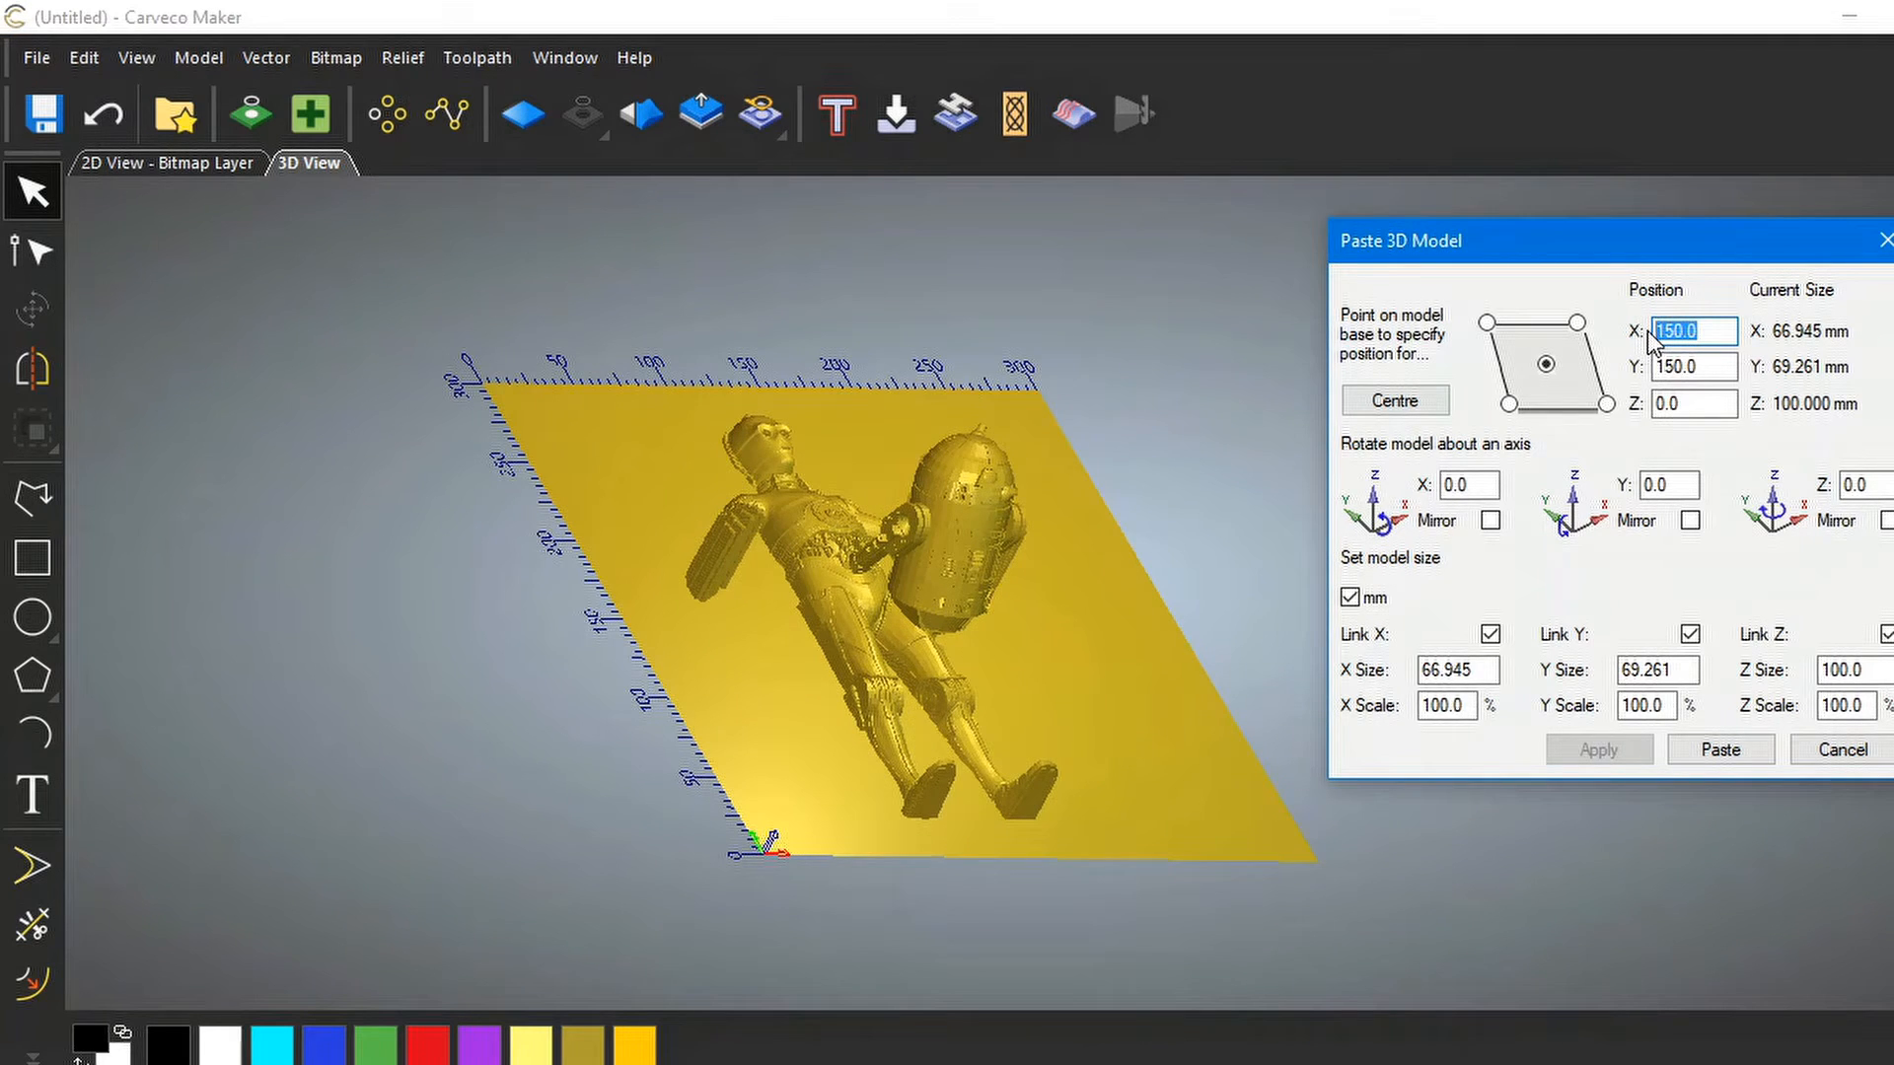
type("180")
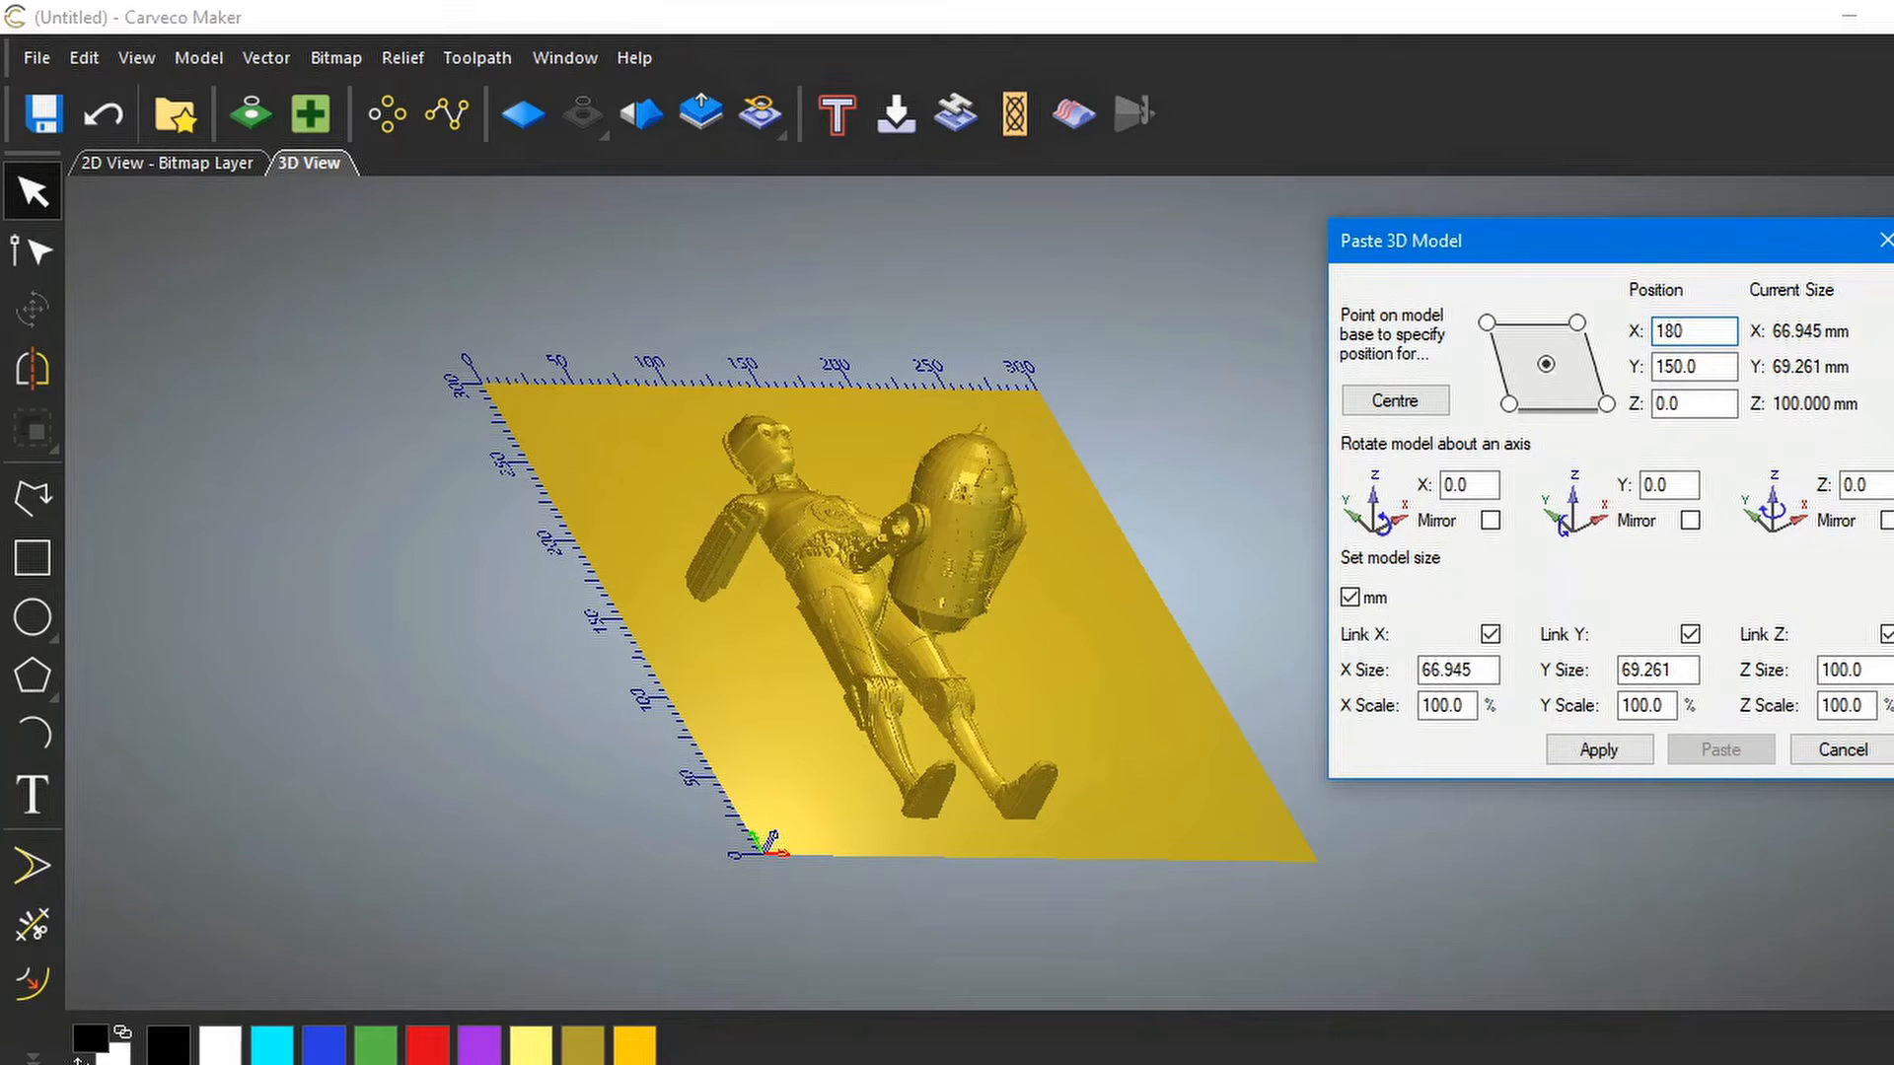
left_click(1599, 749)
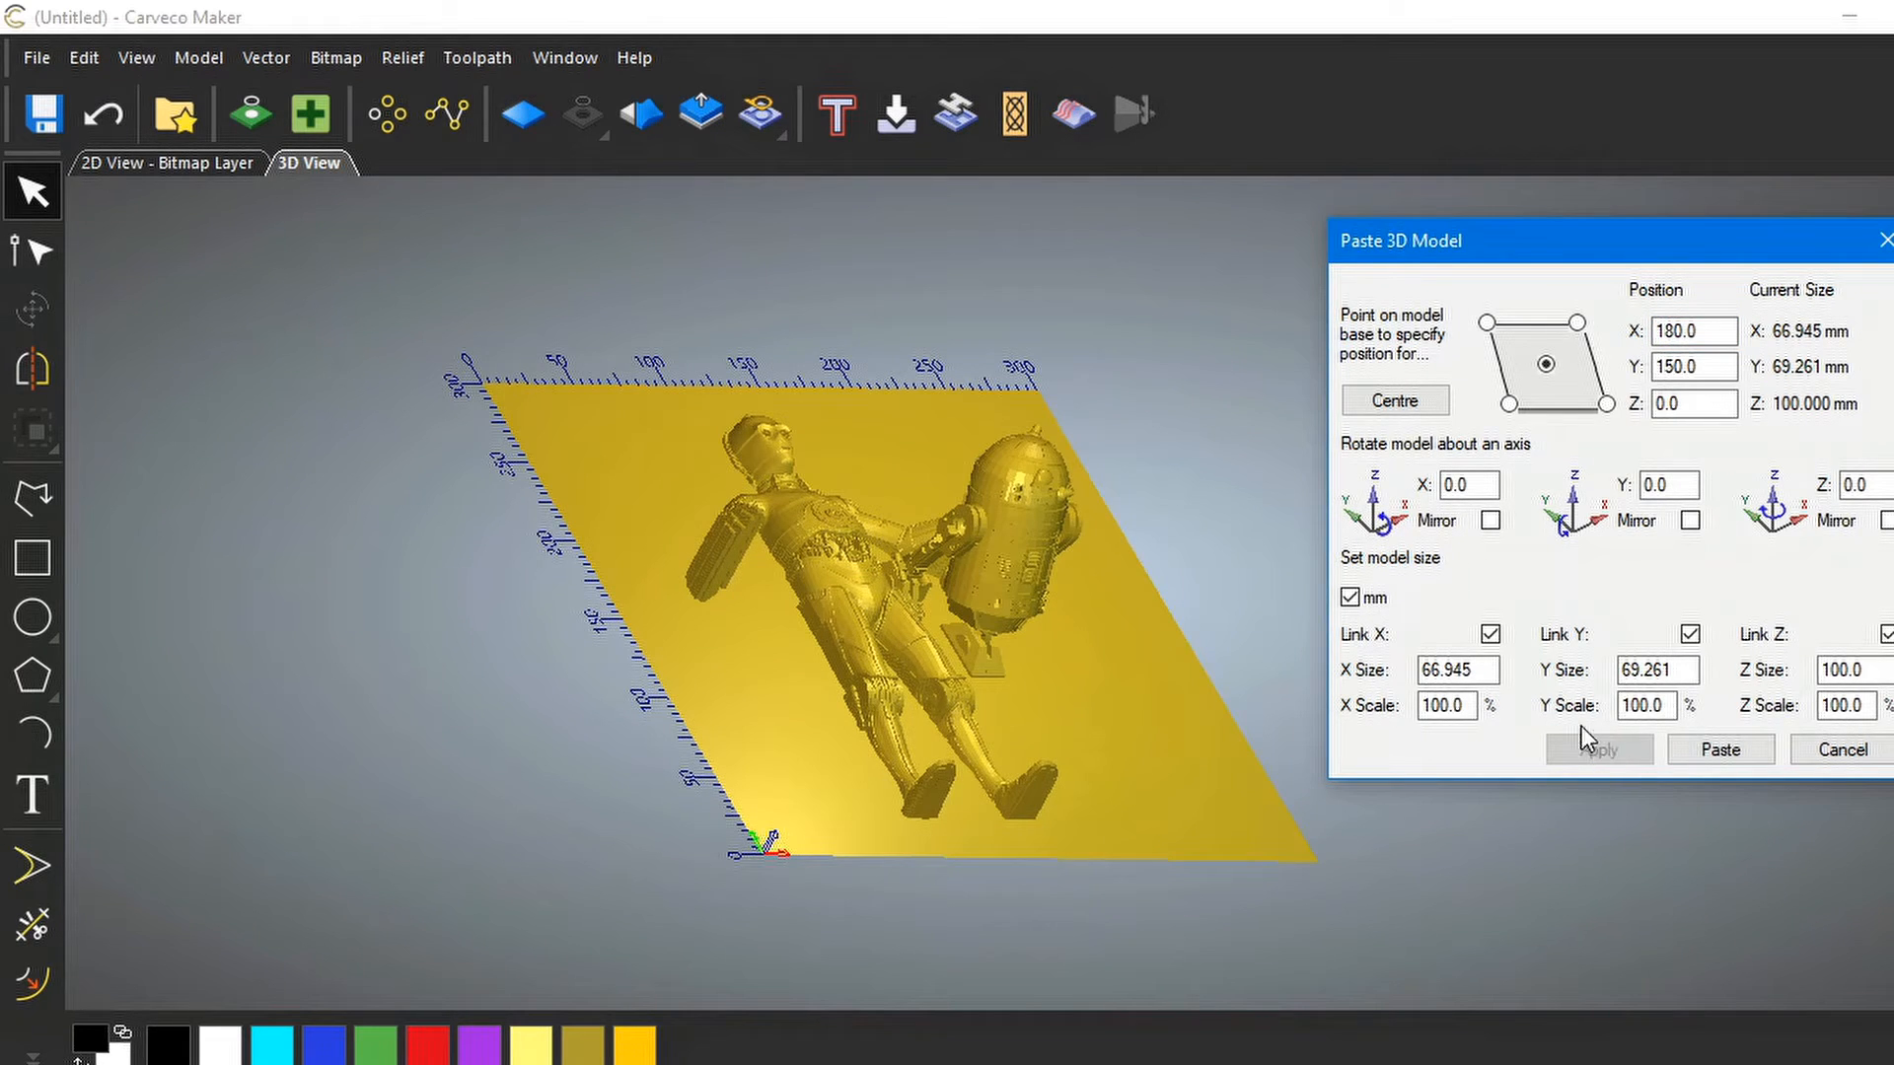
left_click_drag(1705, 330, 1645, 328)
type("200")
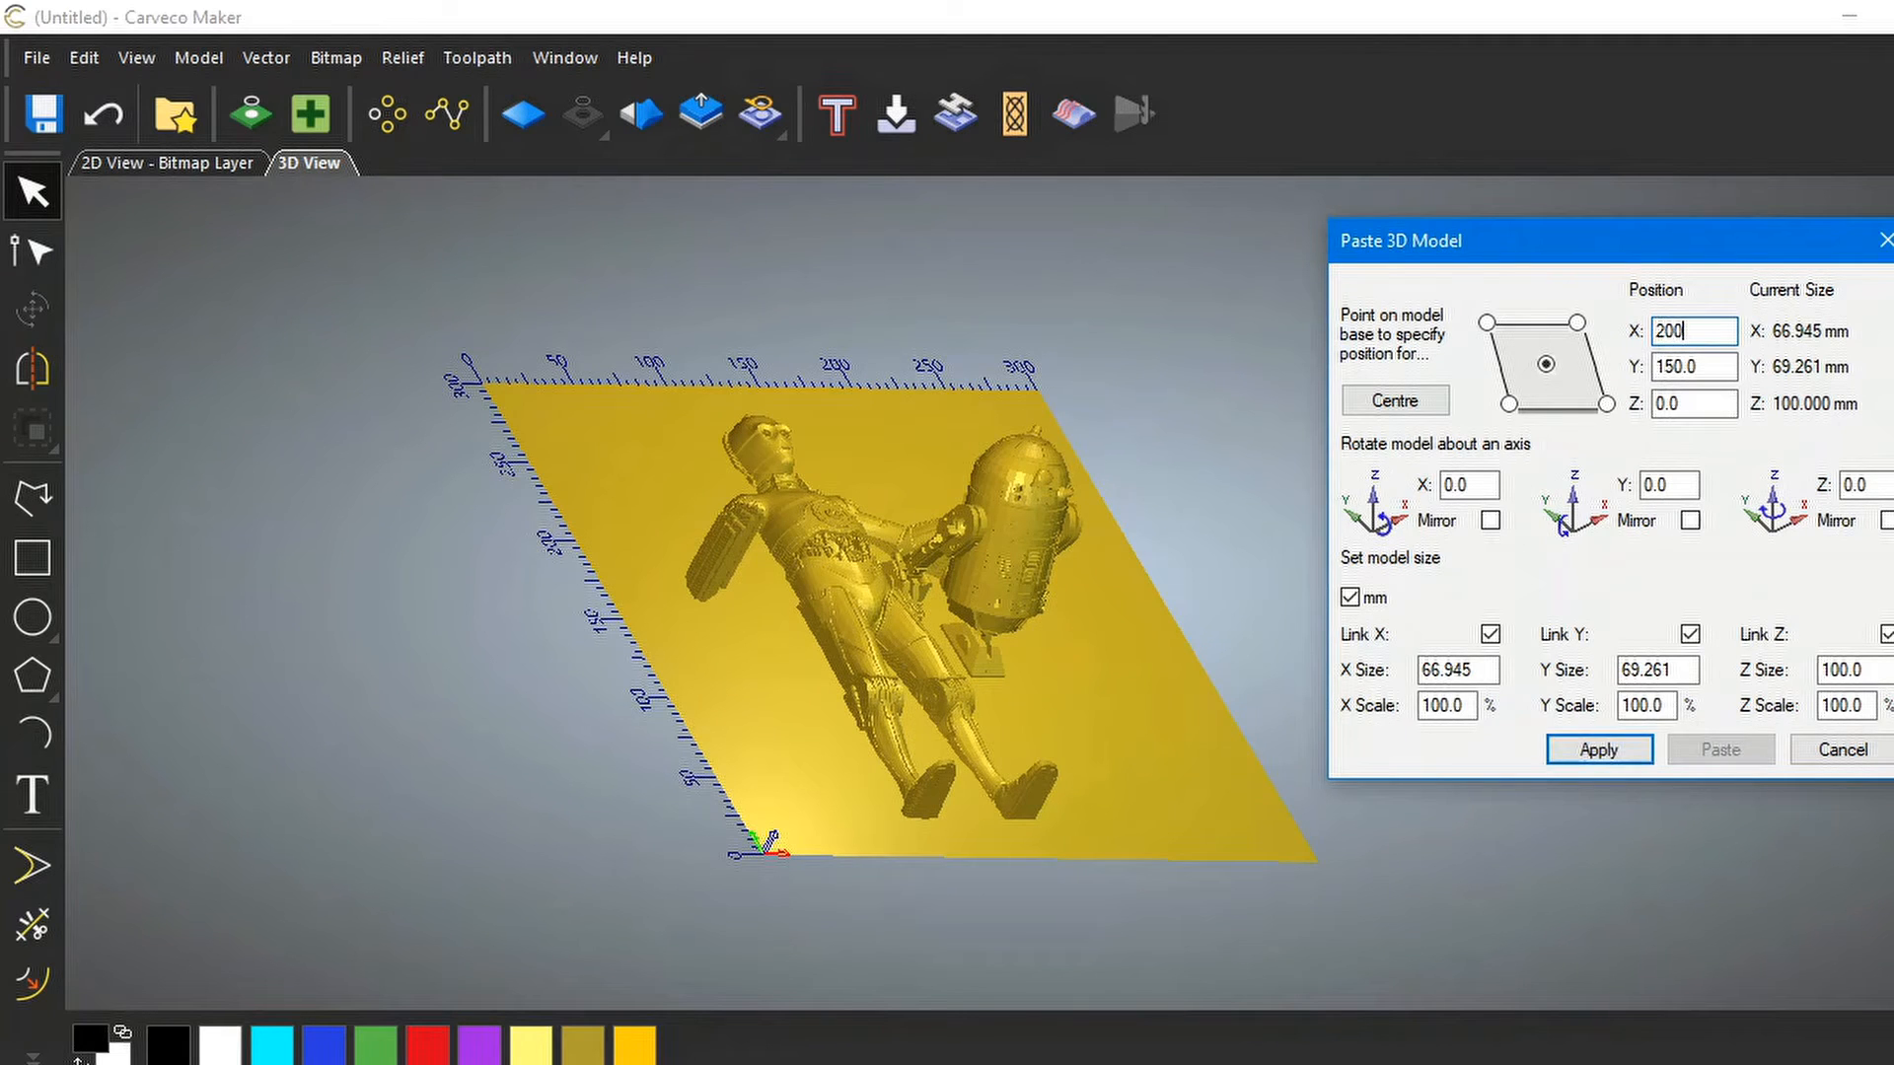
left_click(1592, 747)
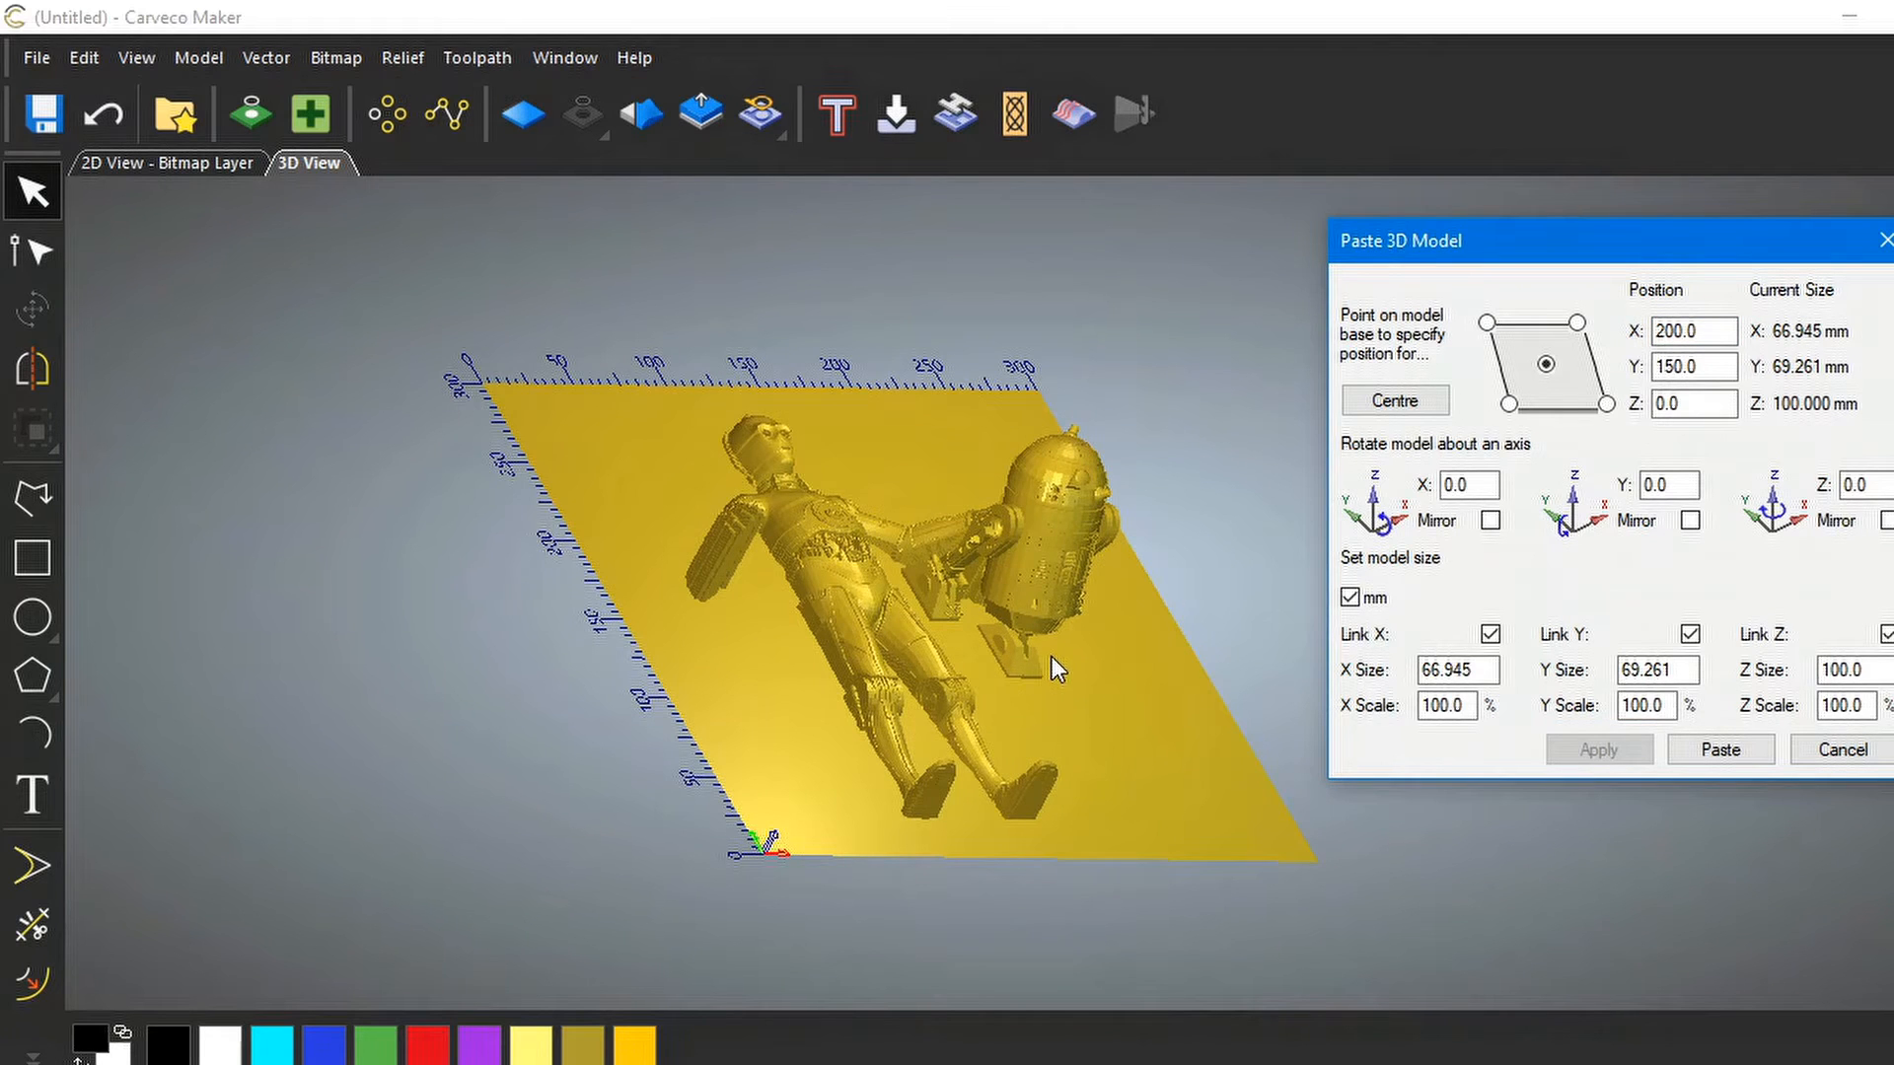
left_click_drag(1051, 655, 779, 738)
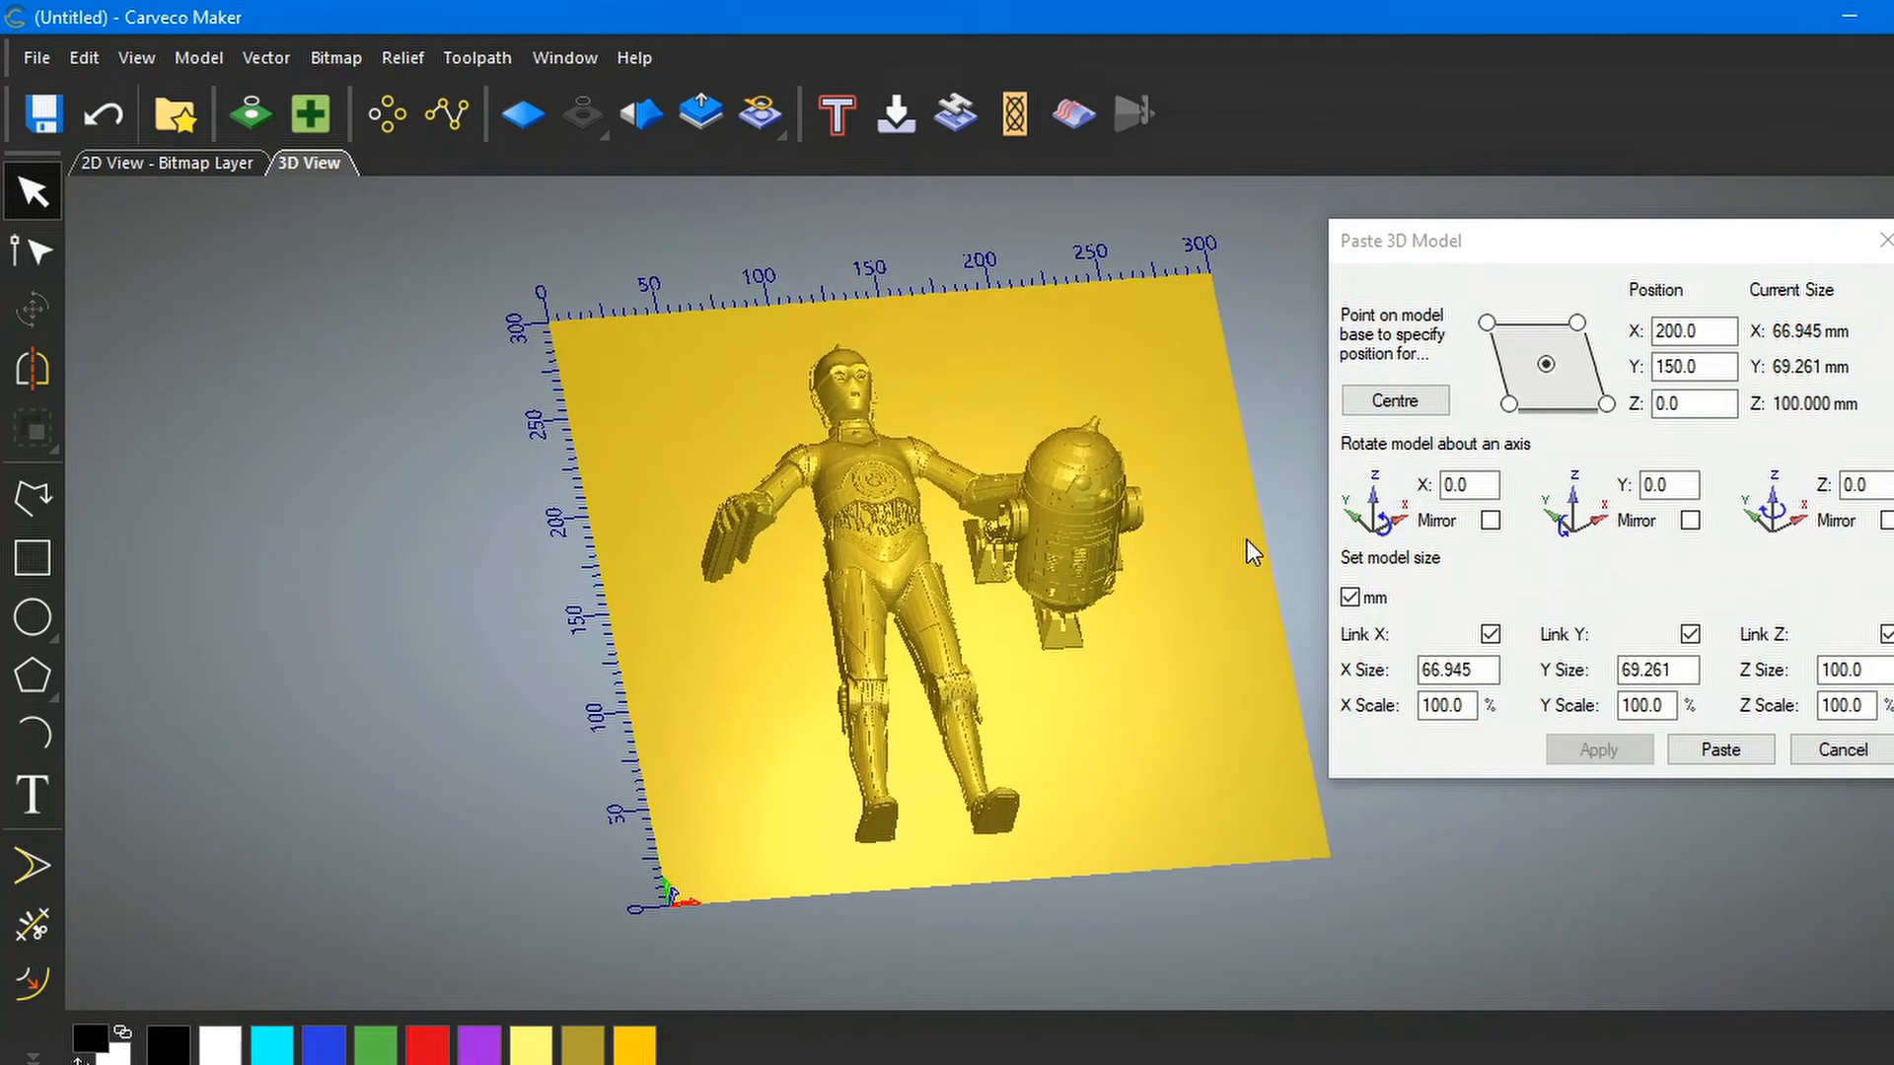
left_click_drag(1061, 600, 1133, 453)
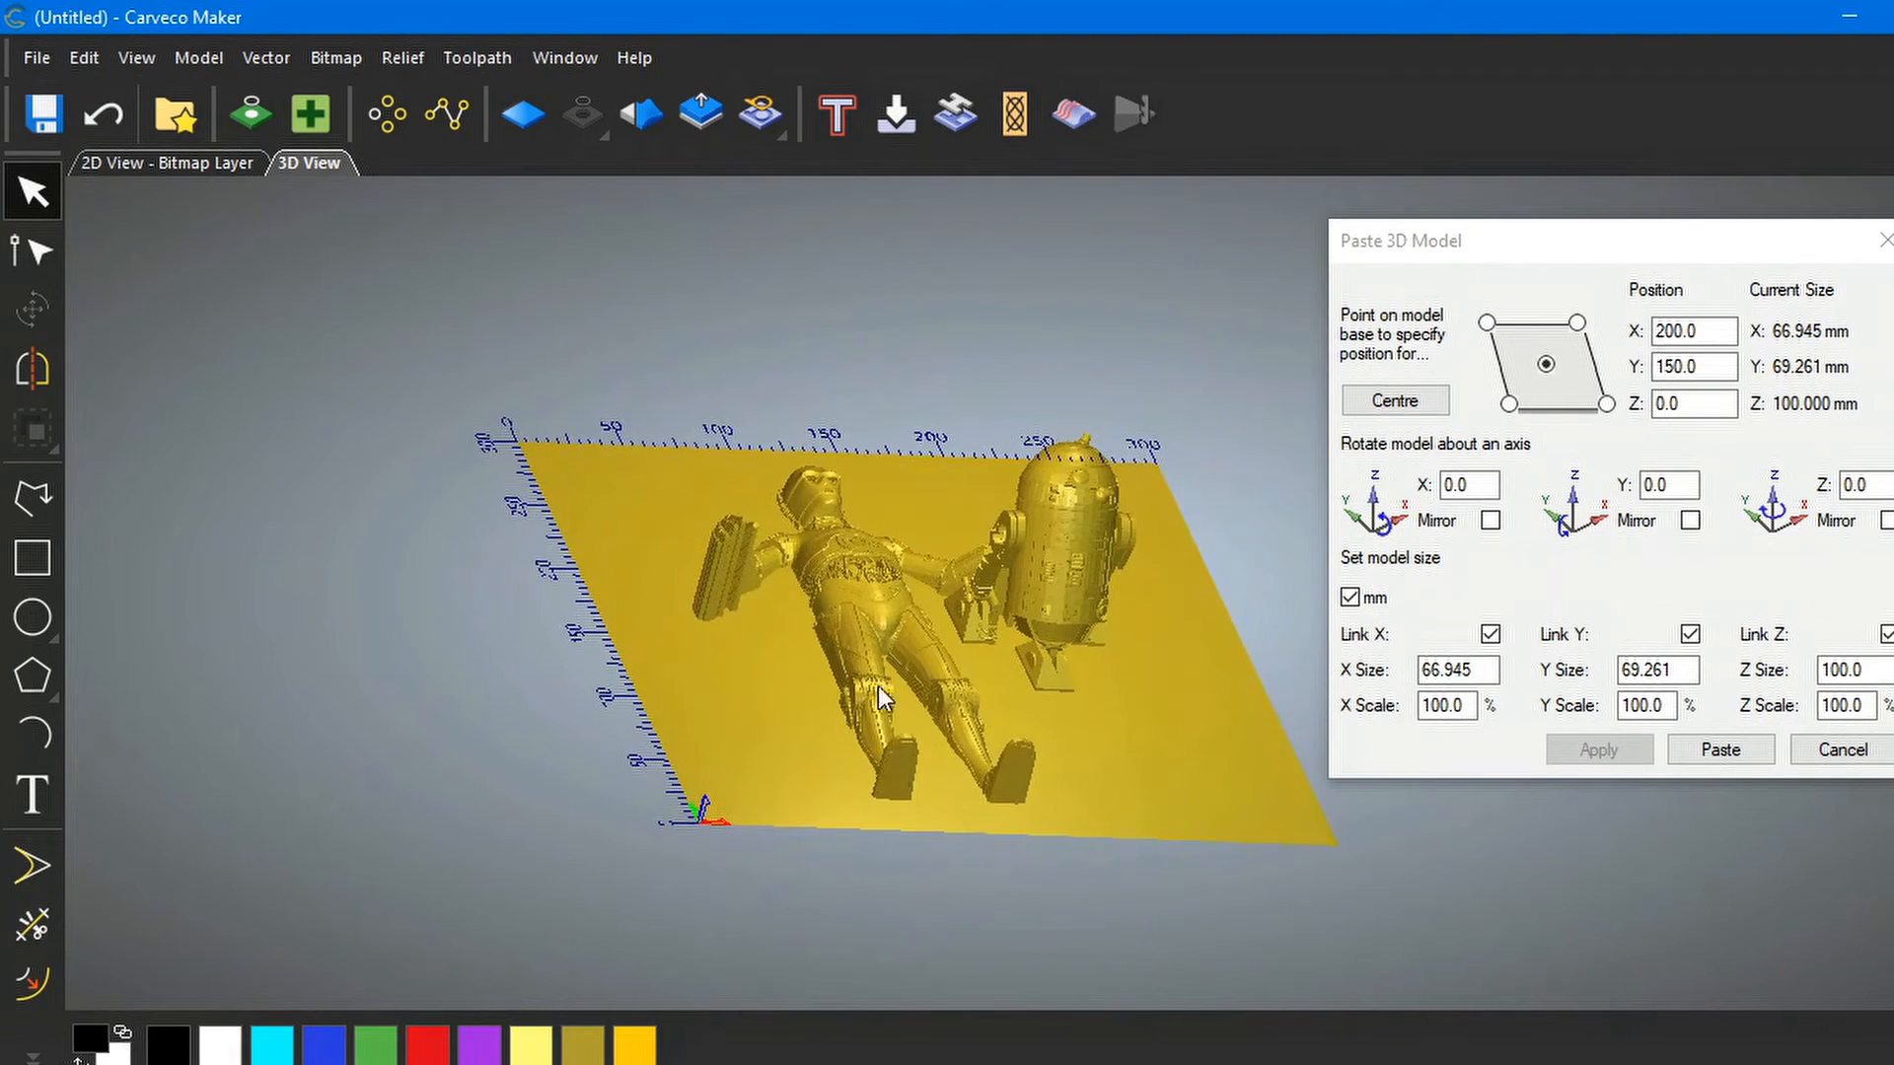
left_click_drag(913, 749, 1086, 766)
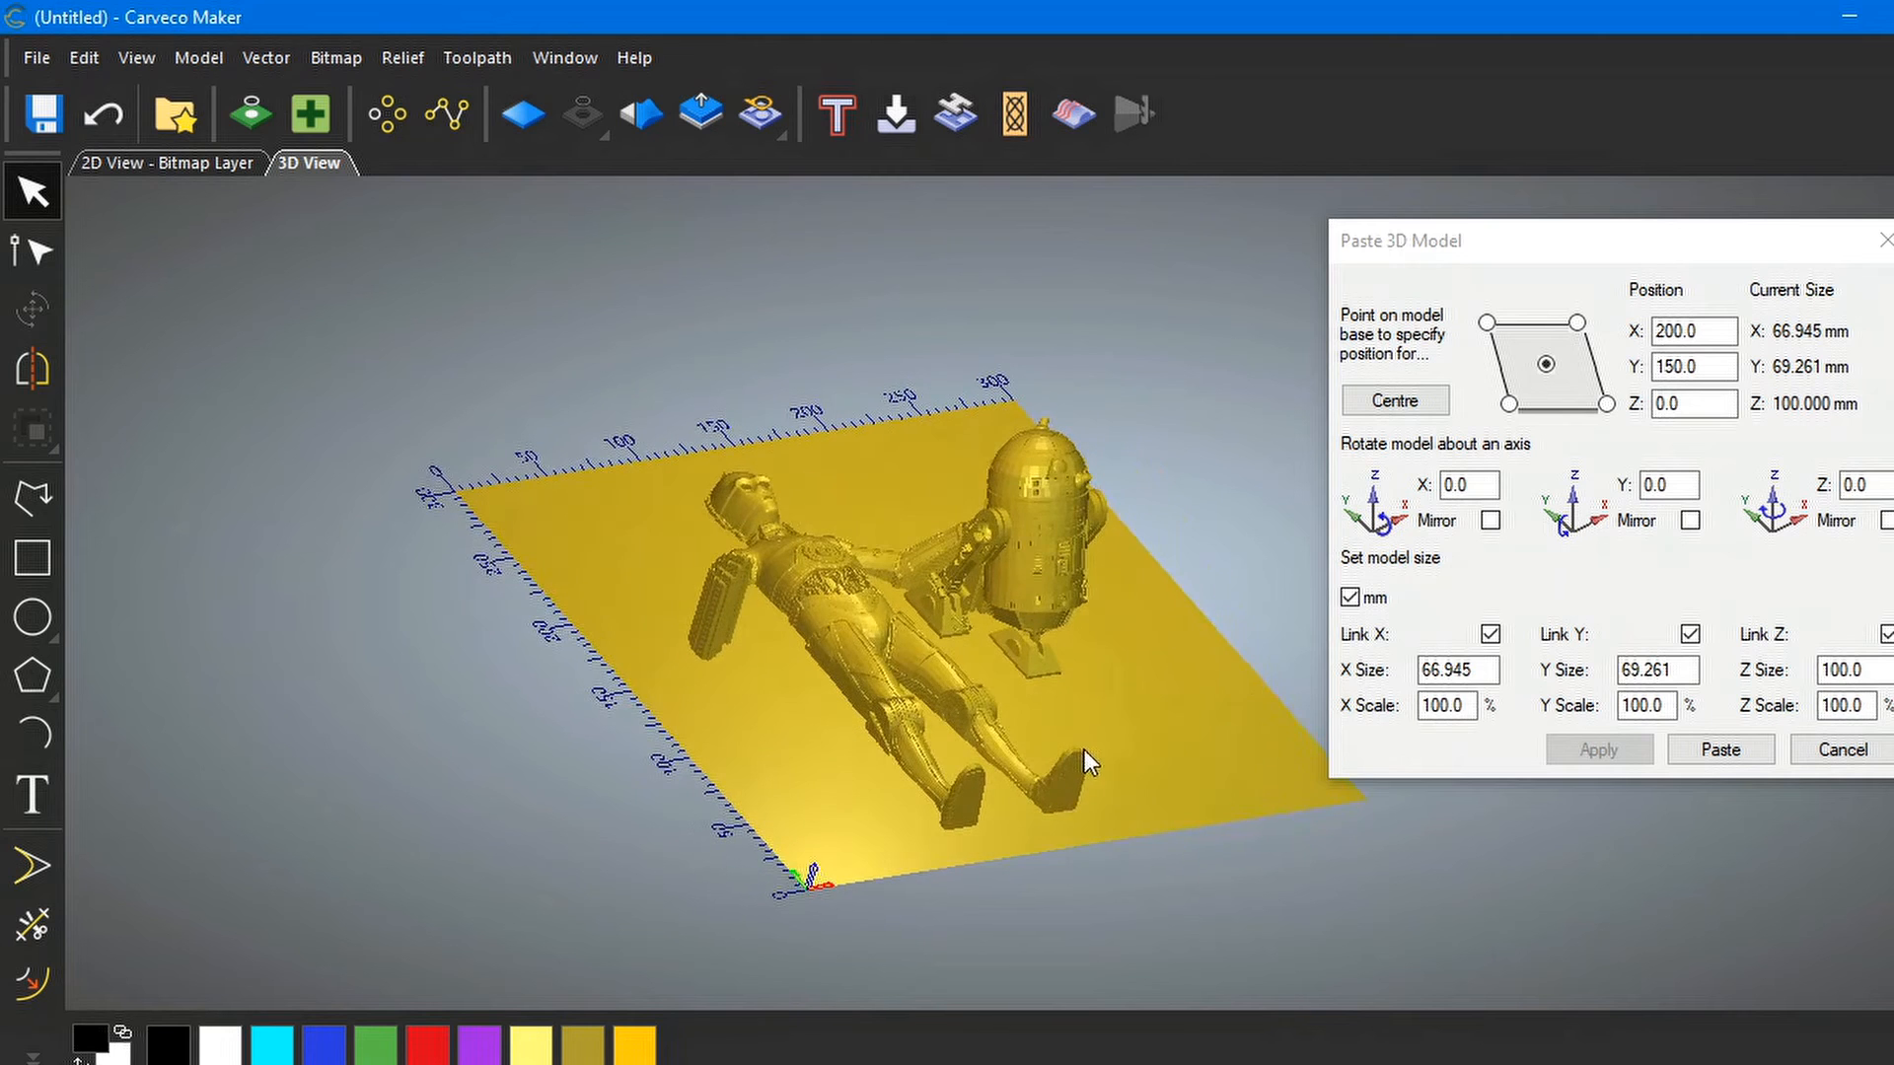
Rotate R2-D2 90° about the X axis so it lies flat, then re-centre it
left_click(1460, 484)
left_click_drag(1460, 485, 1429, 489)
type("90")
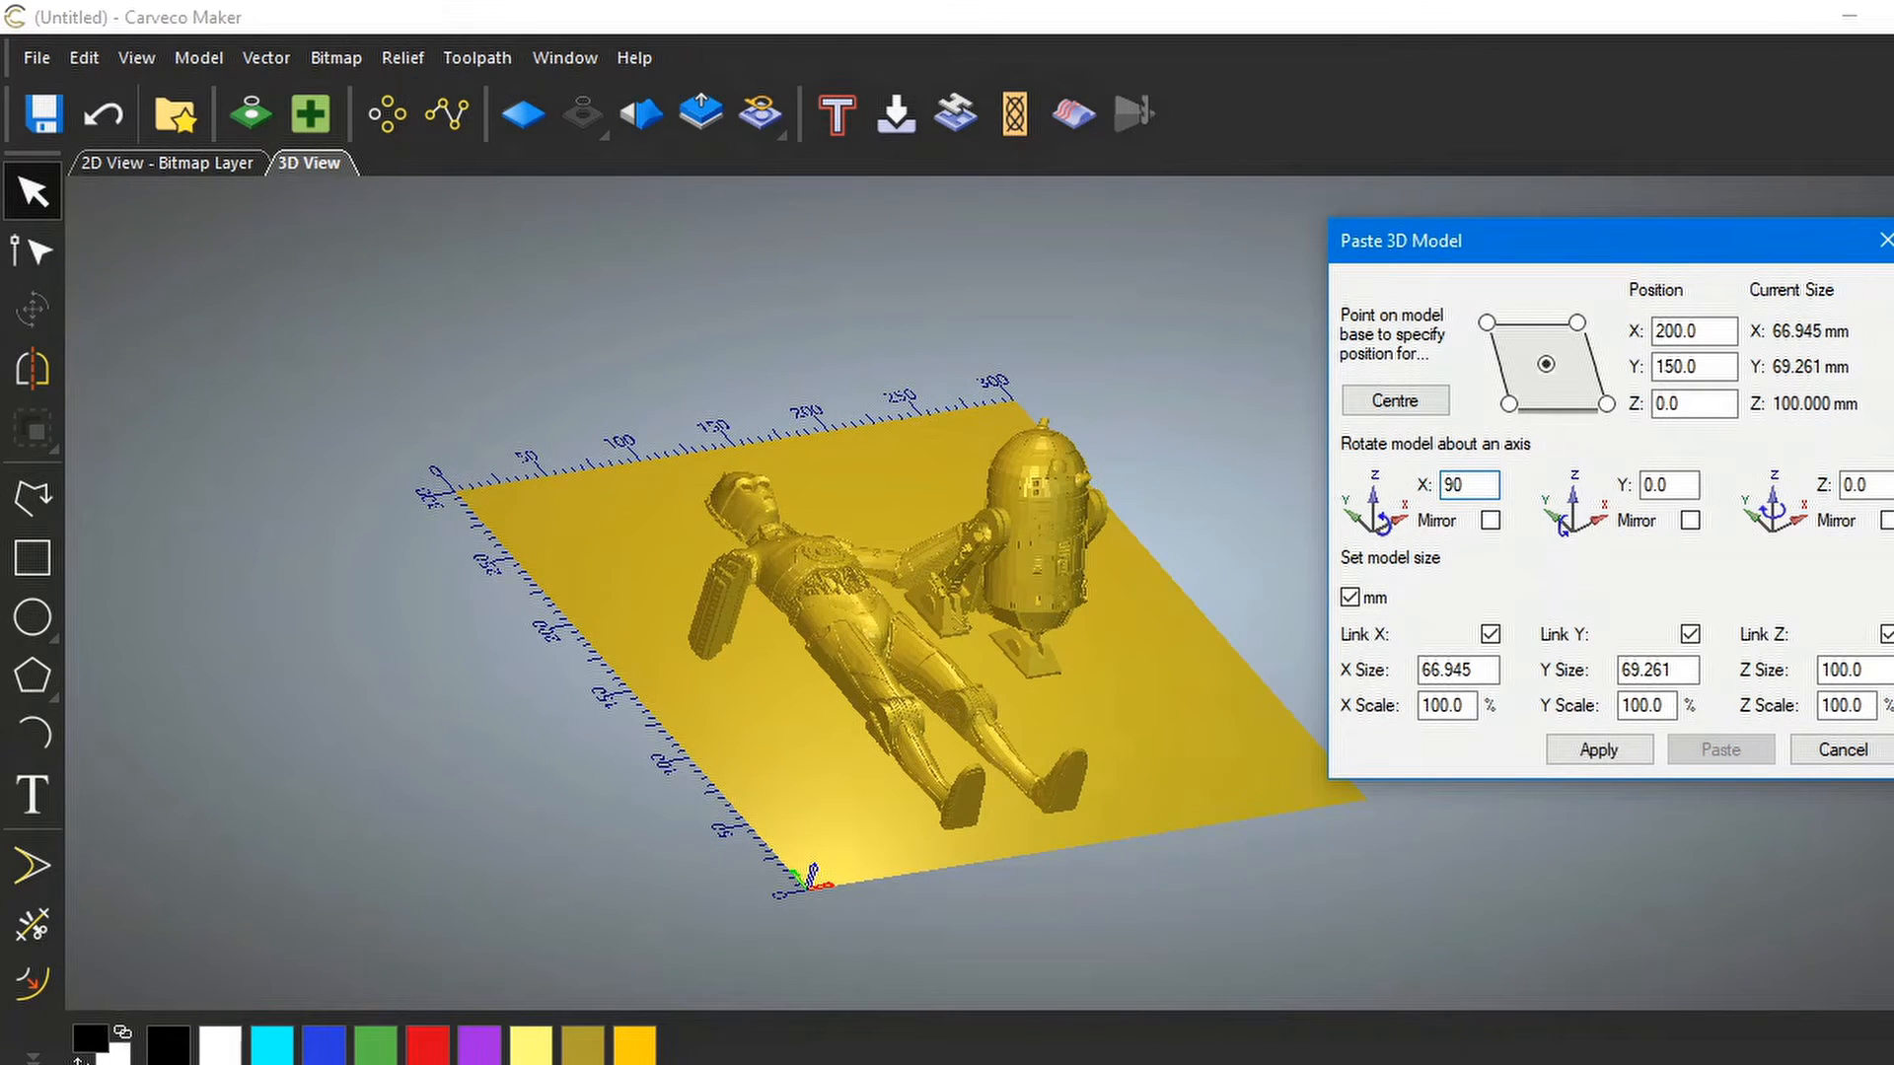
left_click(1598, 752)
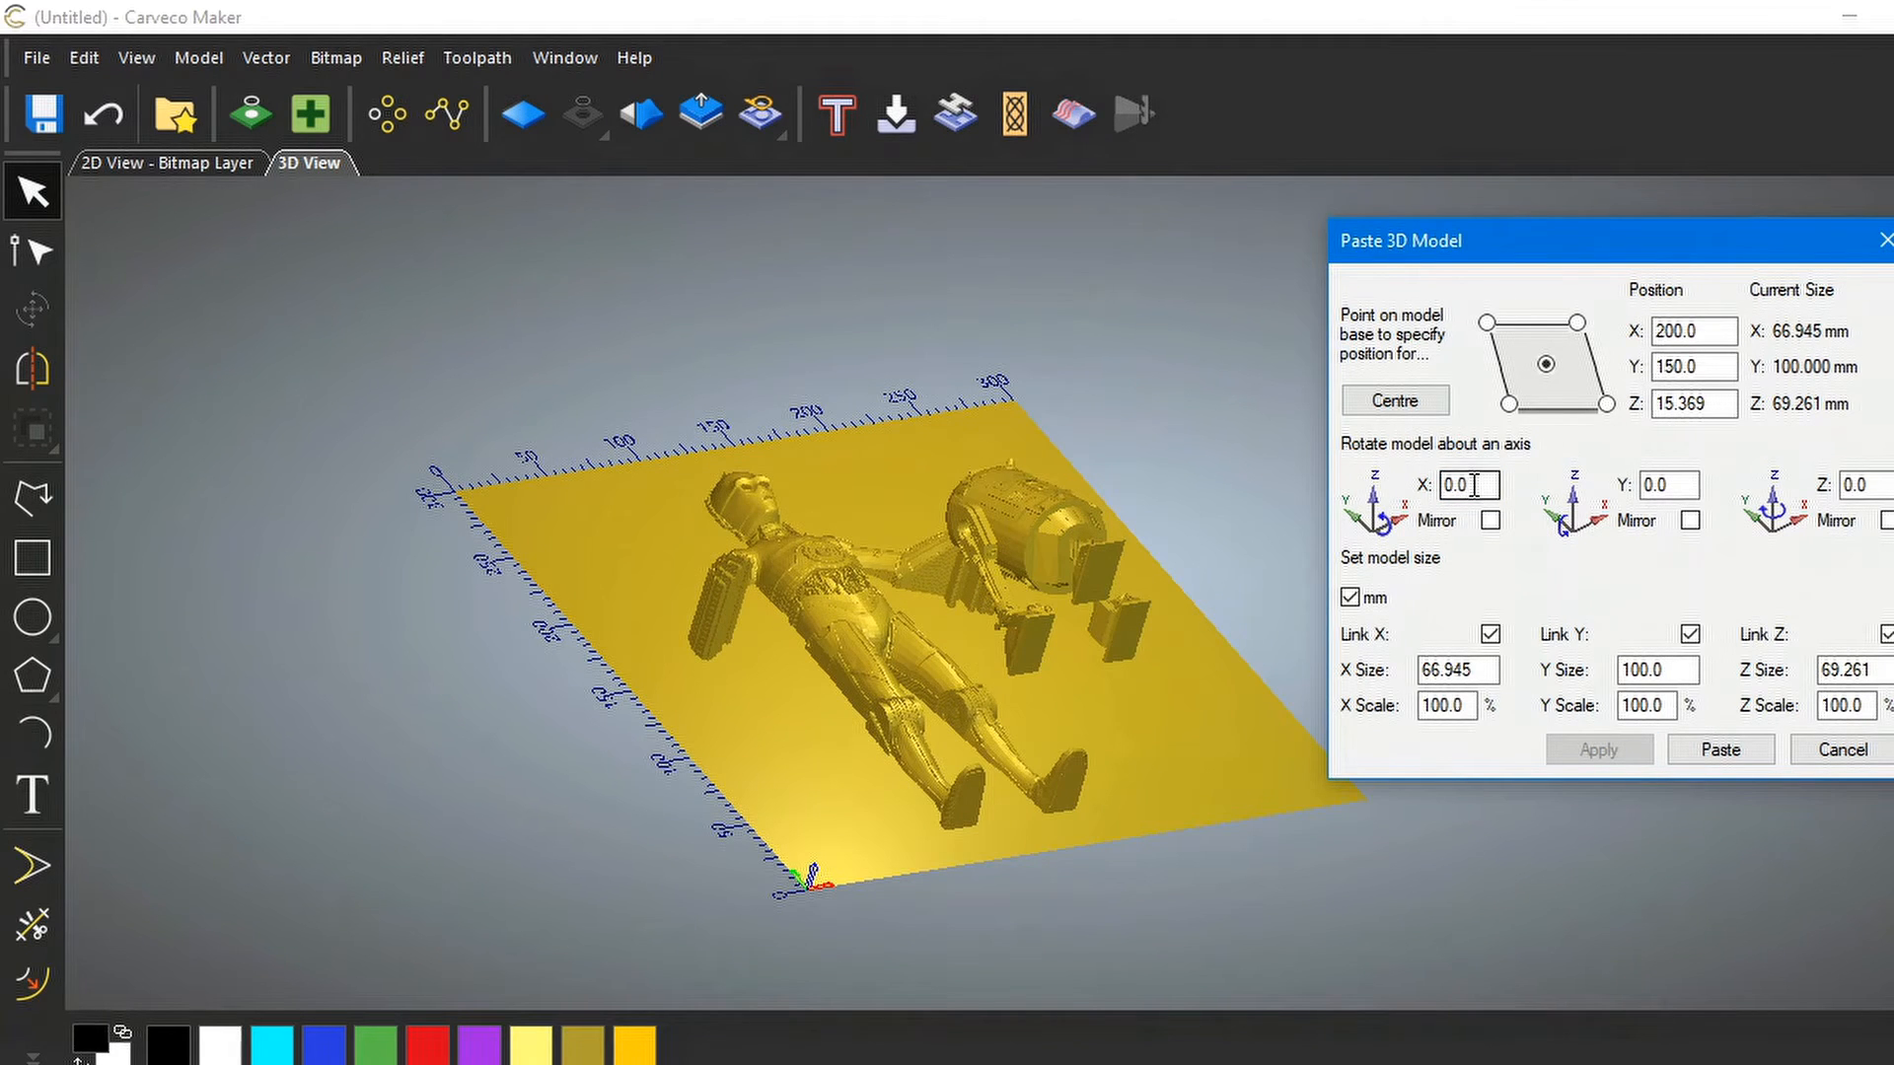
left_click(1394, 401)
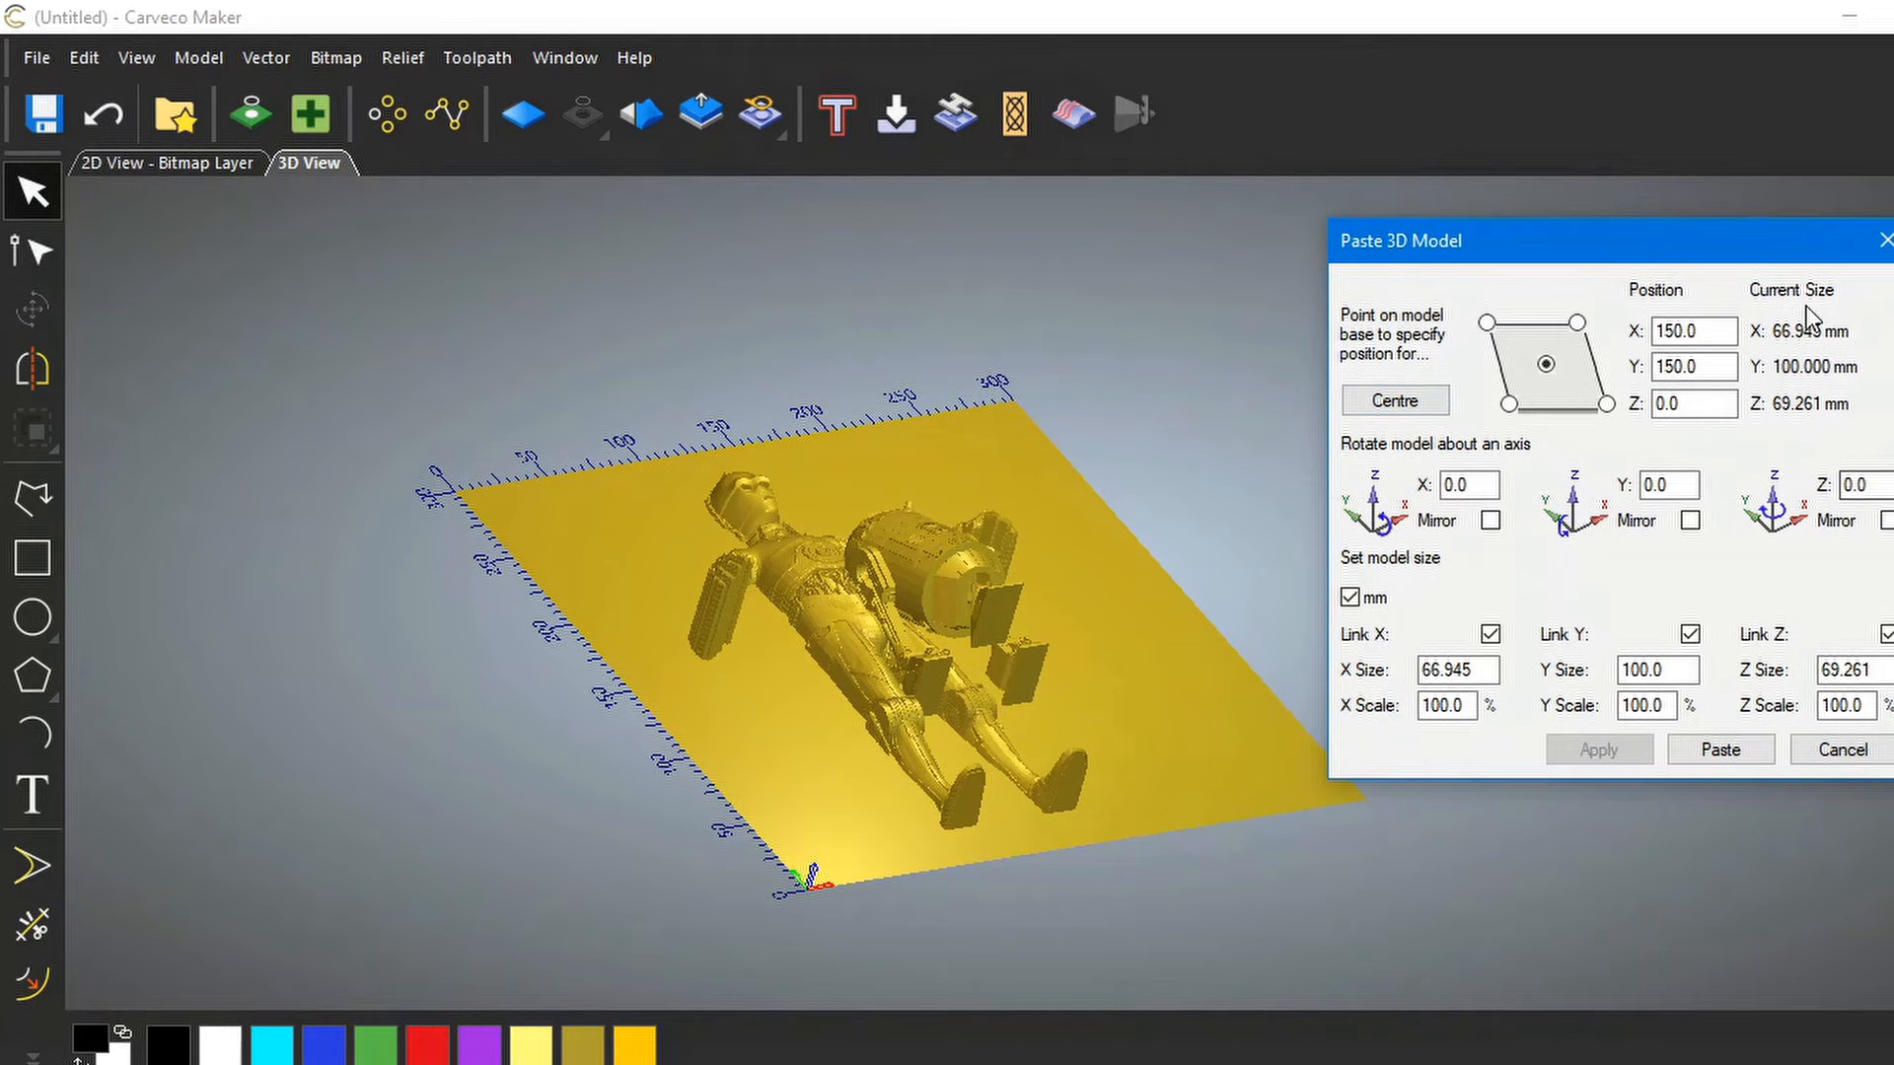
Set R2-D2's X position to 200
double_click(1693, 336)
type("200")
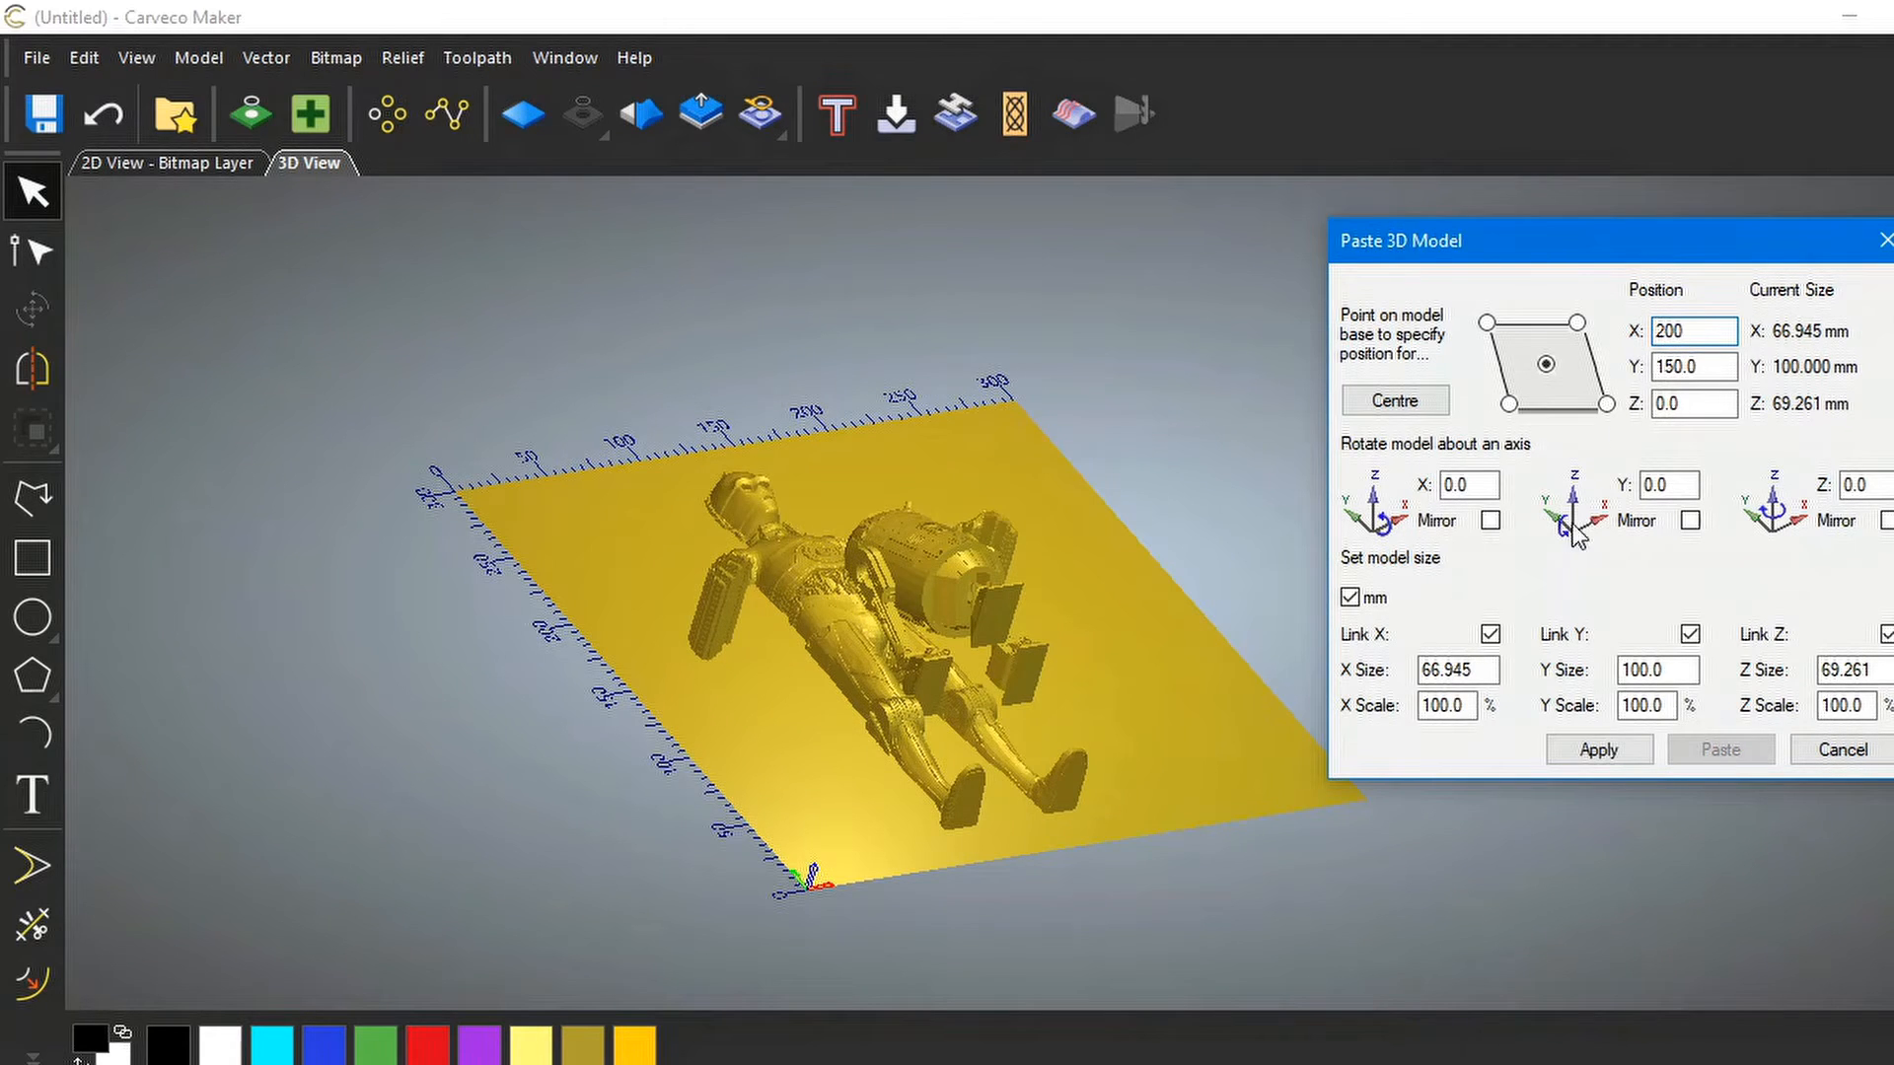
left_click(1608, 752)
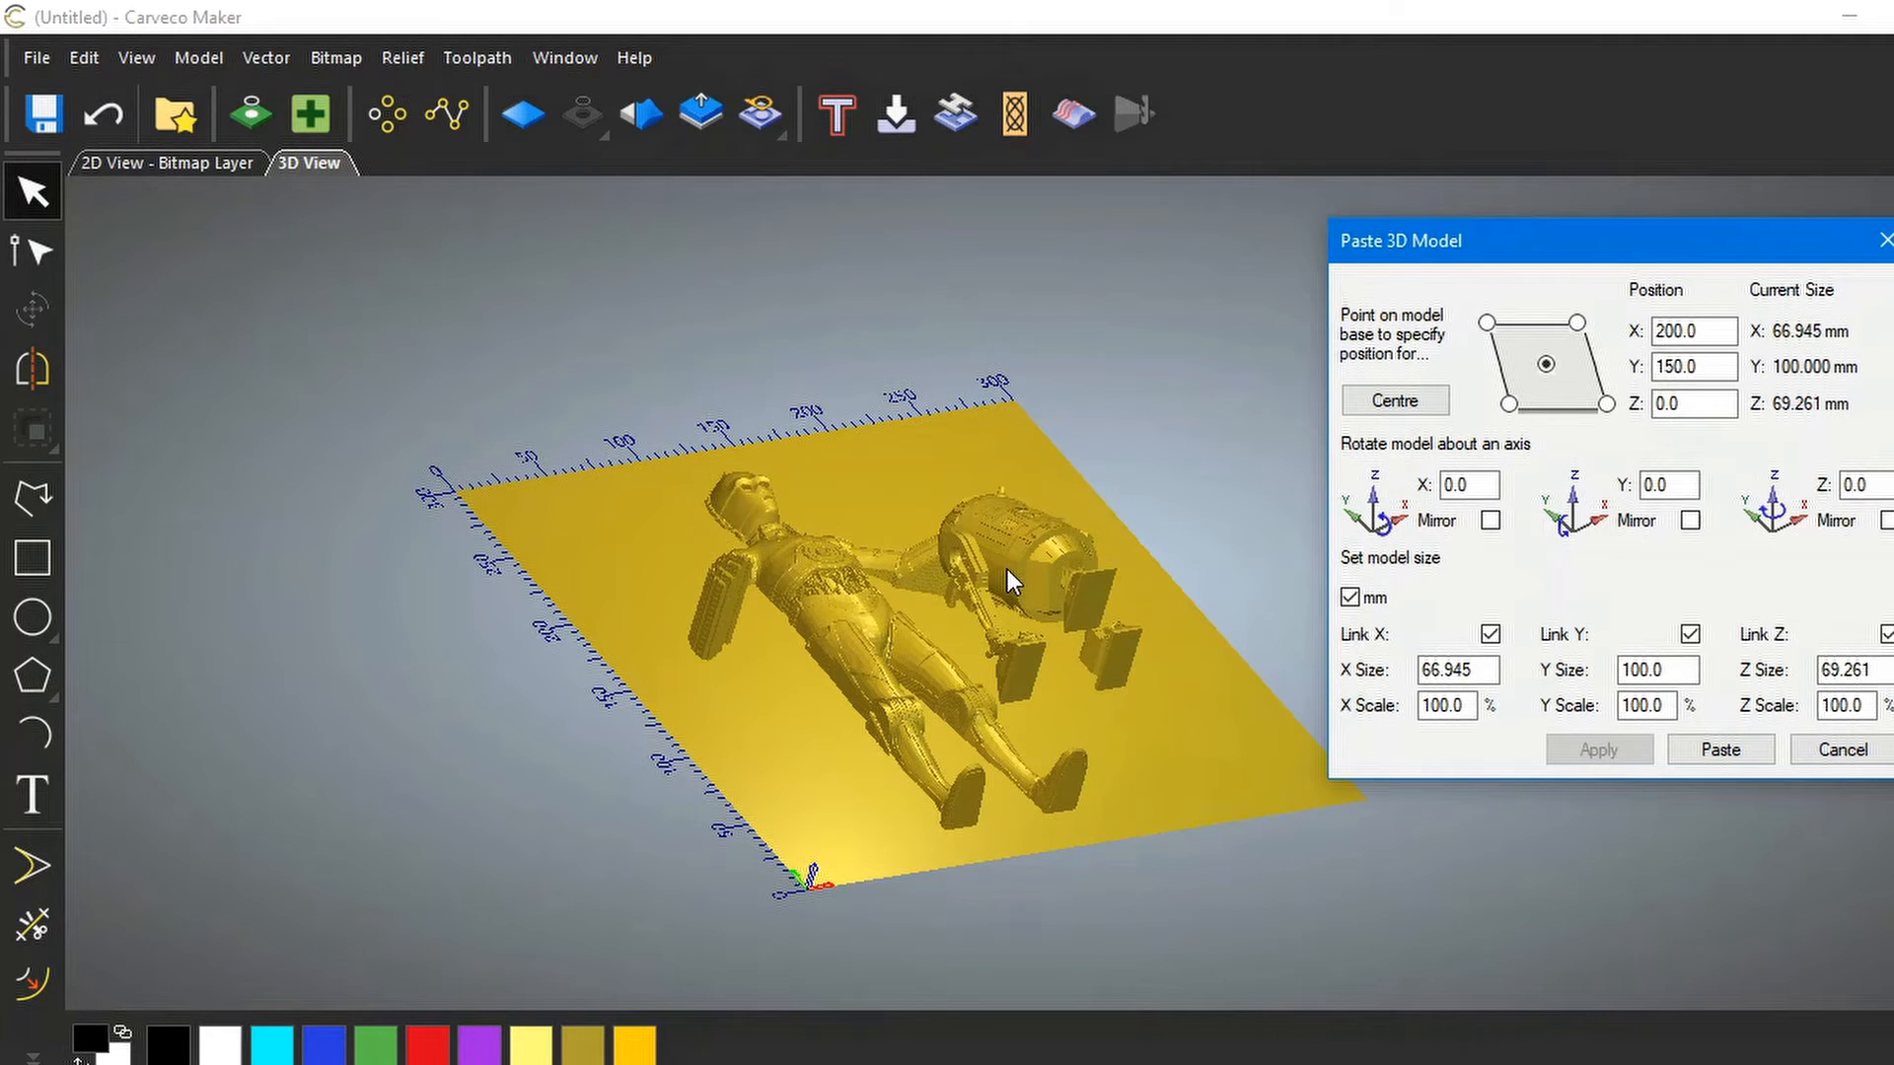
left_click_drag(1002, 584, 1217, 505)
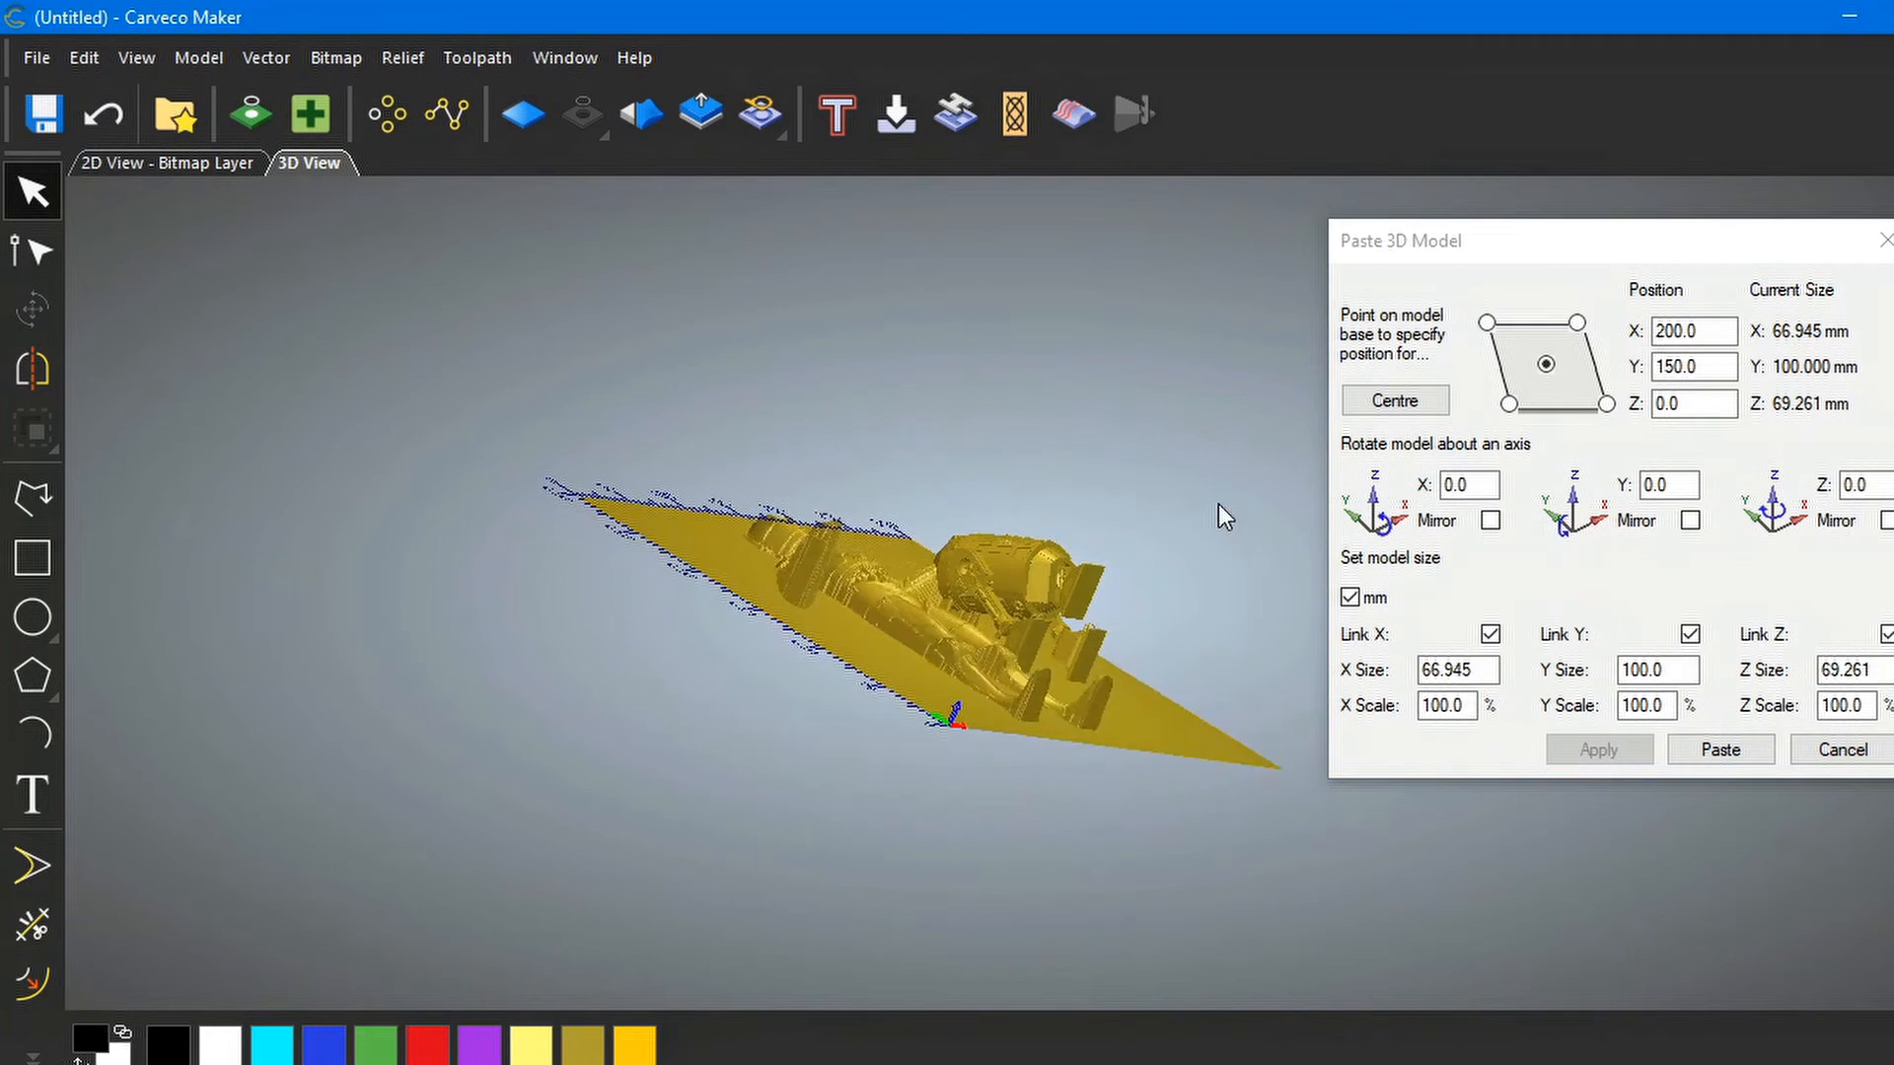
scroll(1069, 629, "up", 5)
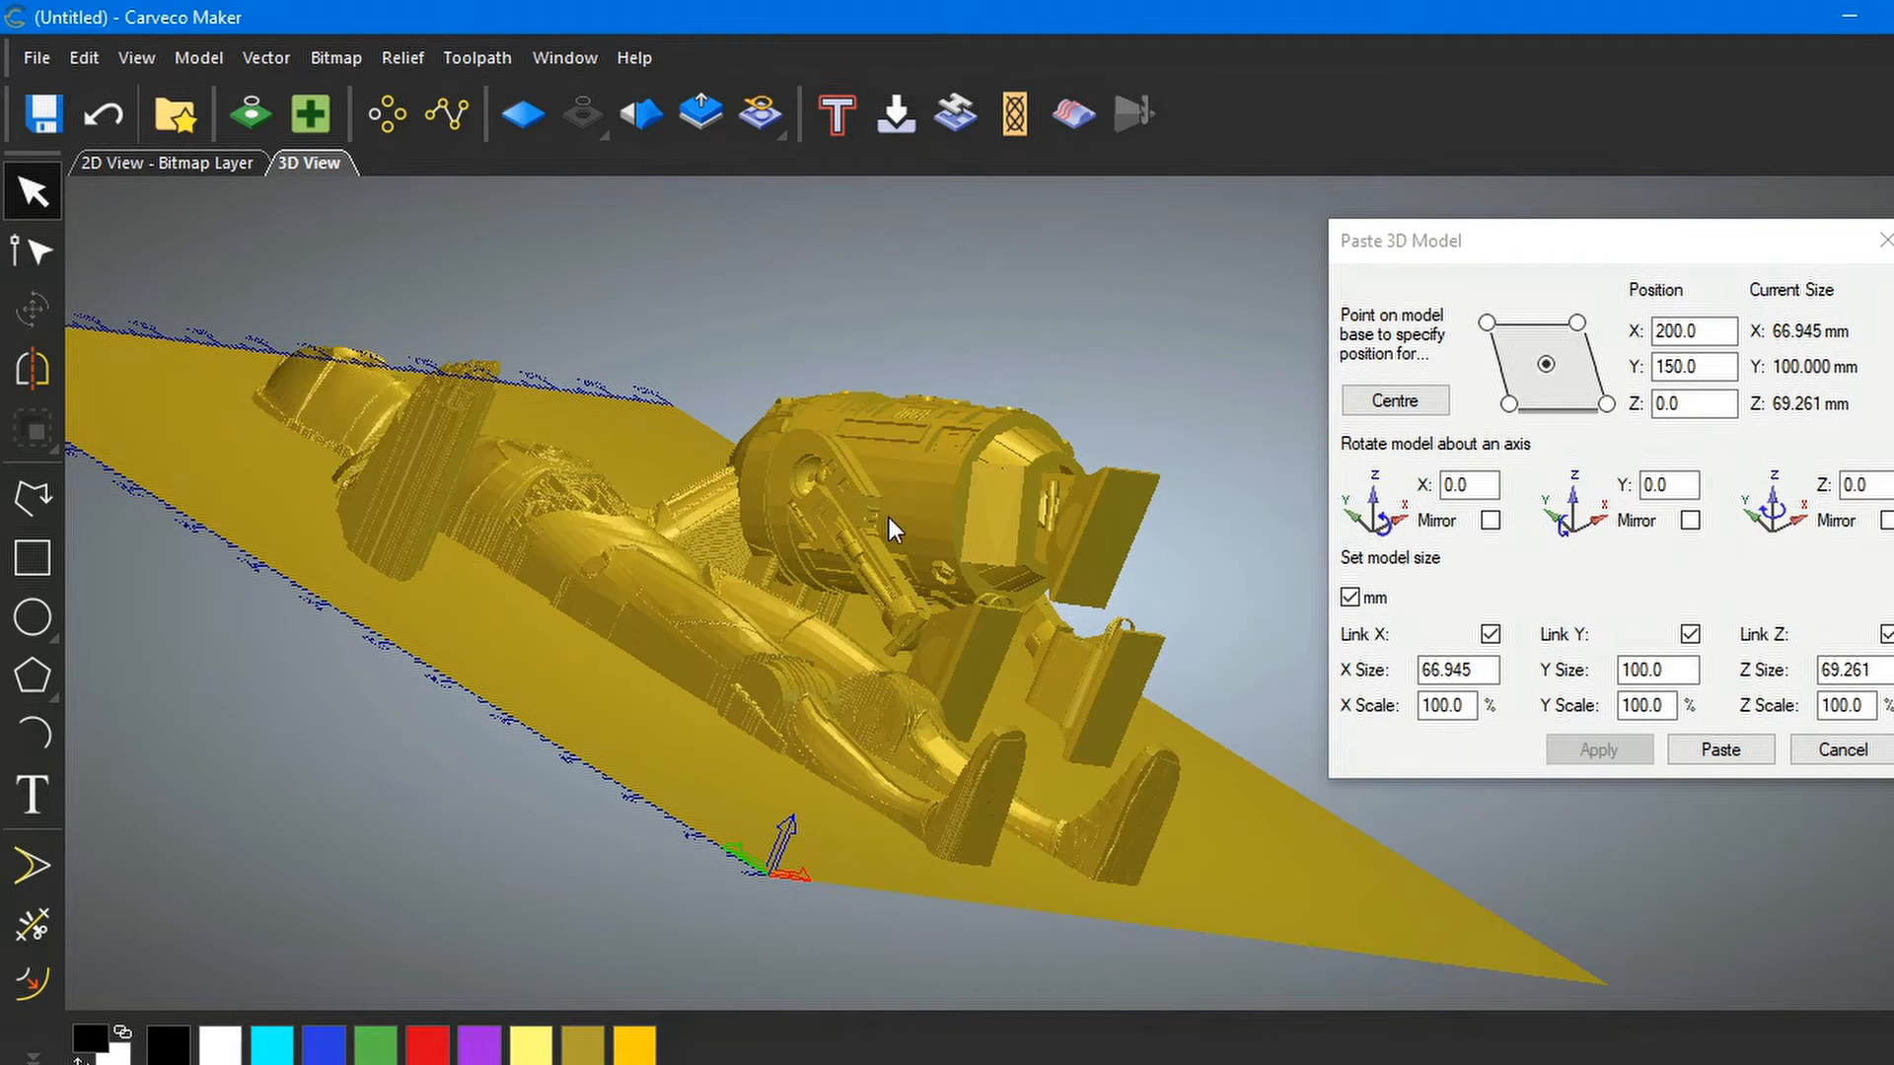
Move R2-D2 to Y position 100, trying Y 120 first
left_click(1701, 375)
left_click_drag(1701, 365, 1645, 367)
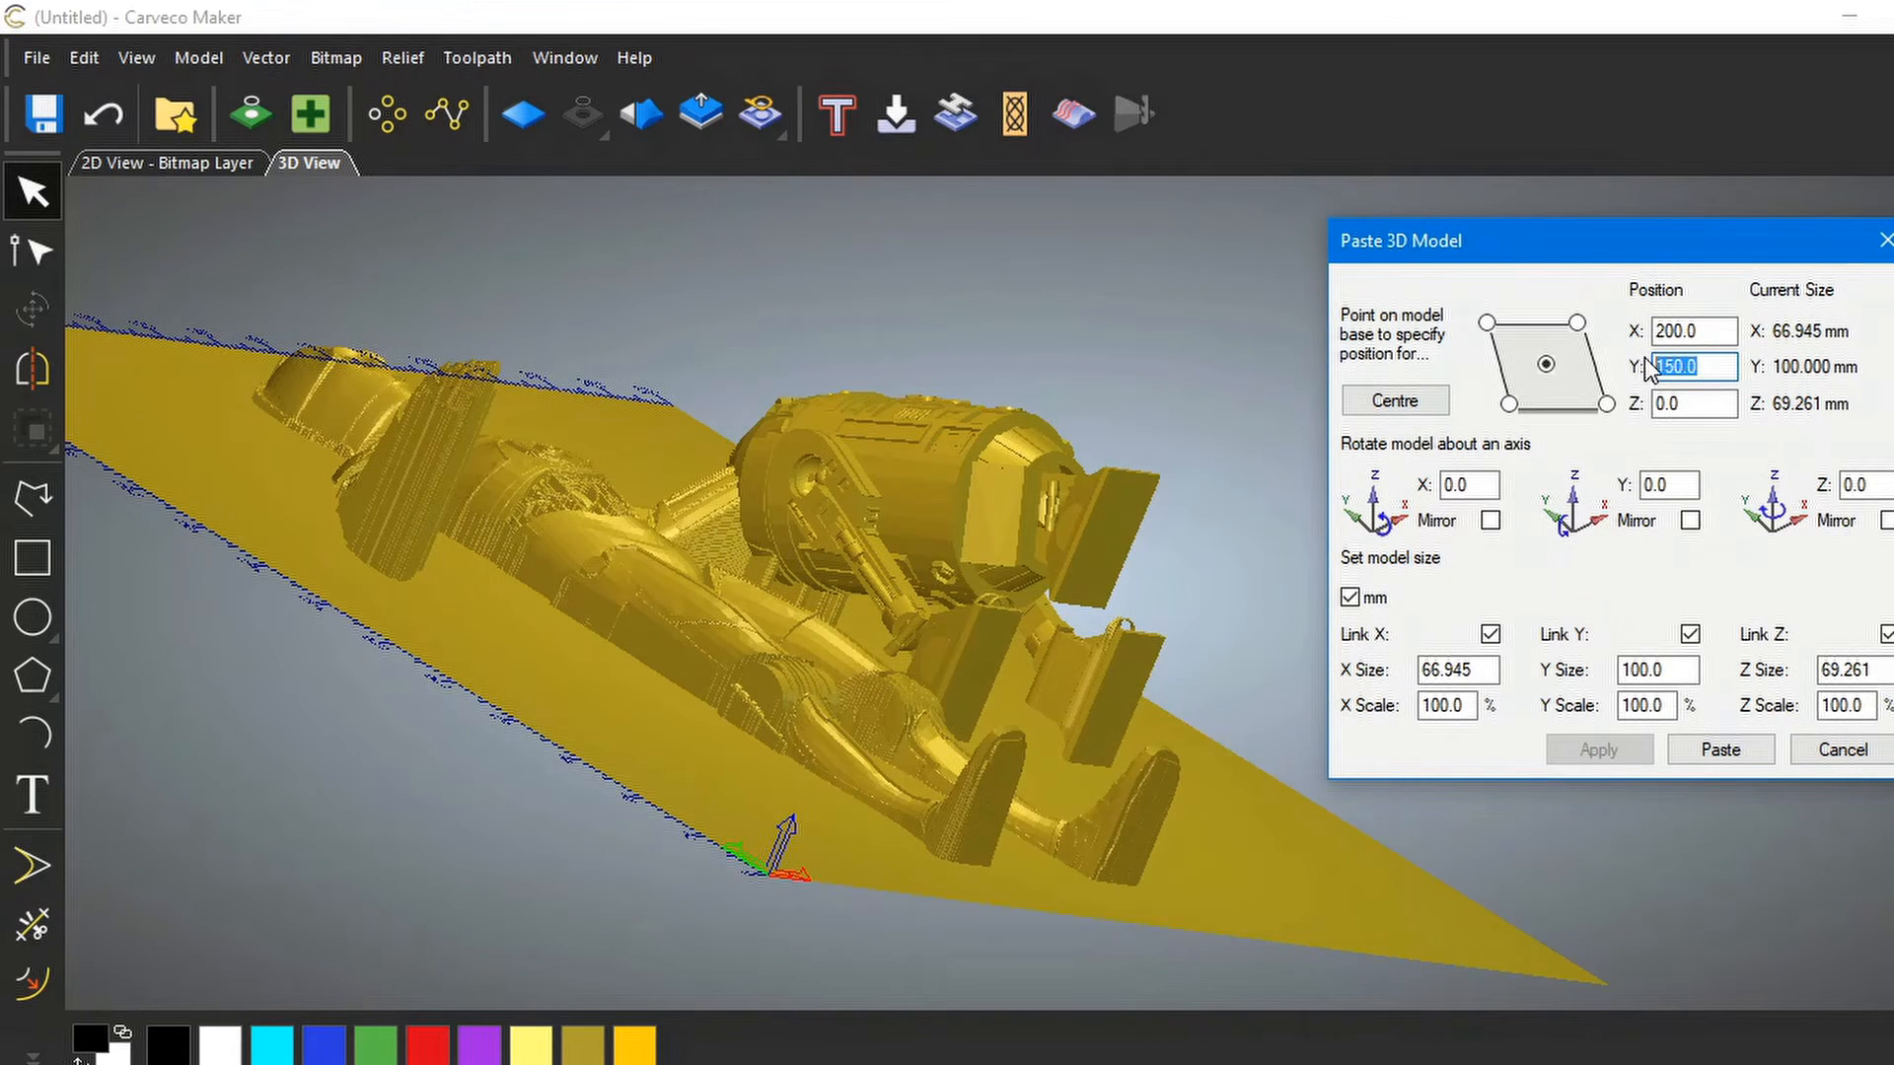
type("120")
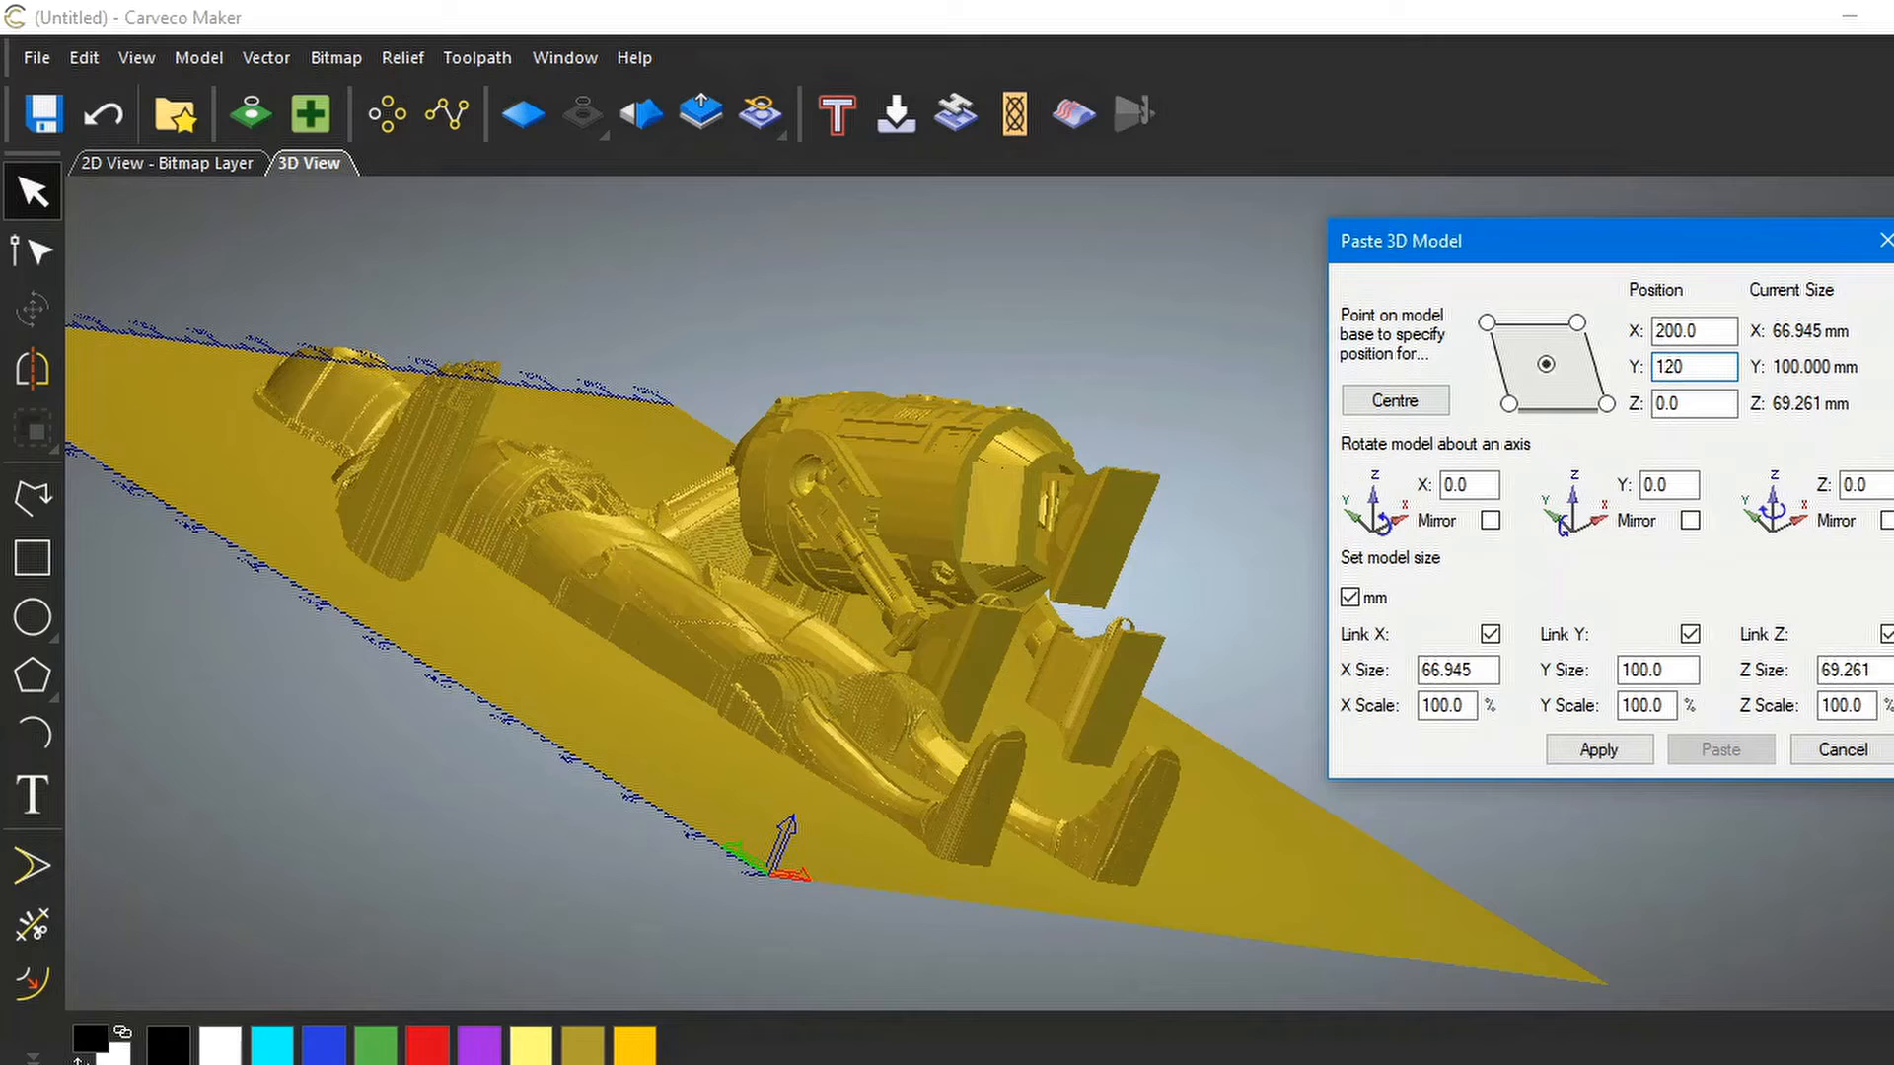
left_click(1604, 752)
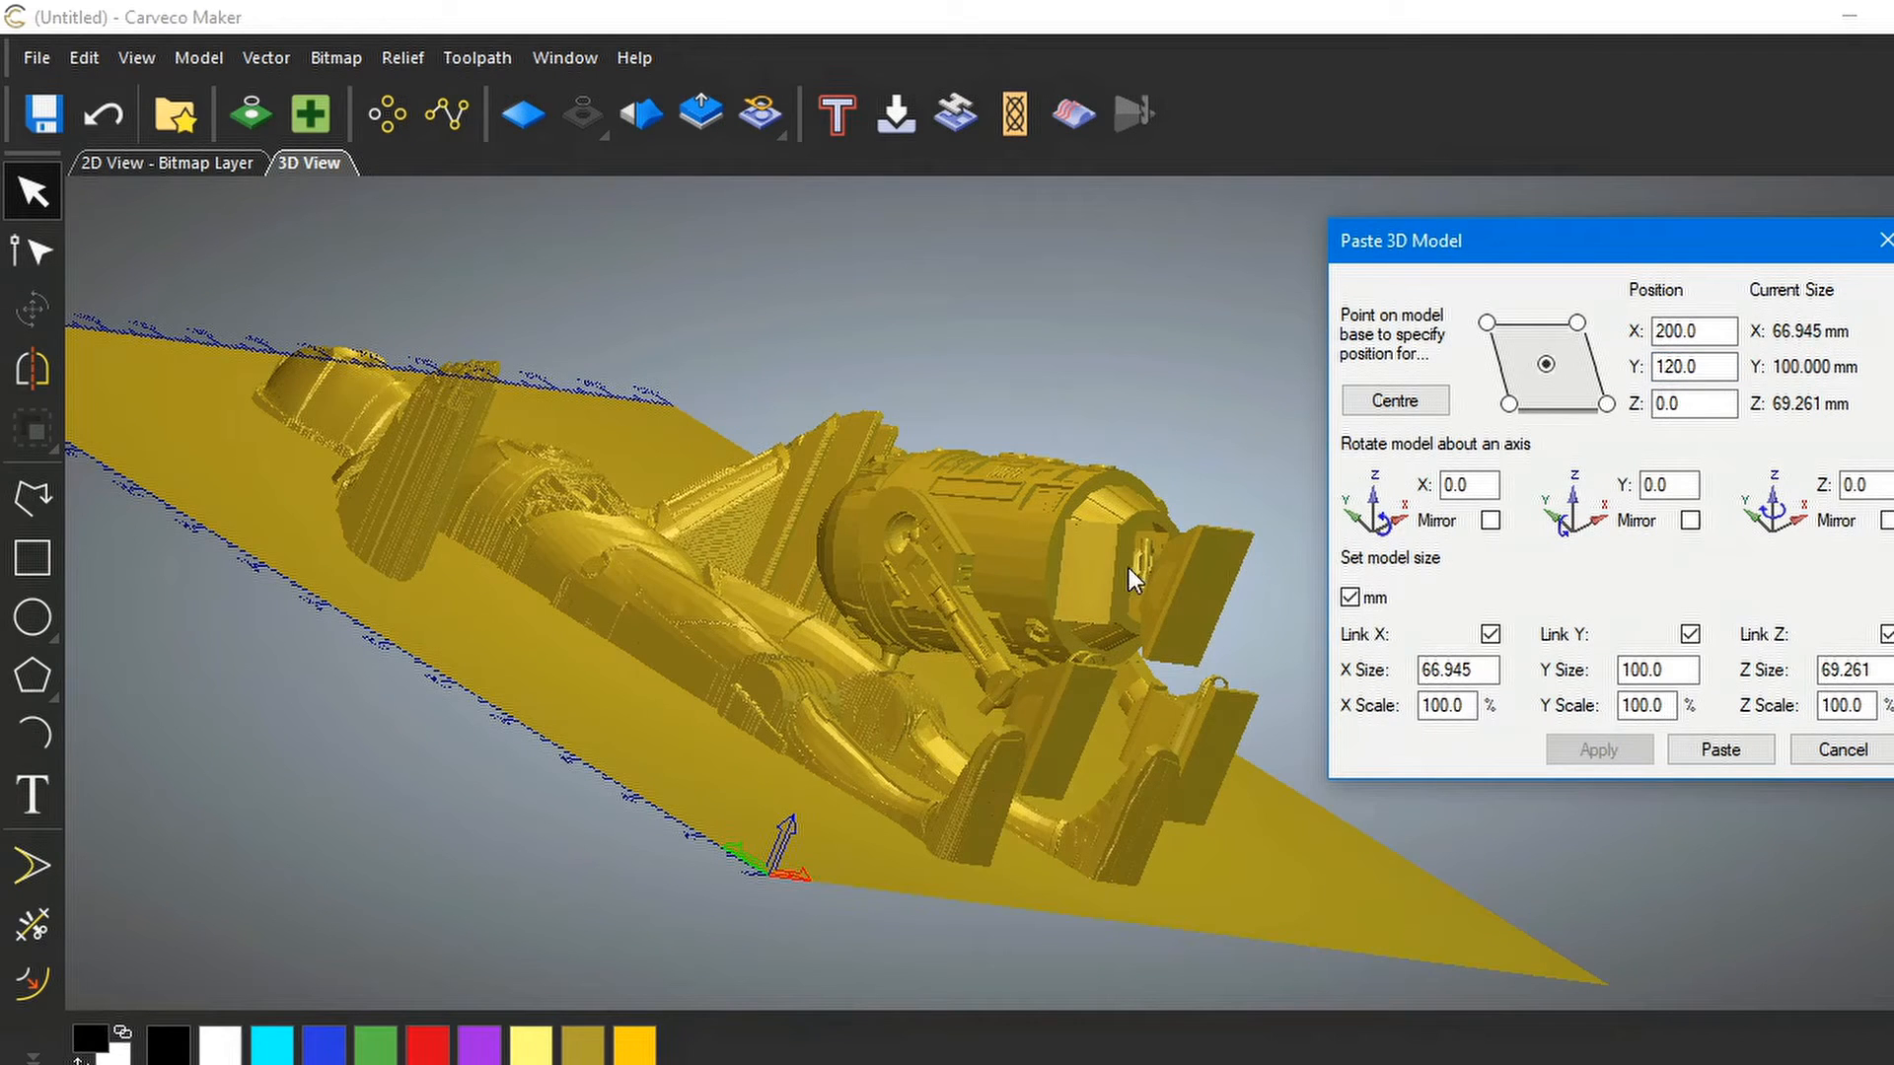
left_click_drag(1104, 582, 667, 724)
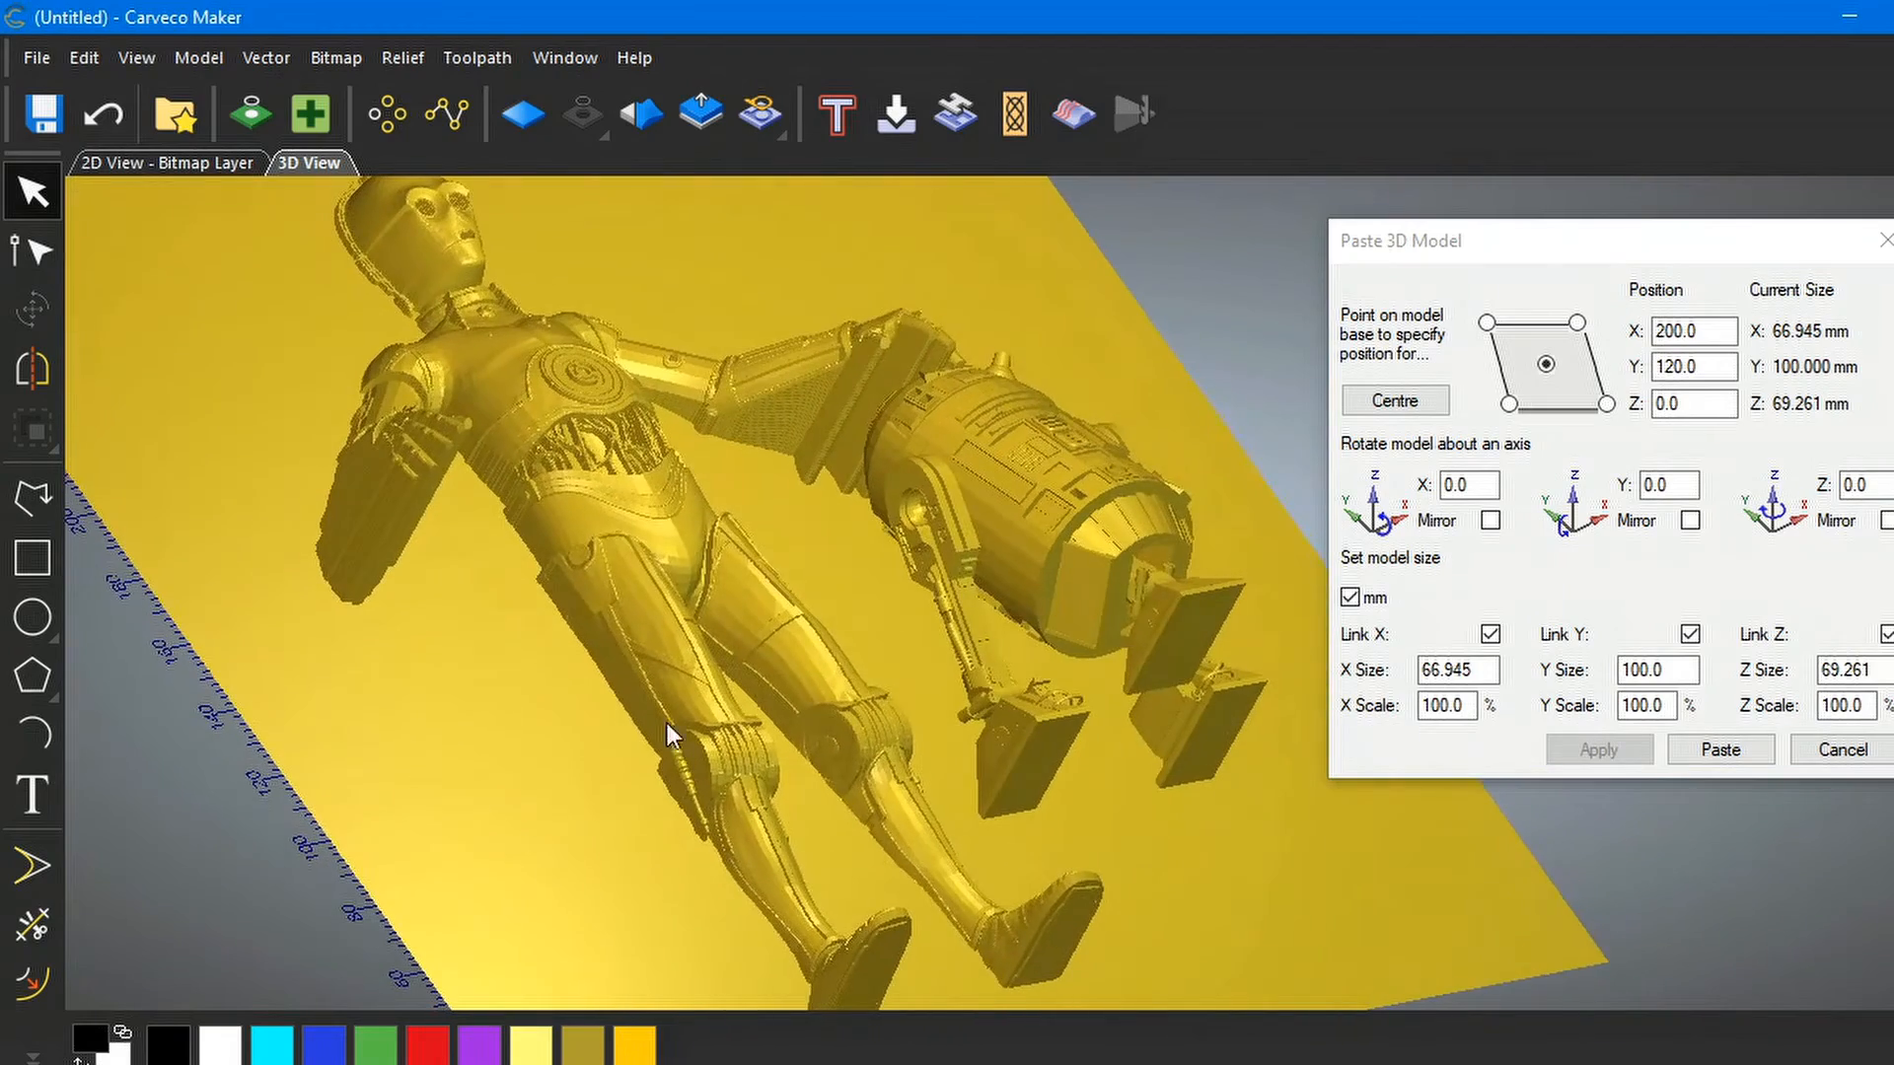
left_click_drag(1069, 524, 1108, 819)
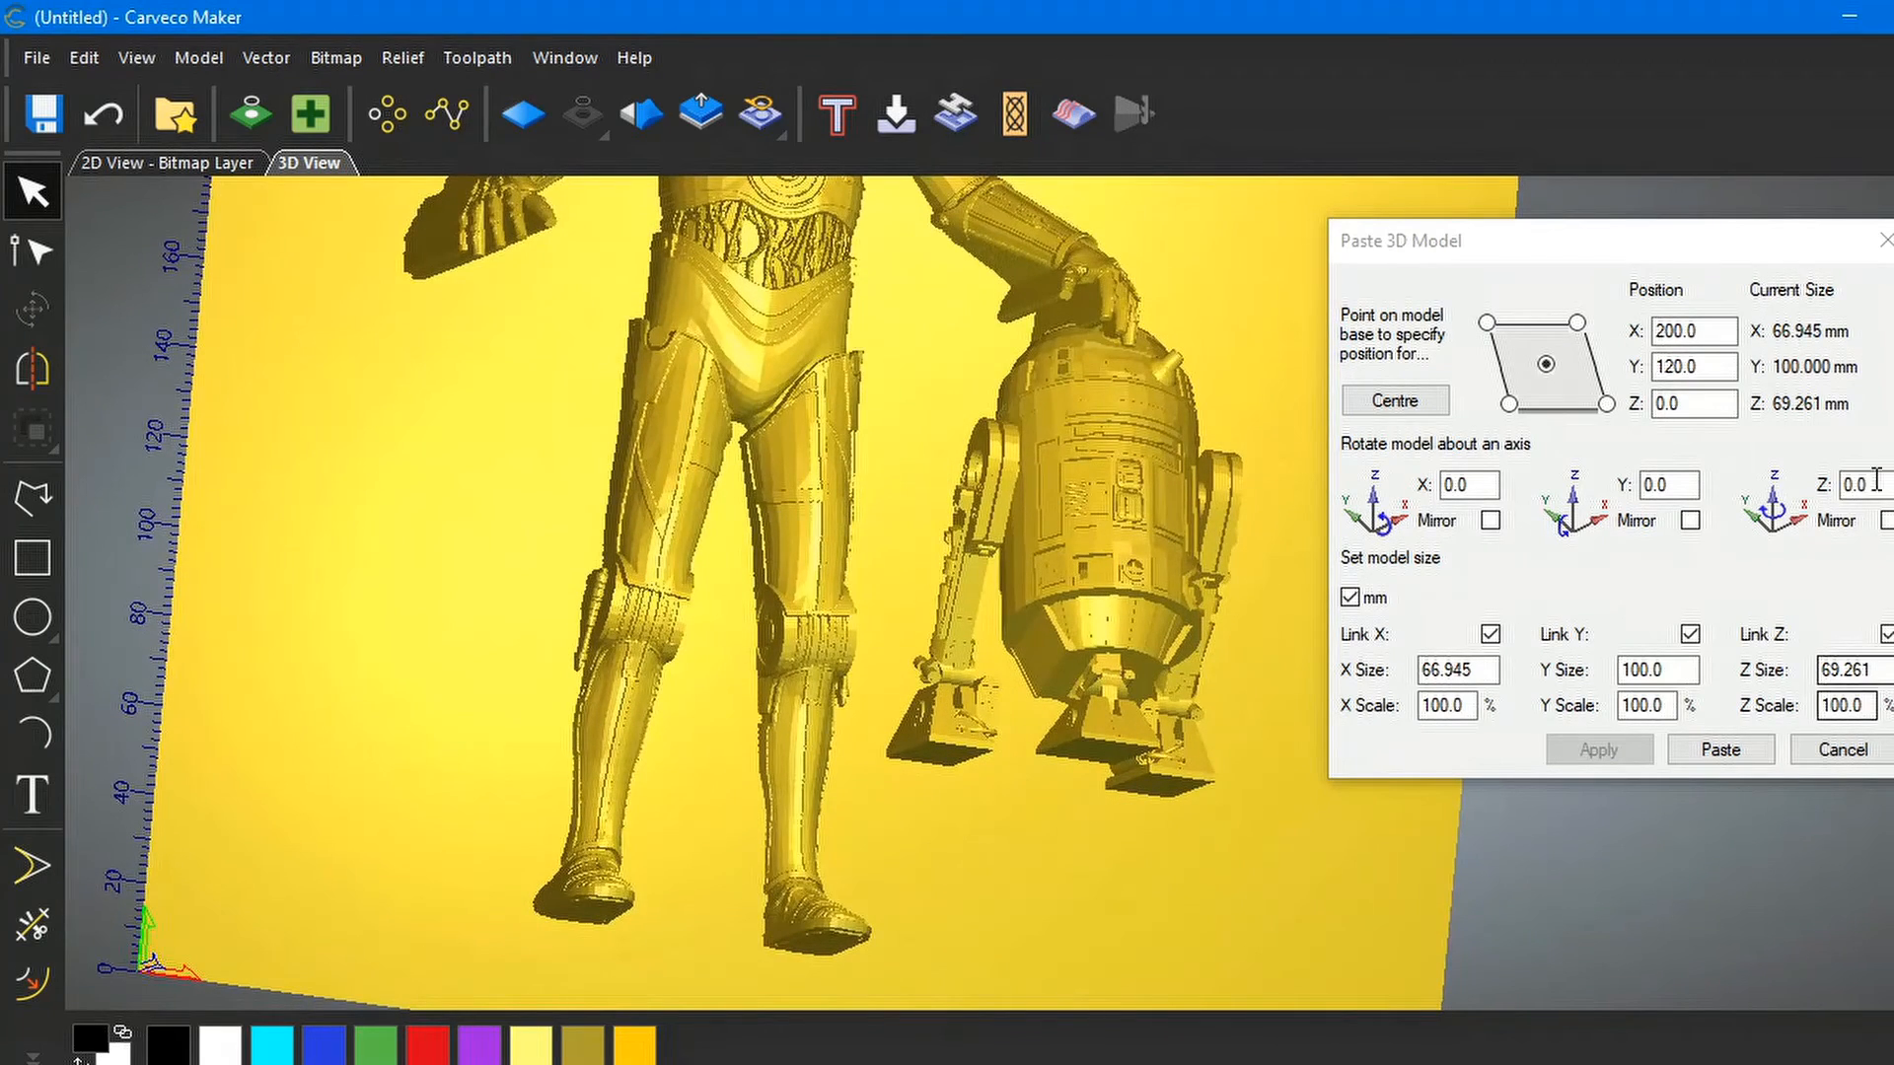
left_click(1685, 366)
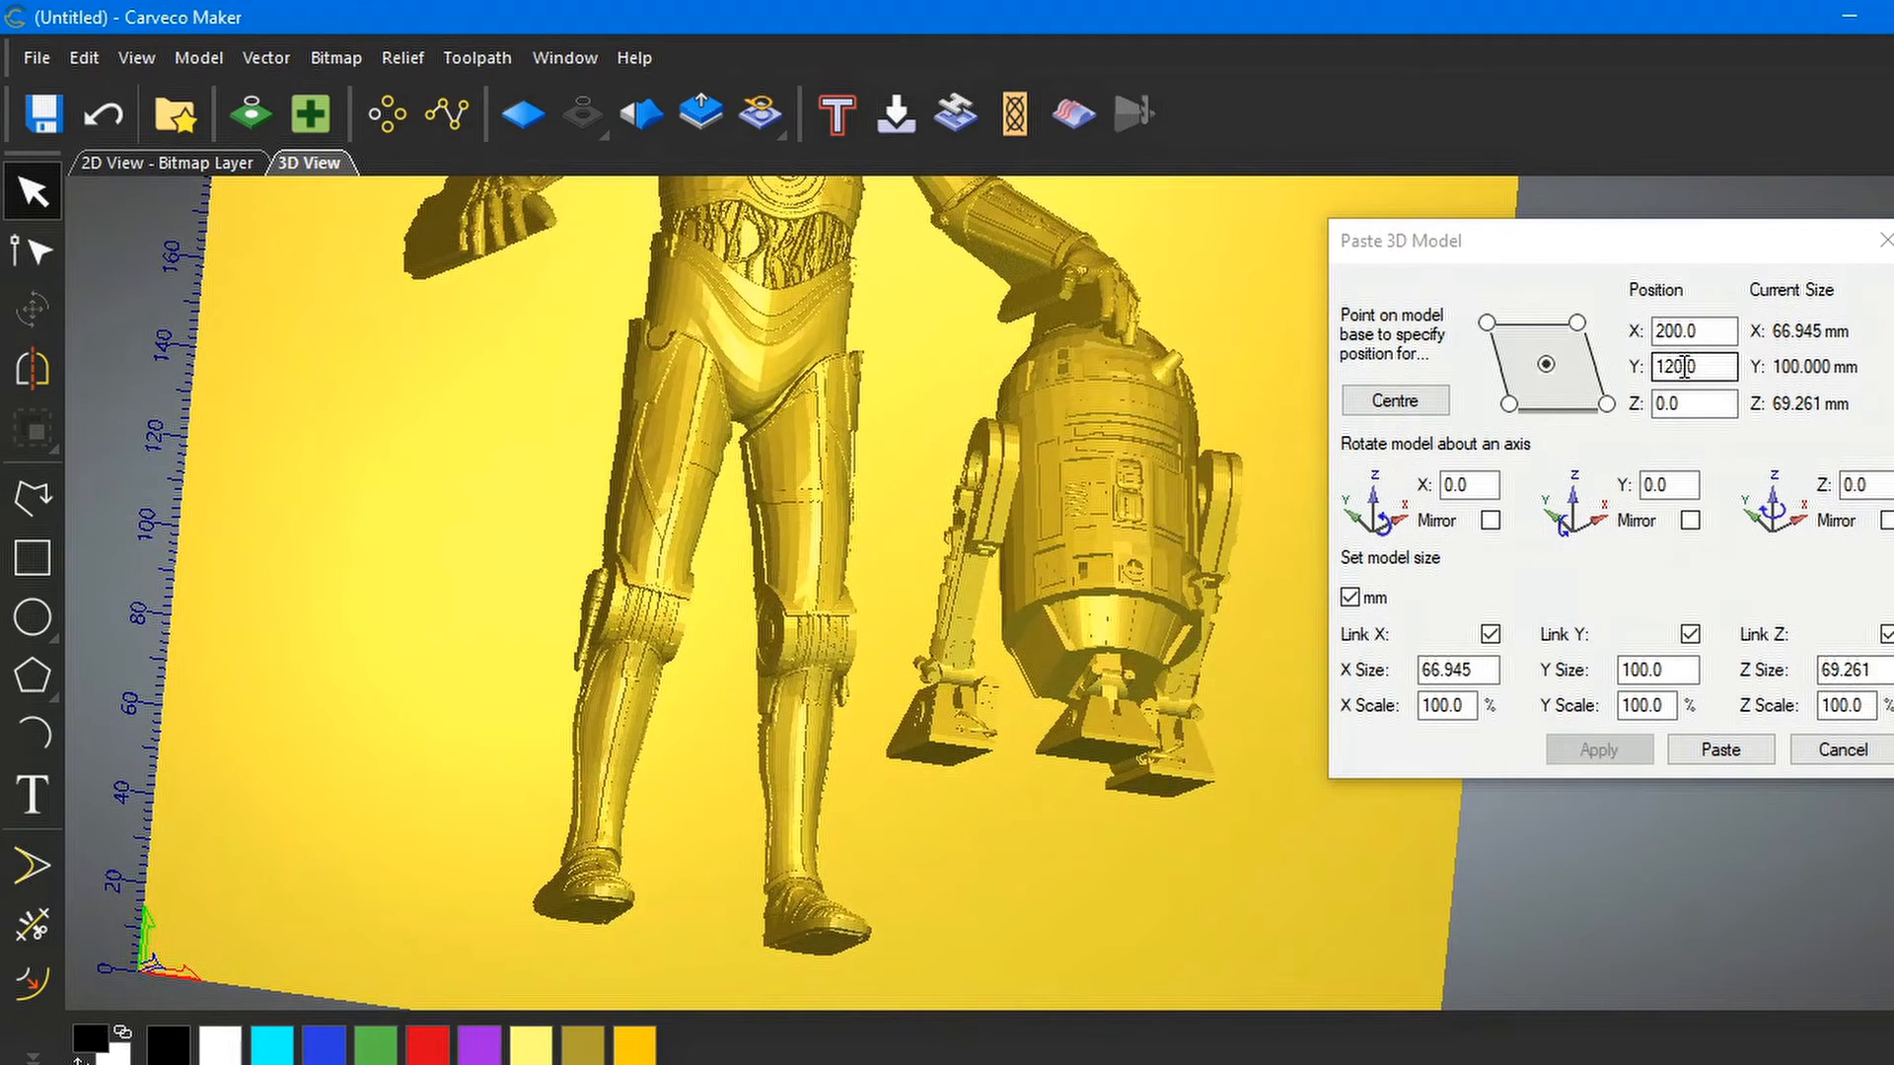
left_click(1679, 366)
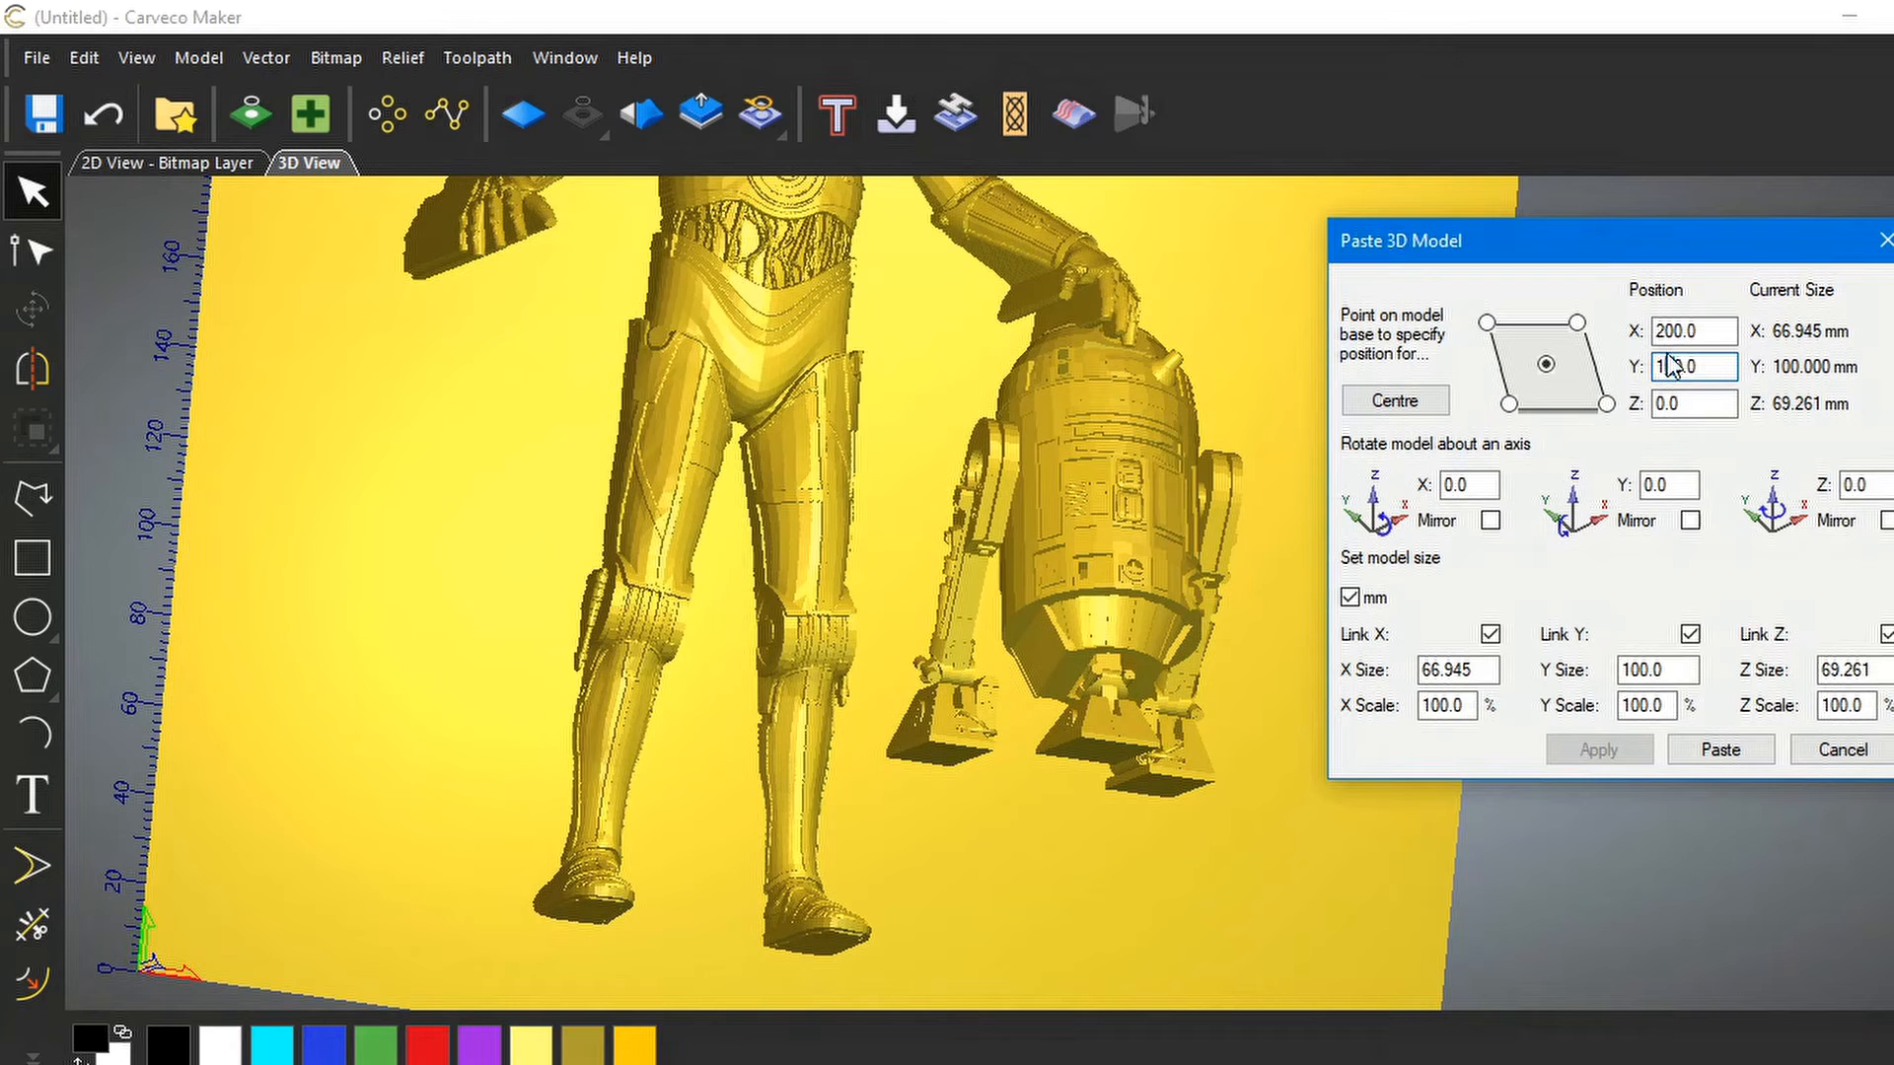
key("BackSpace")
type("0")
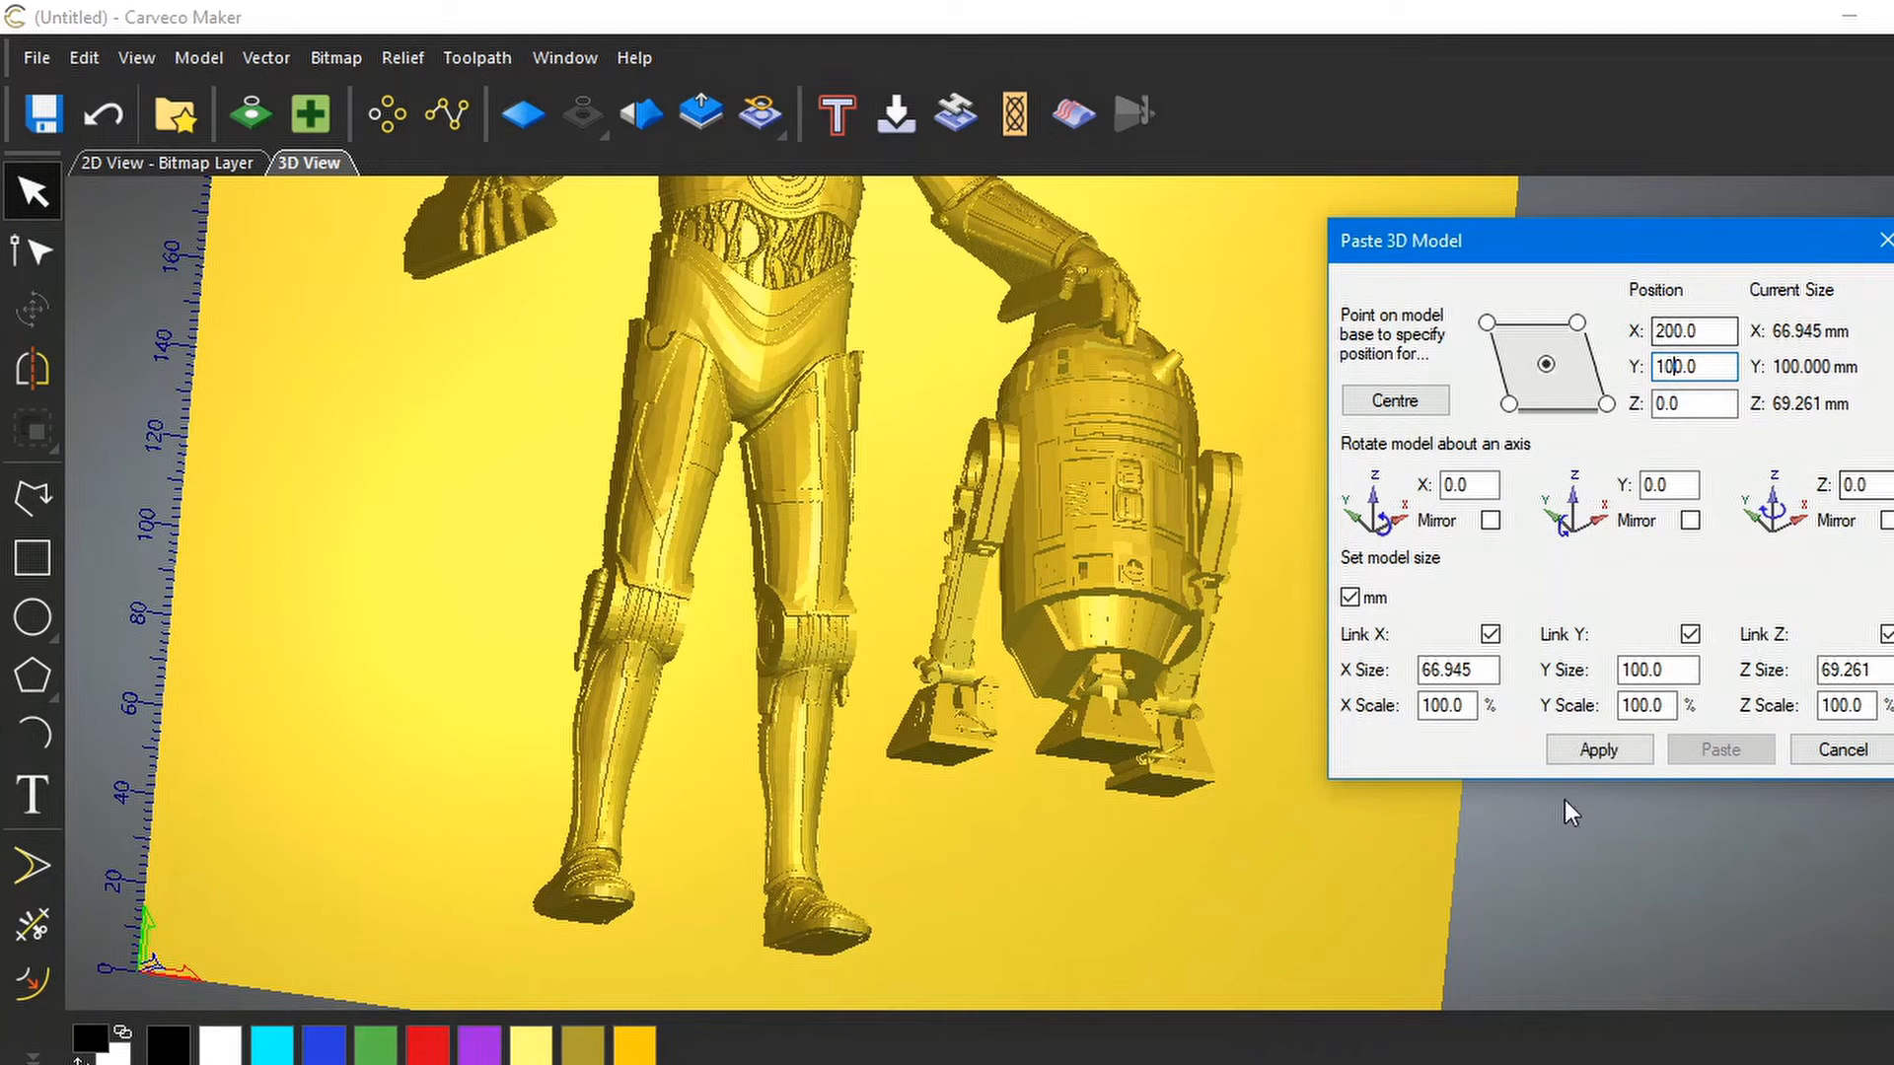
left_click(1589, 744)
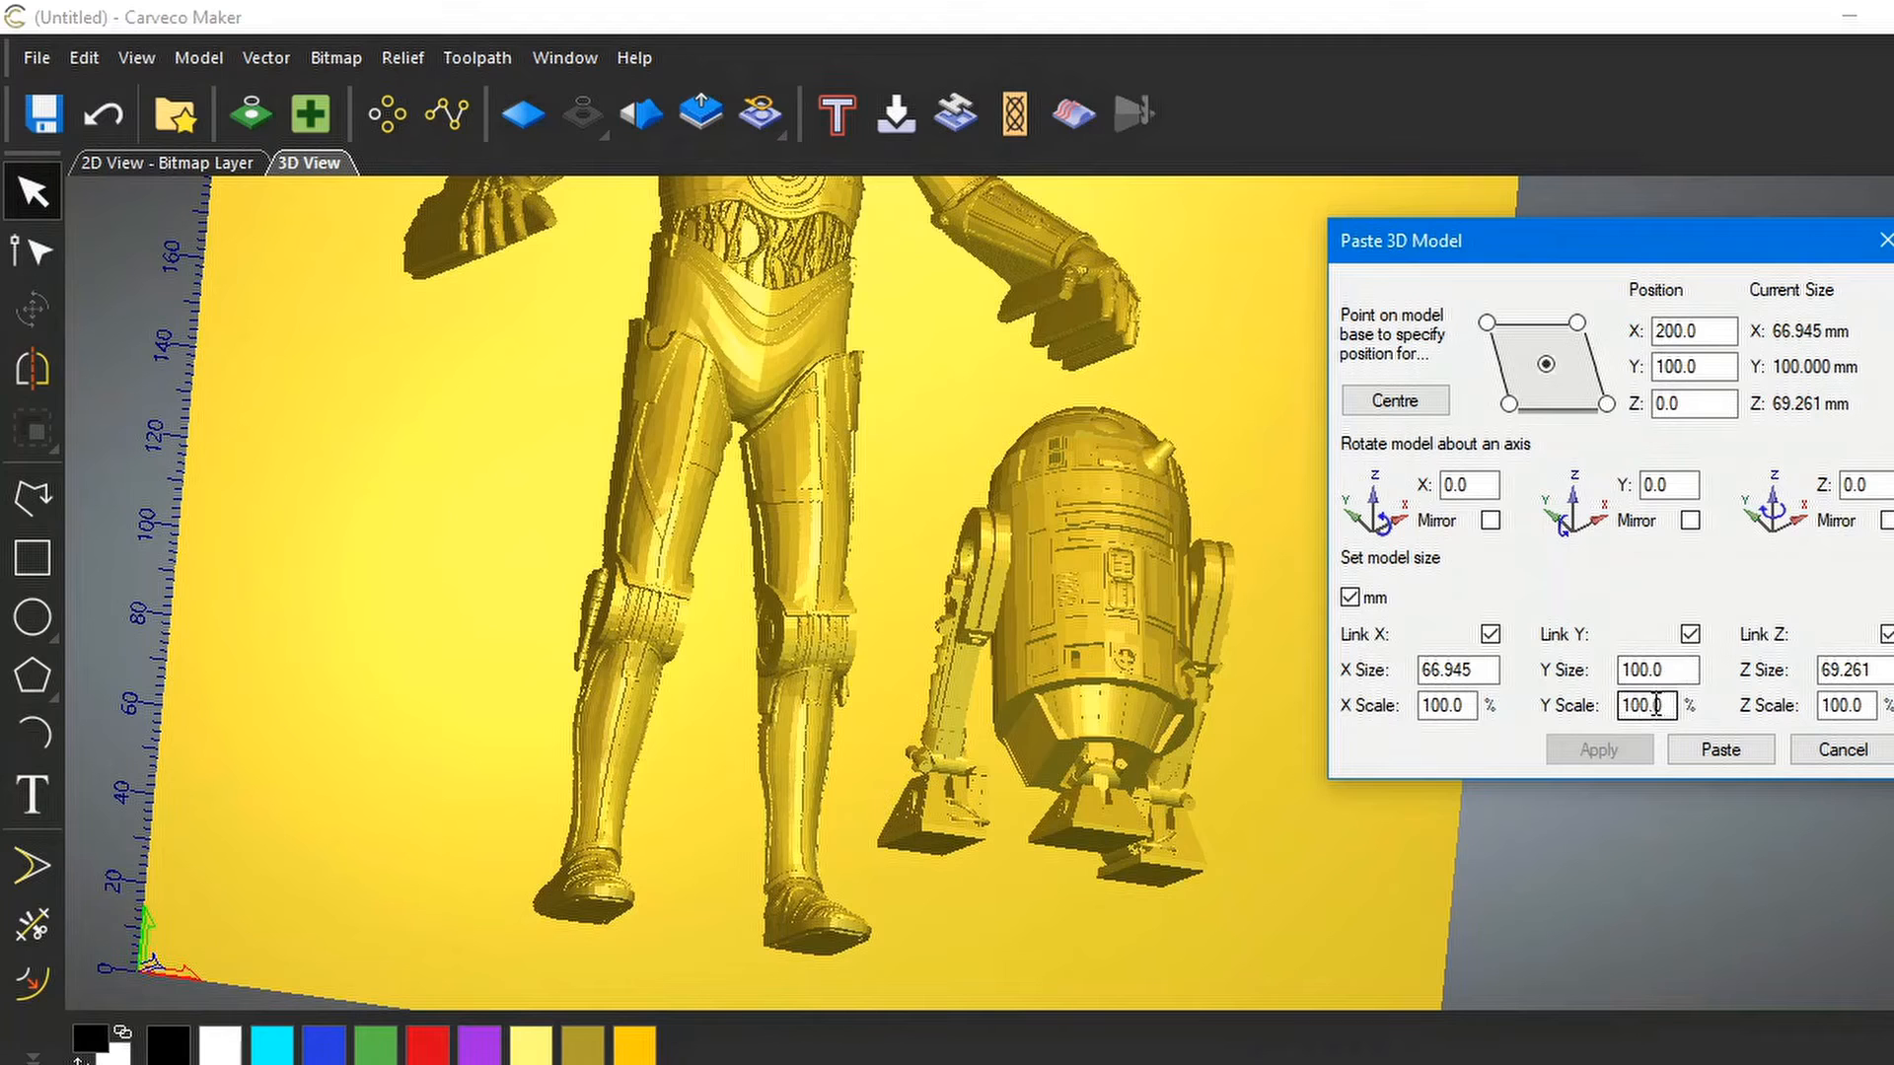
Enlarge R2-D2 to 120% scale, making it 80.334 × 120 × 83.114 mm
left_click_drag(1632, 707, 1642, 717)
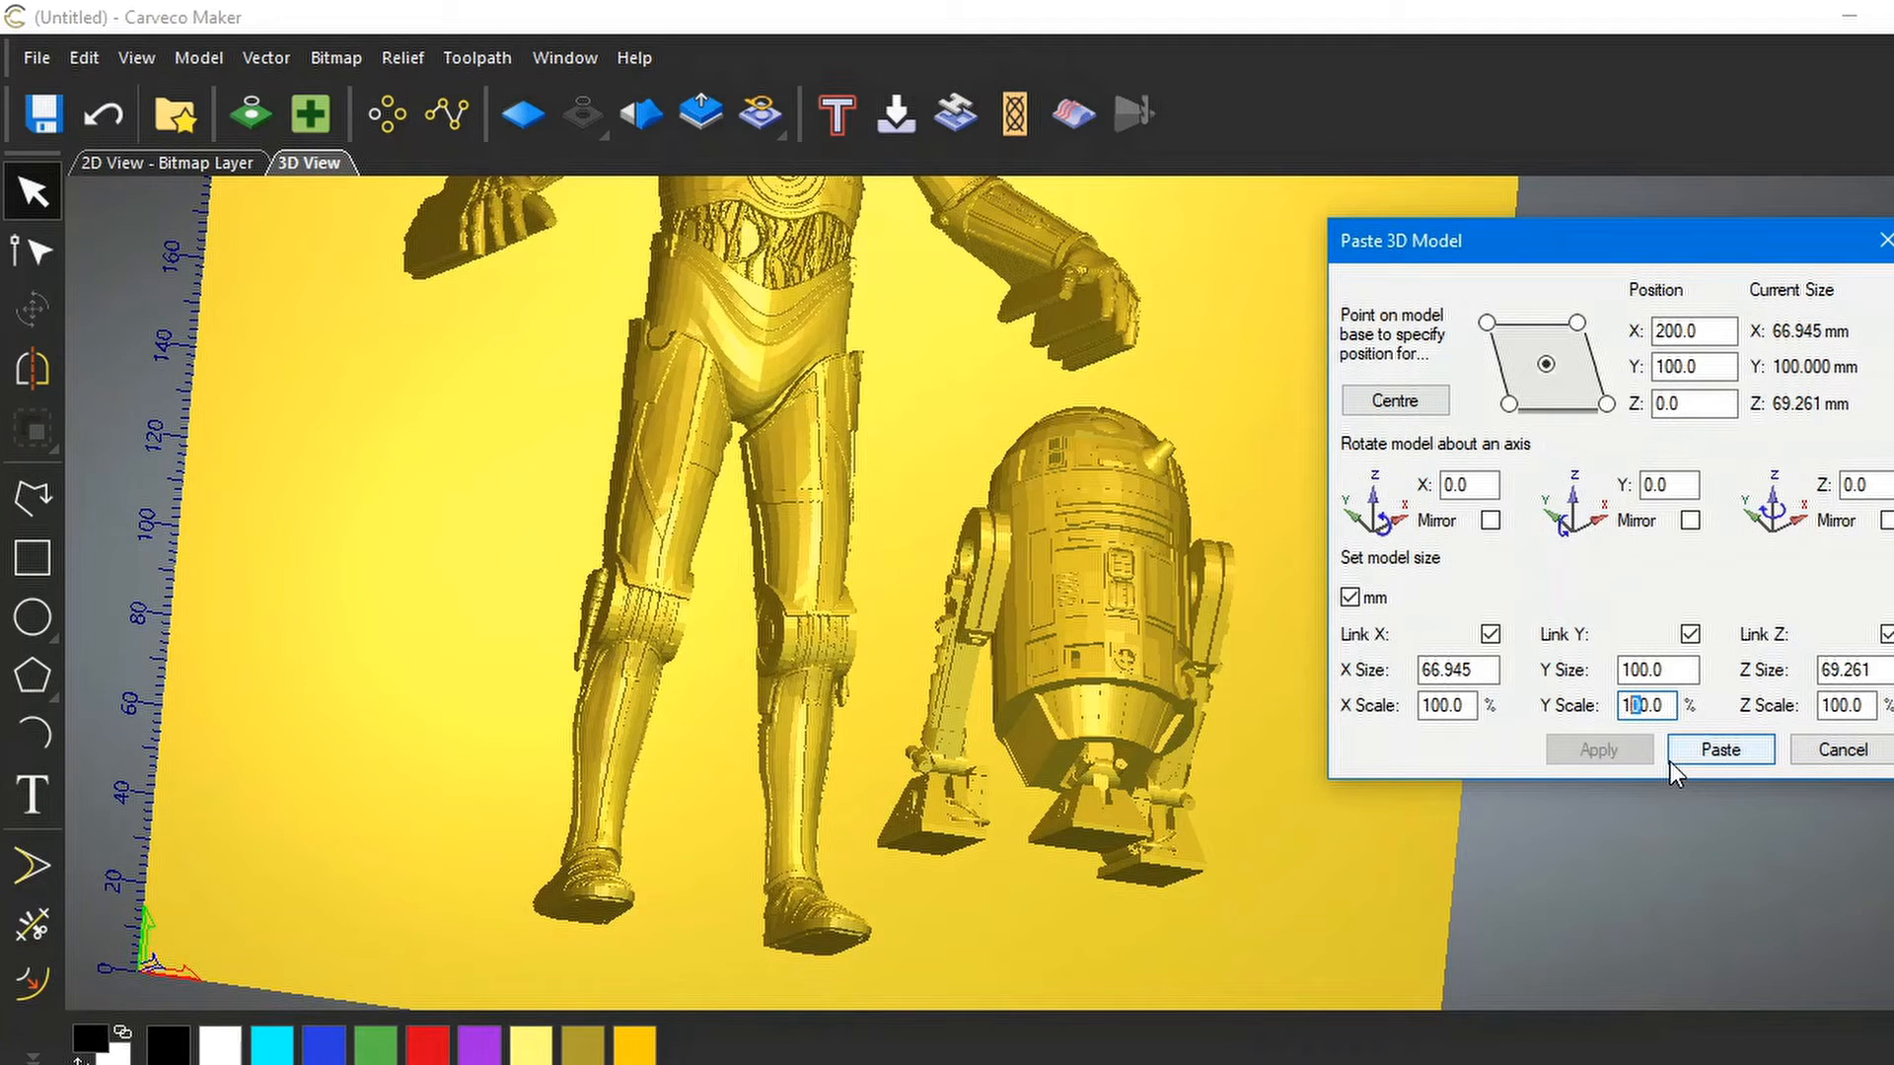
type("2")
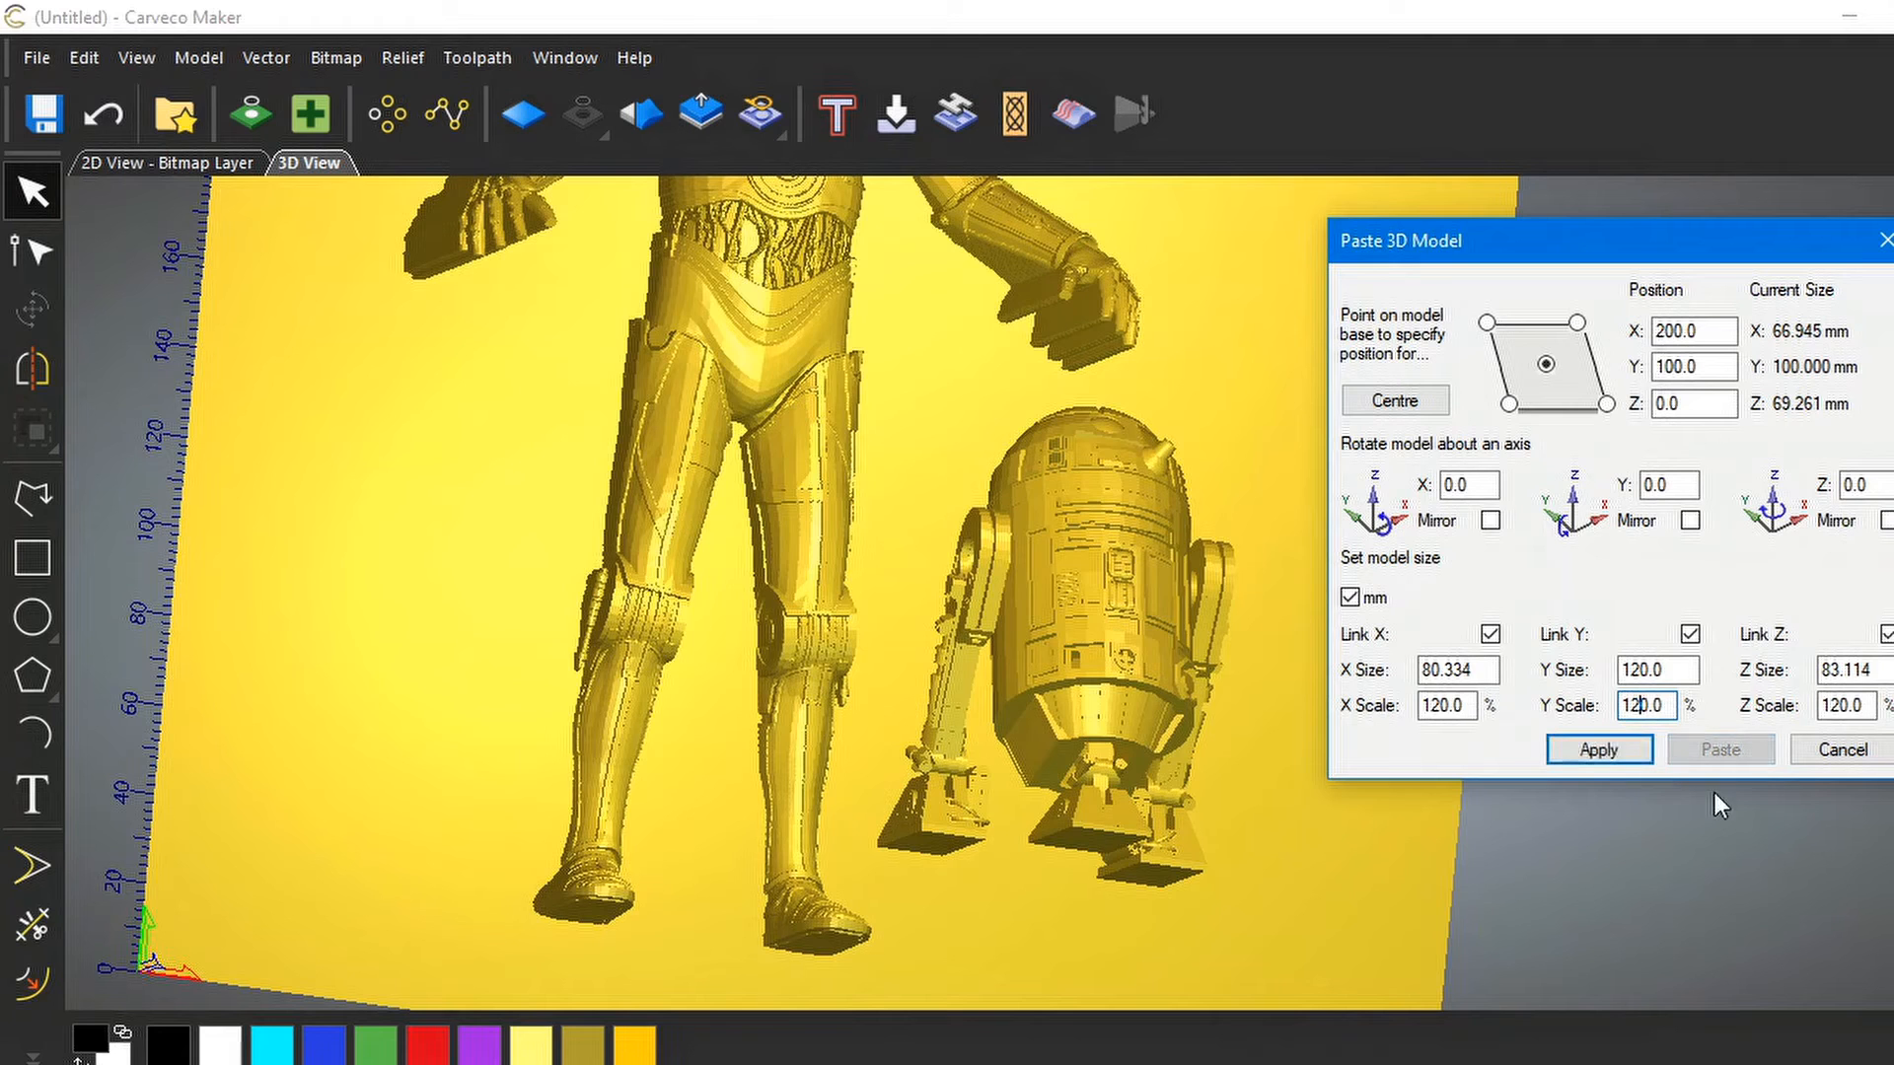
left_click(1605, 753)
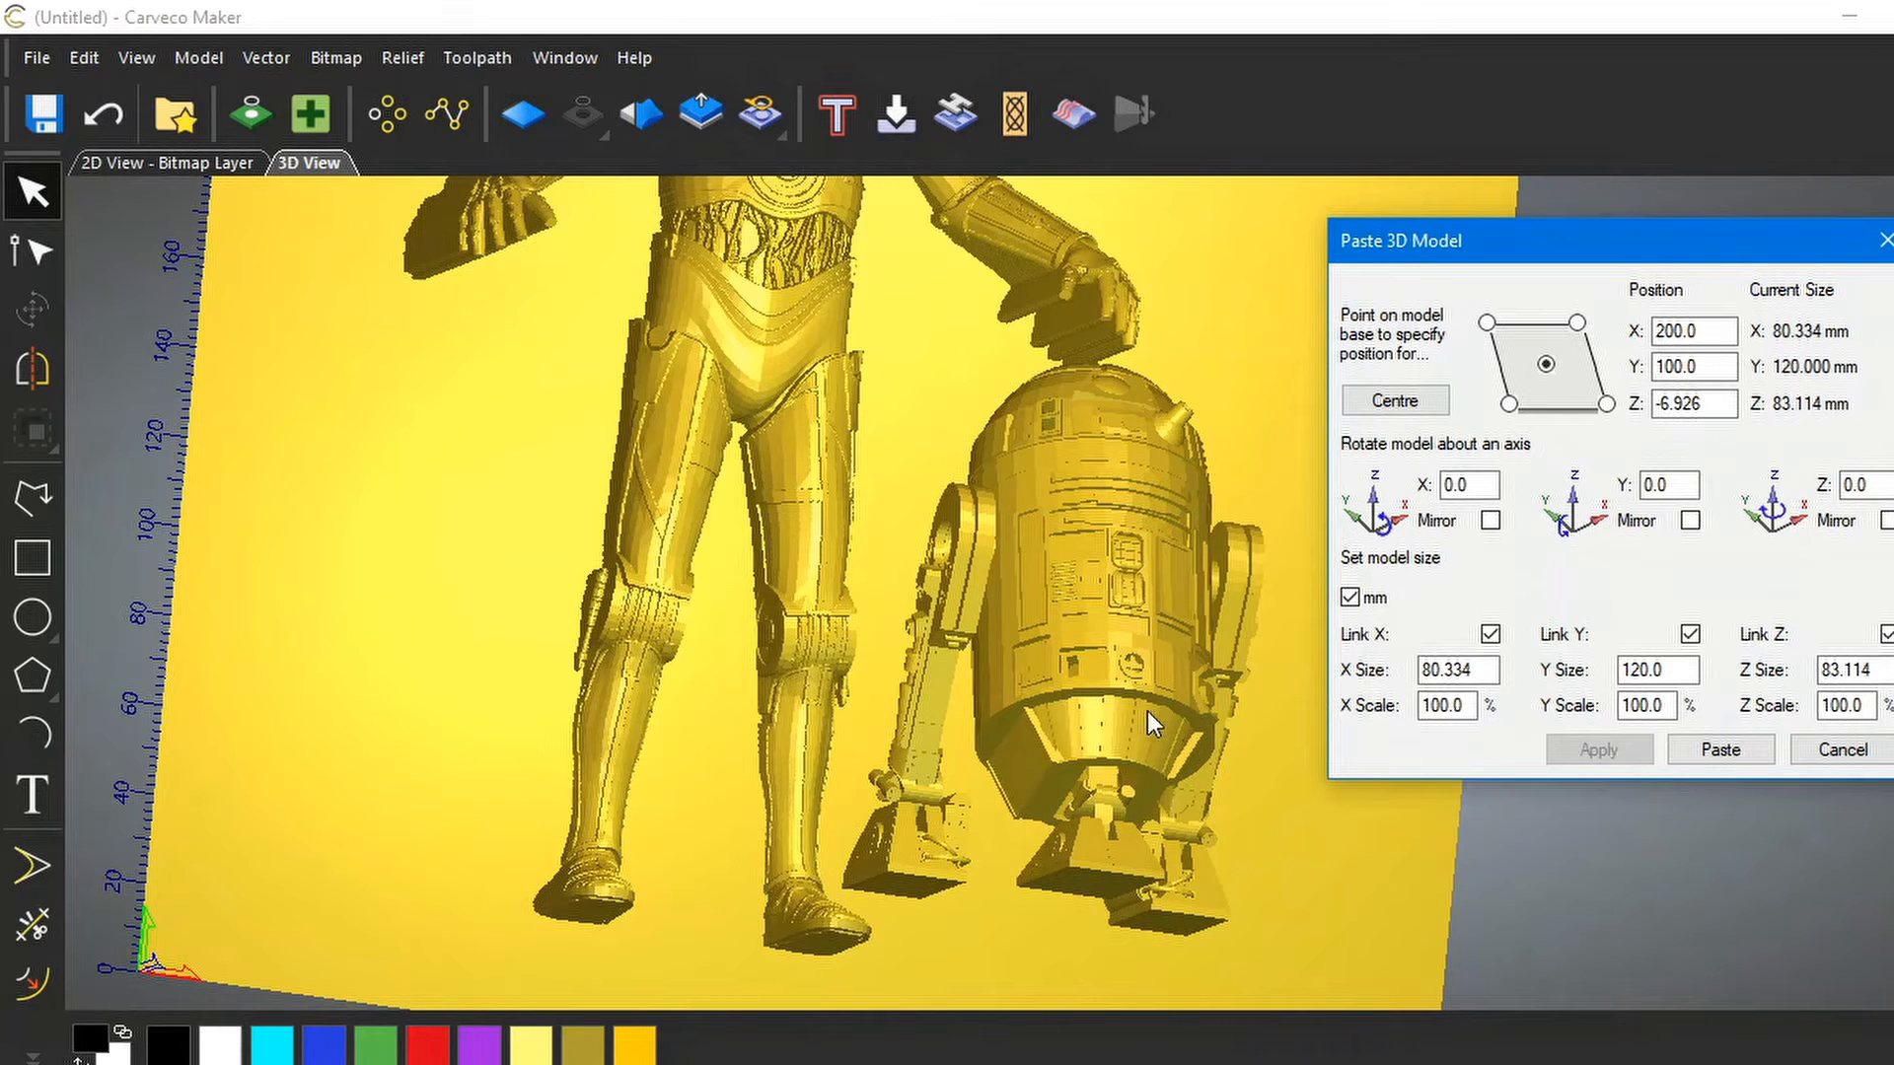
left_click_drag(1152, 689, 1233, 731)
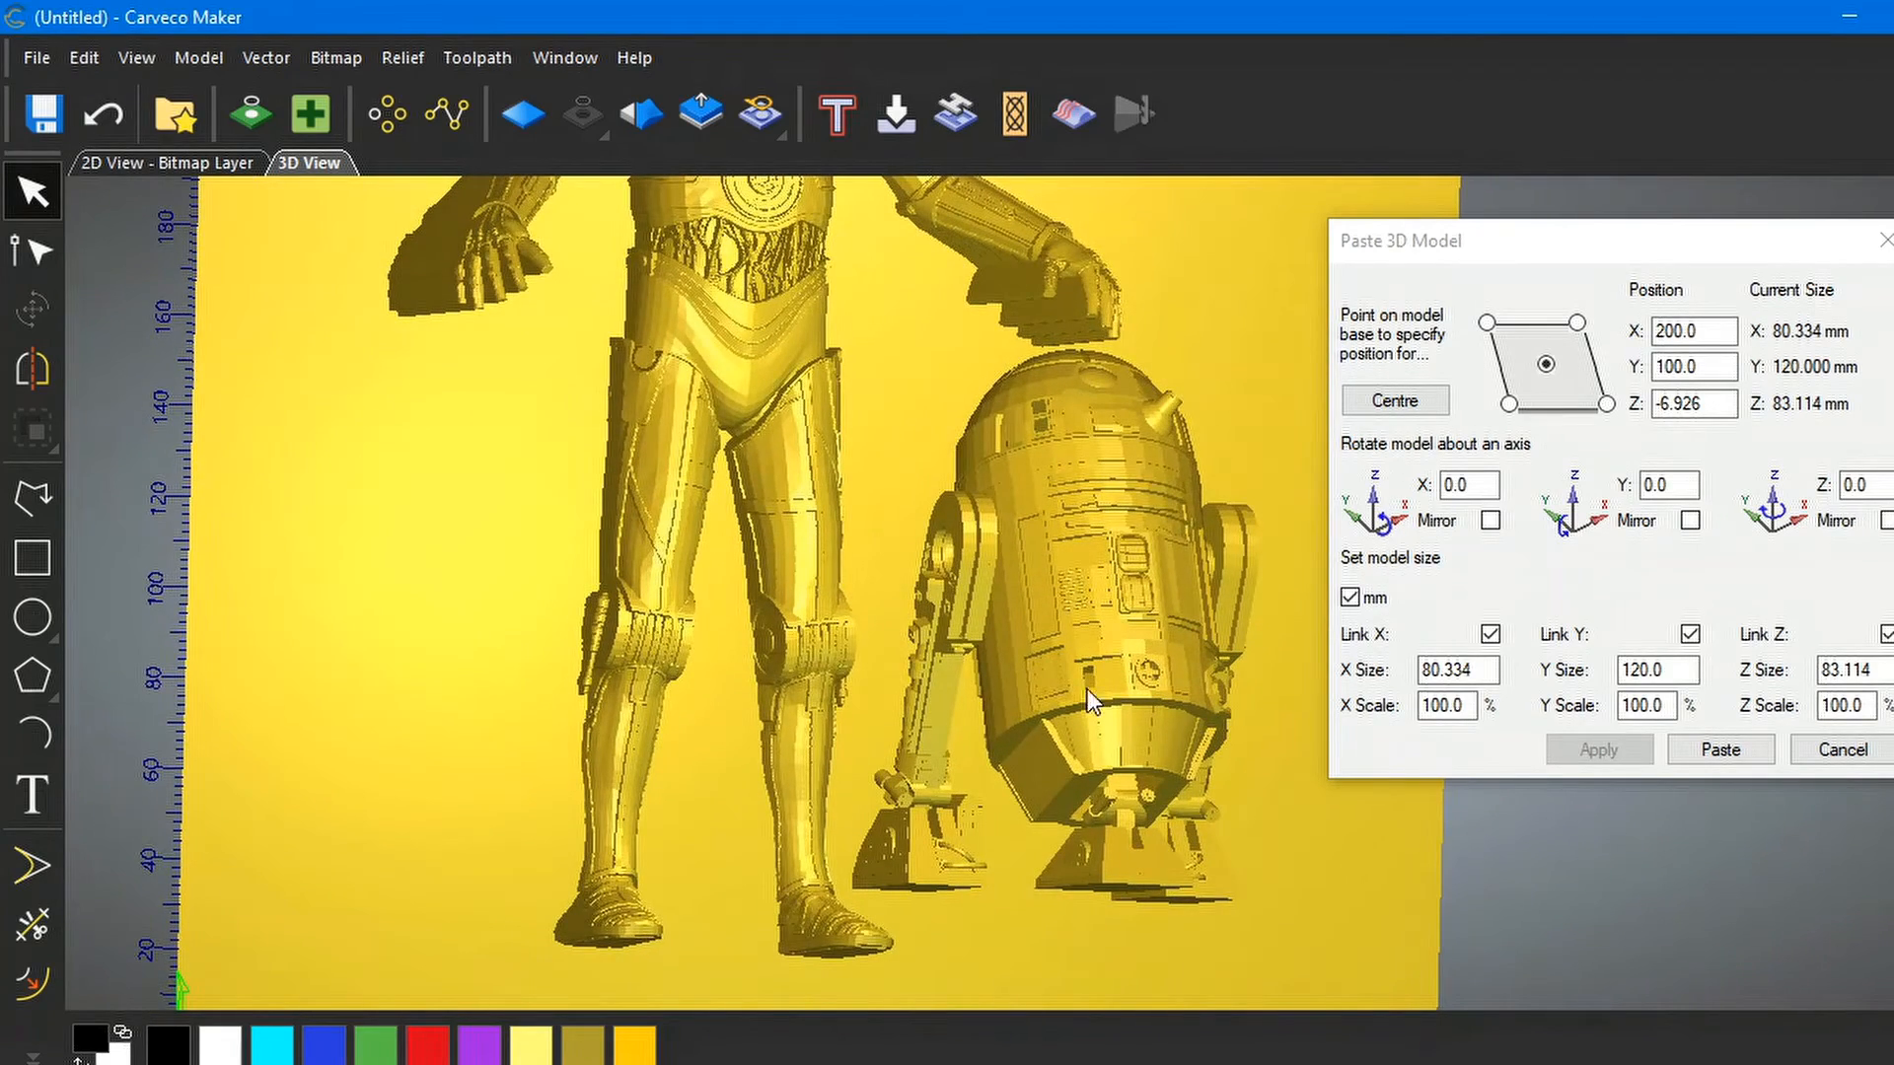
left_click(1700, 375)
Set R2-D2's Y position to 90
left_click_drag(1676, 367, 1657, 365)
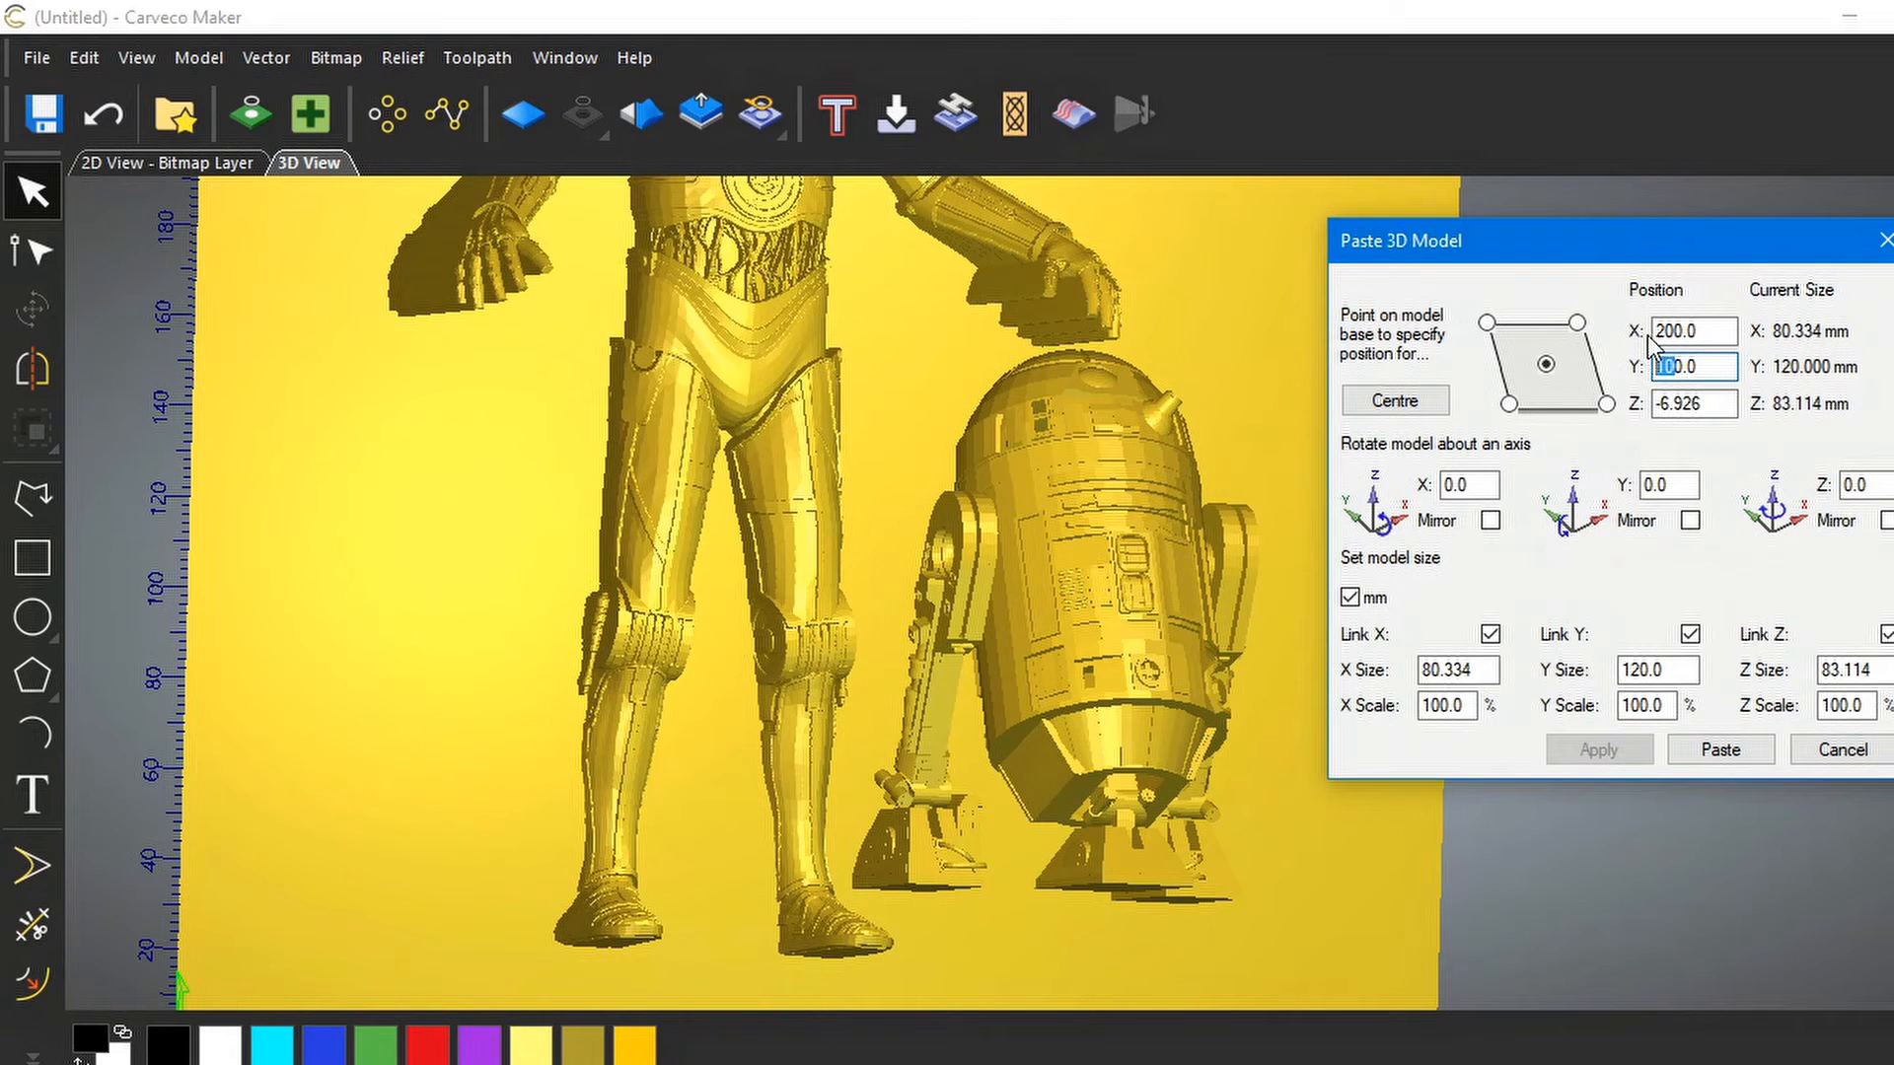
type("9")
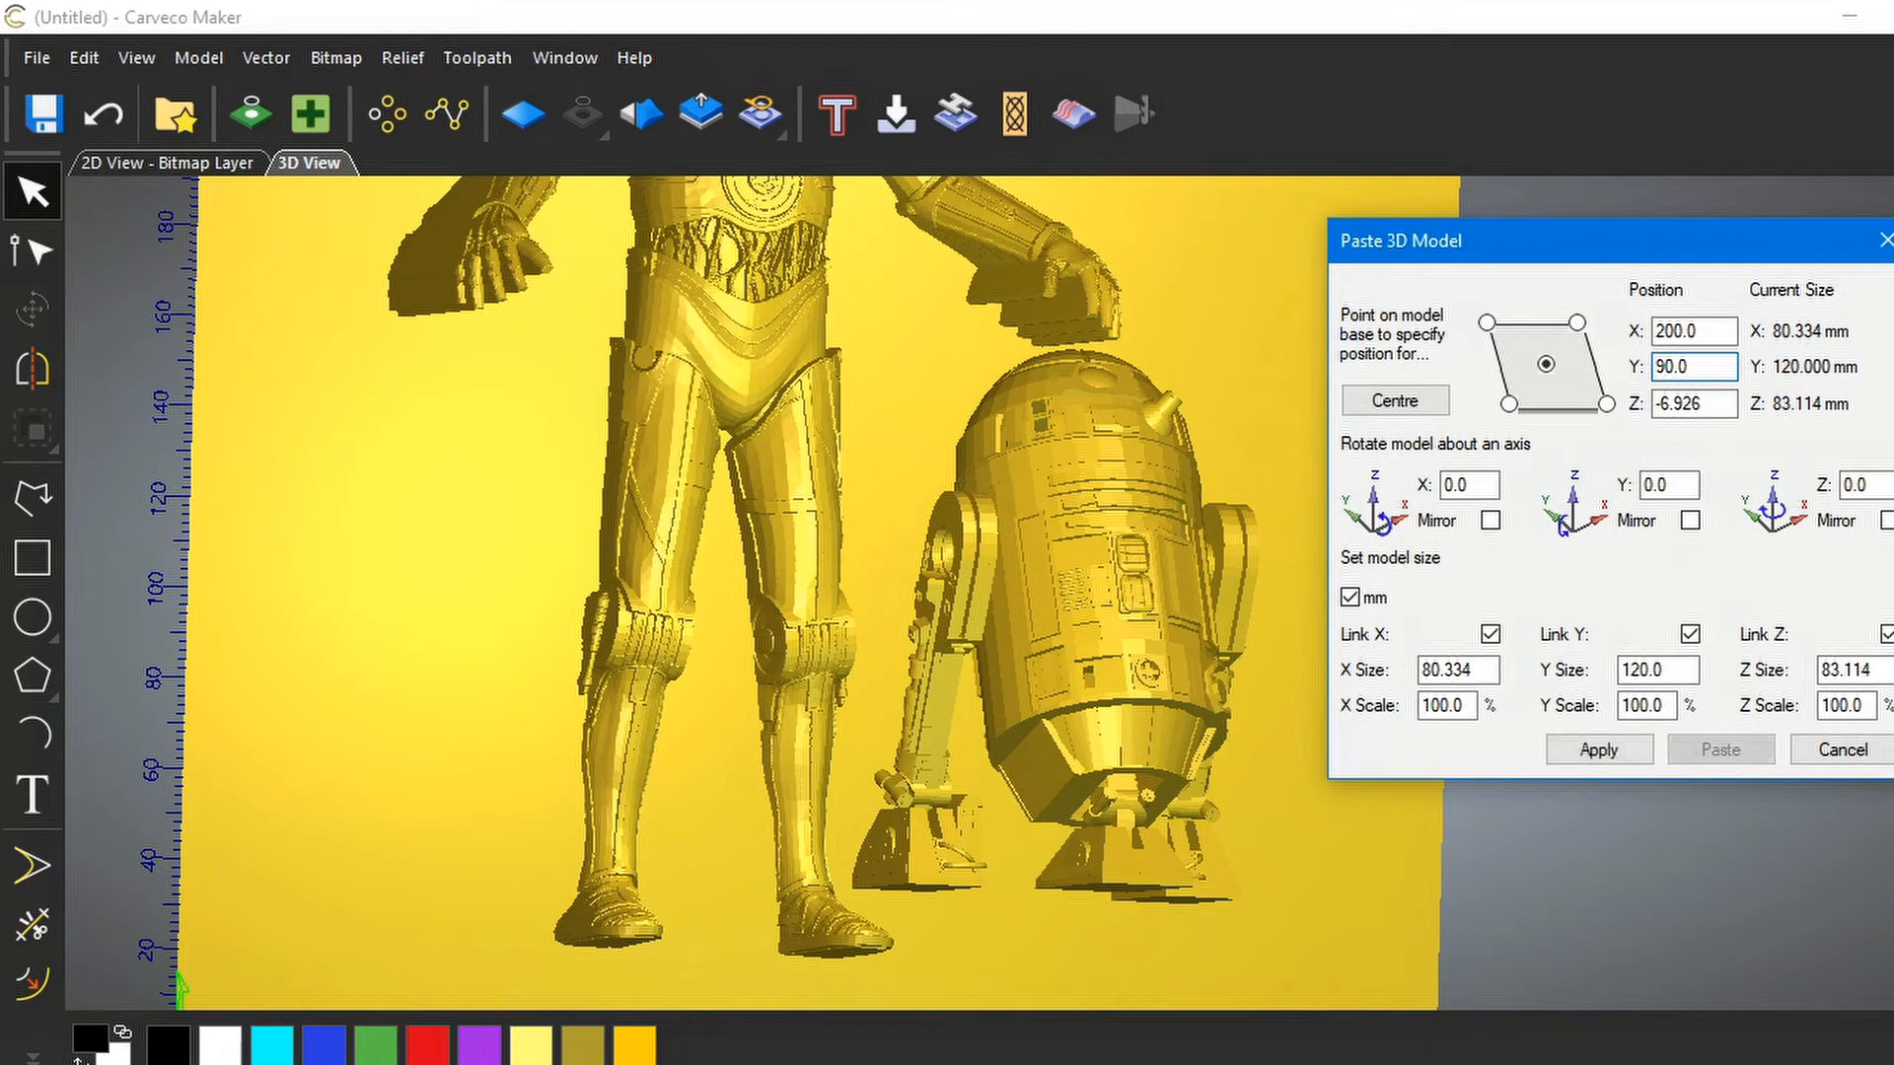
left_click(1610, 754)
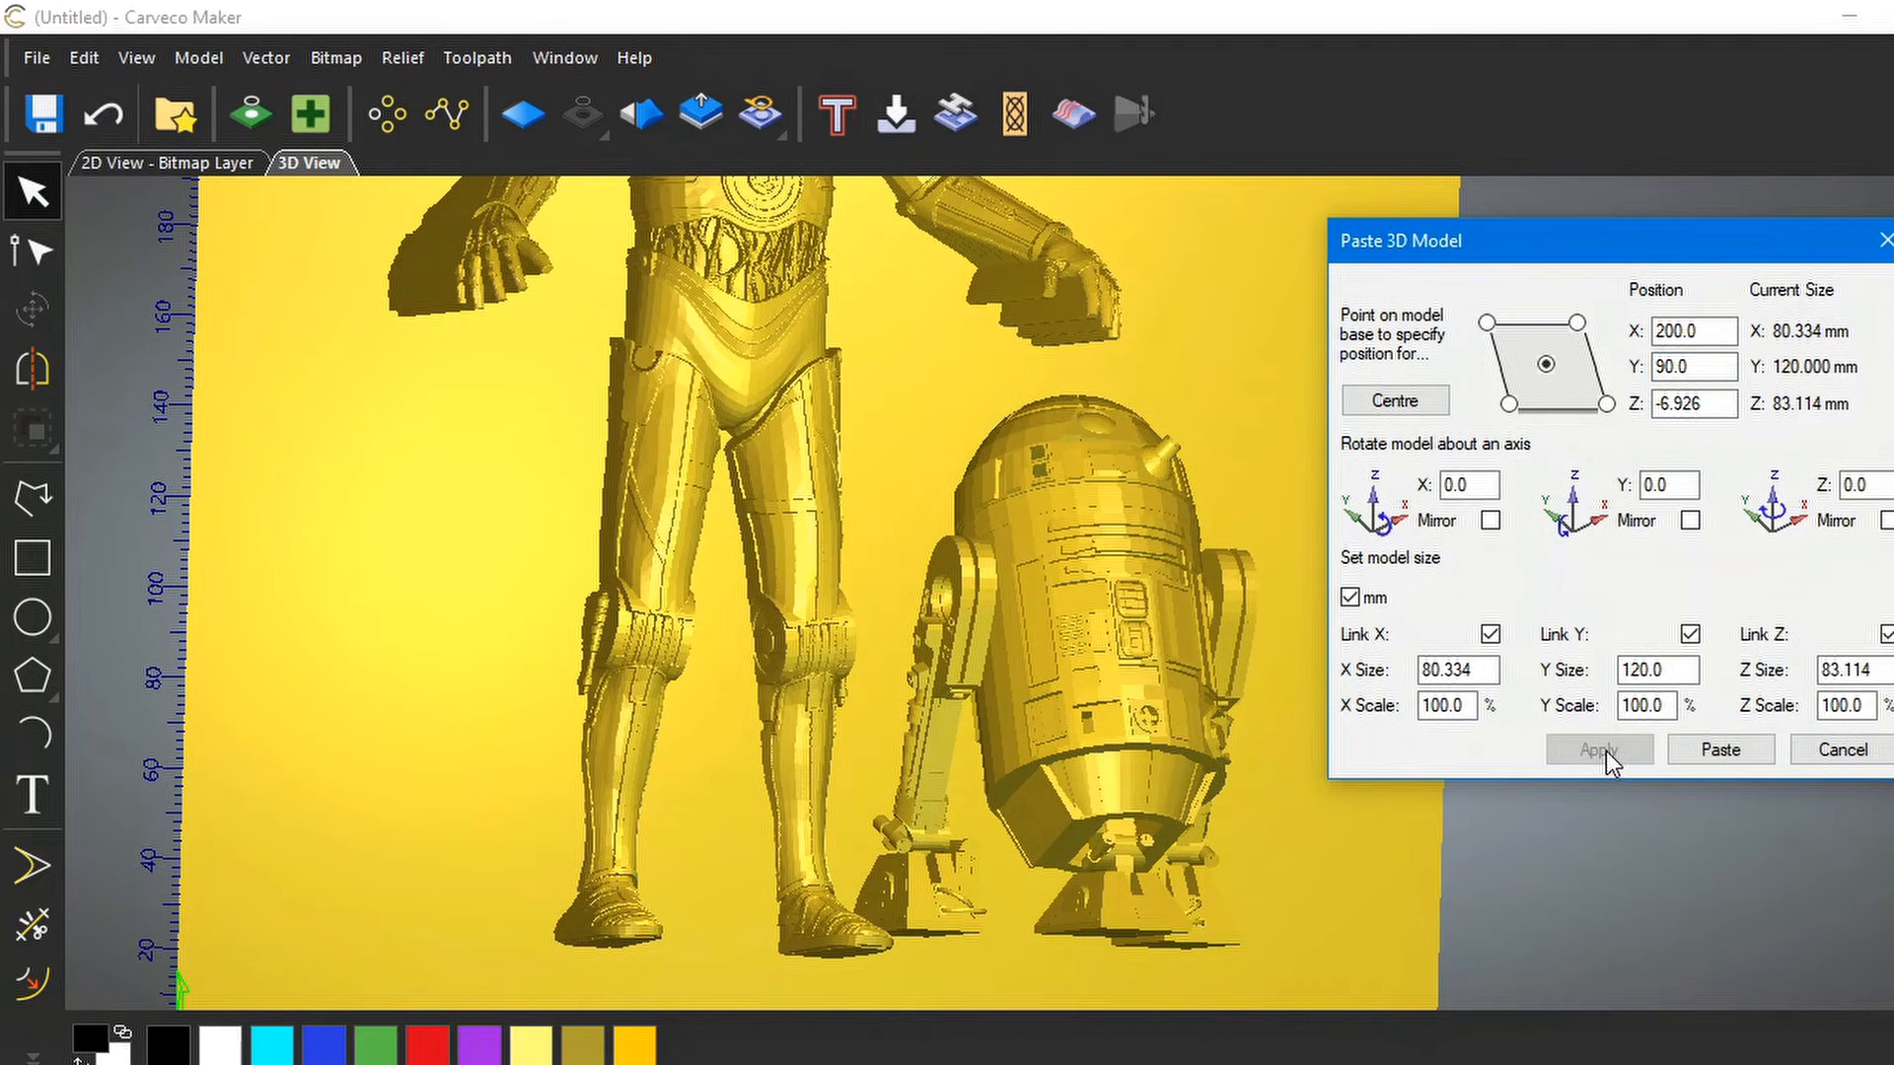
left_click_drag(1231, 751, 1365, 791)
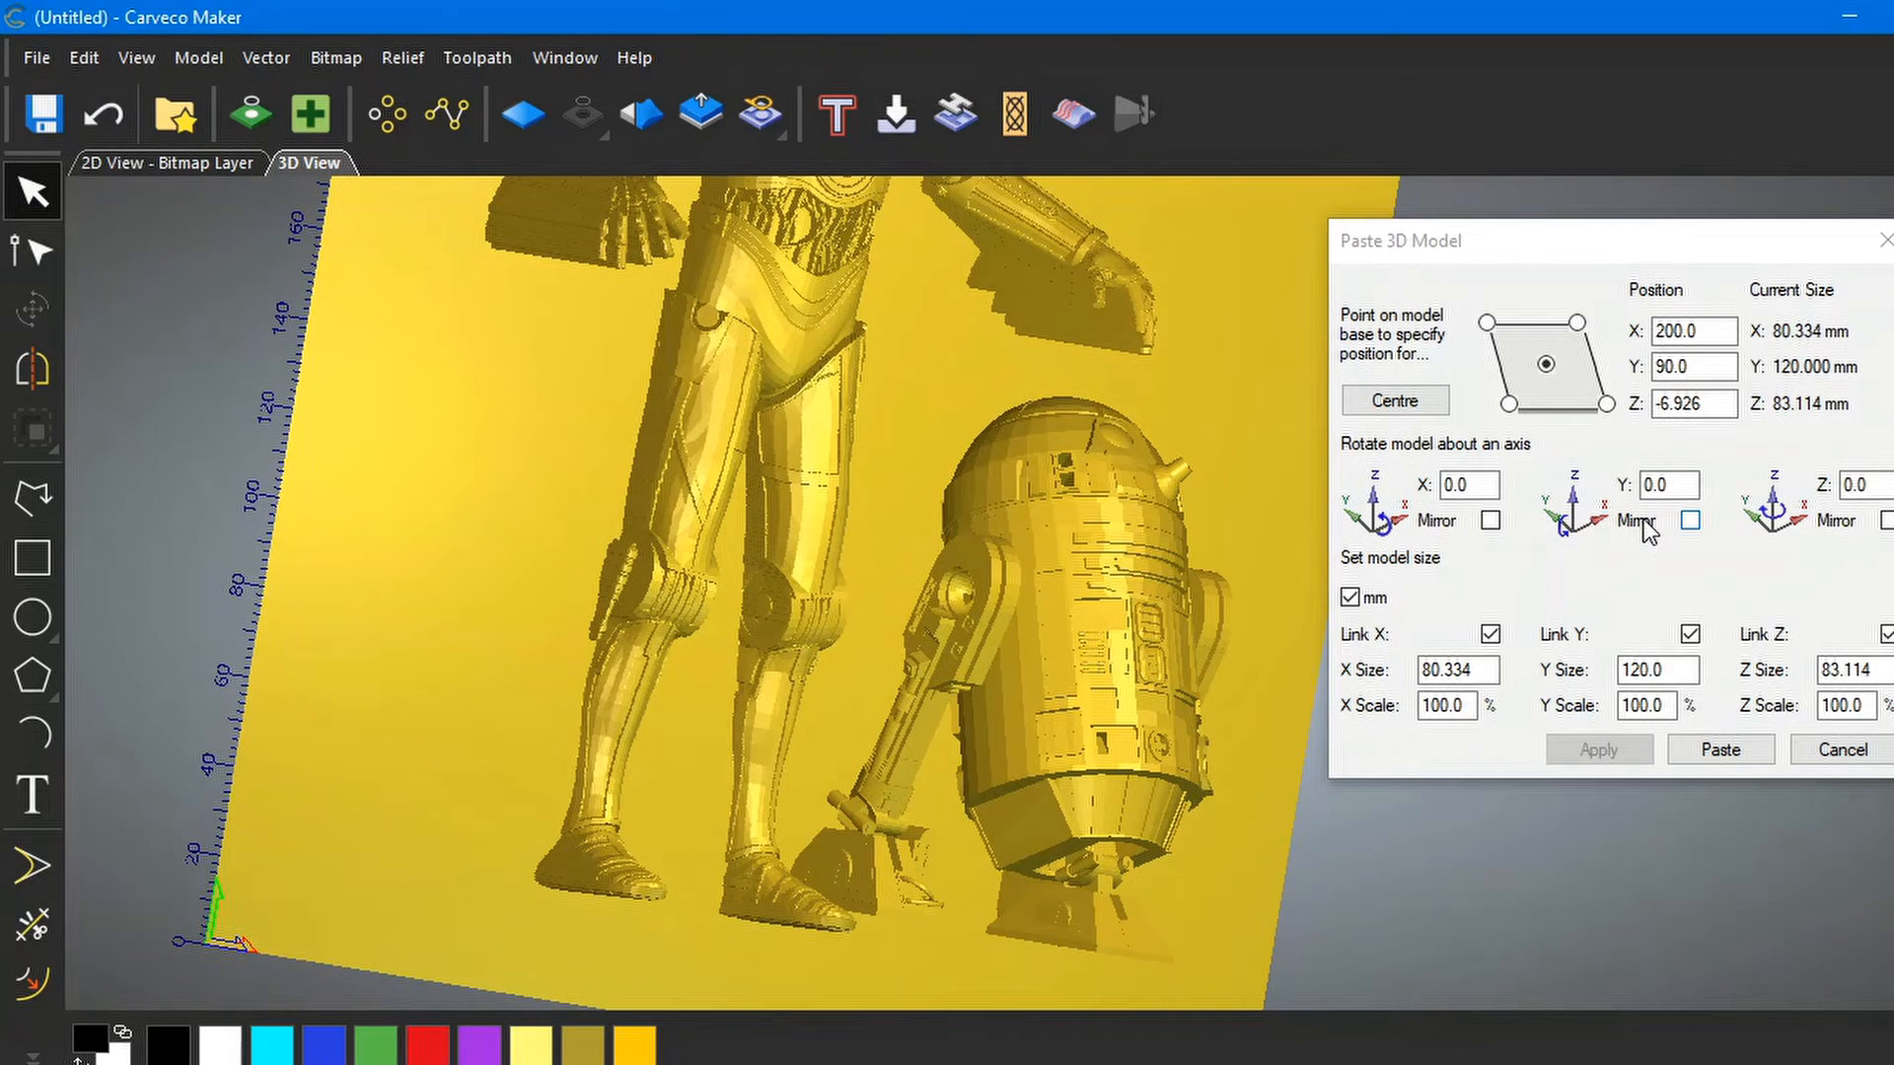
Set R2-D2's Z position to -20
left_click(1707, 404)
double_click(1707, 403)
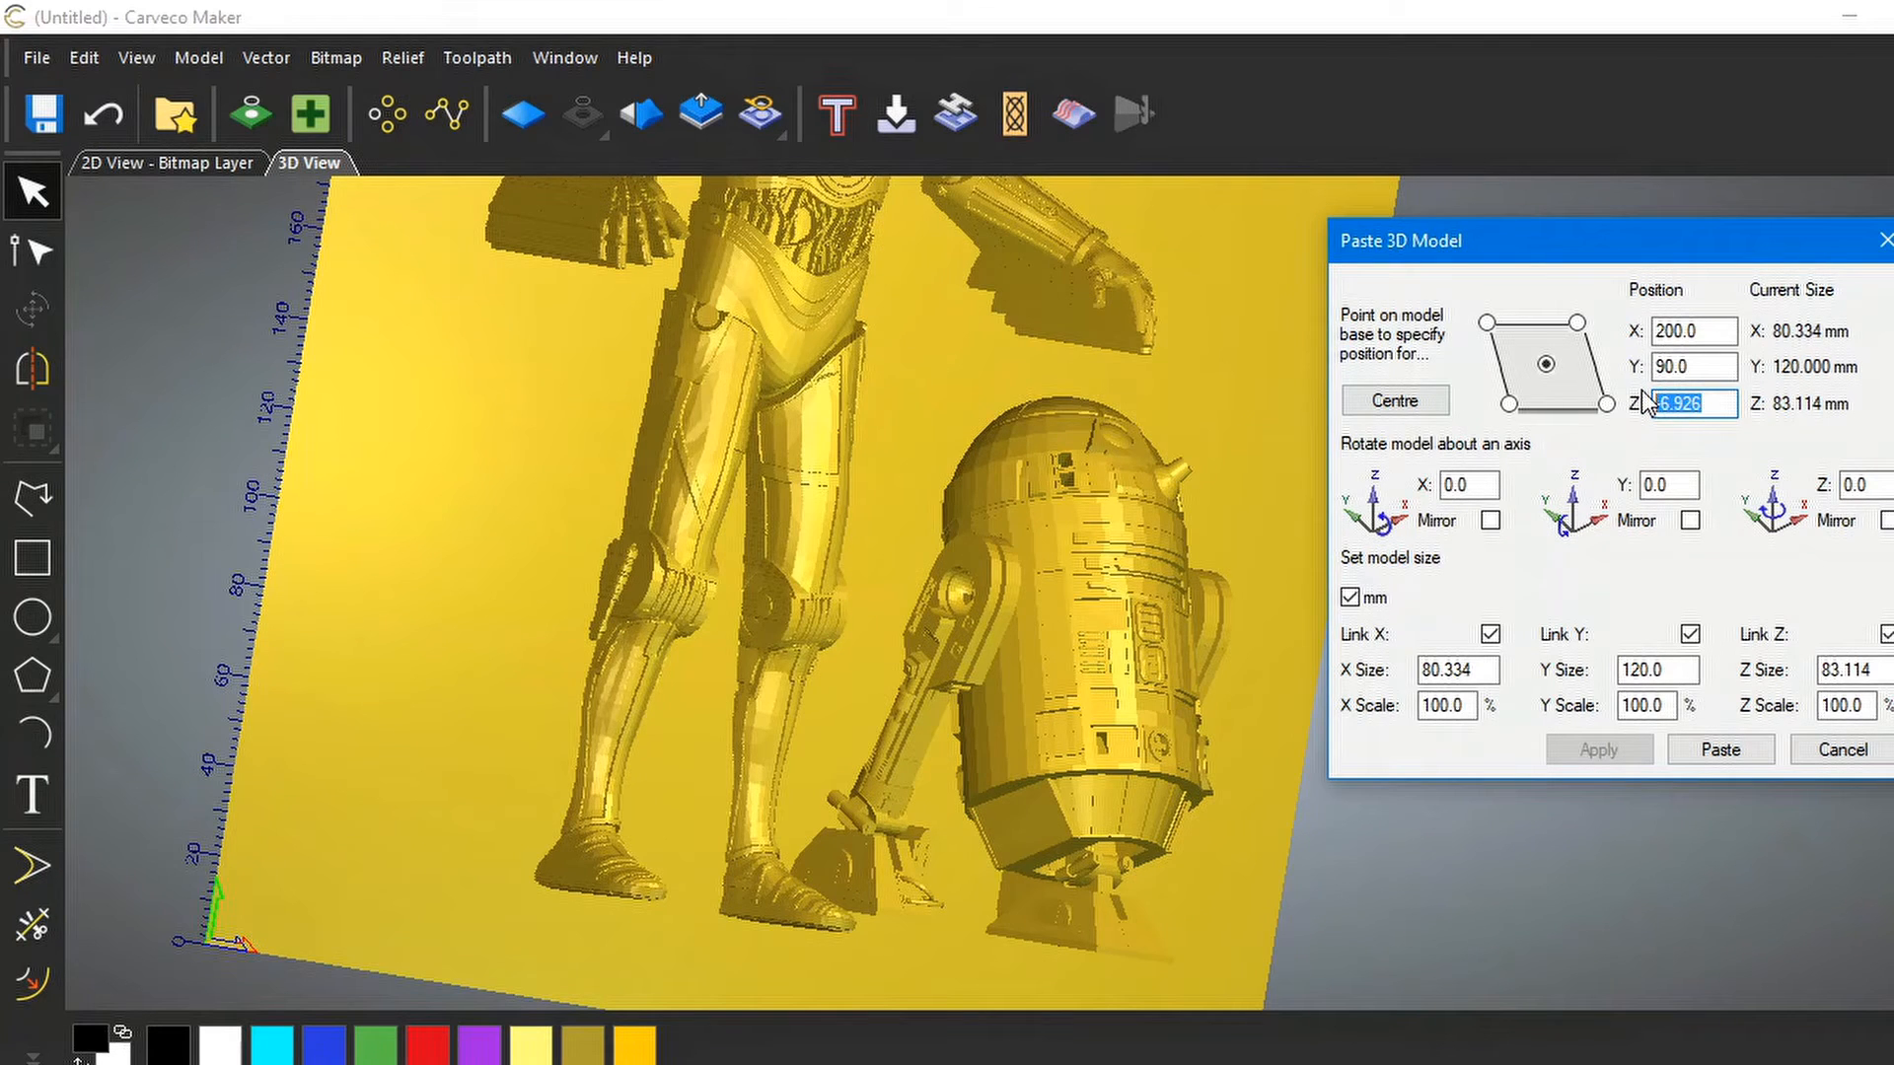
type("-20")
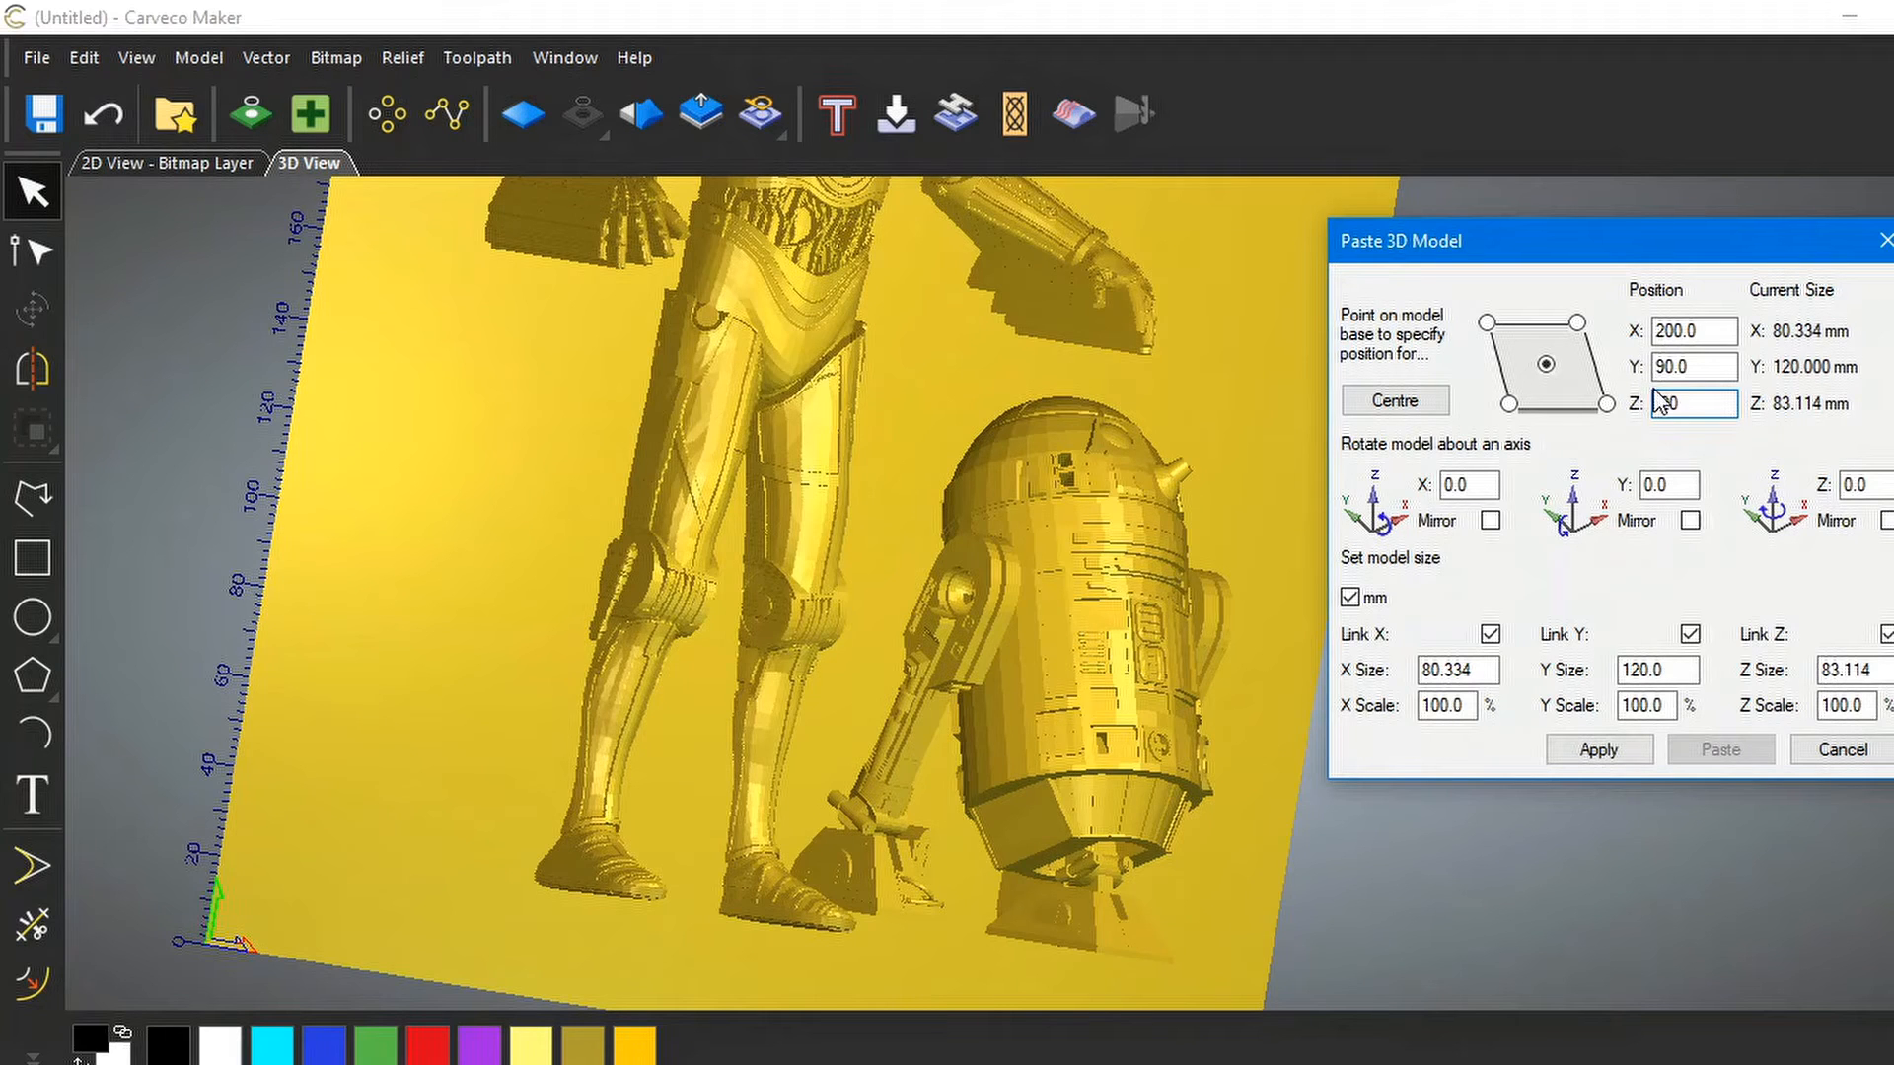
left_click(1601, 750)
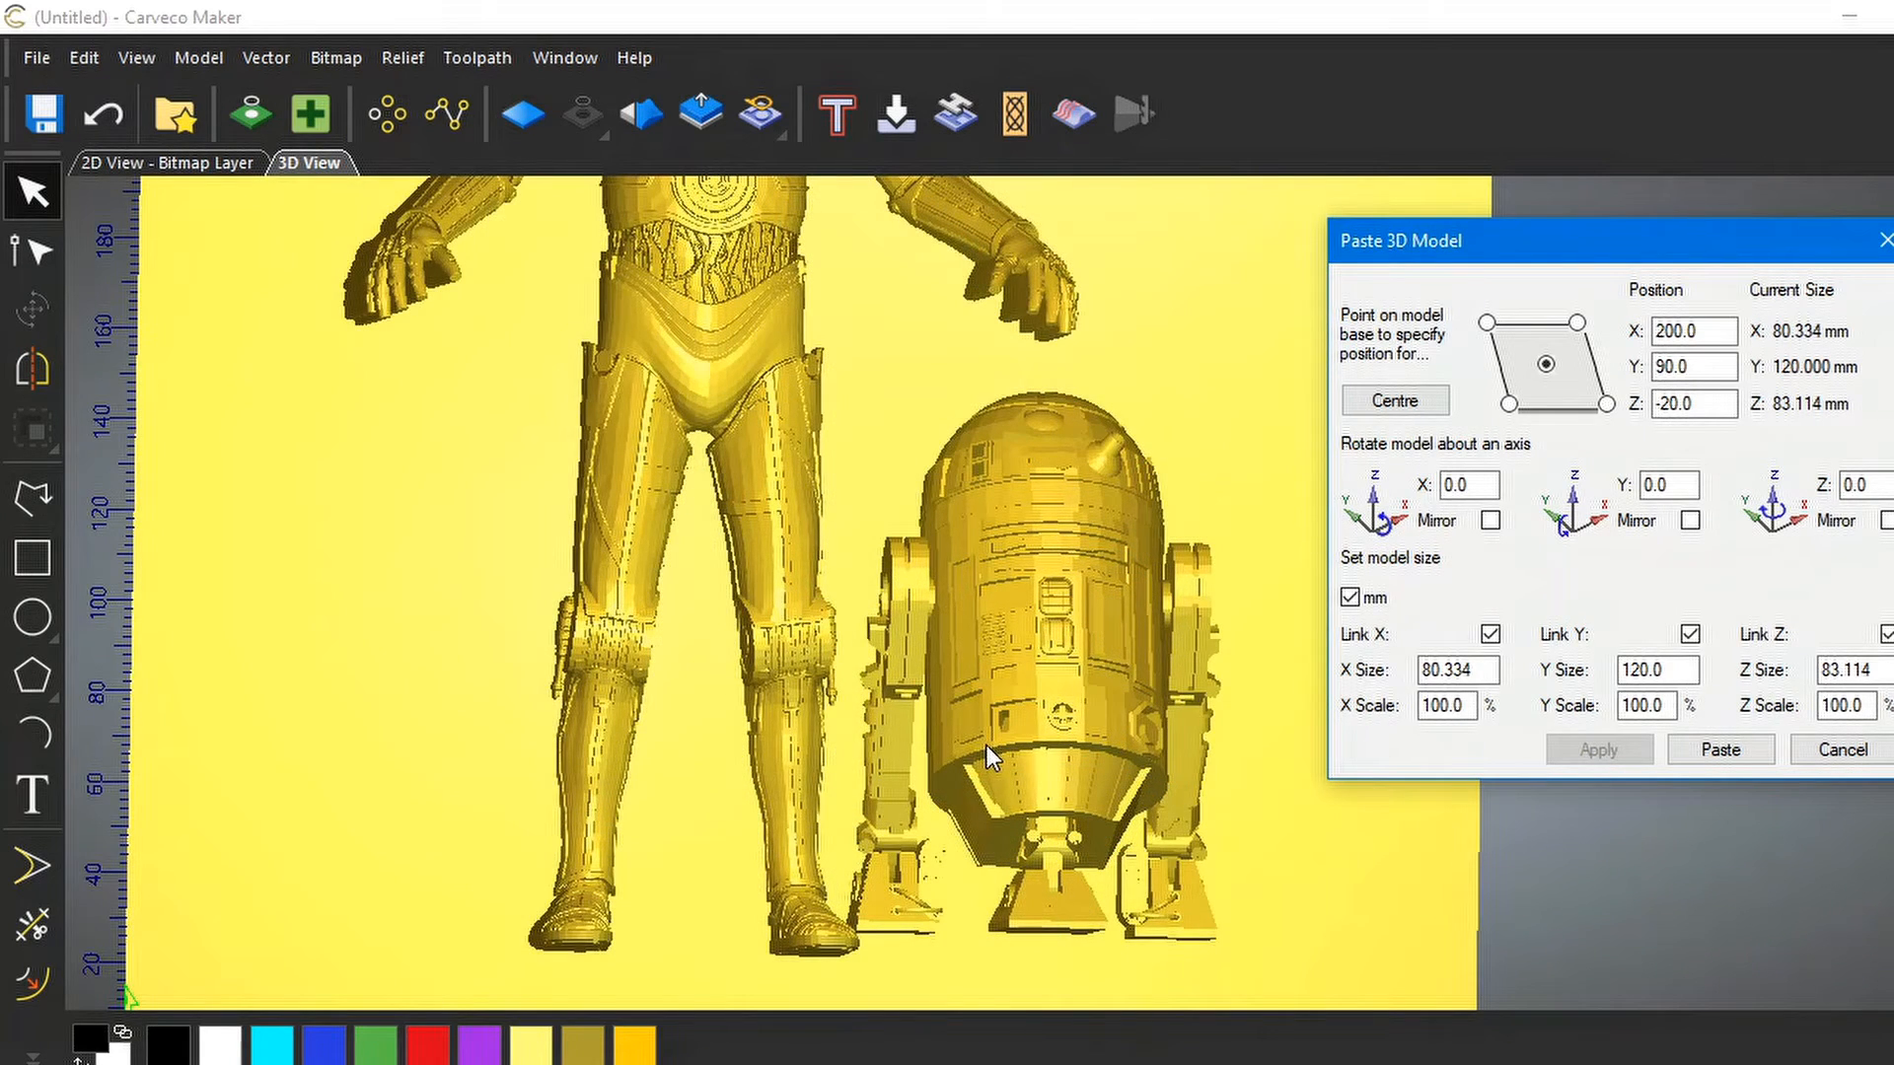
scroll(991, 750, "down", 3)
Change R2-D2's Z position to -25, trying 30 and -30 along the way
left_click_drag(974, 749, 1175, 761)
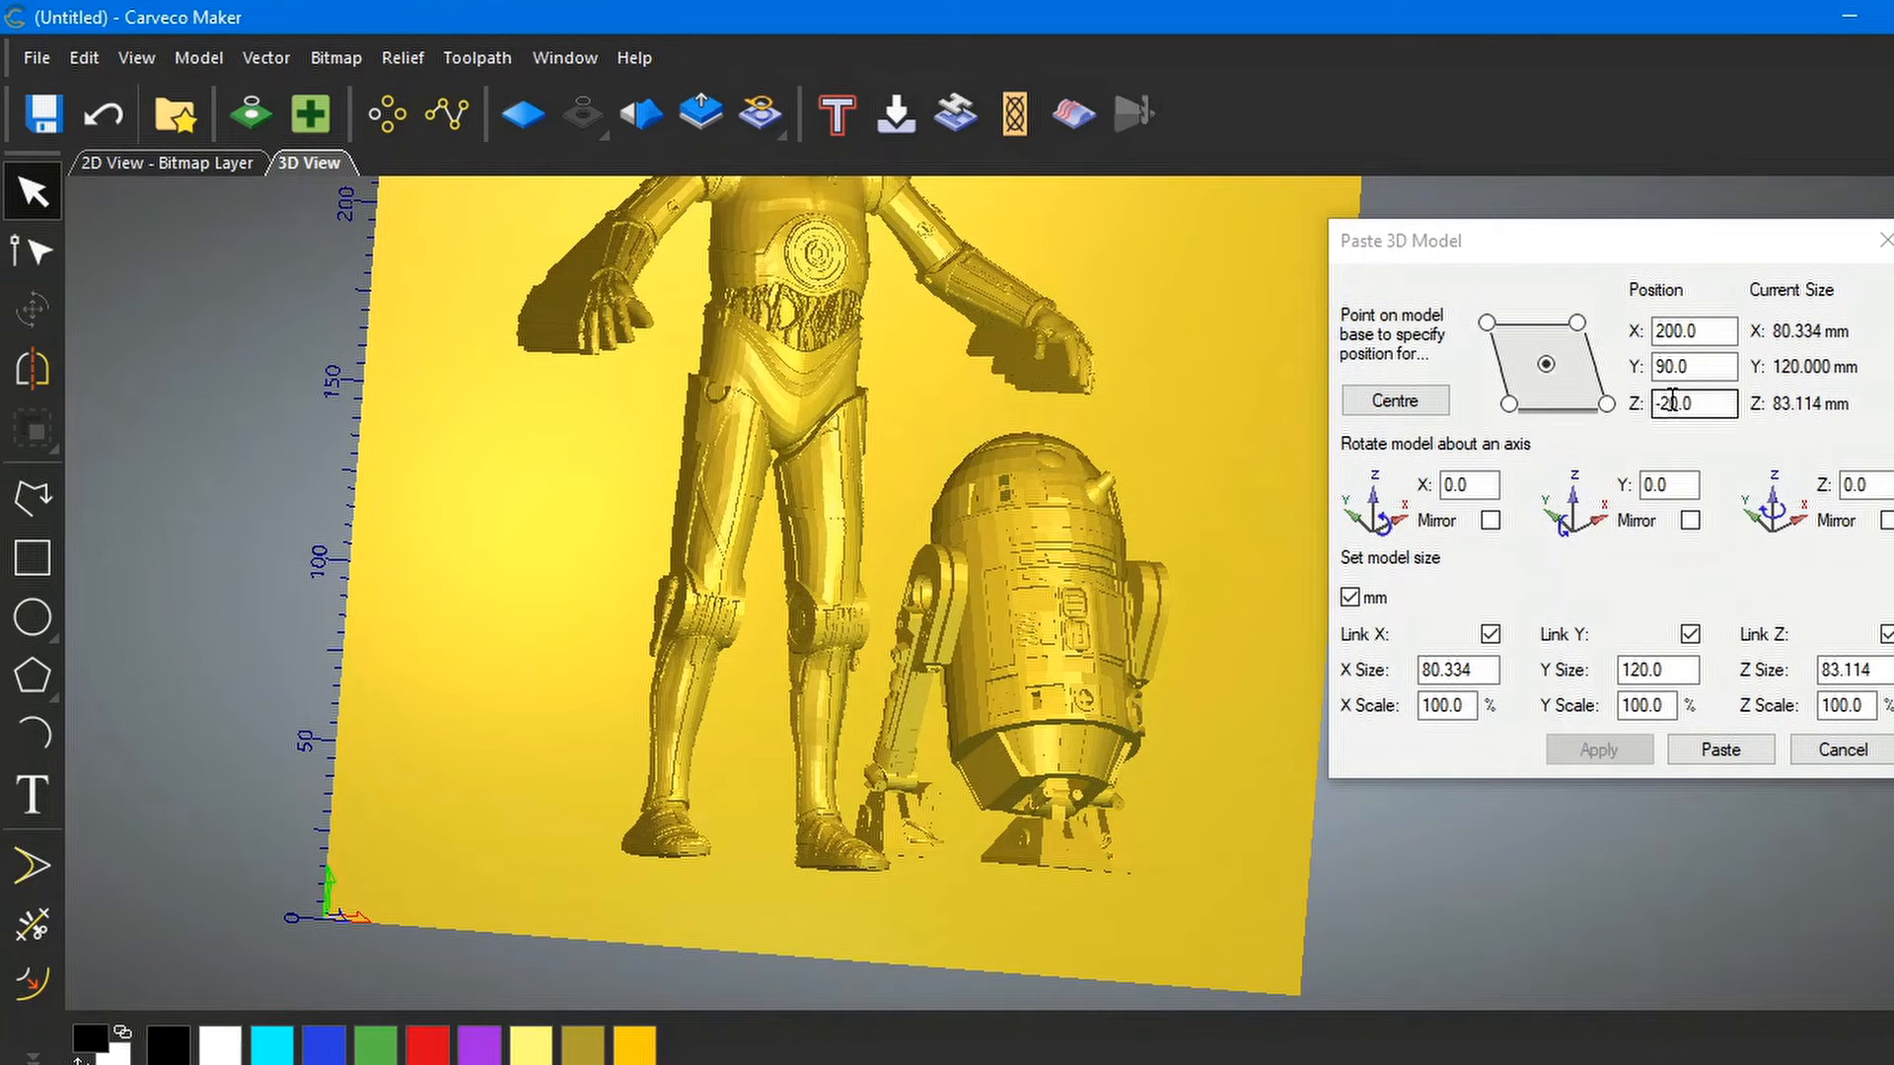
left_click_drag(1672, 403, 1655, 405)
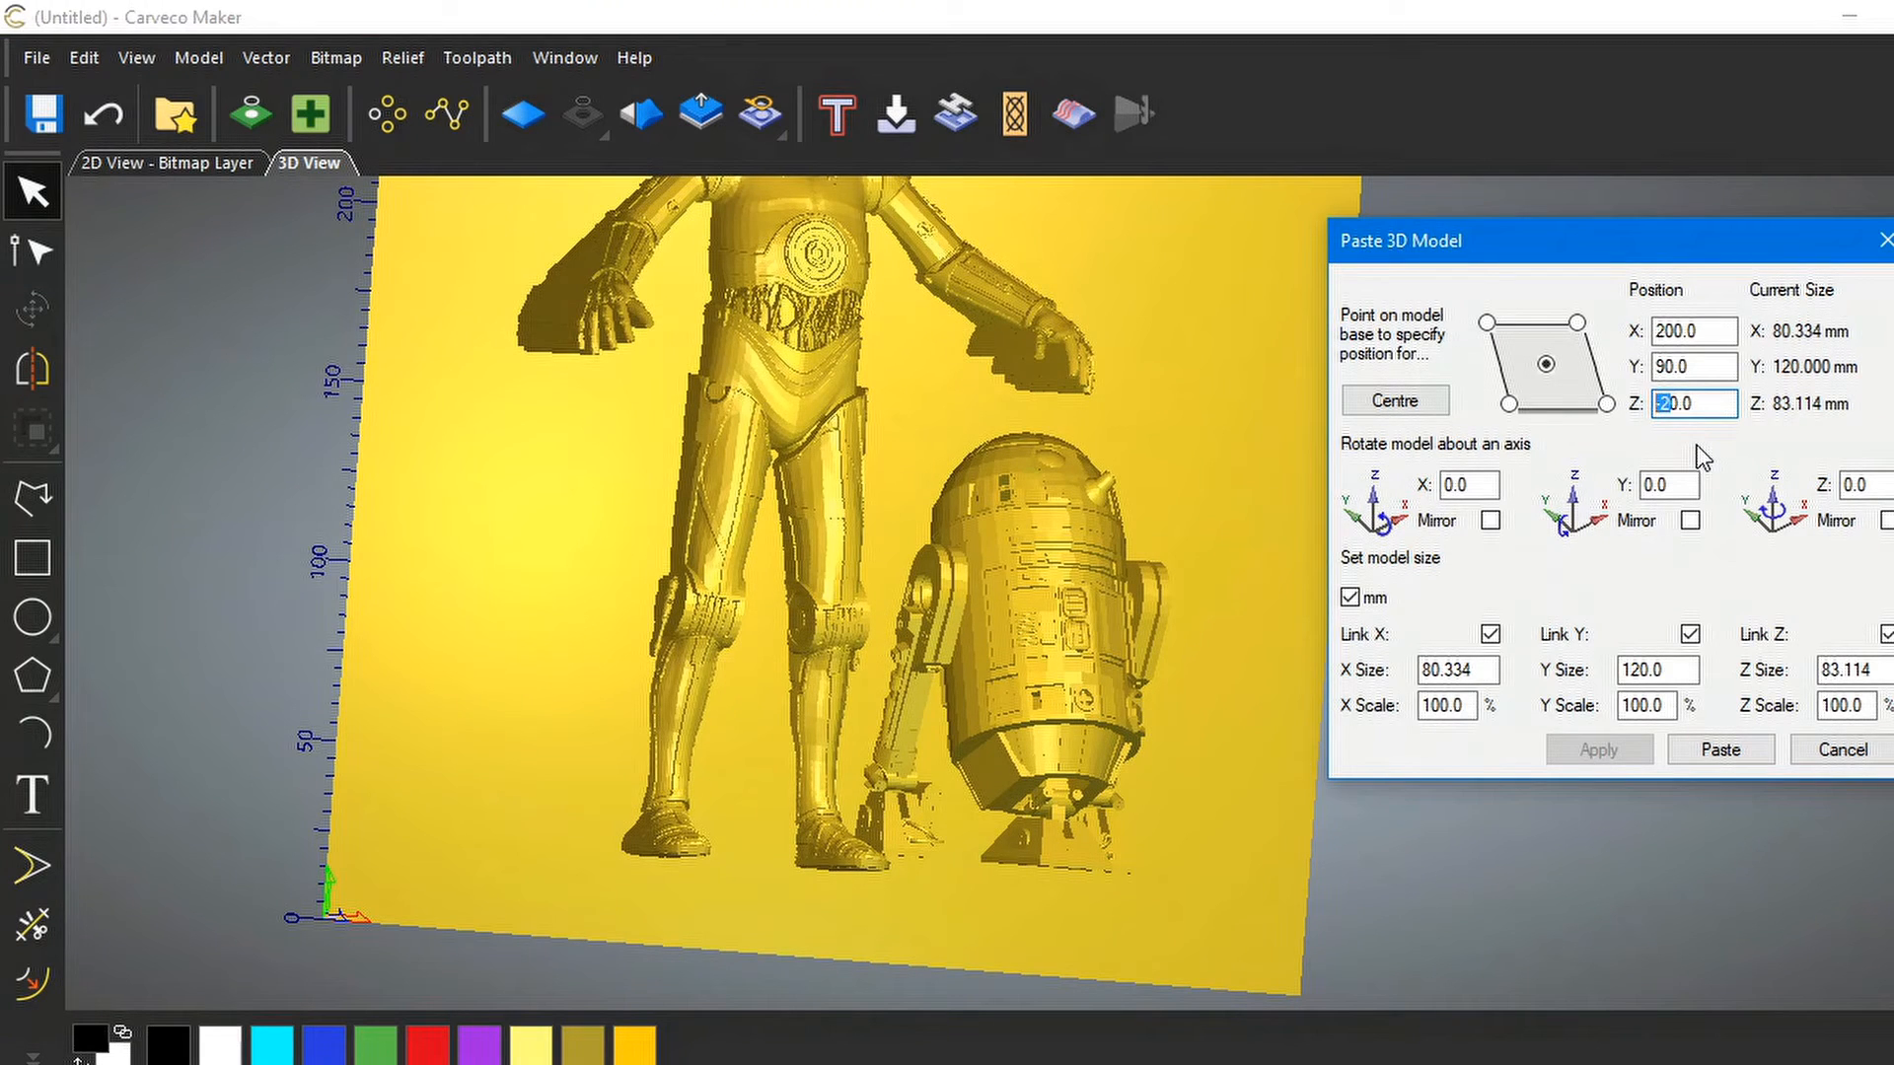
type("3")
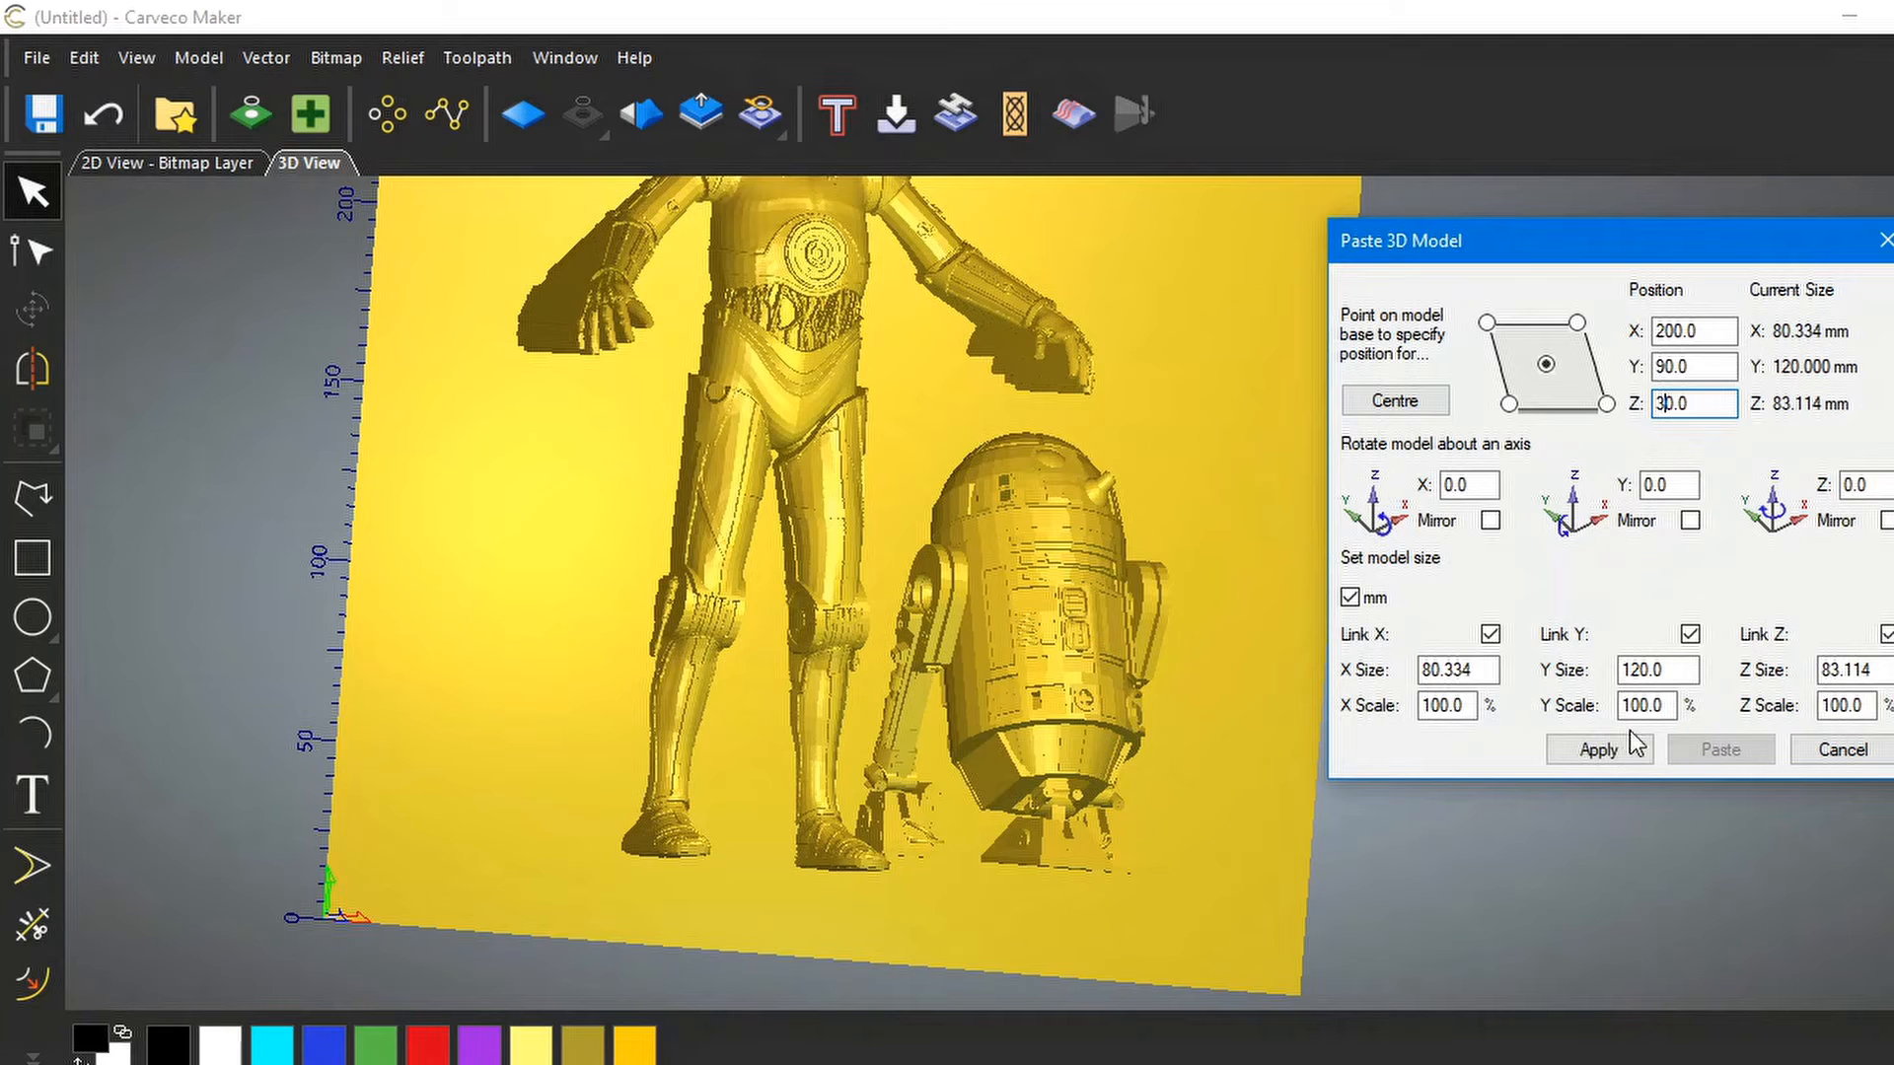
left_click(1595, 749)
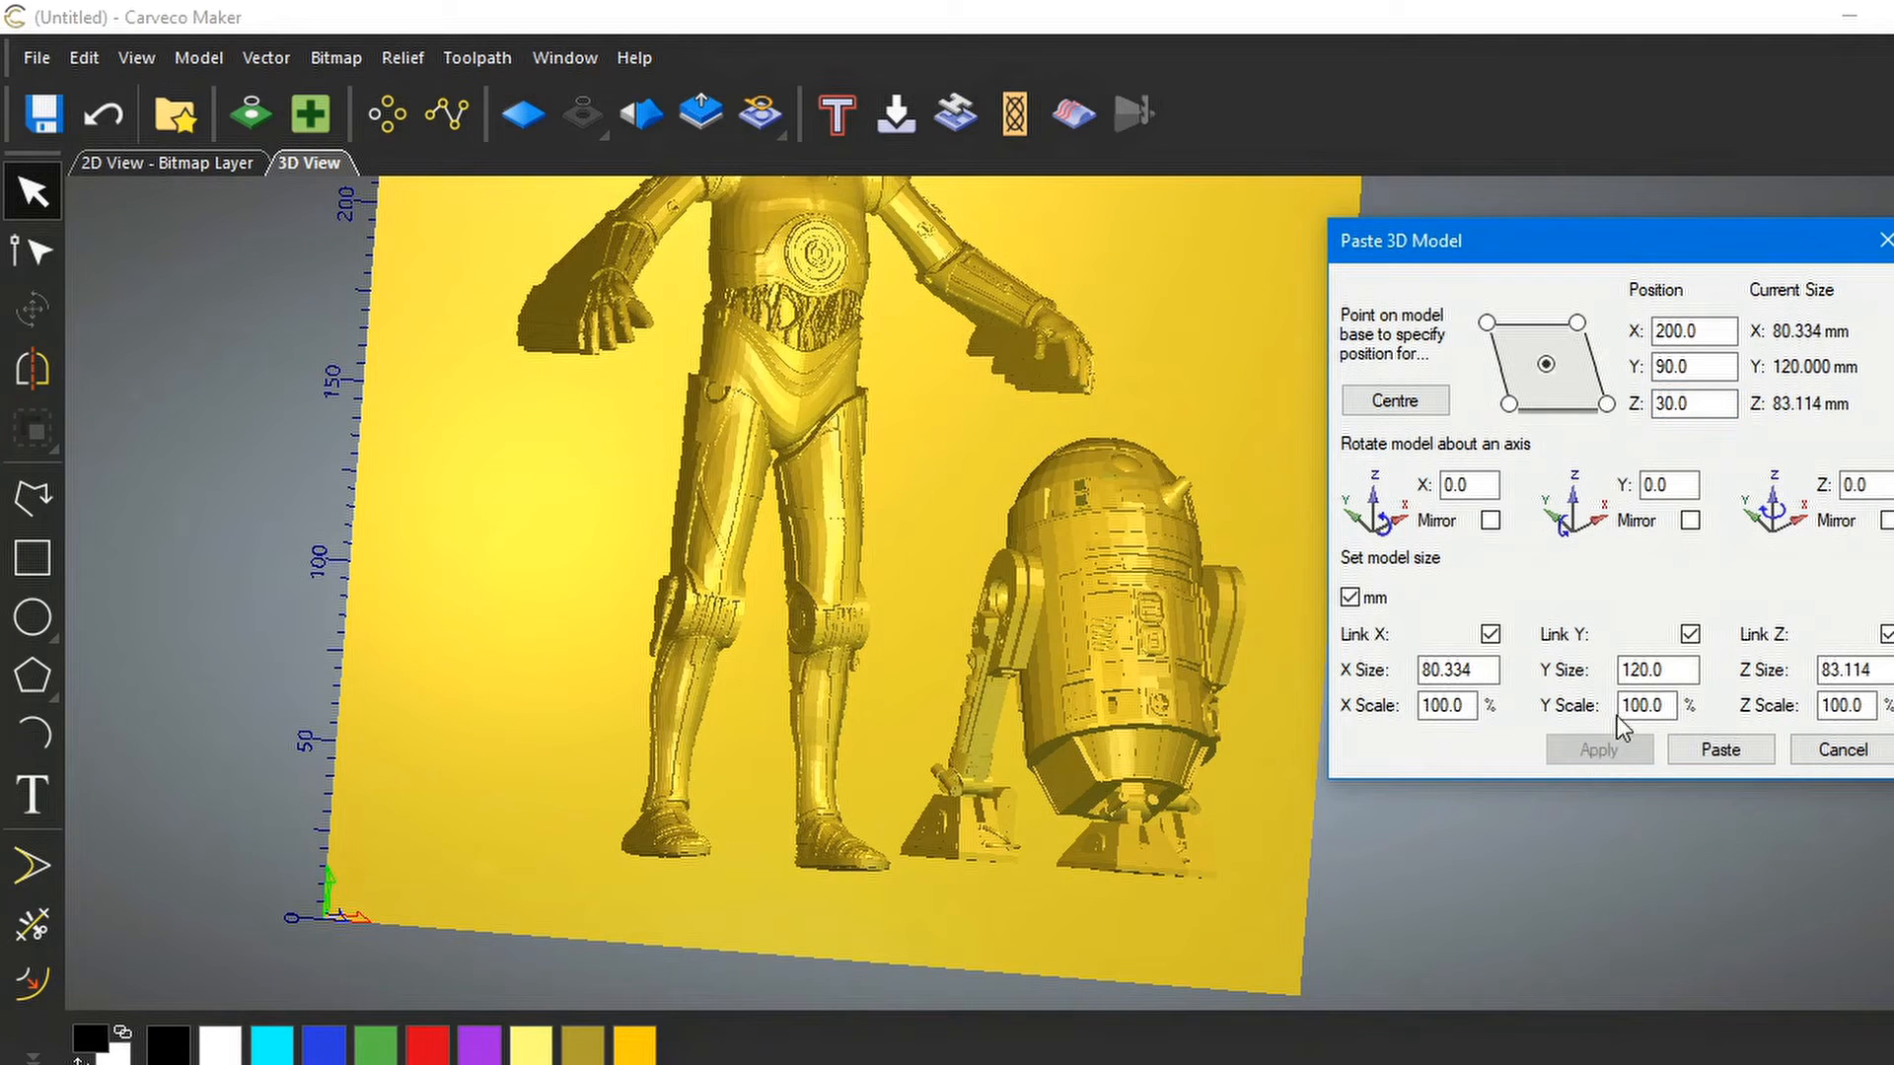
left_click(1660, 402)
type("-")
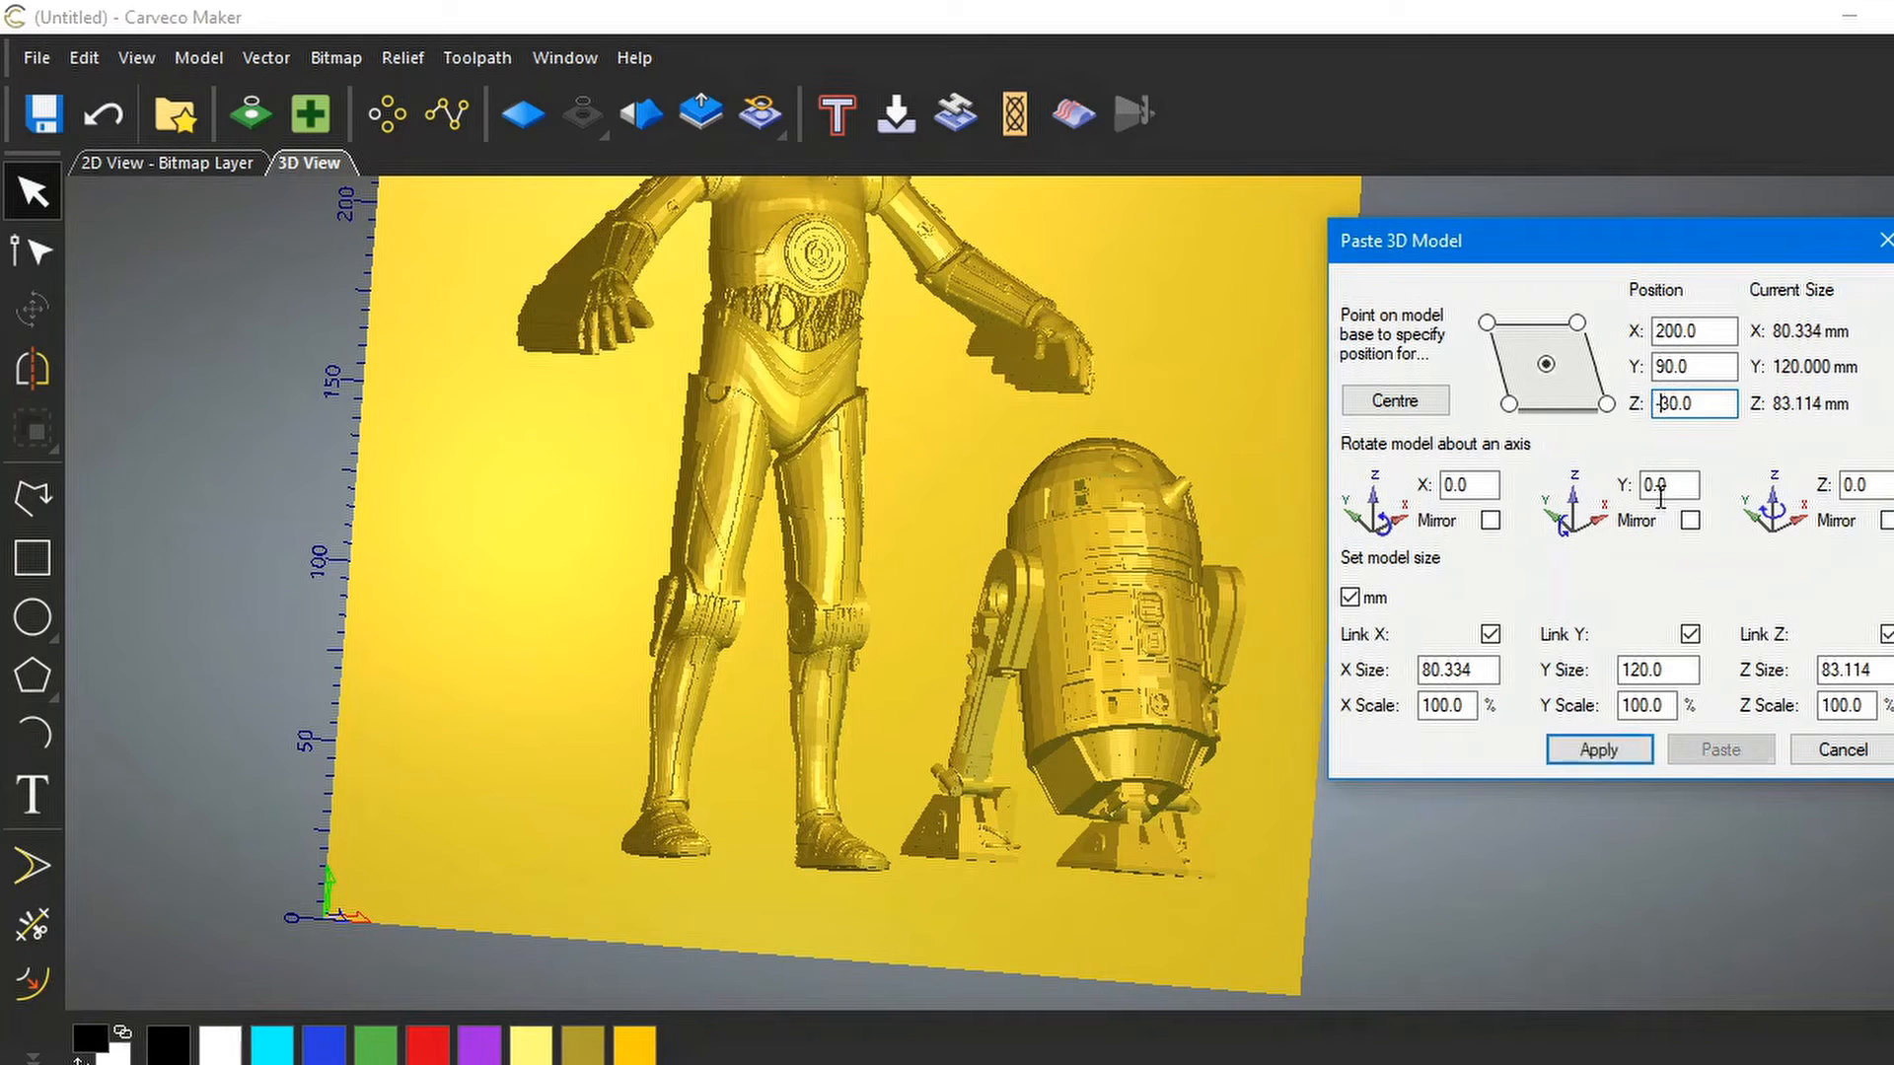
left_click(1598, 749)
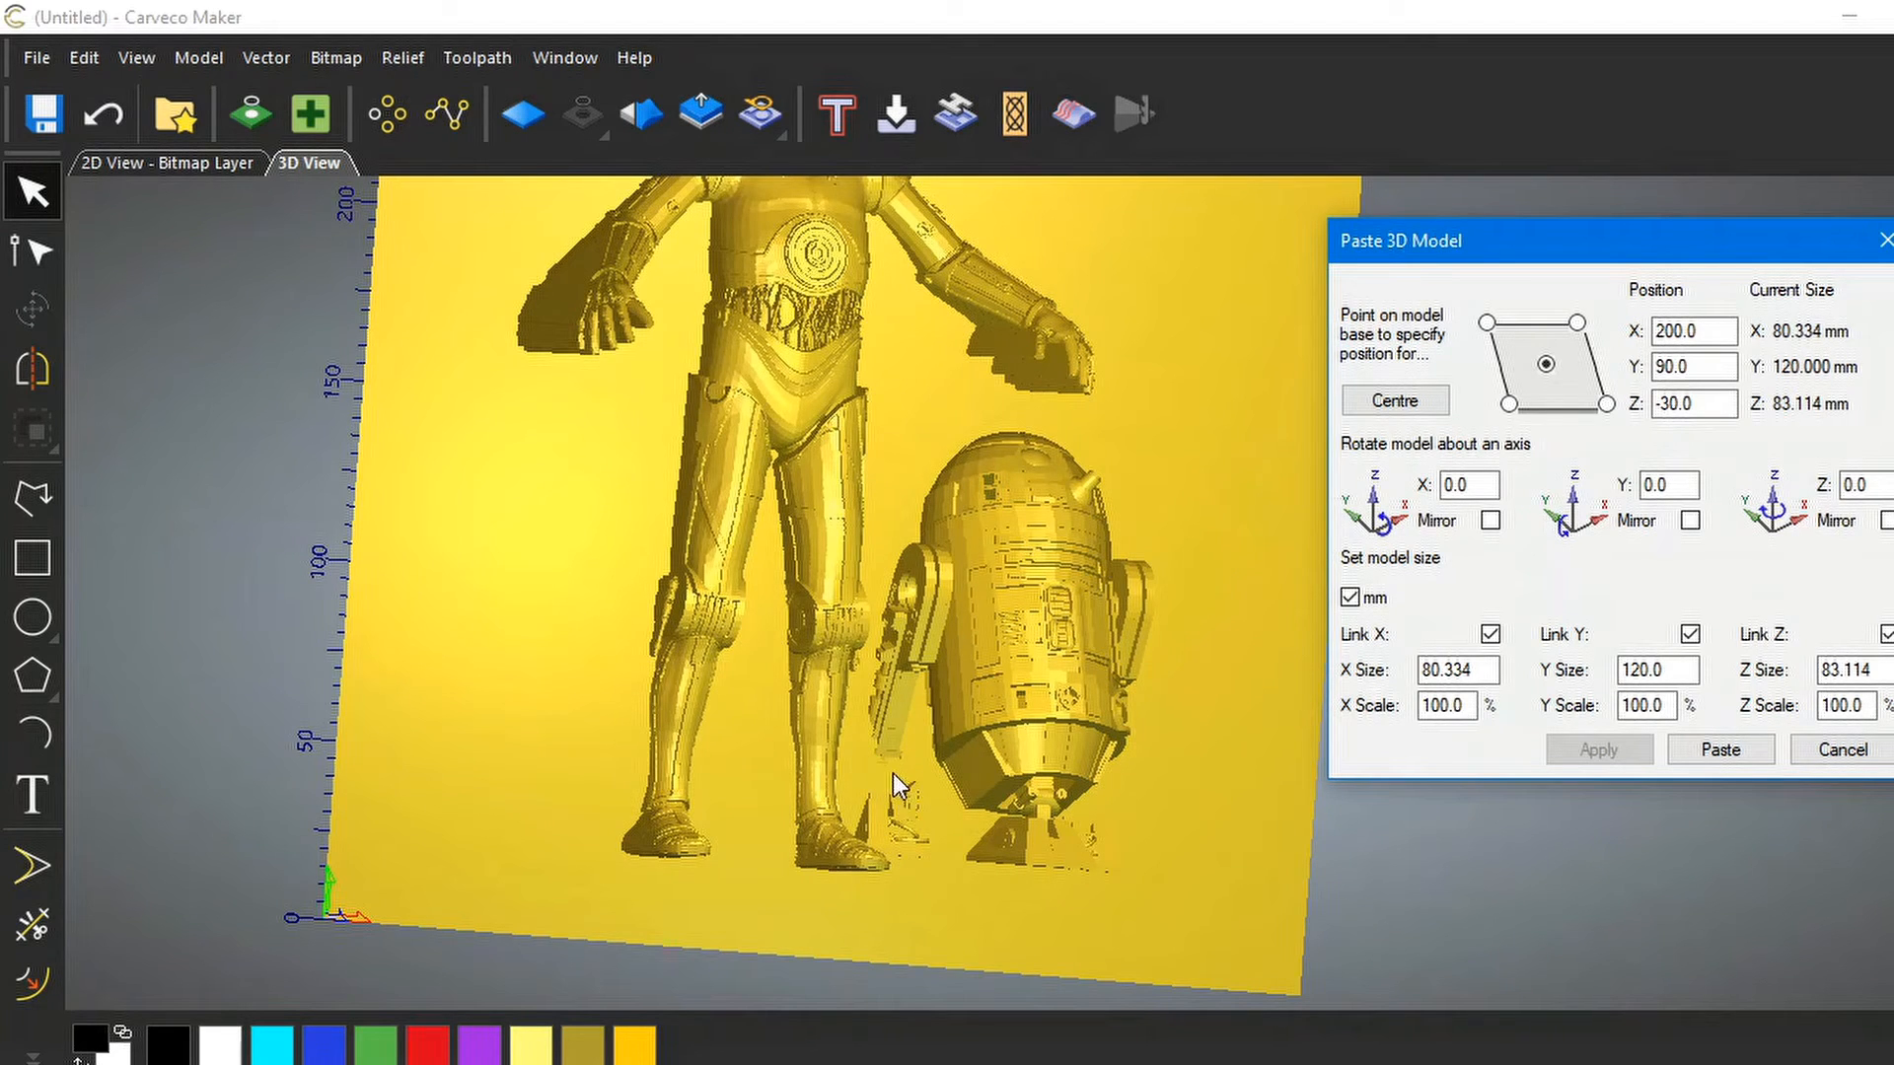
double_click(1674, 406)
type("25")
left_click(1613, 749)
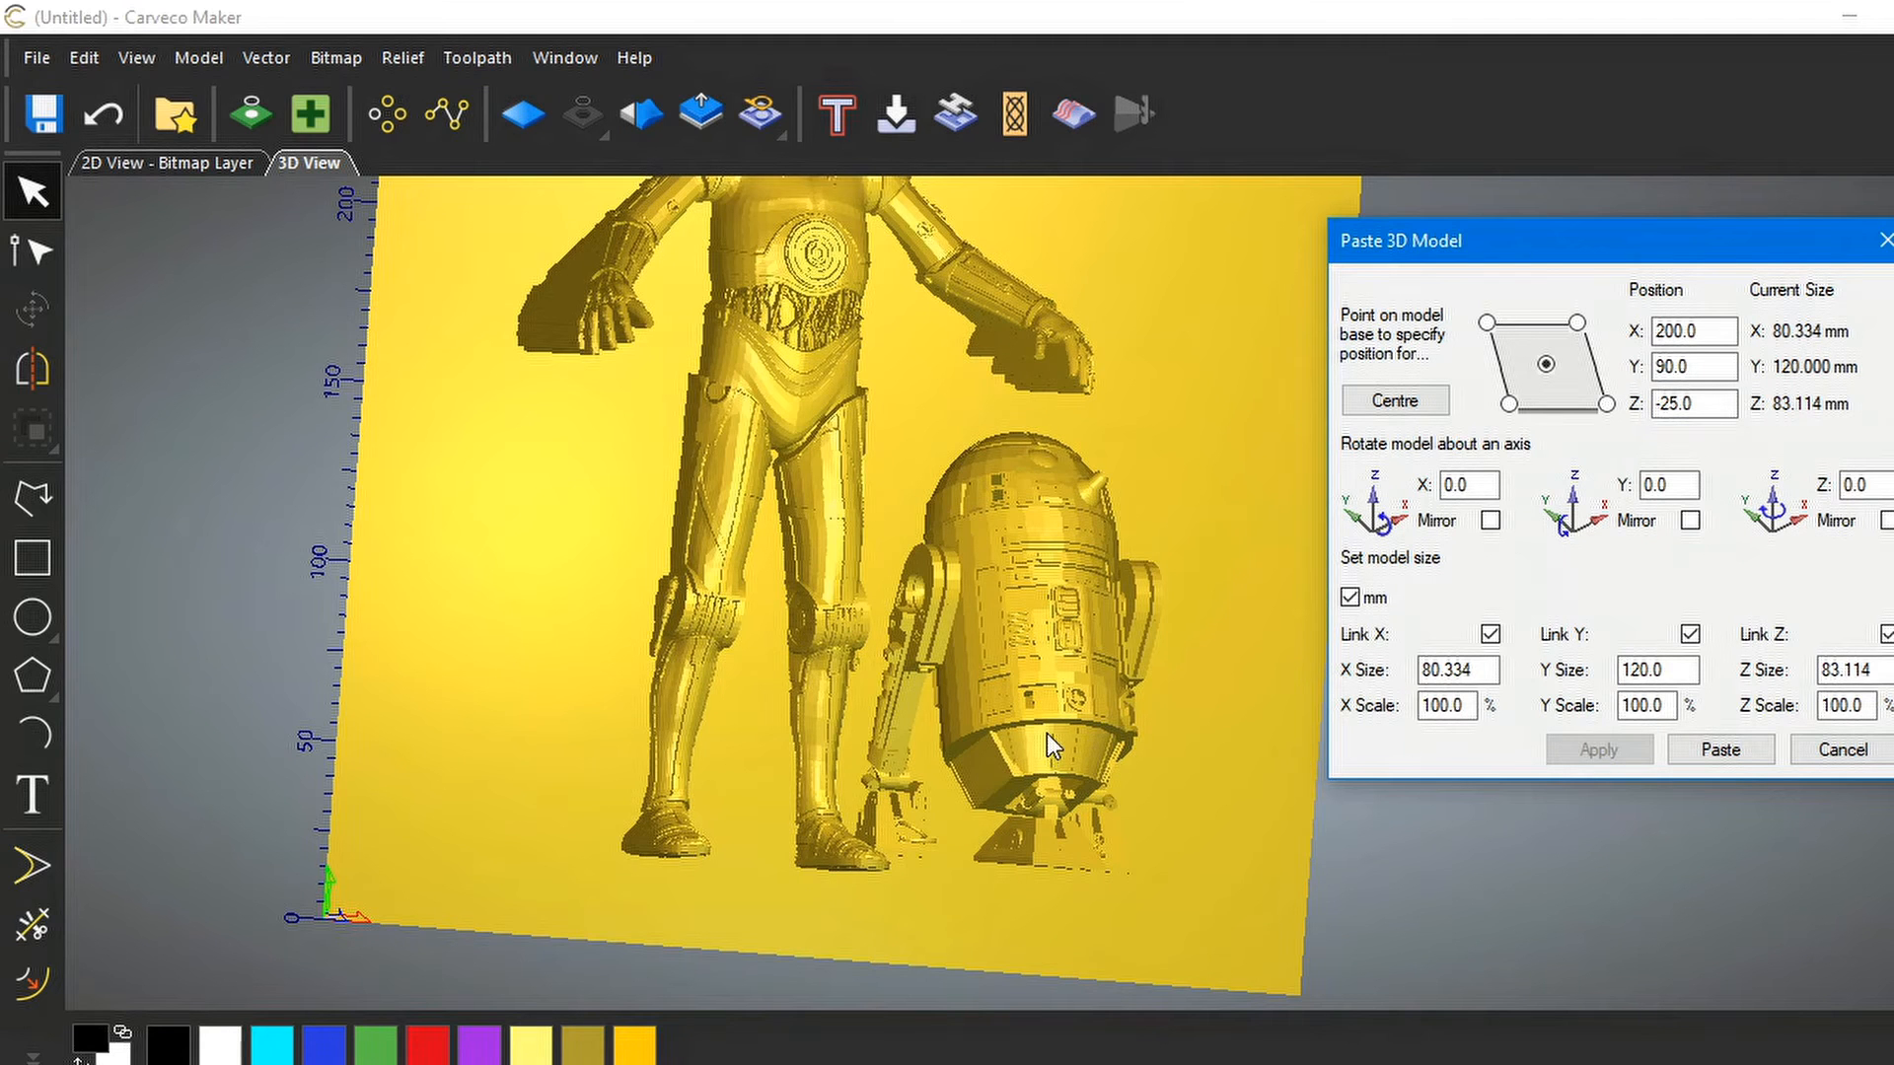
Shift R2-D2 right by changing its X position from 200 to 210
left_click_drag(1063, 666, 956, 659)
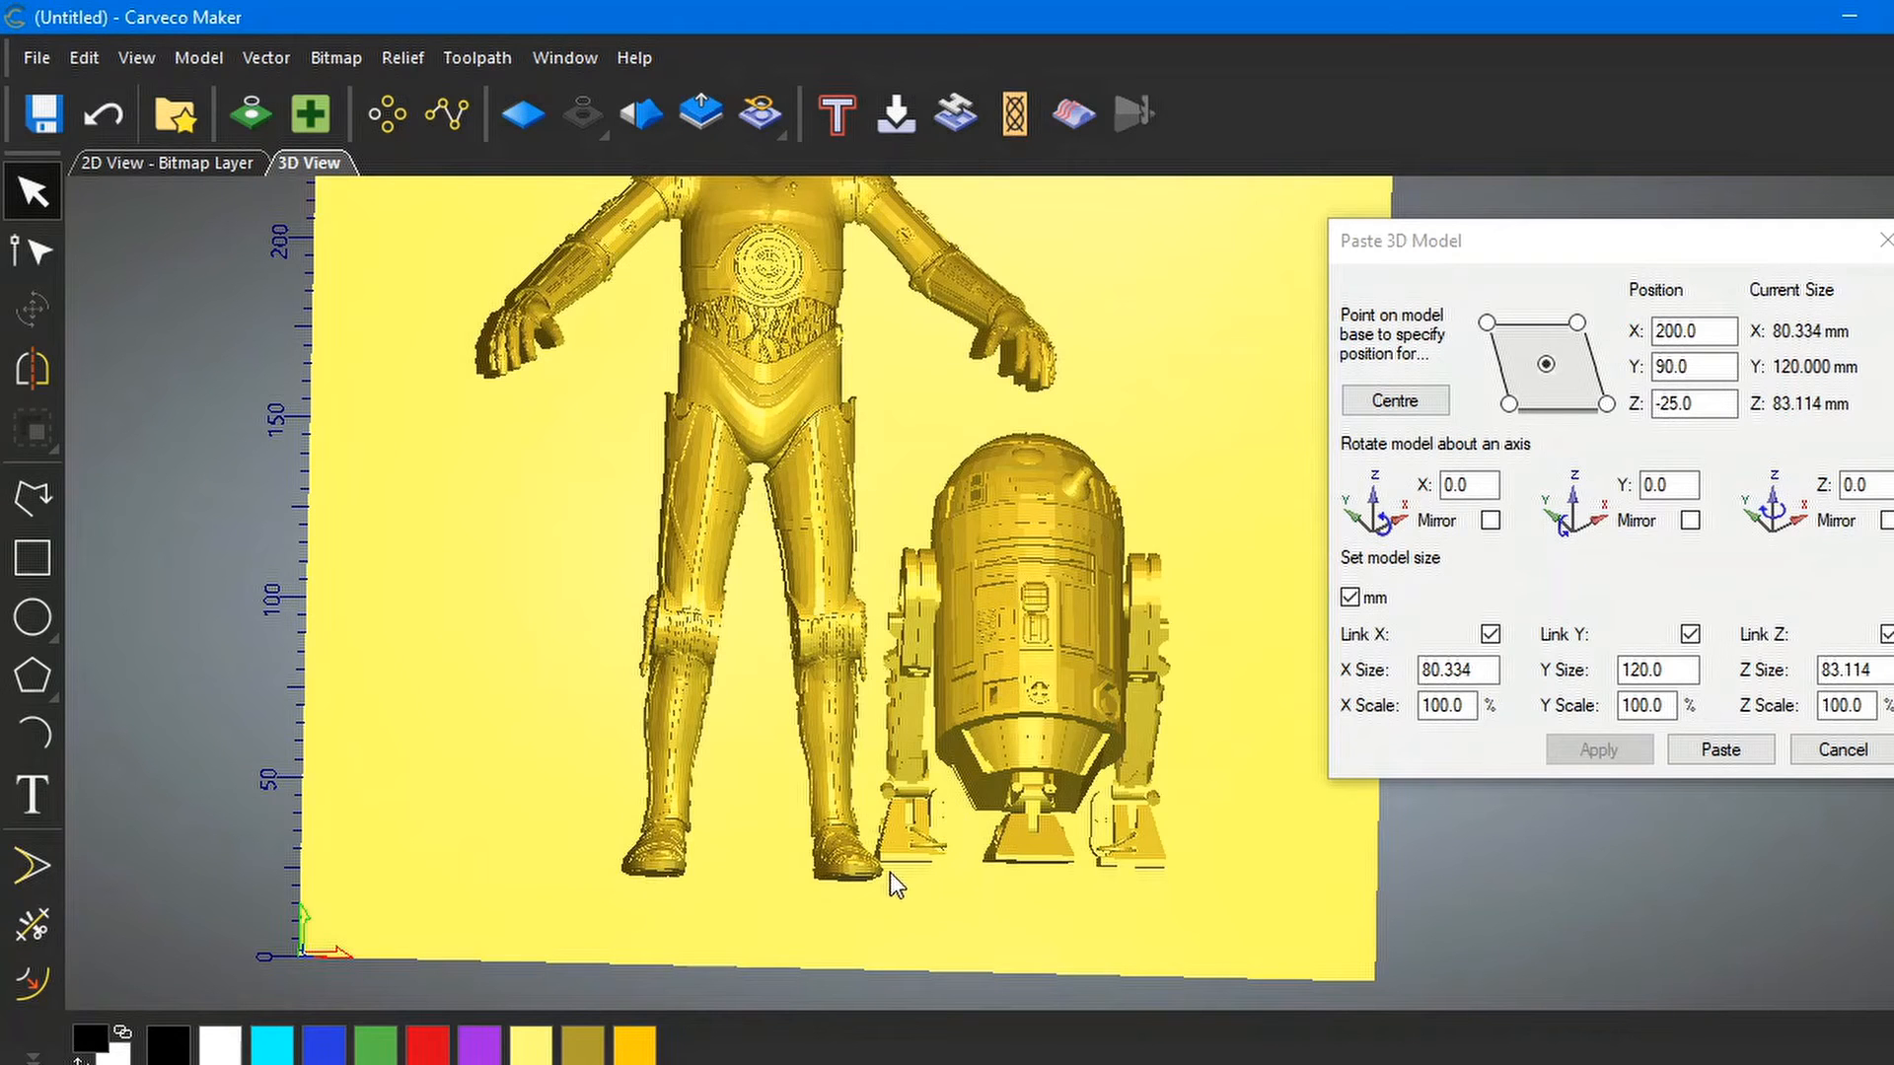
left_click(1686, 368)
left_click(1678, 332)
left_click(1678, 332)
left_click(1665, 331)
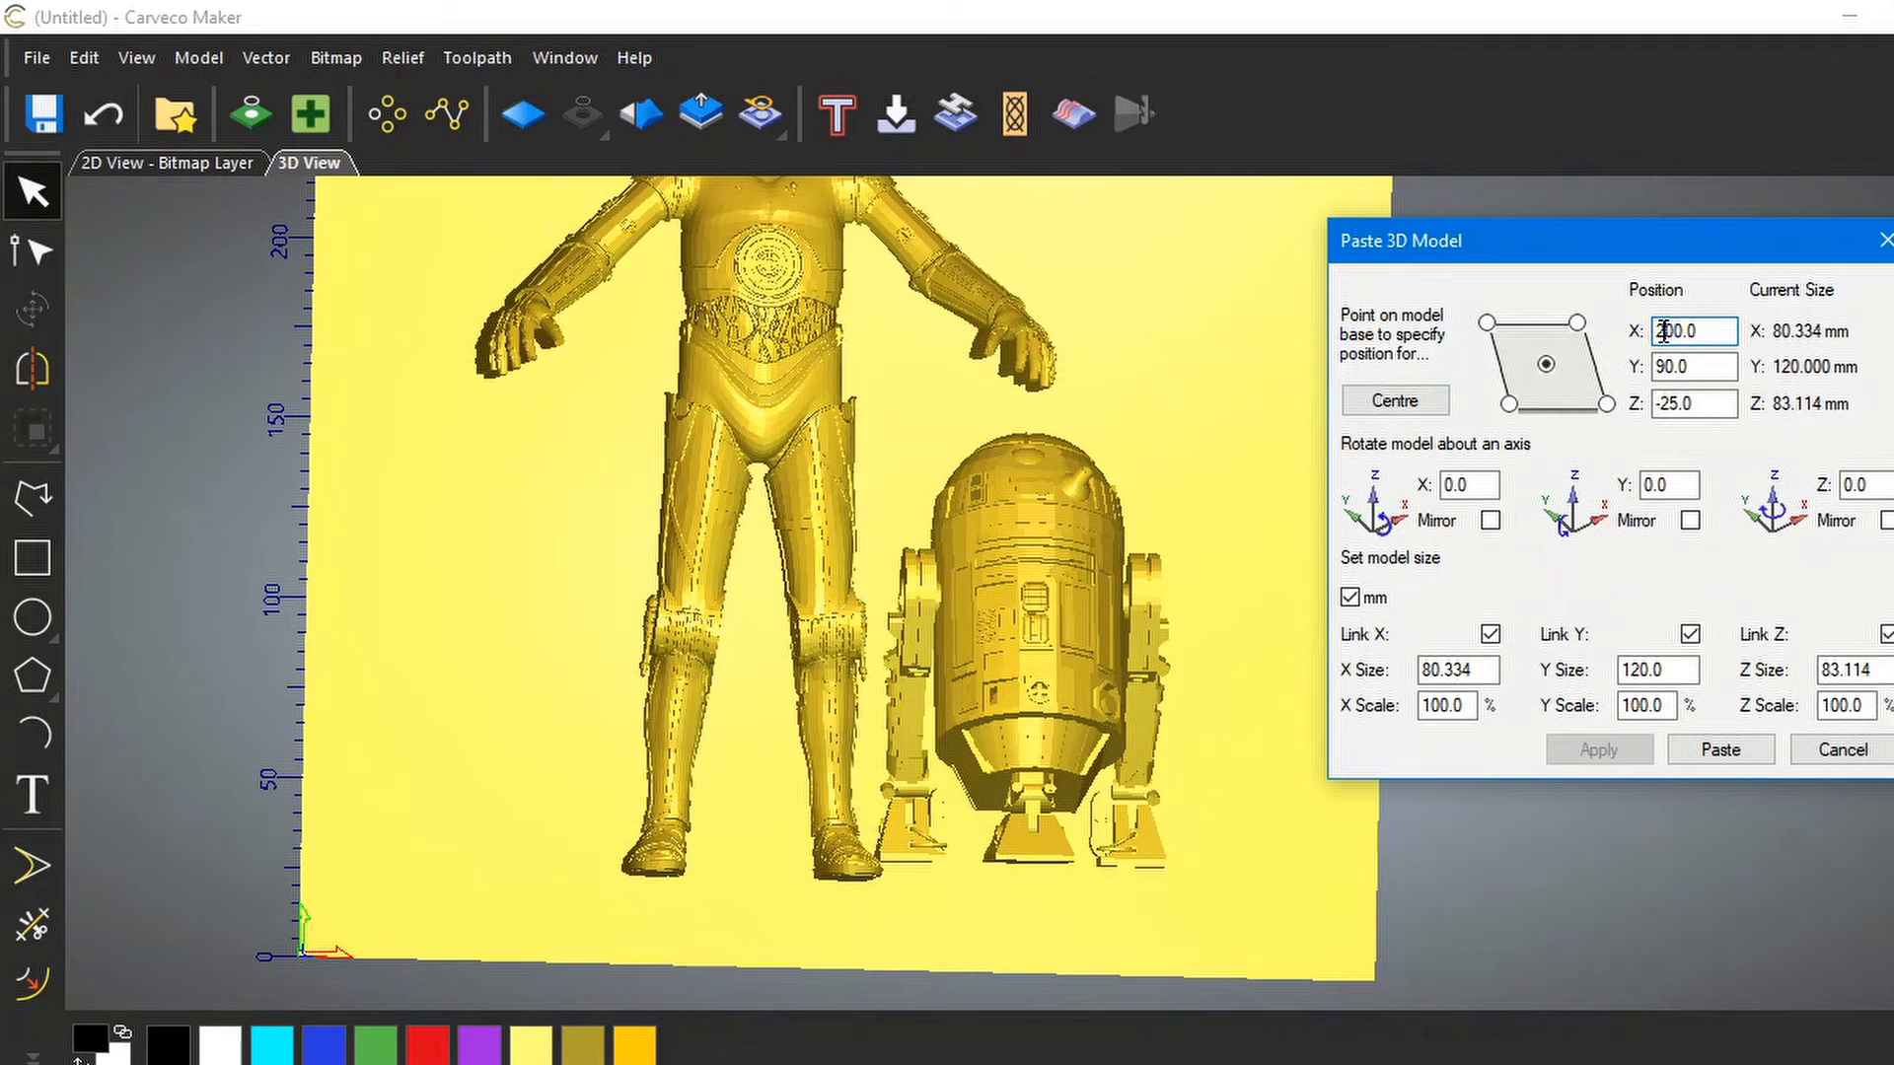
double_click(1664, 332)
left_click(1689, 333)
left_click_drag(1665, 331, 1675, 331)
type("1")
left_click(1593, 750)
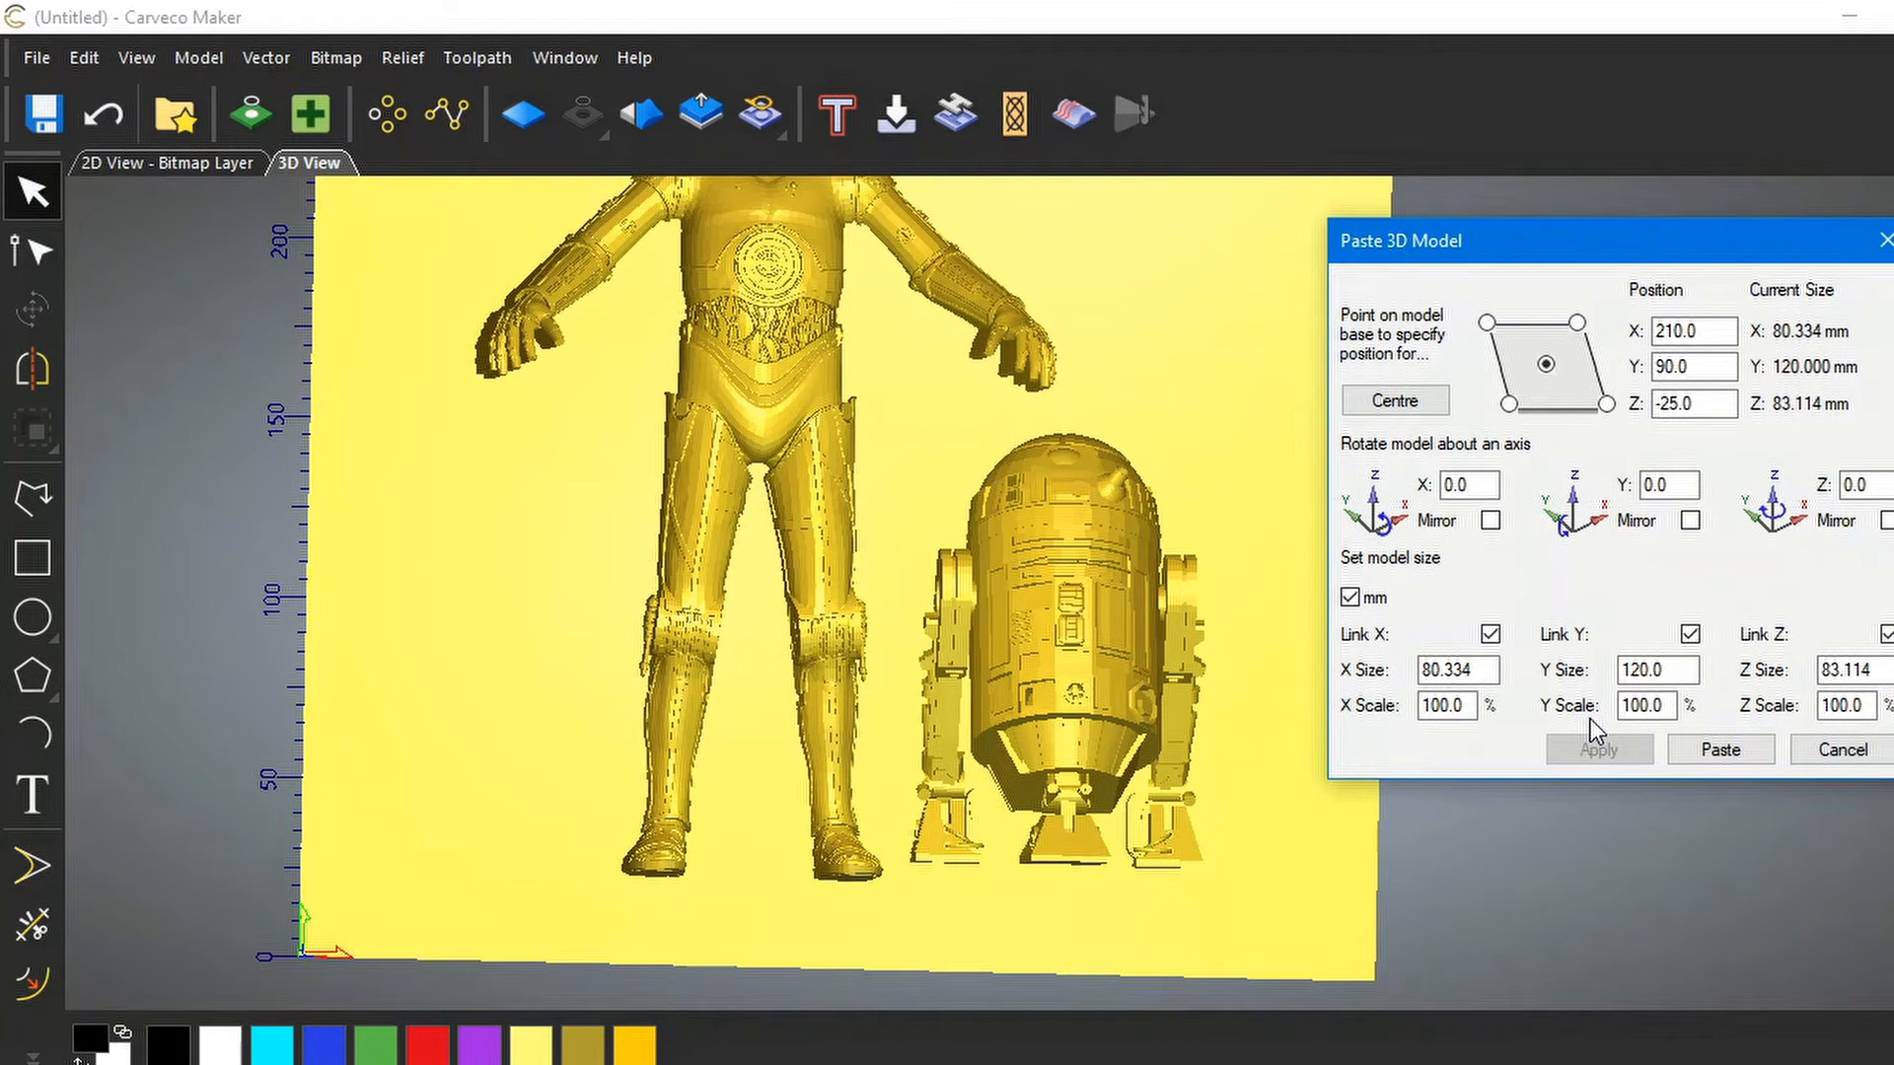
Lower R2-D2 by changing its Y position from 90 to 85
left_click(1669, 367)
left_click(1668, 367)
left_click_drag(1675, 366, 1660, 359)
type("85")
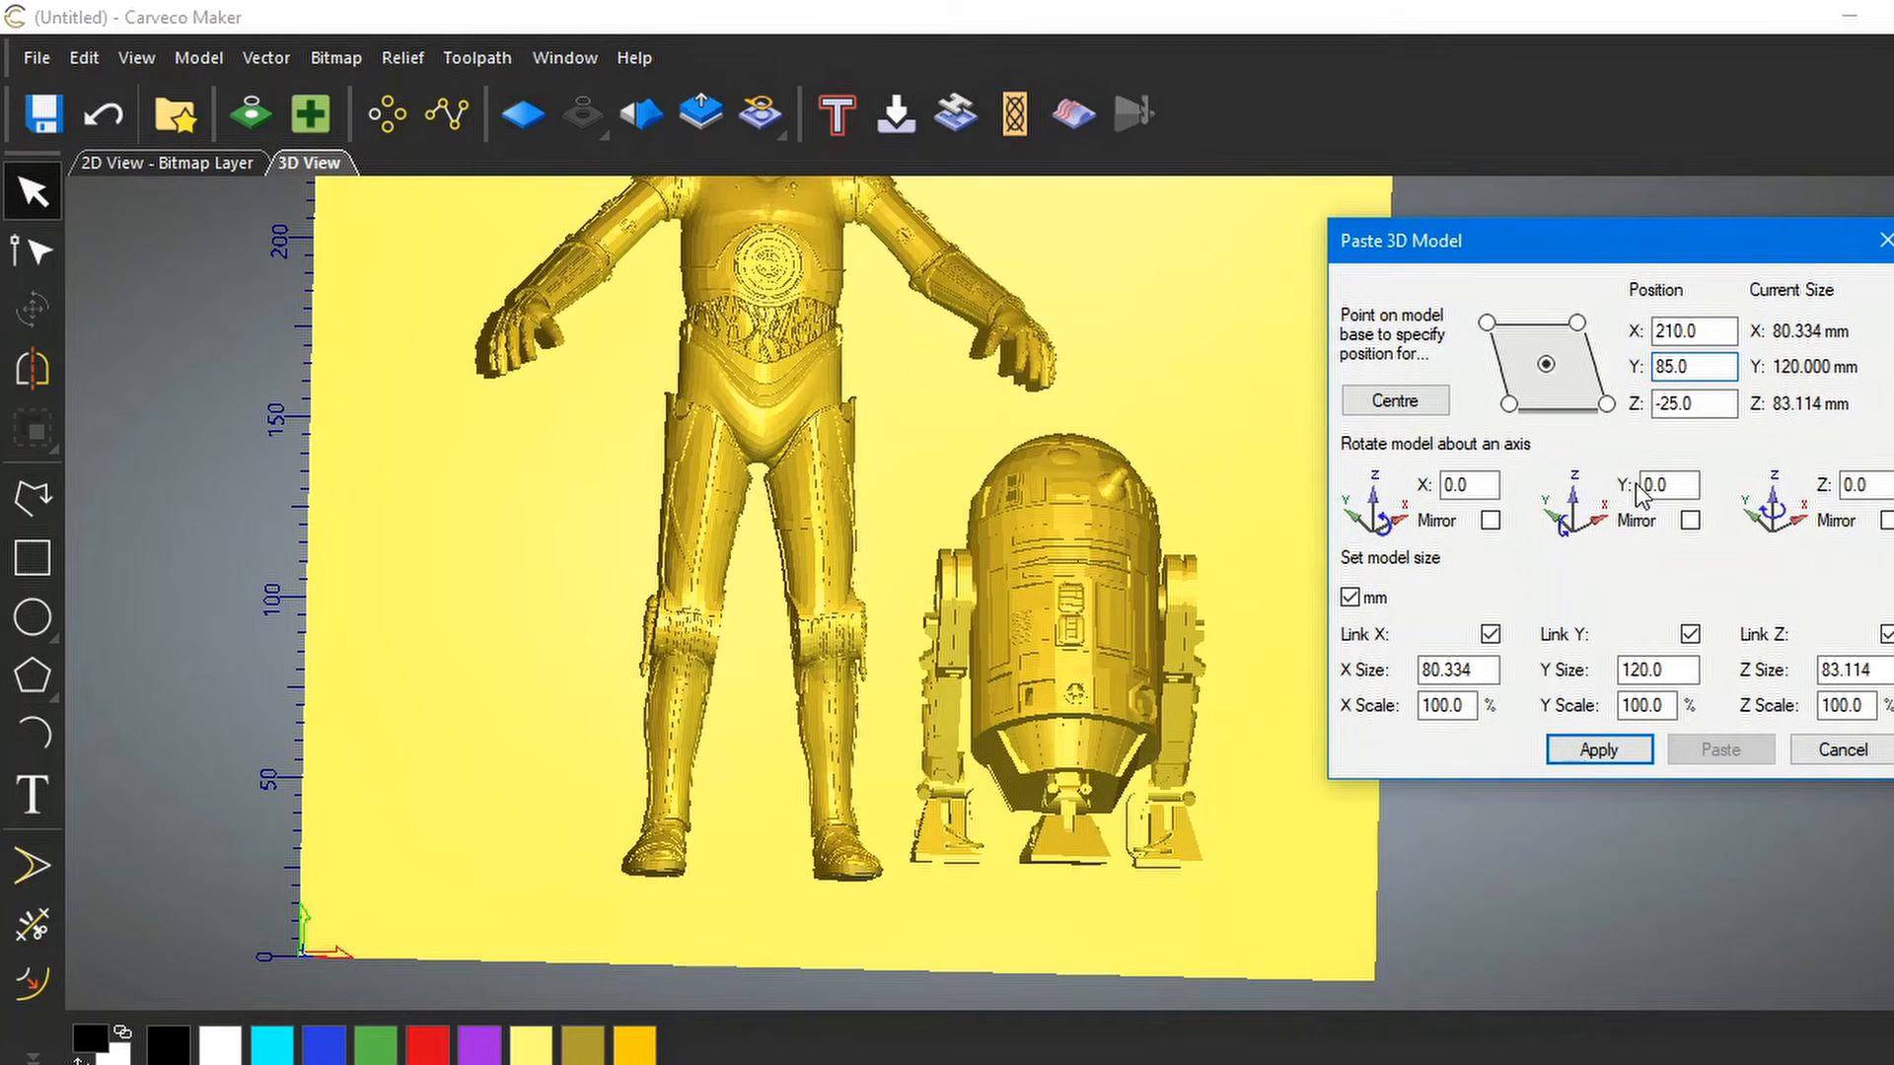
left_click(1598, 749)
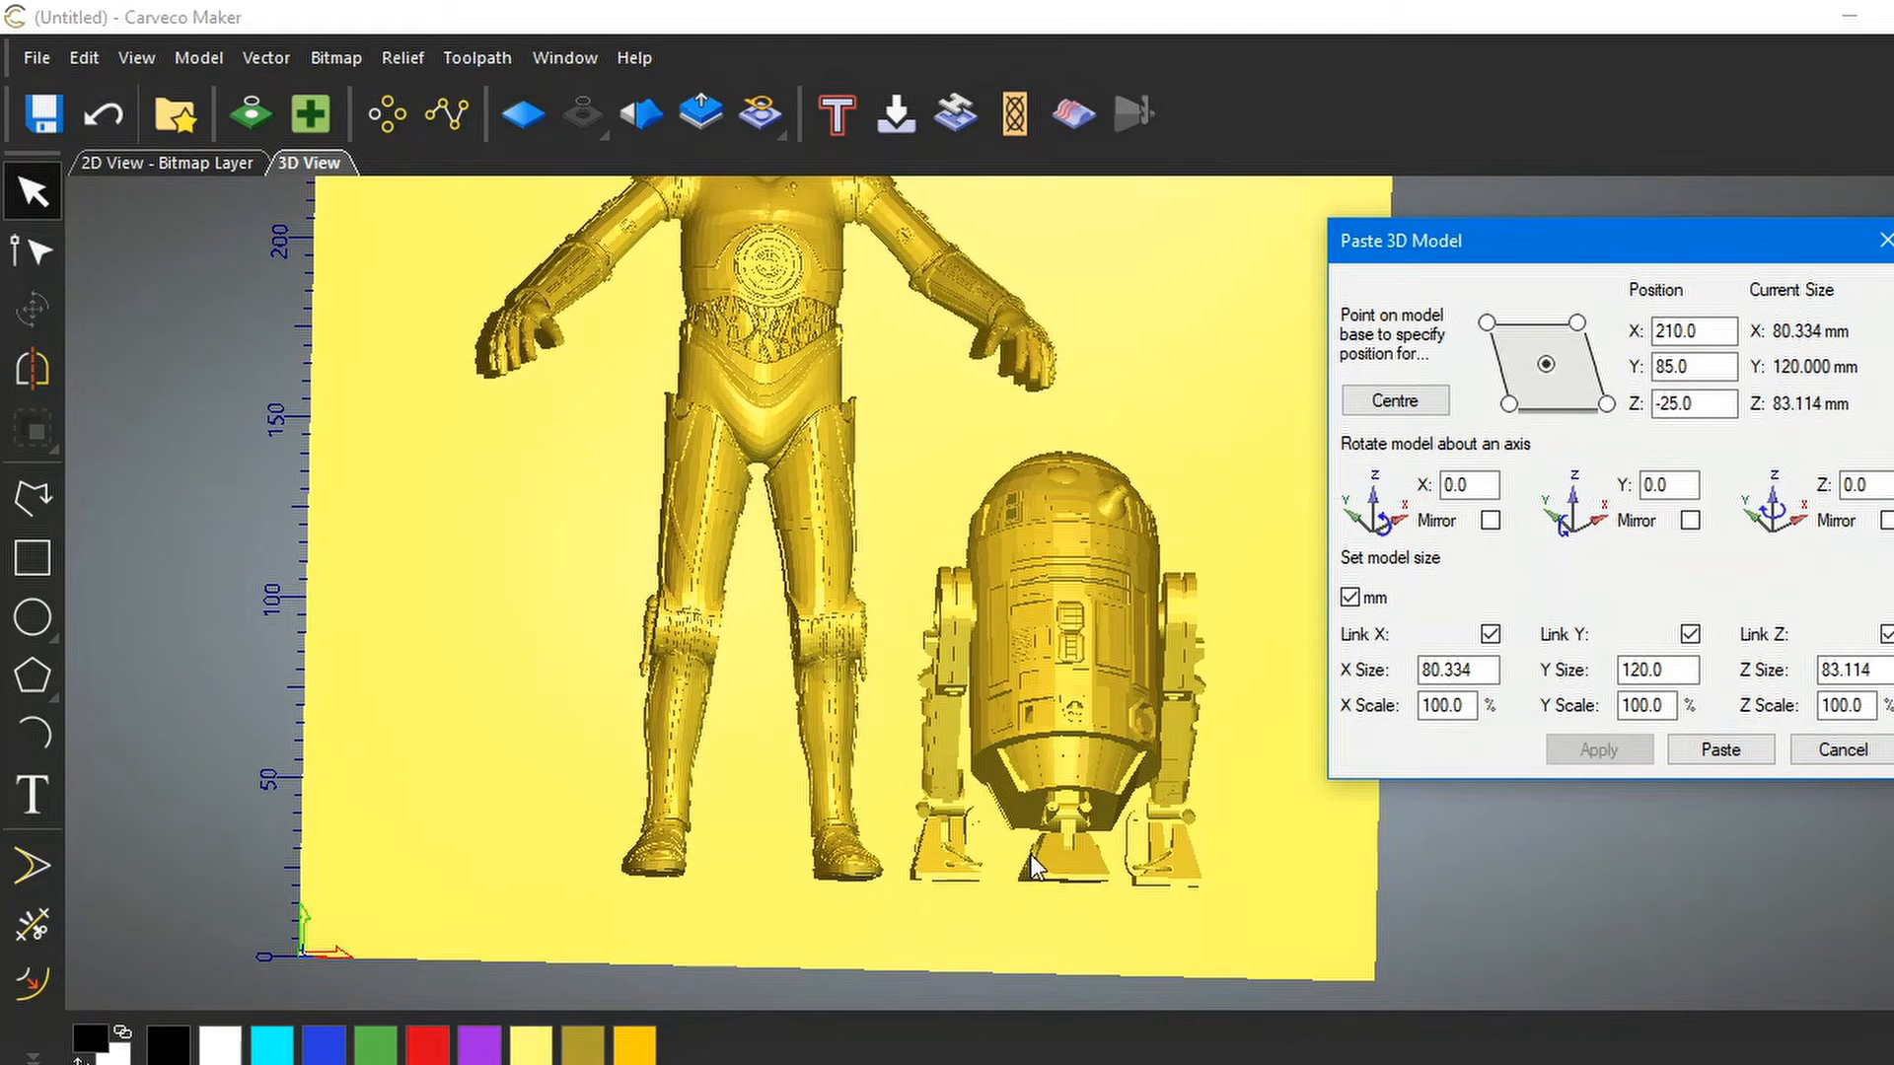
Check R2-D2's placement from several angles and paste it permanently into the relief
left_click_drag(943, 661, 1548, 766)
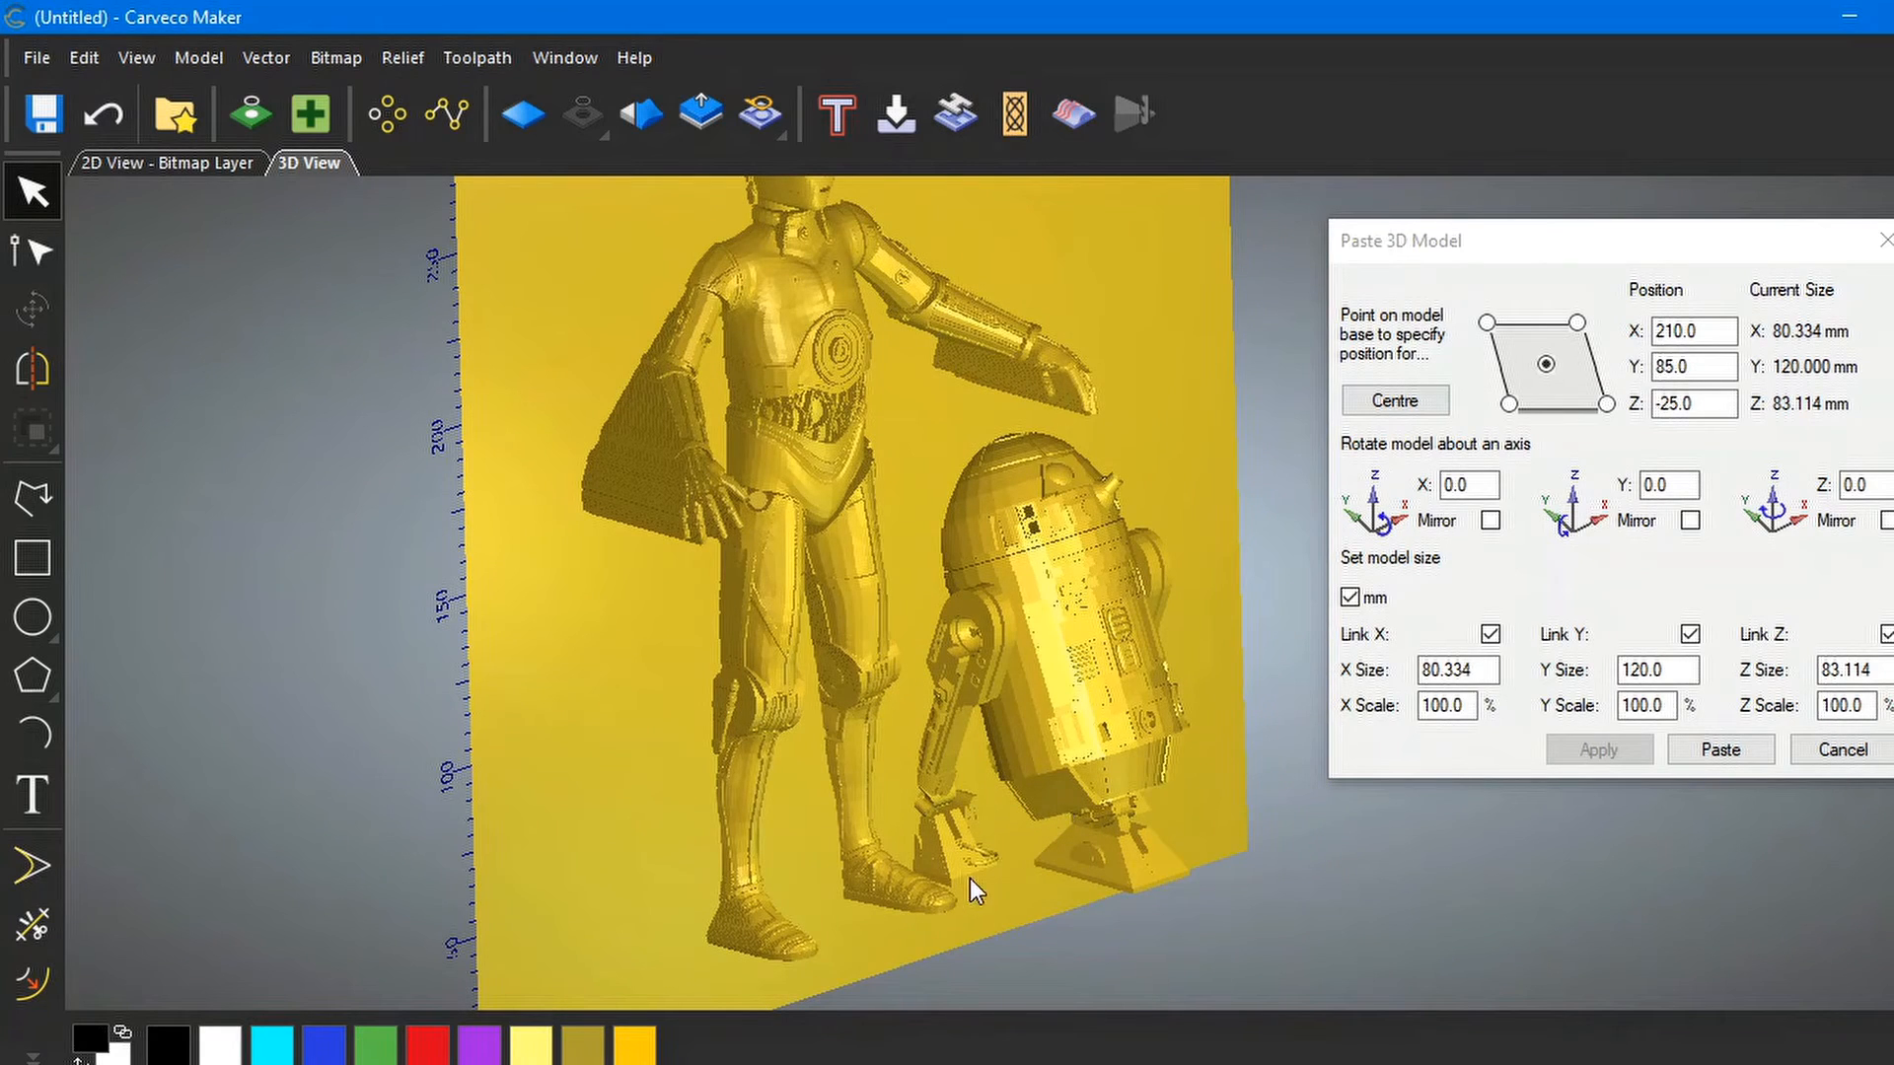
left_click_drag(1022, 789, 807, 594)
left_click_drag(1025, 578, 722, 530)
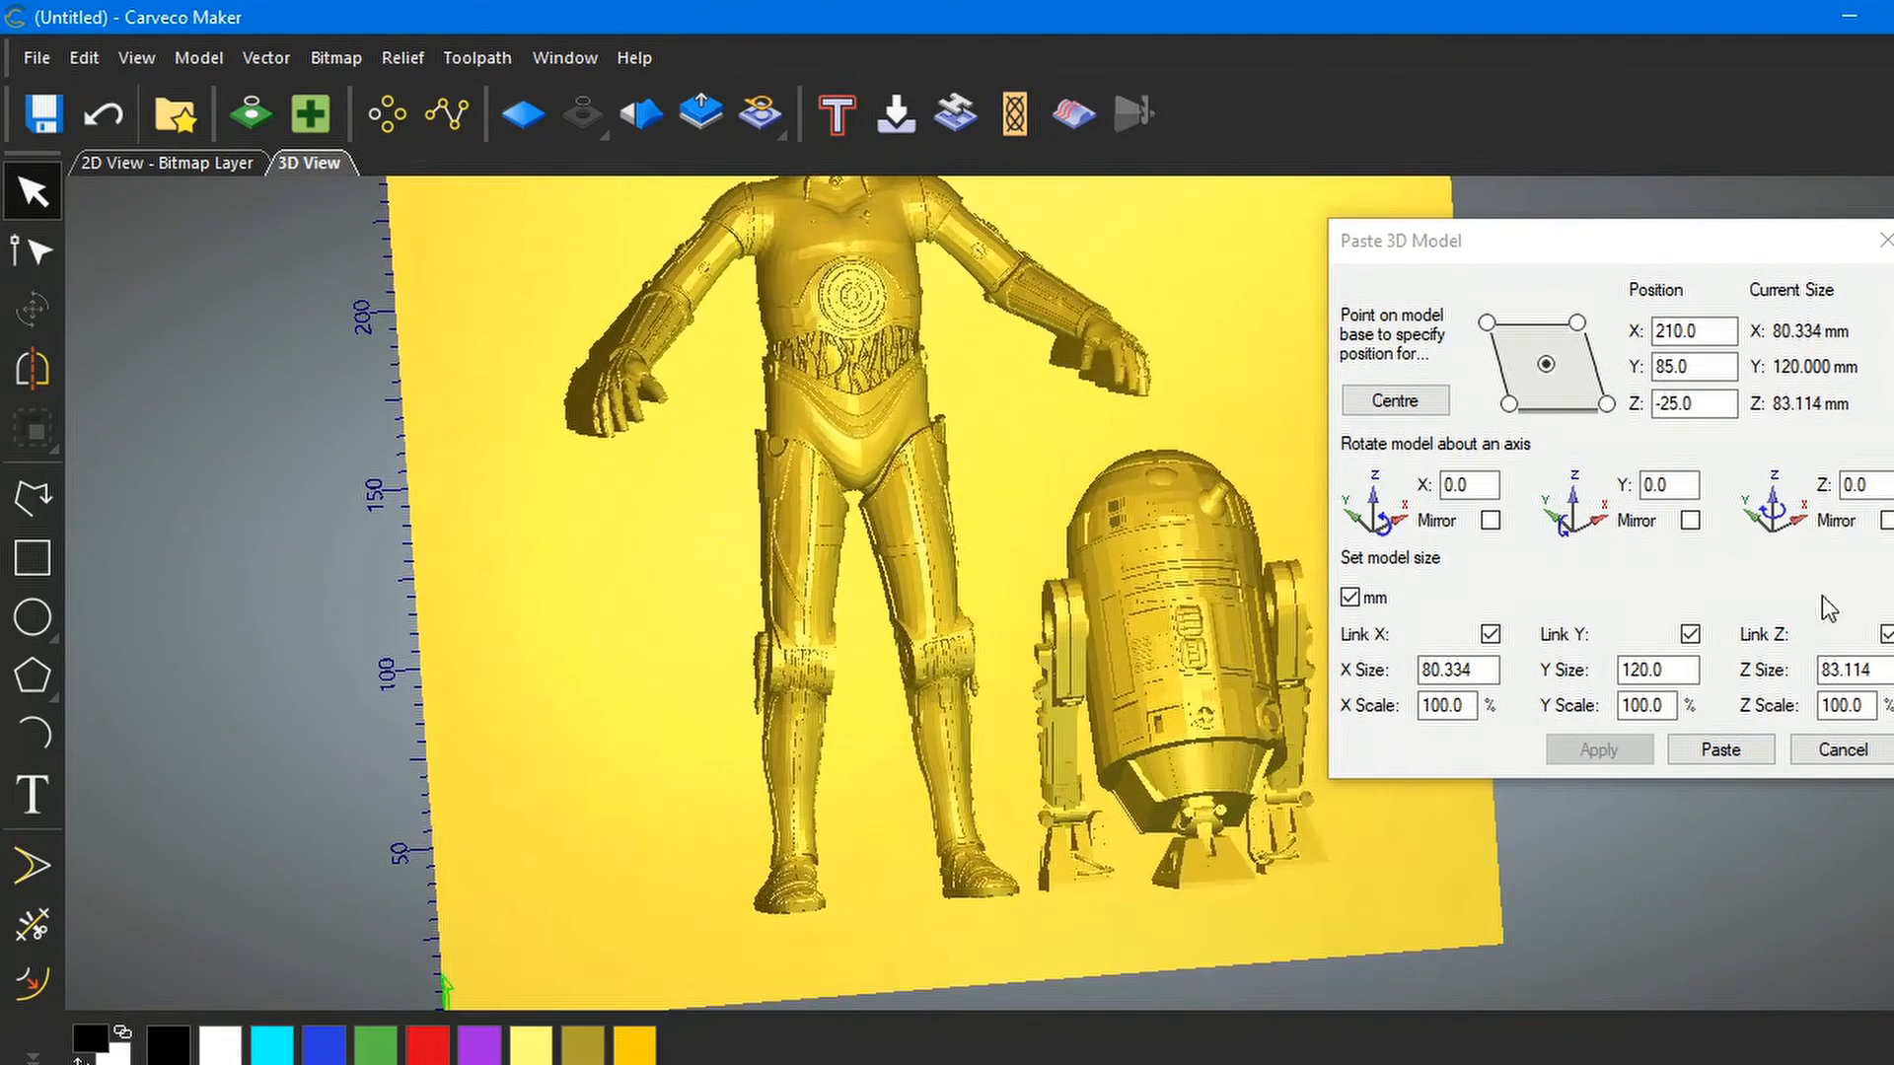
left_click(1726, 747)
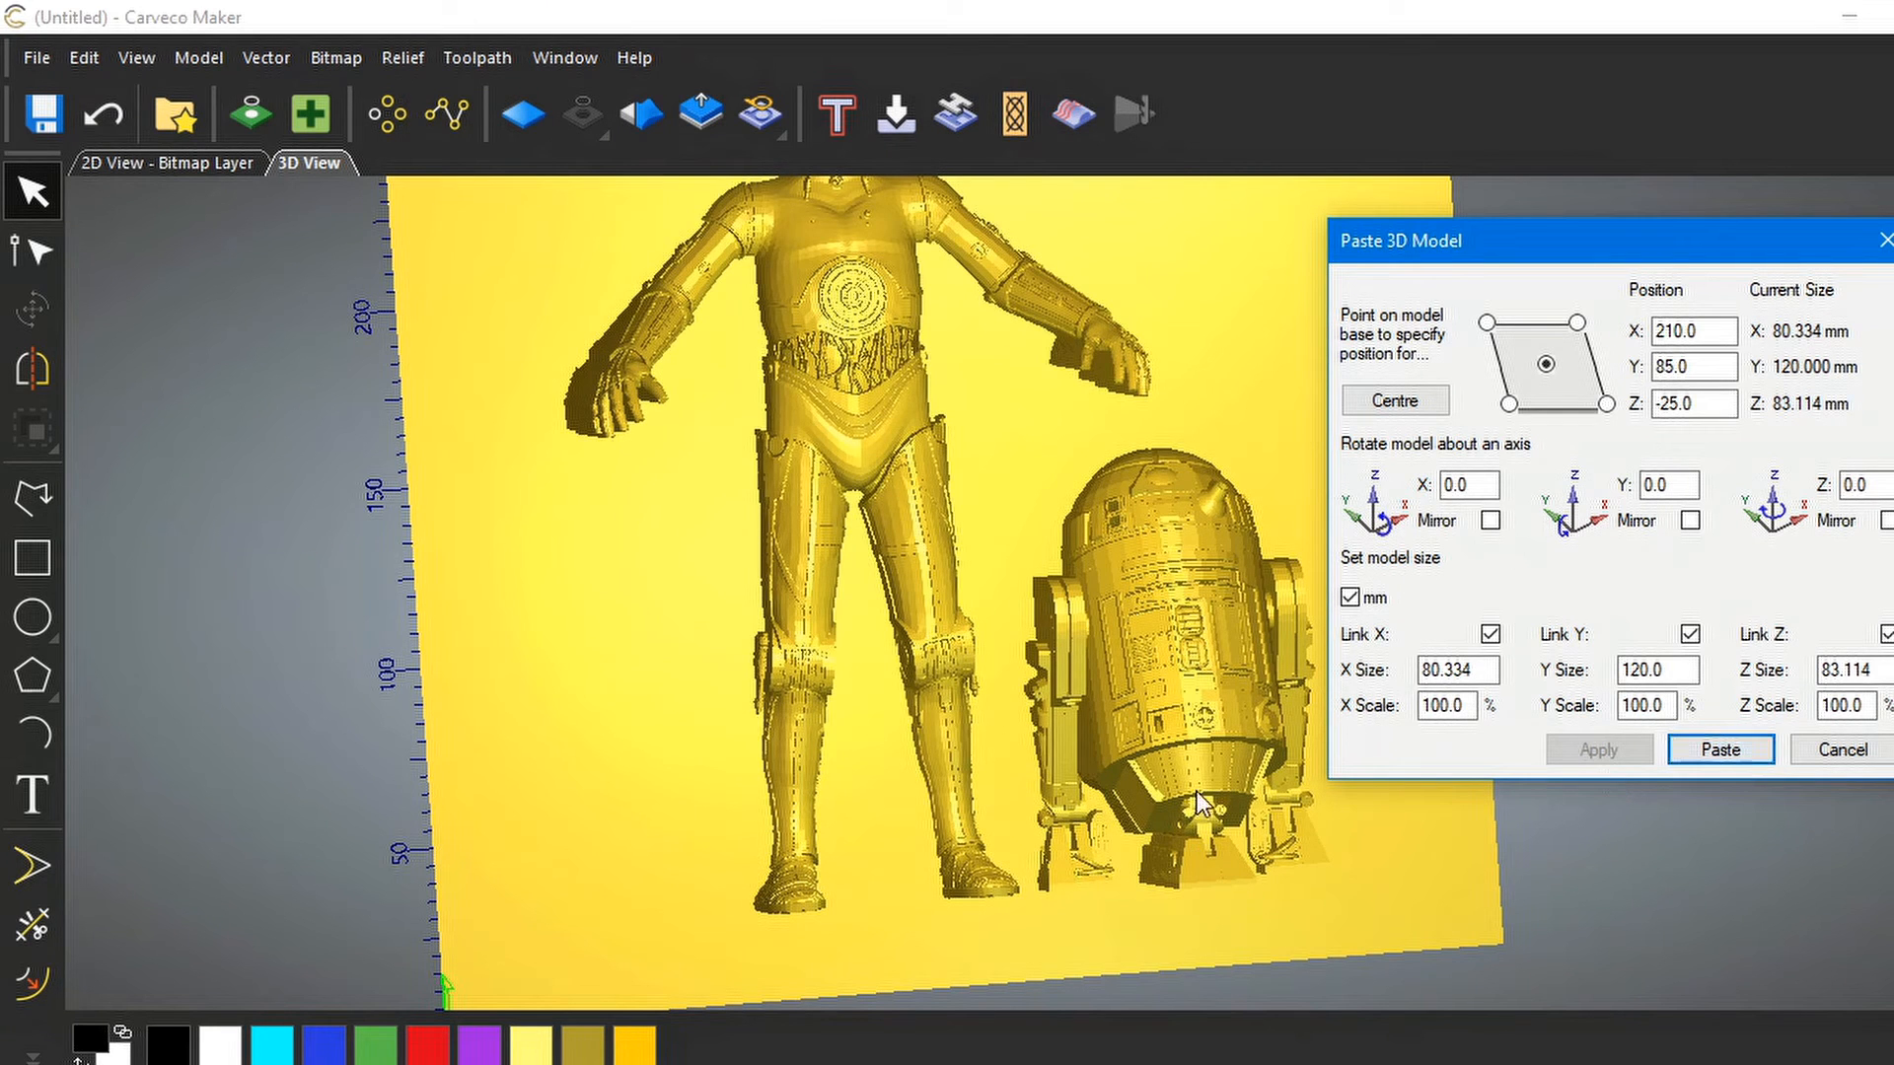
left_click(1884, 240)
scroll(1195, 454, "down", 2)
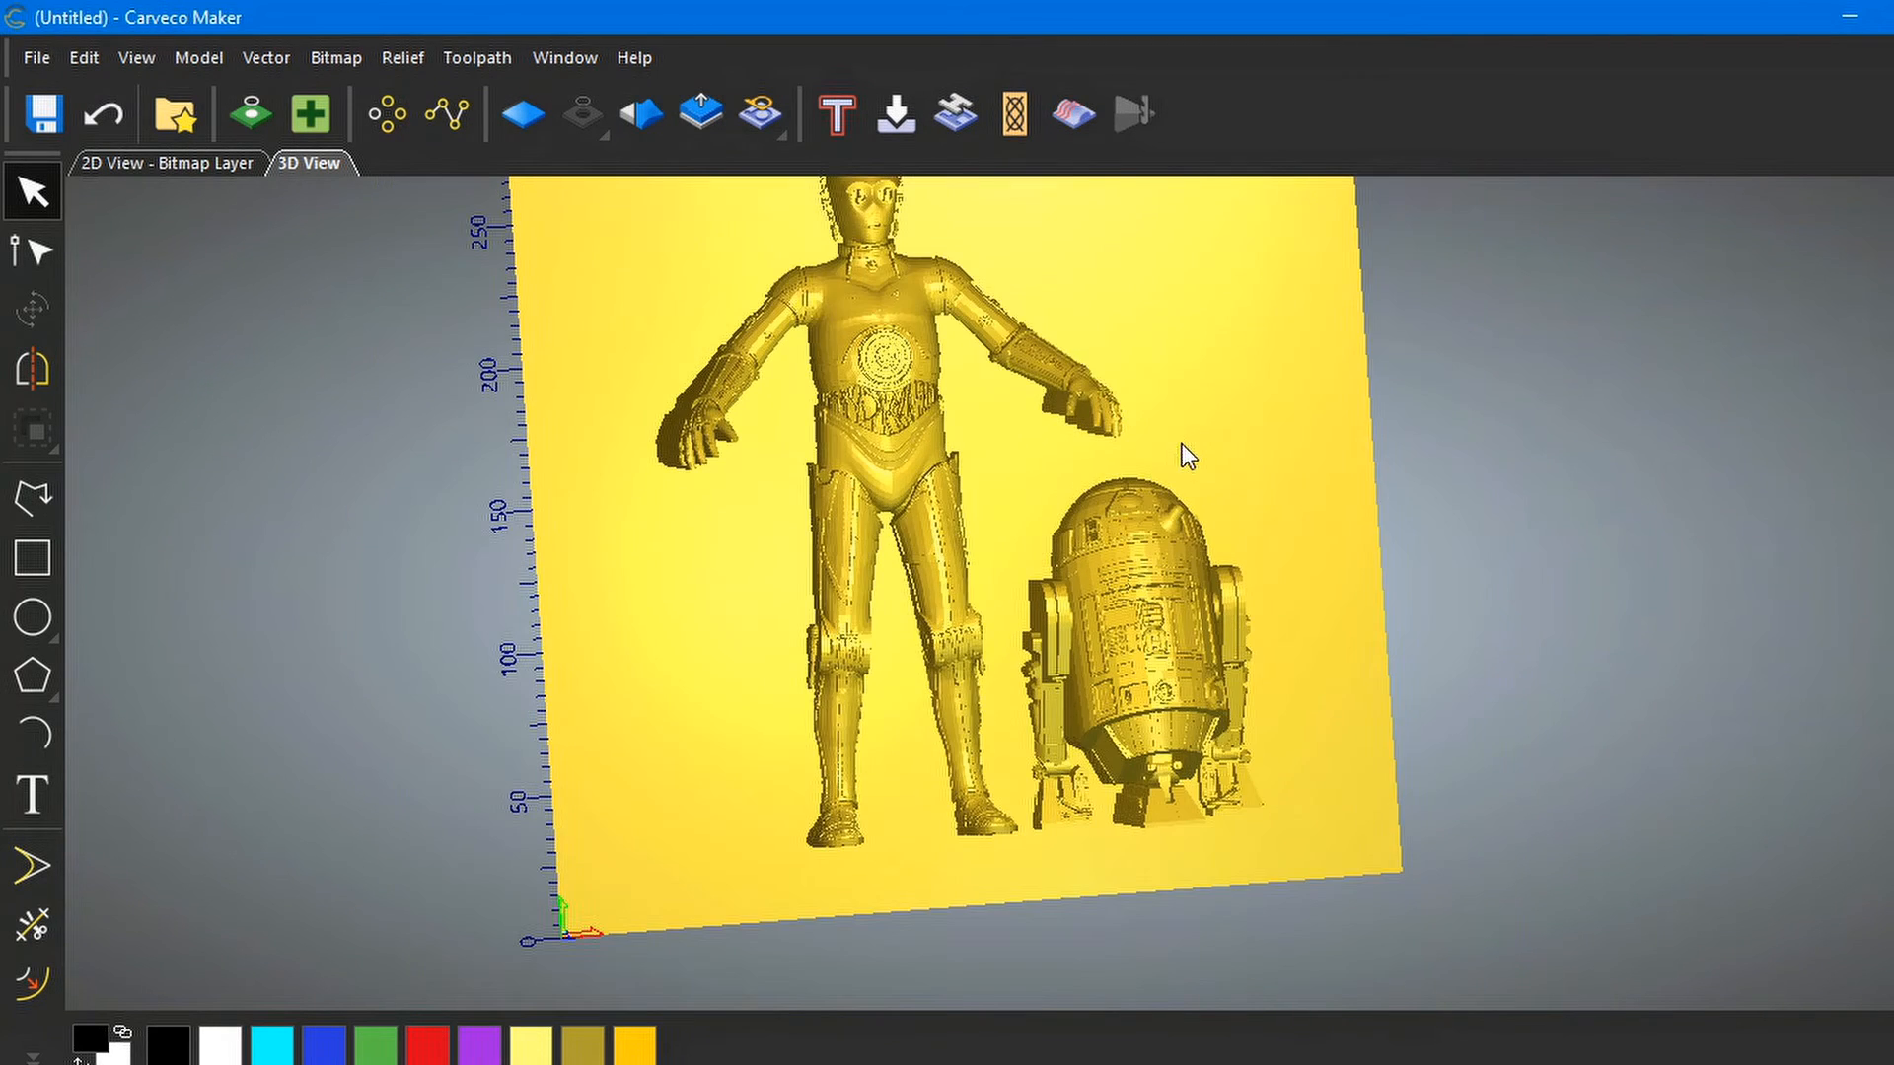
middle_click_drag(1158, 442, 1152, 534)
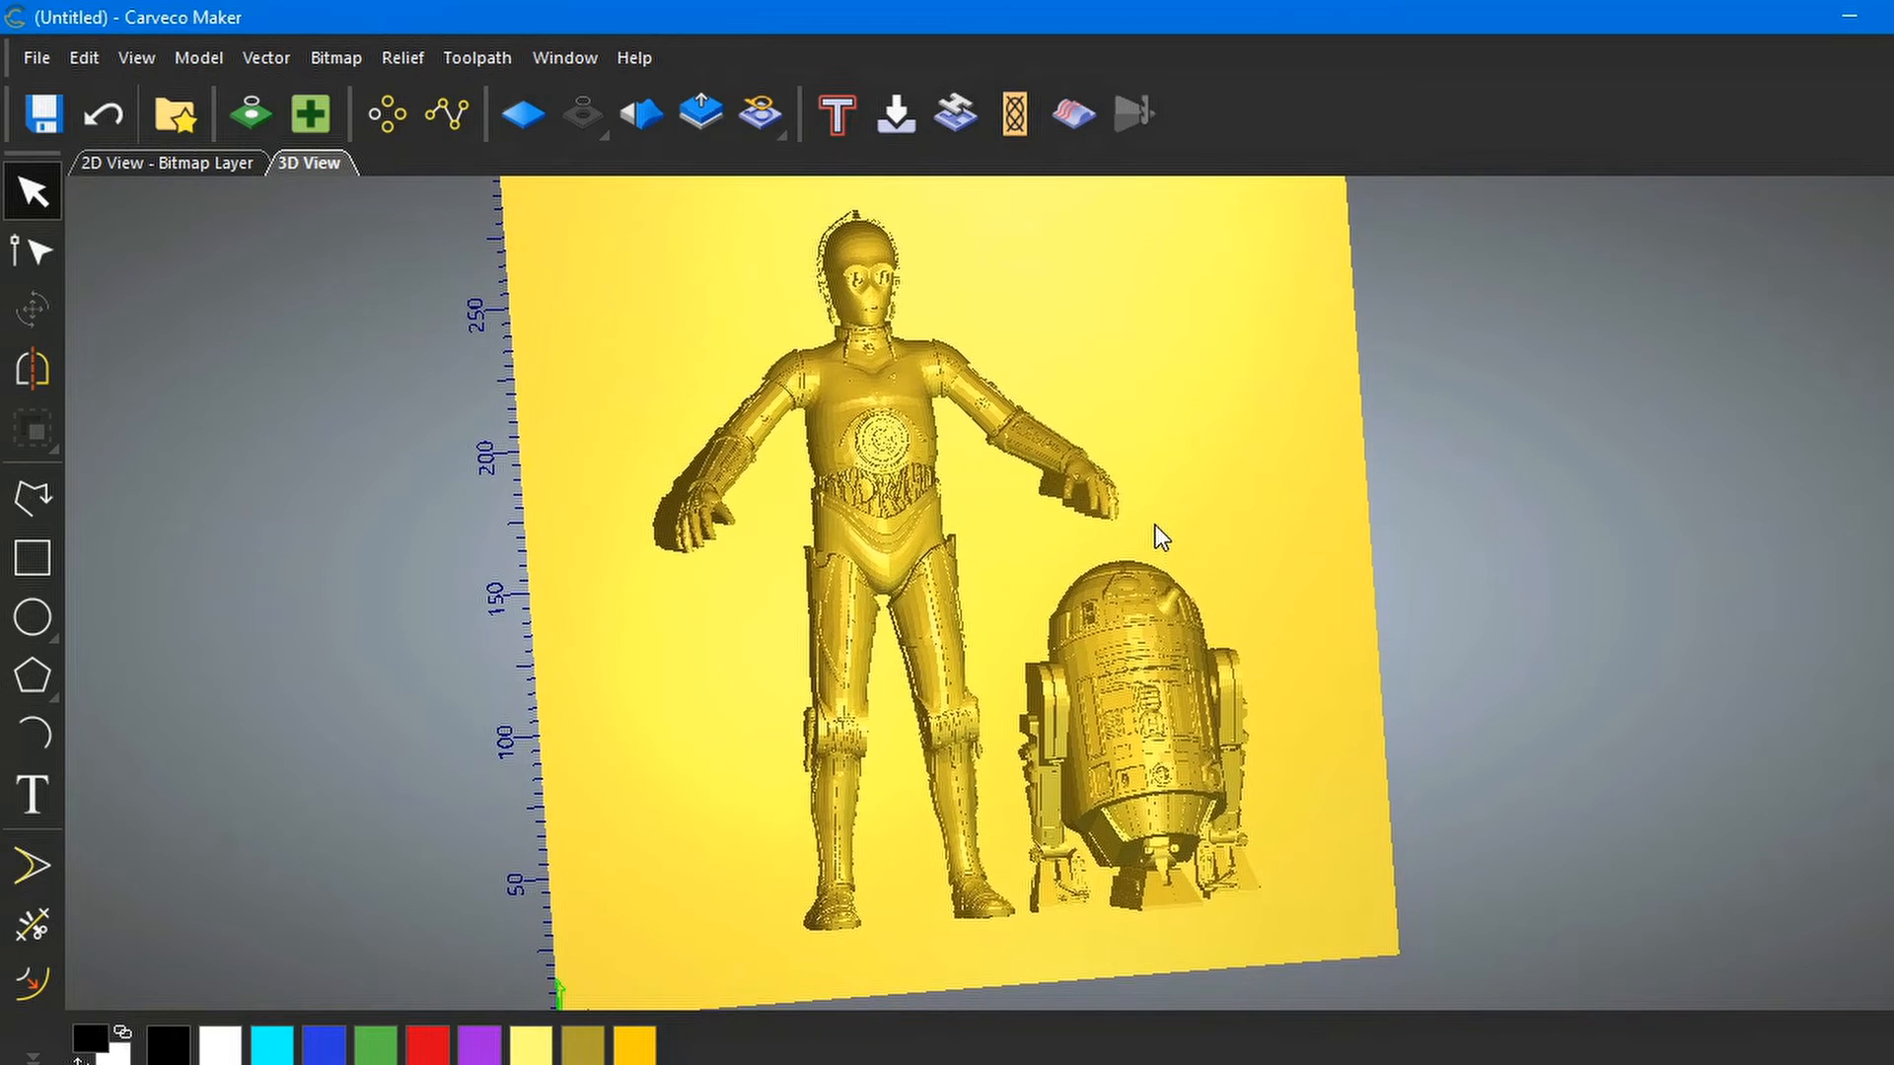
left_click_drag(783, 407, 1057, 566)
left_click_drag(1215, 701, 836, 430)
left_click_drag(974, 223, 895, 217)
left_click_drag(956, 377, 998, 493)
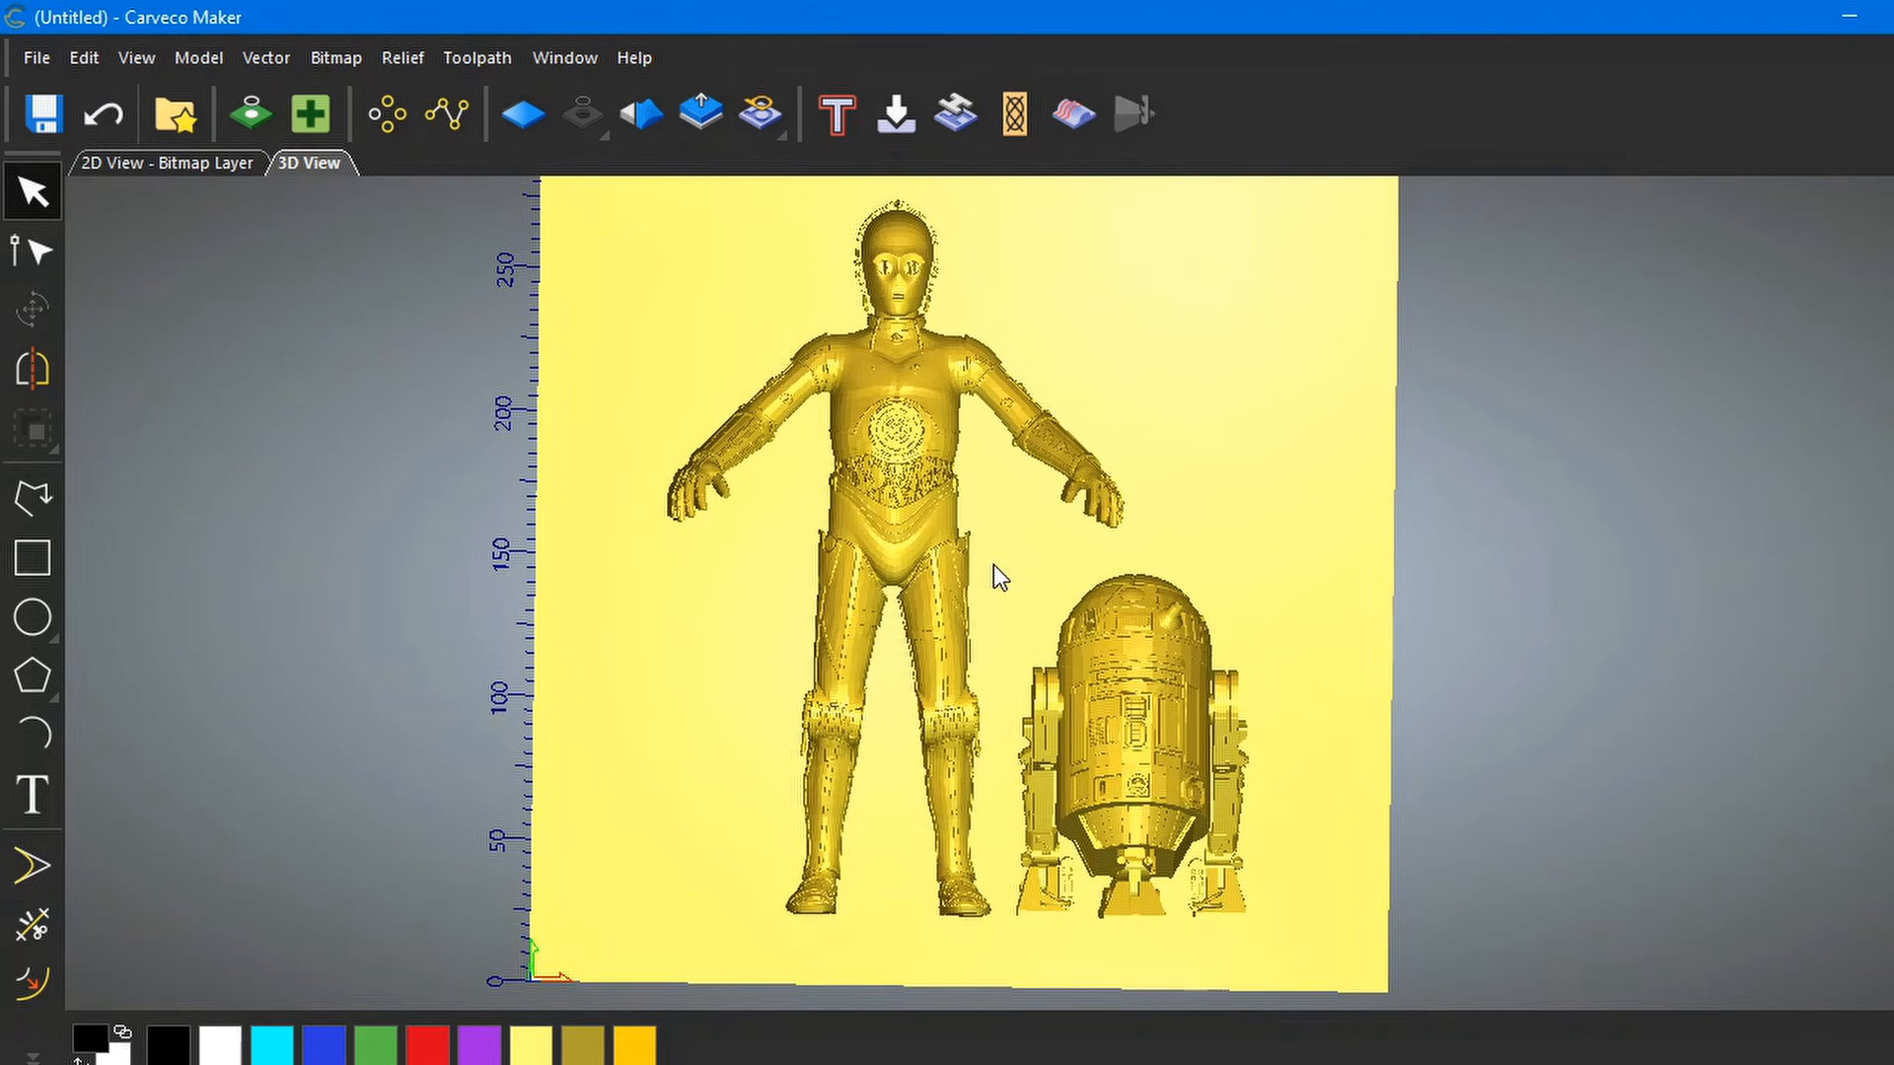
scroll(995, 567, "up", 2)
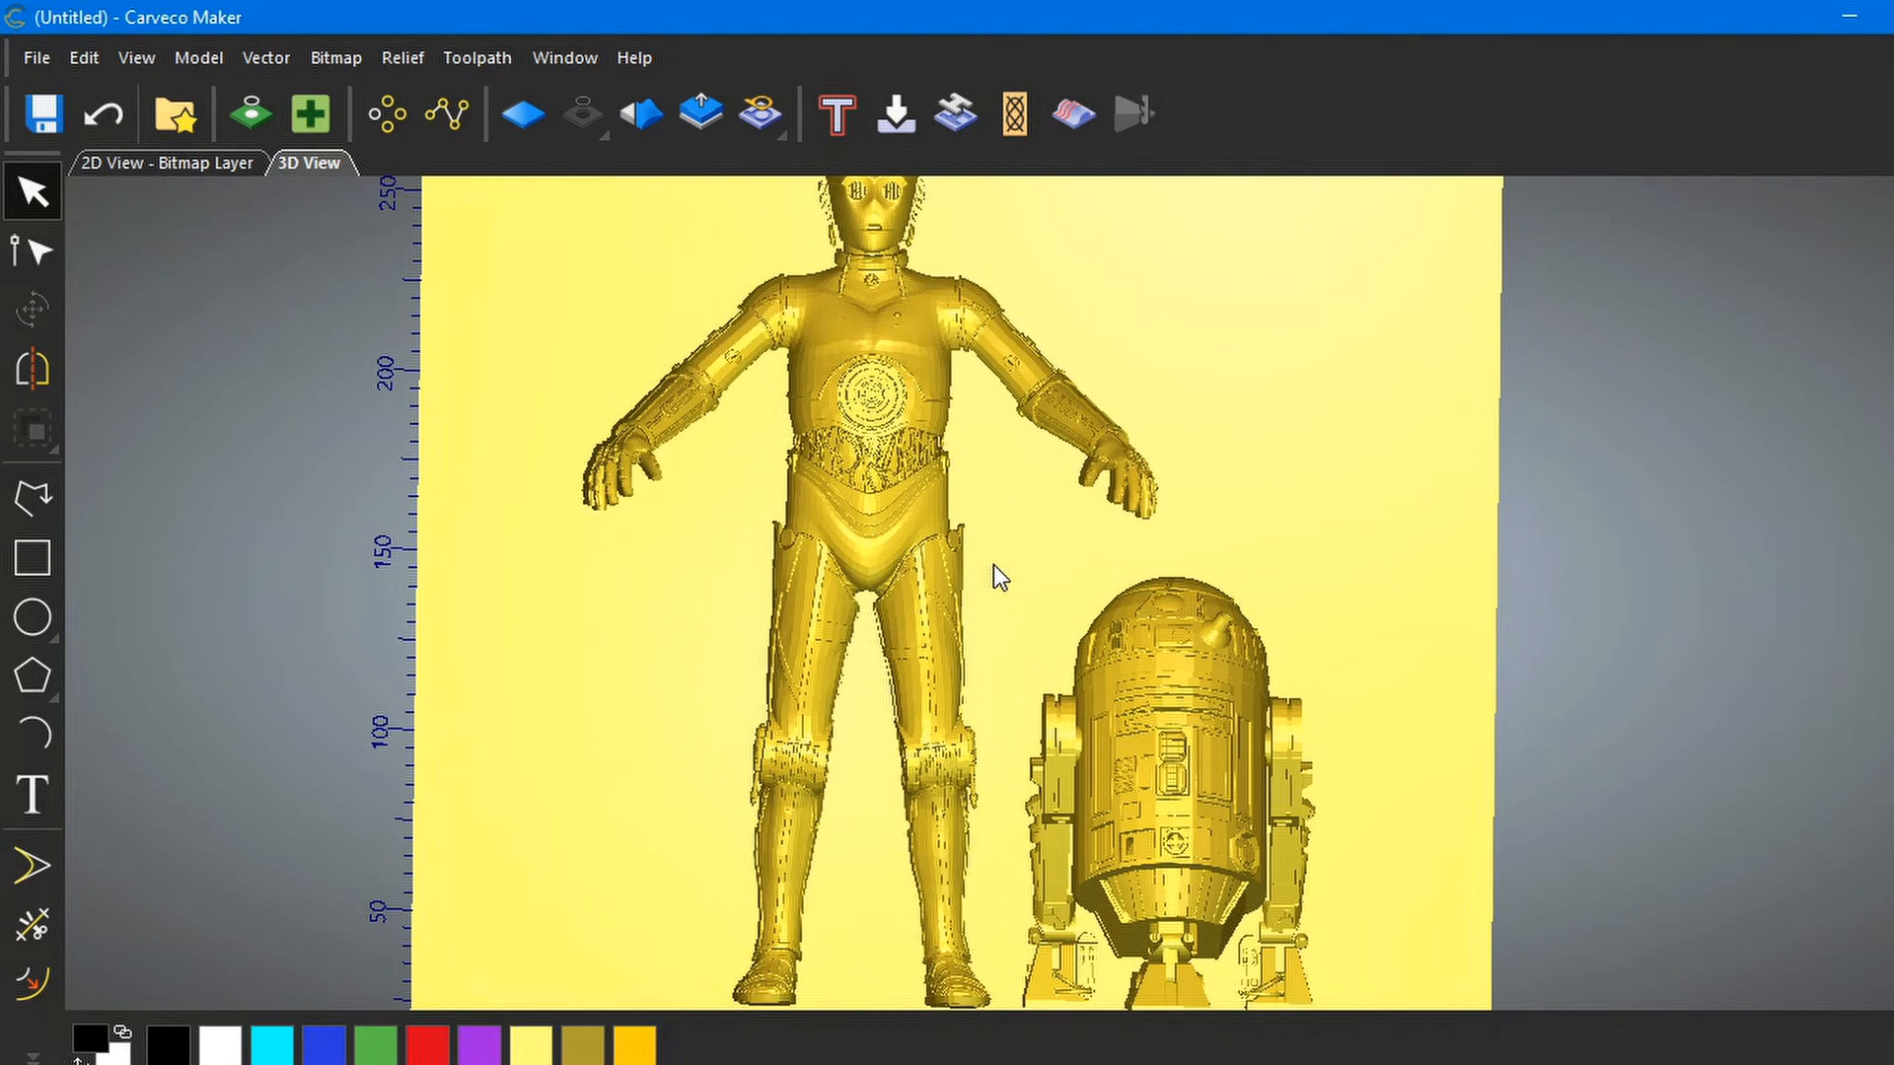
scroll(994, 567, "down", 2)
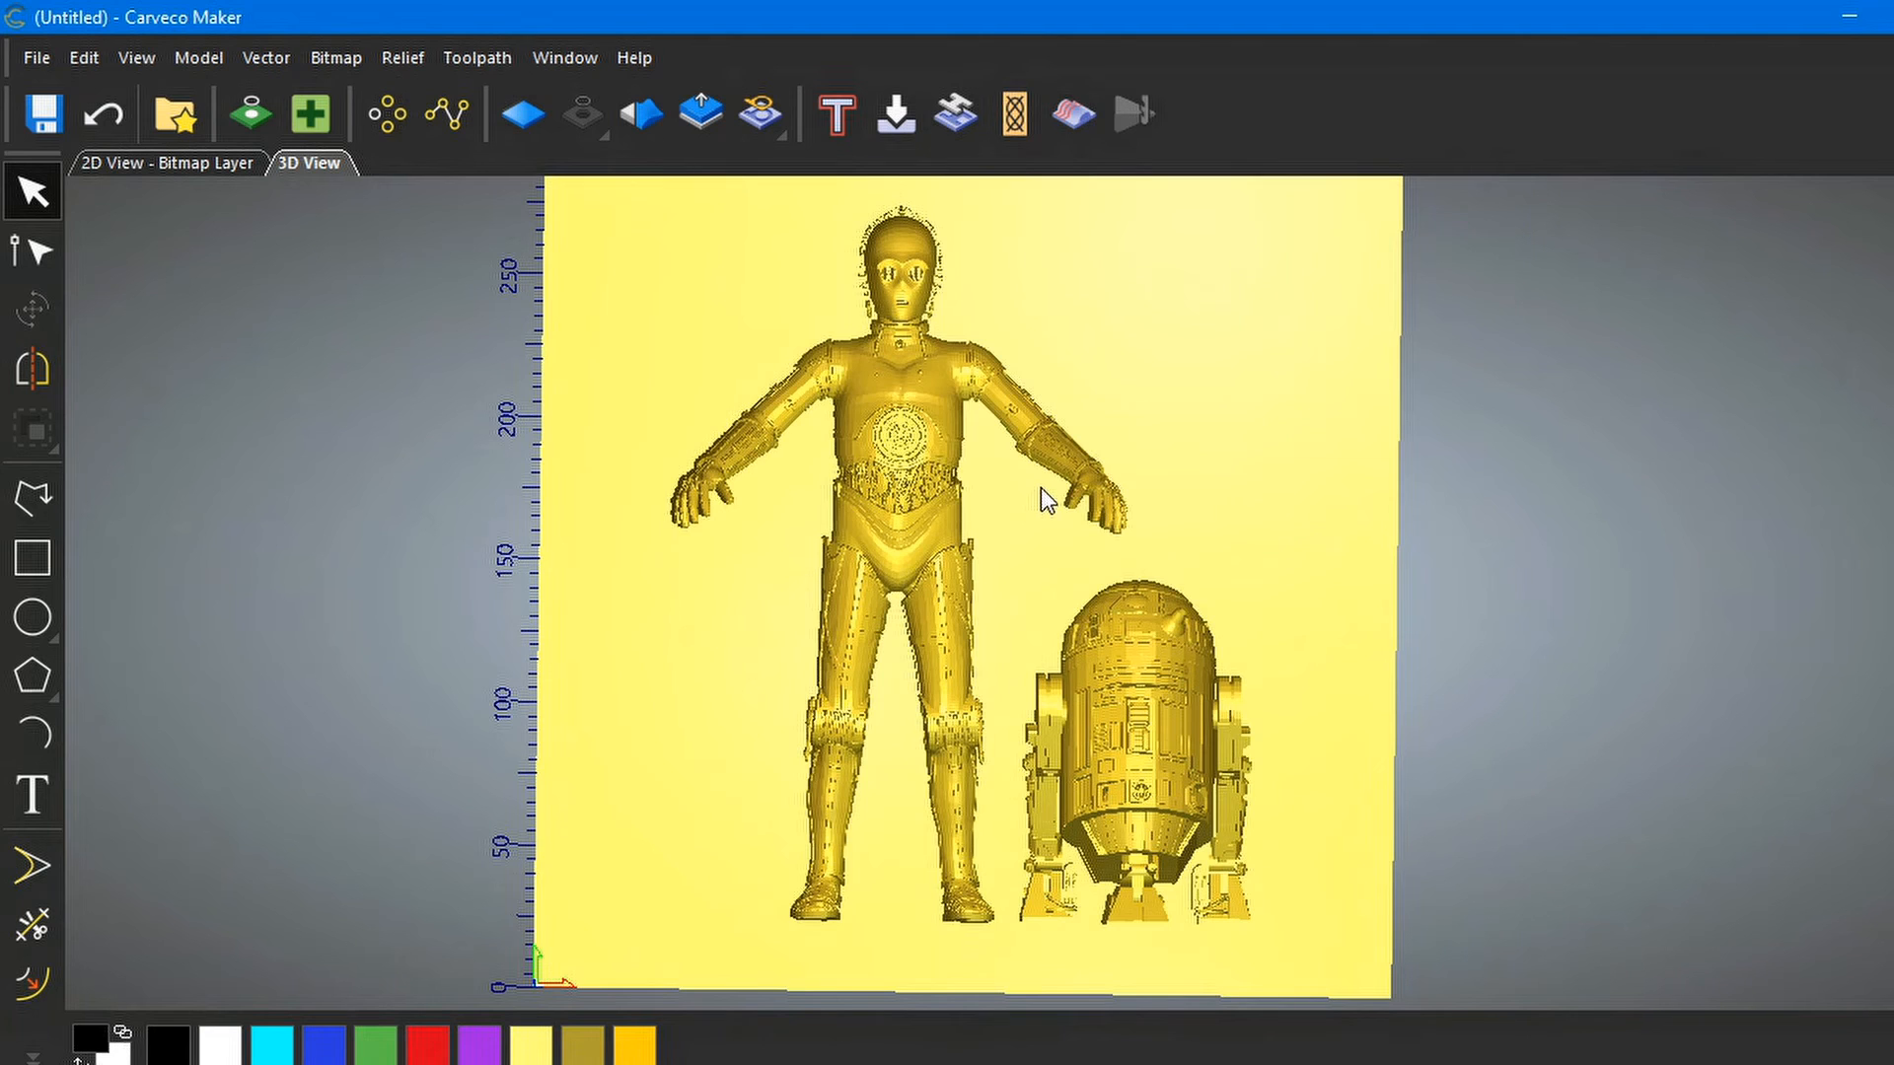
middle_click_drag(1037, 487, 1033, 531)
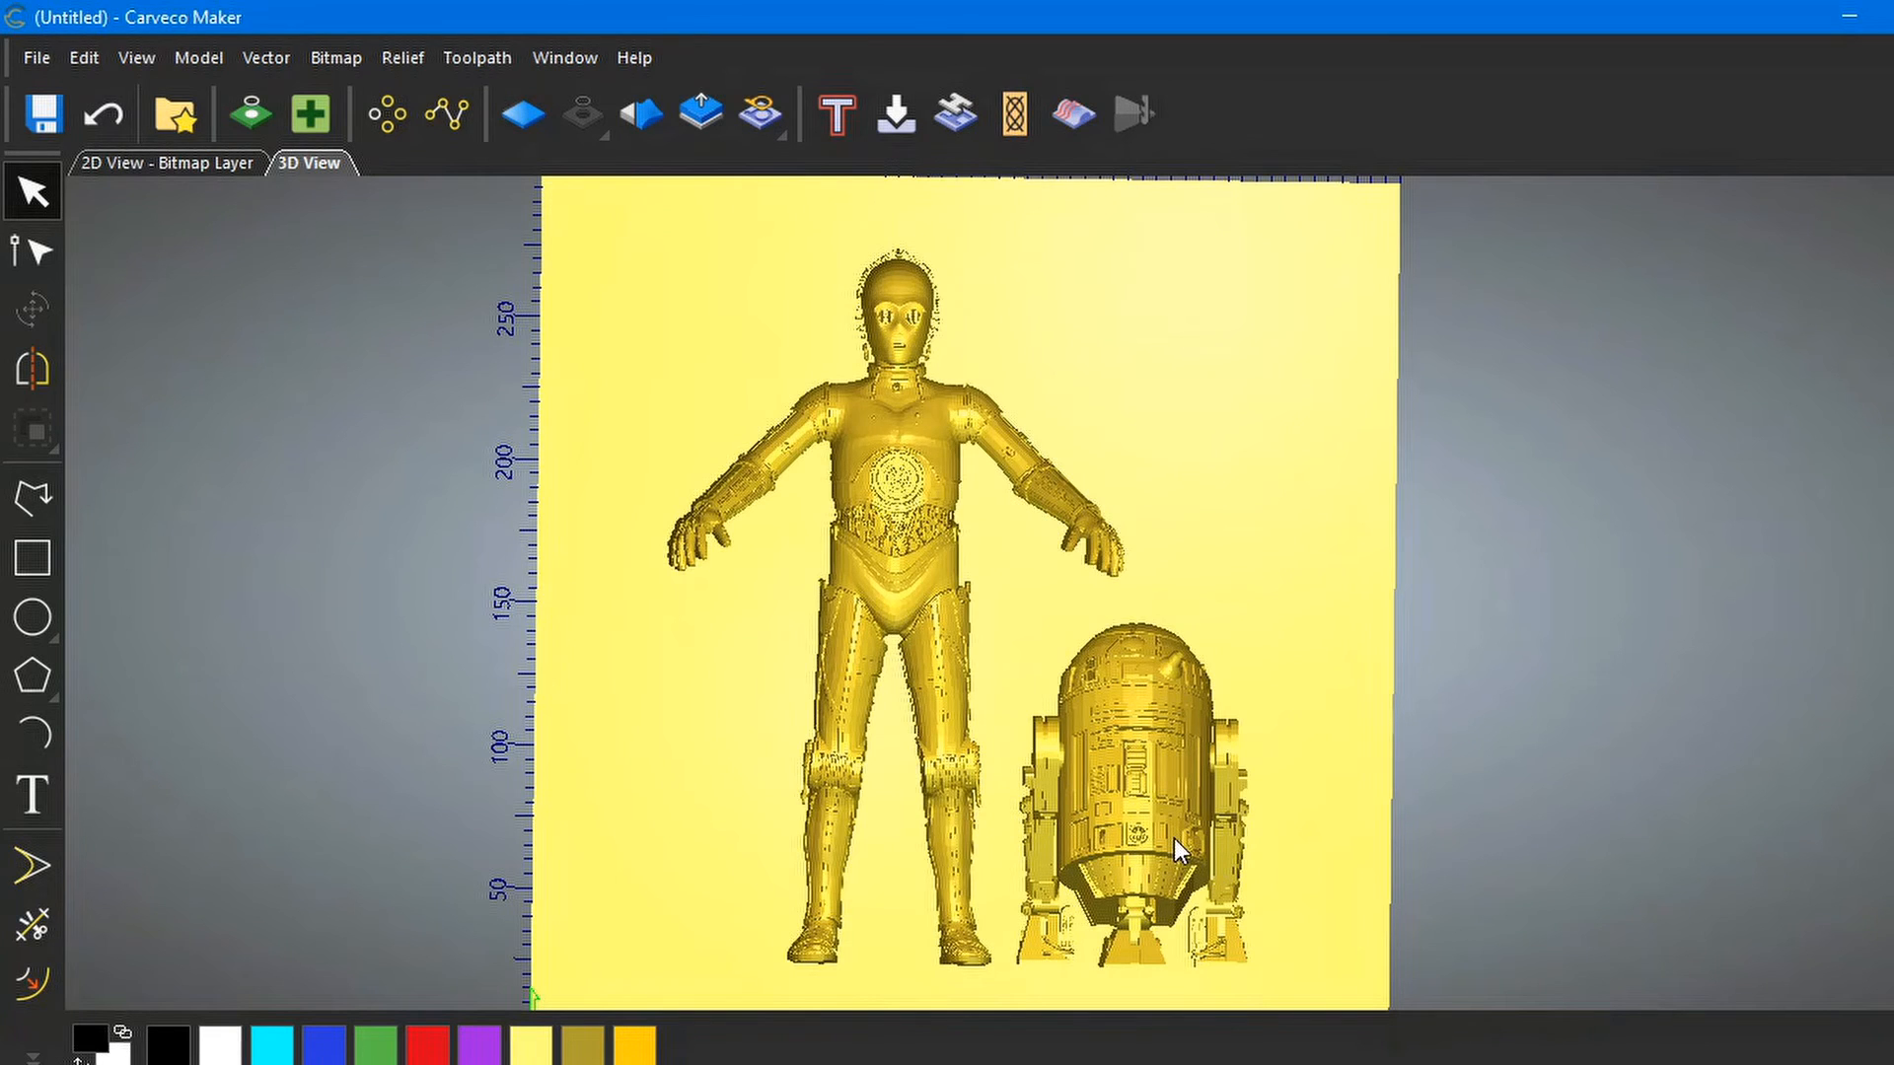
scroll(1174, 838, "up", 1)
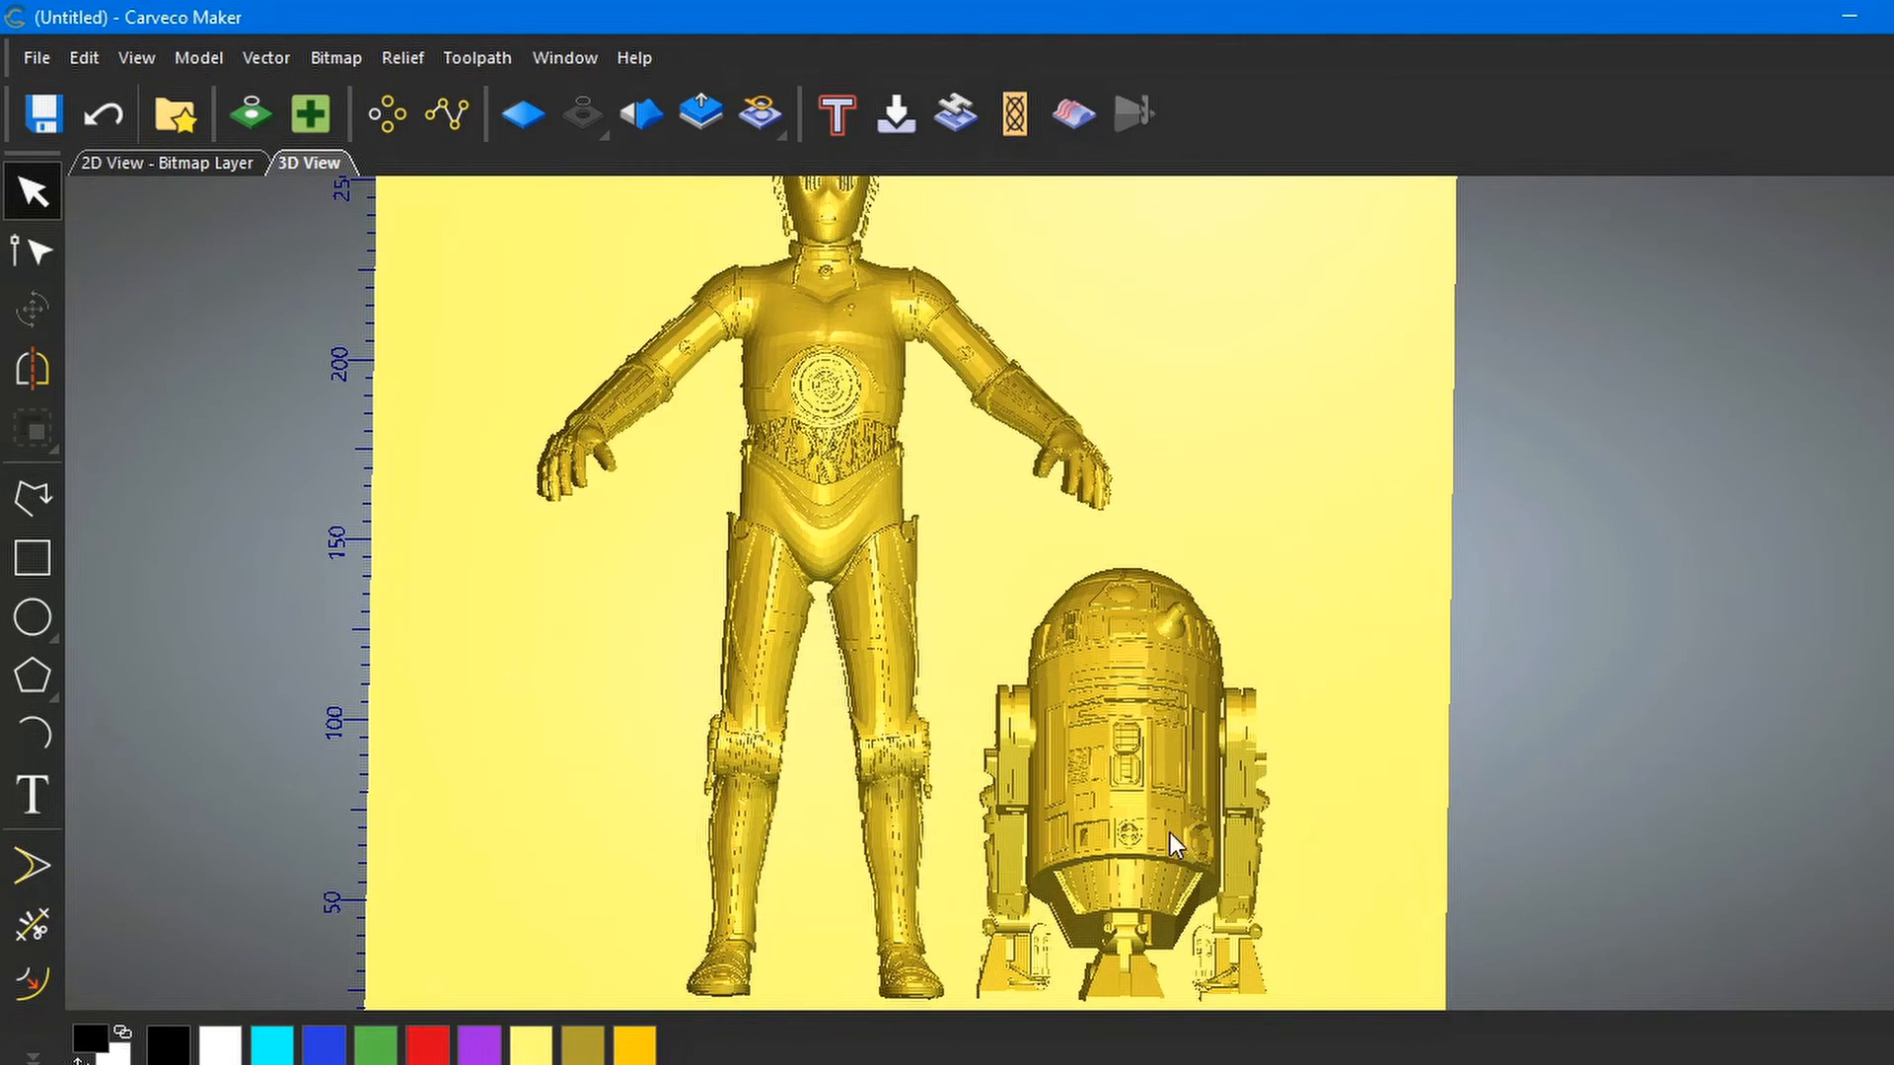
scroll(1152, 779, "down", 1)
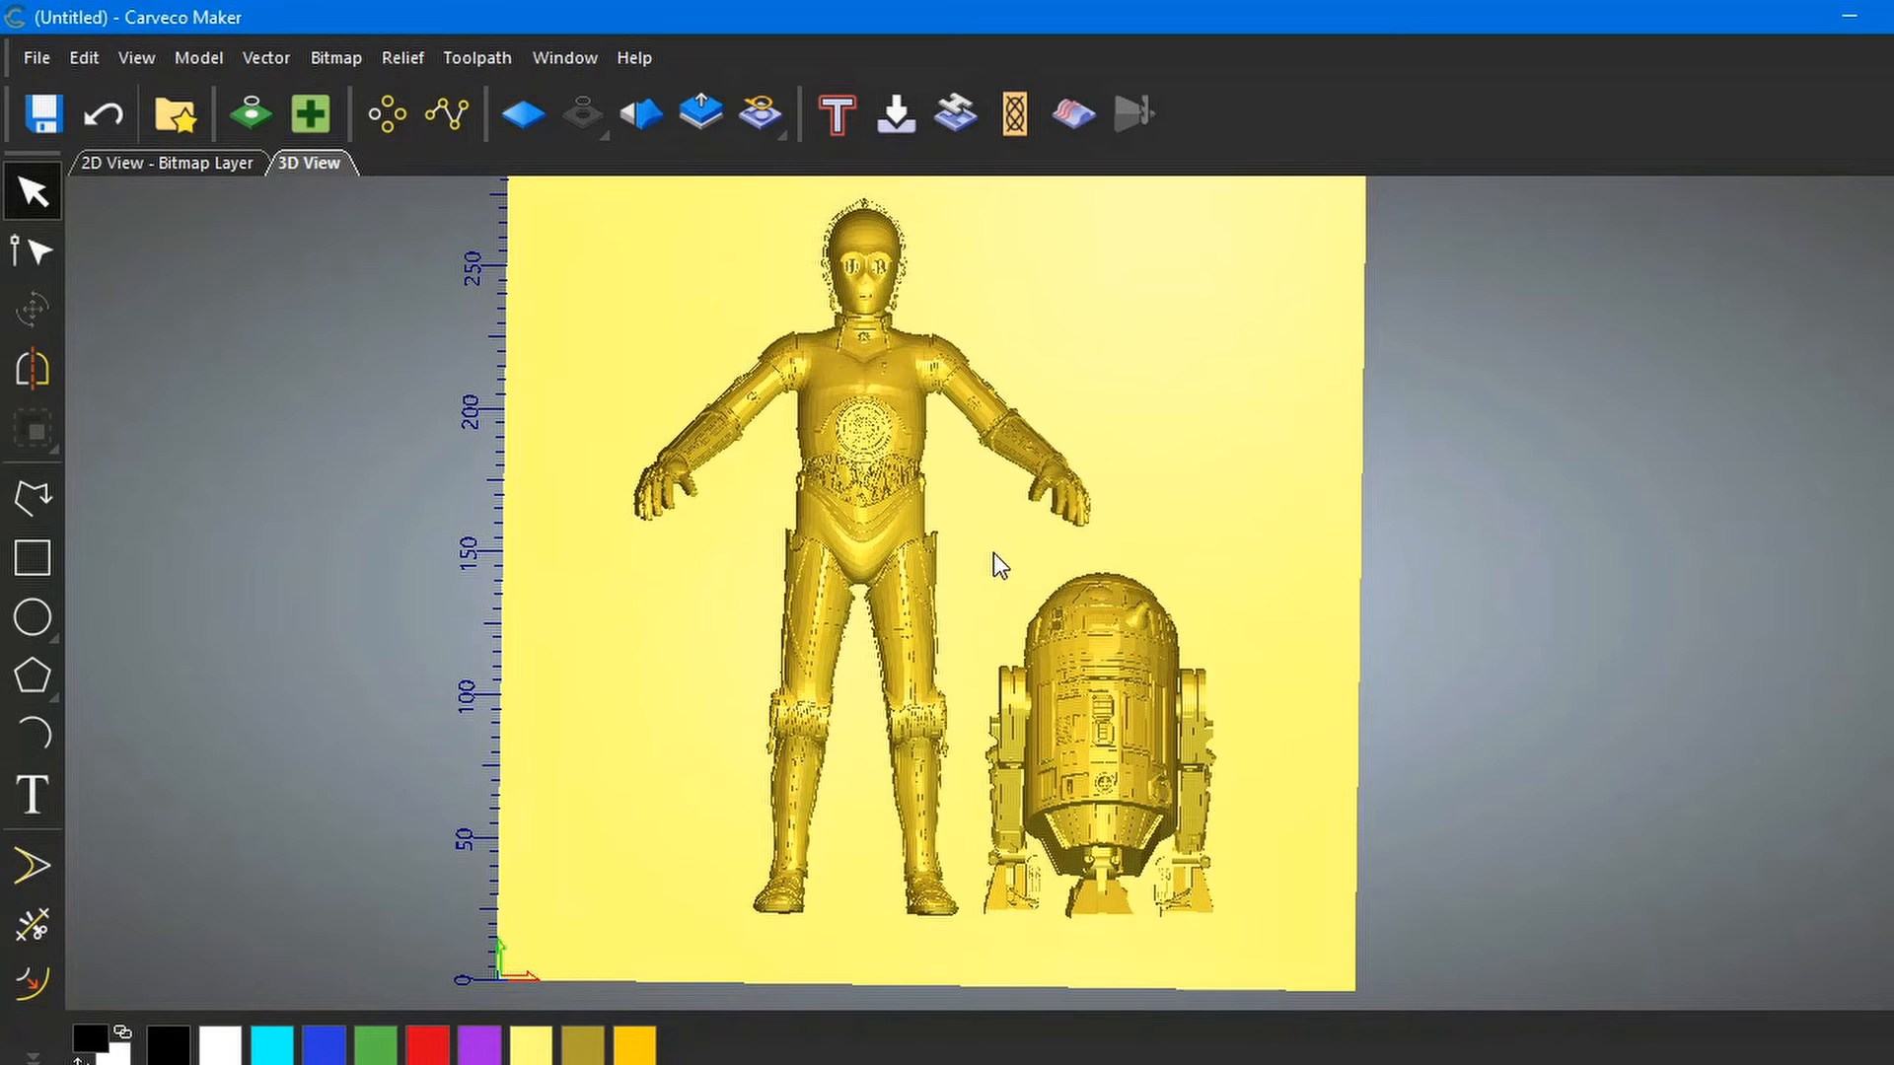
scroll(992, 553, "up", 1)
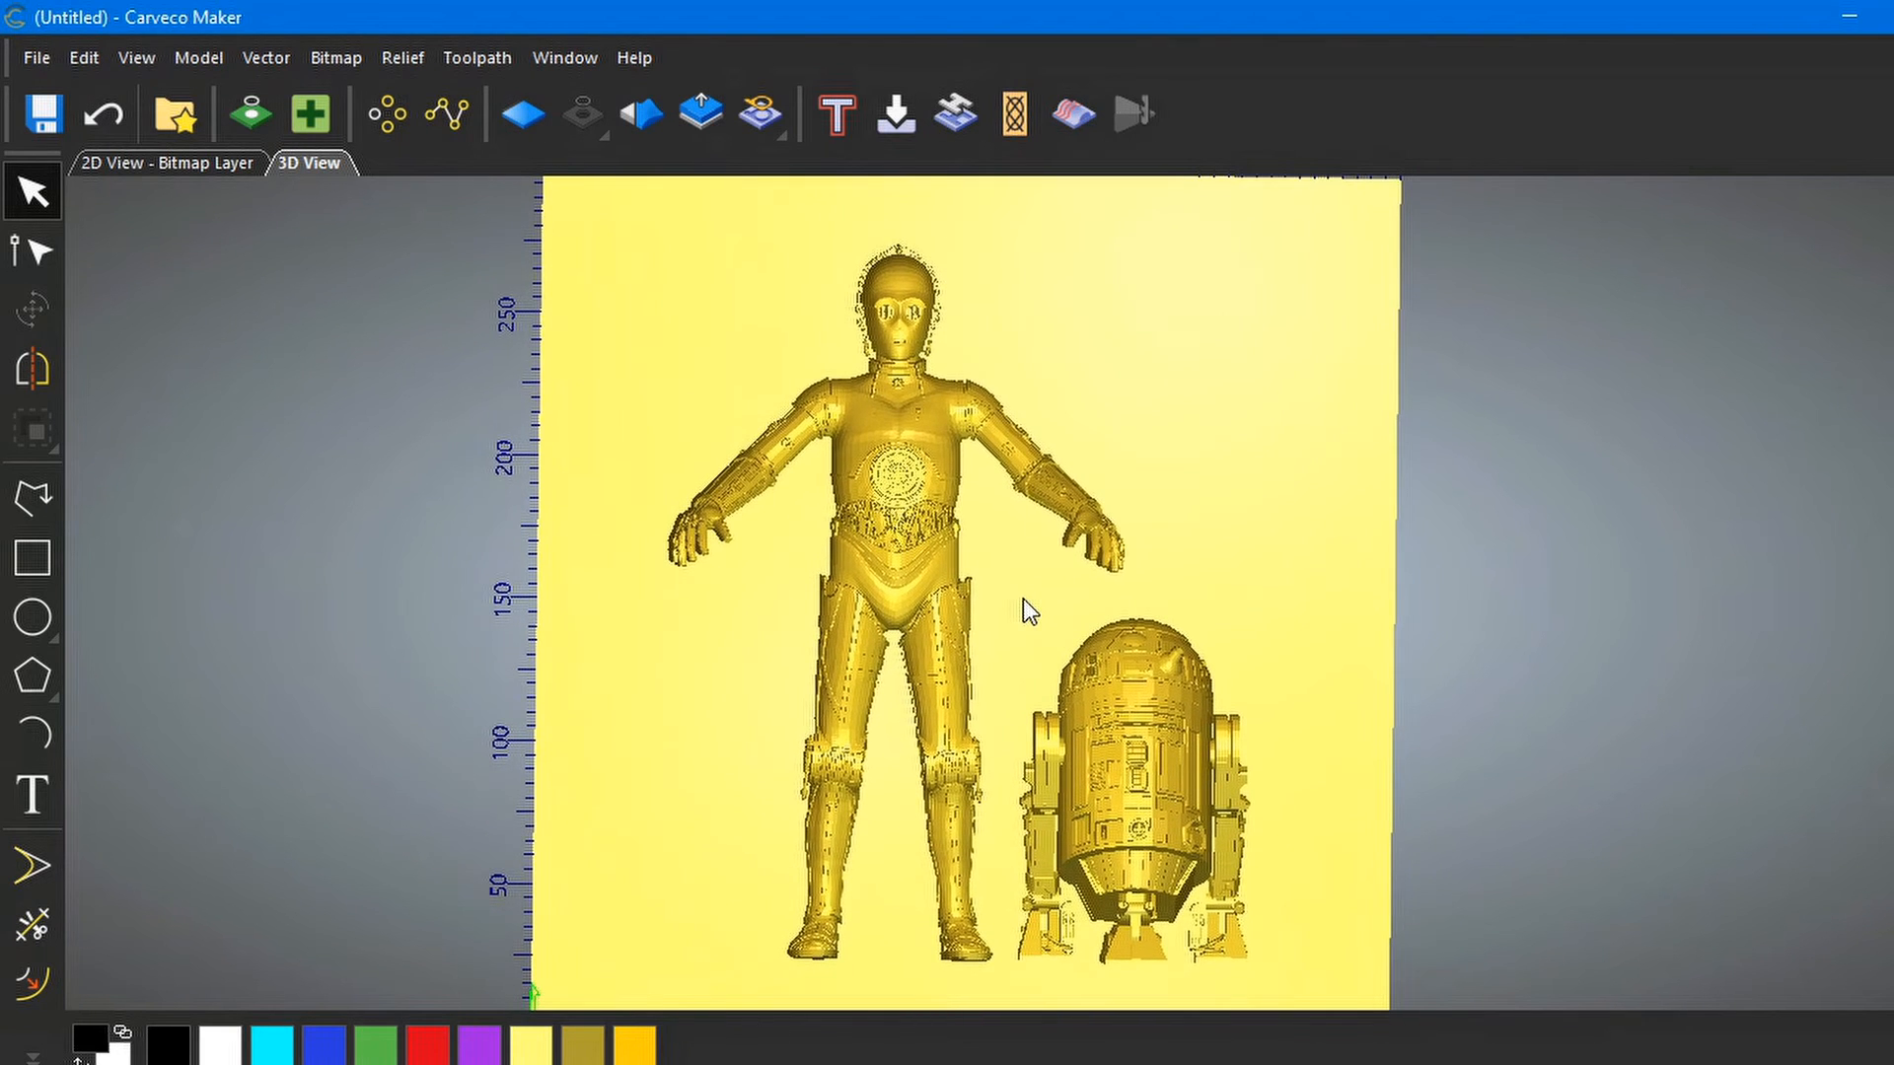
middle_click_drag(1022, 600, 1012, 596)
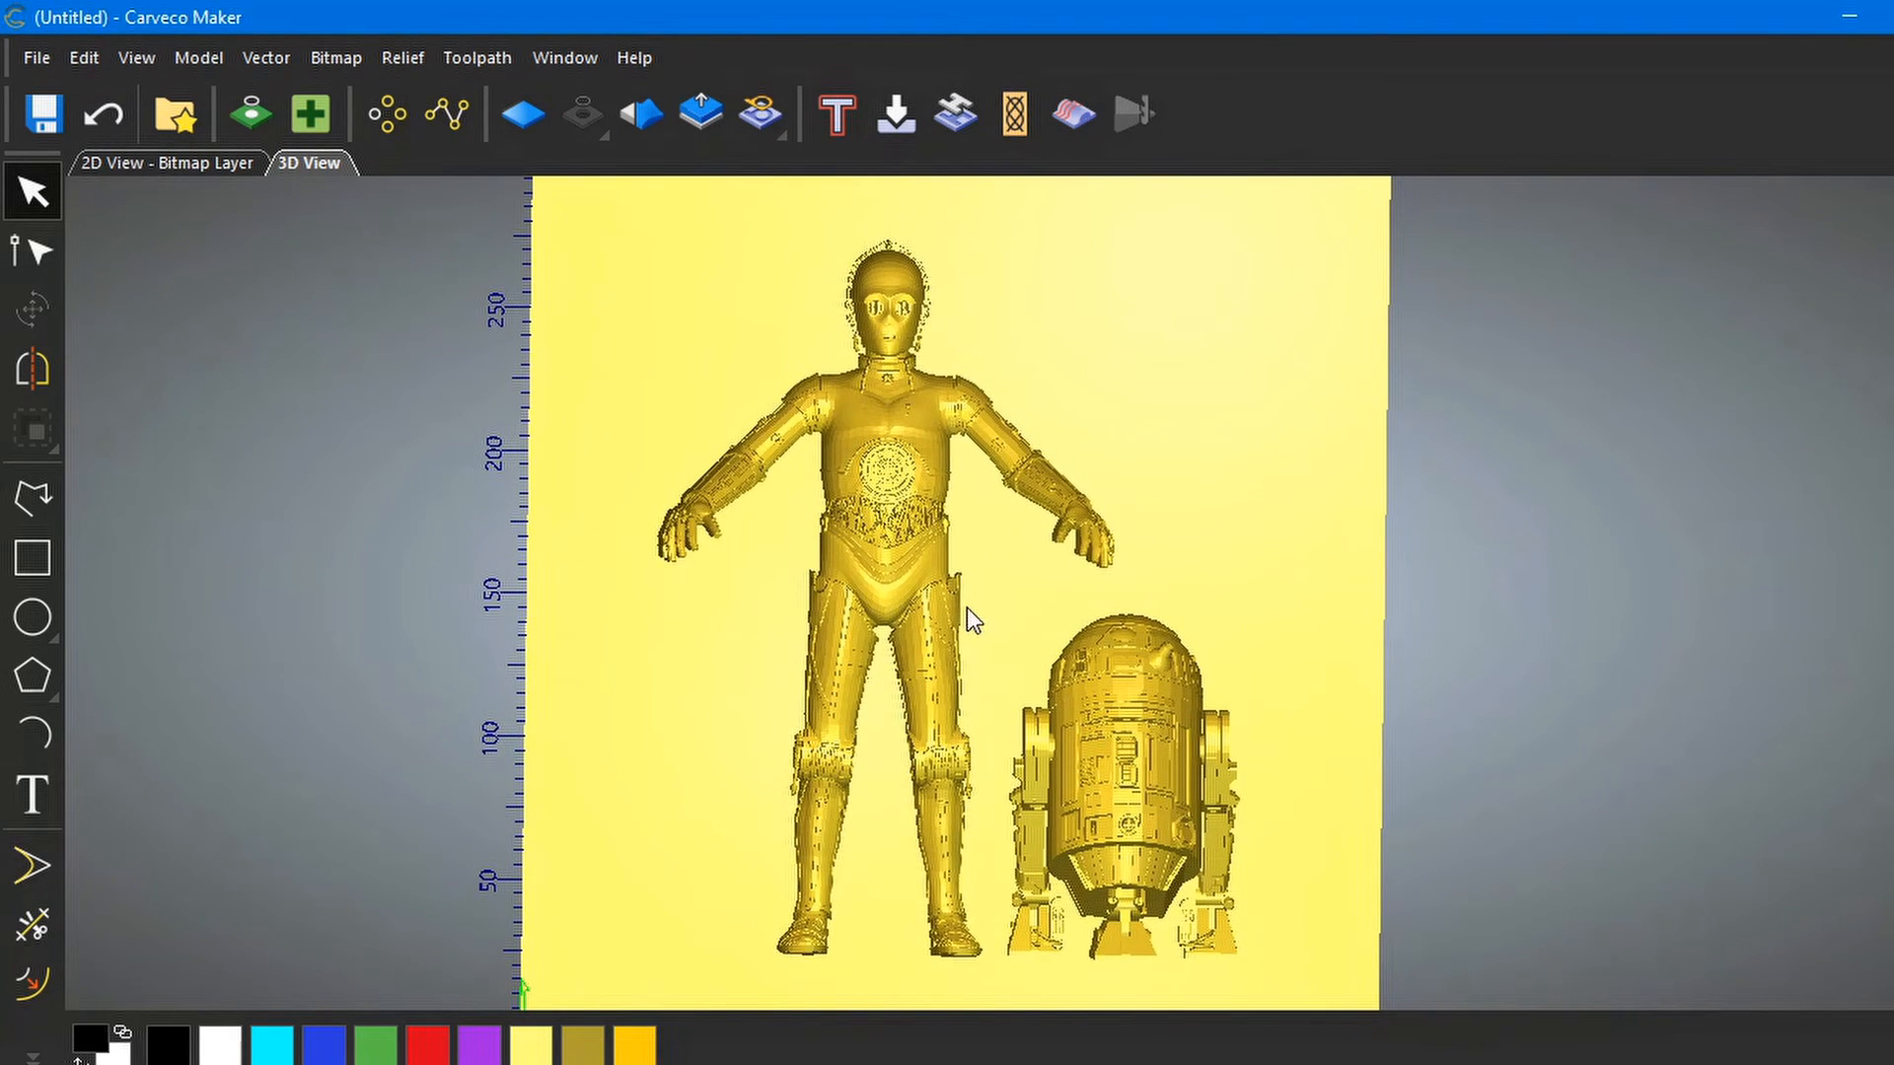
left_click_drag(972, 621, 821, 654)
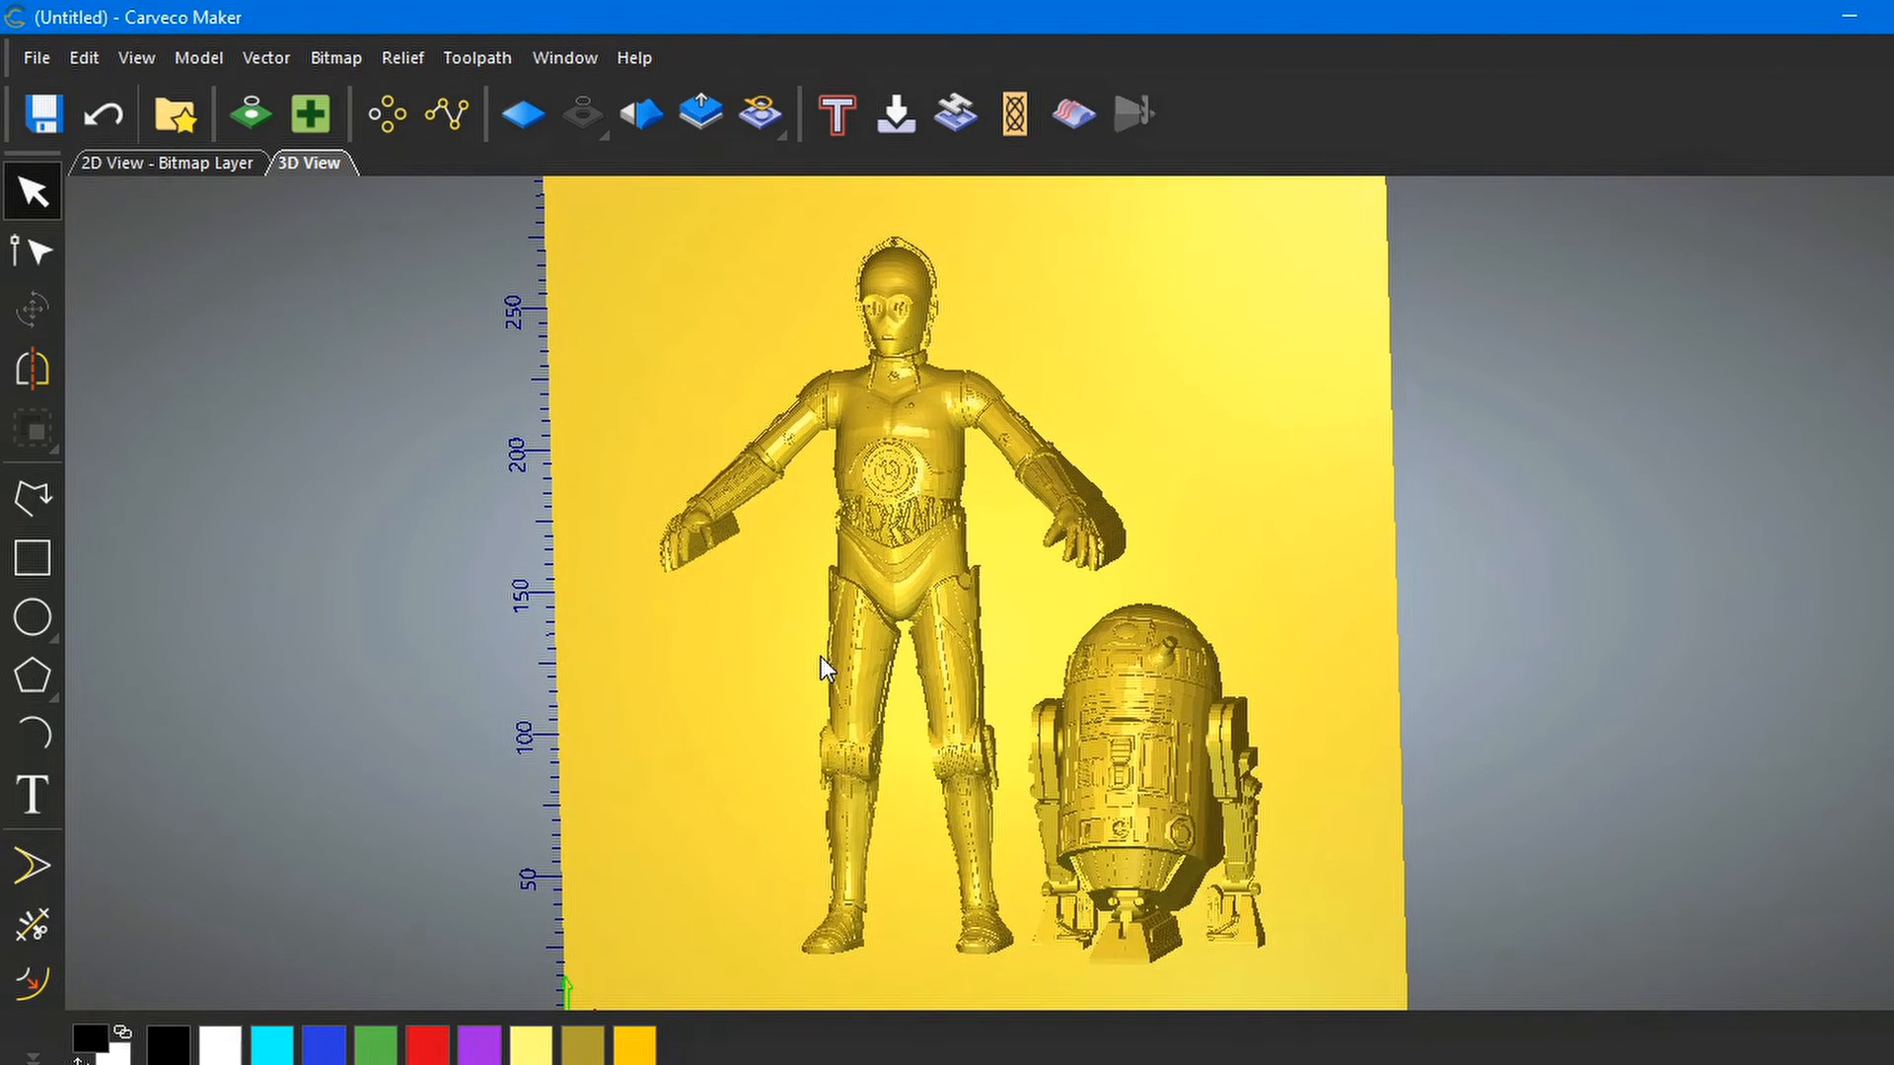